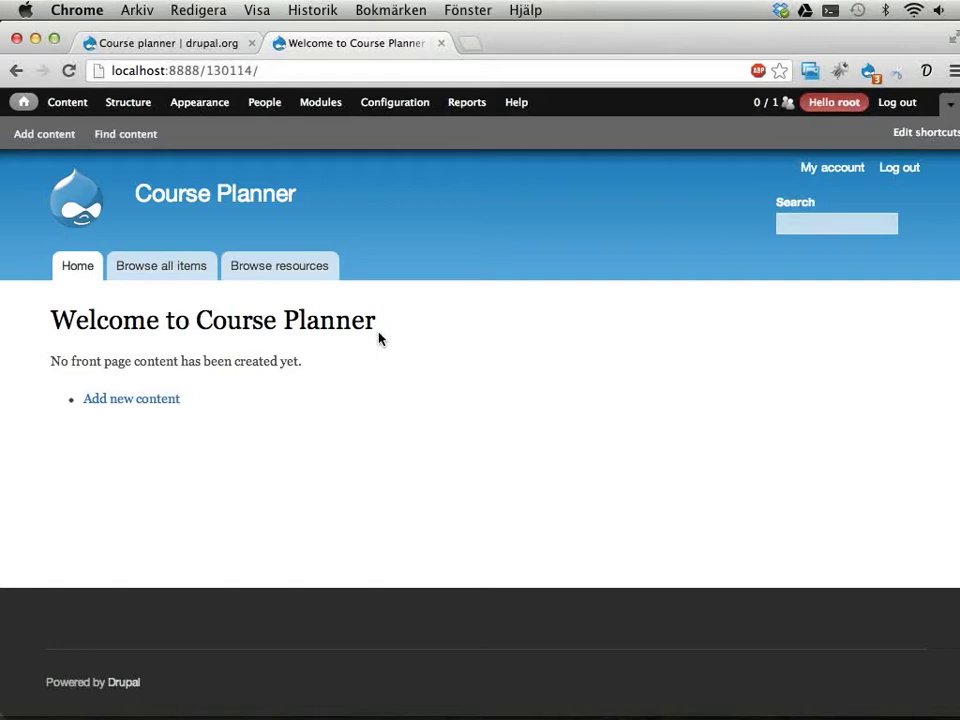
Review the Course planner project page on drupal.org, including its title and workflow description.
{"action": "key", "text": "ctrl+shift+Tab"}
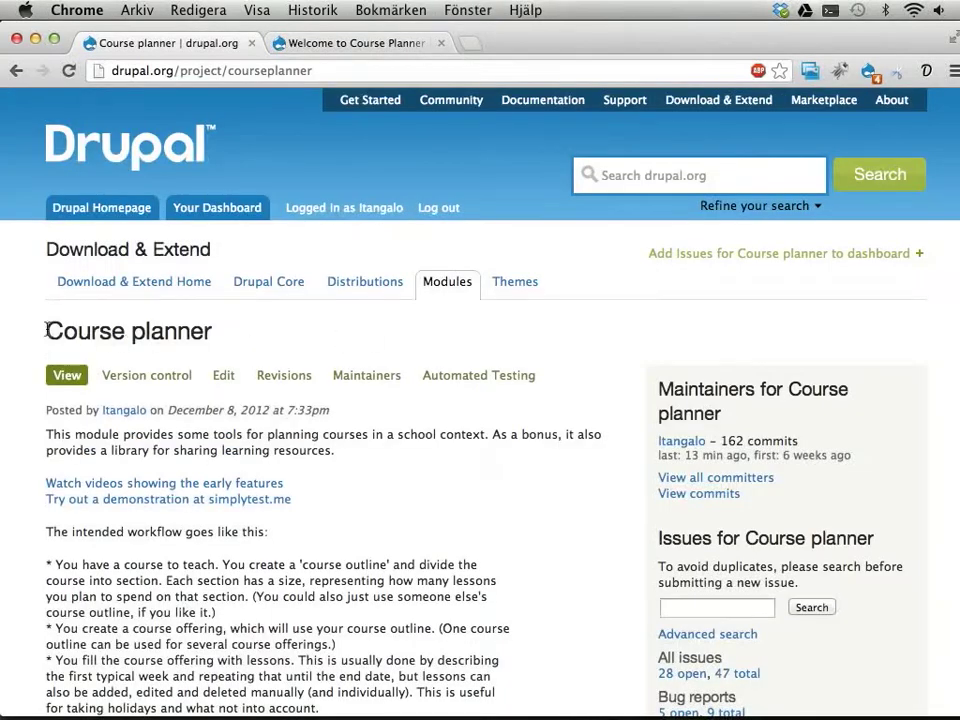
{"action": "left_click_drag", "start_coordinate": [47, 331], "coordinate": [222, 331]}
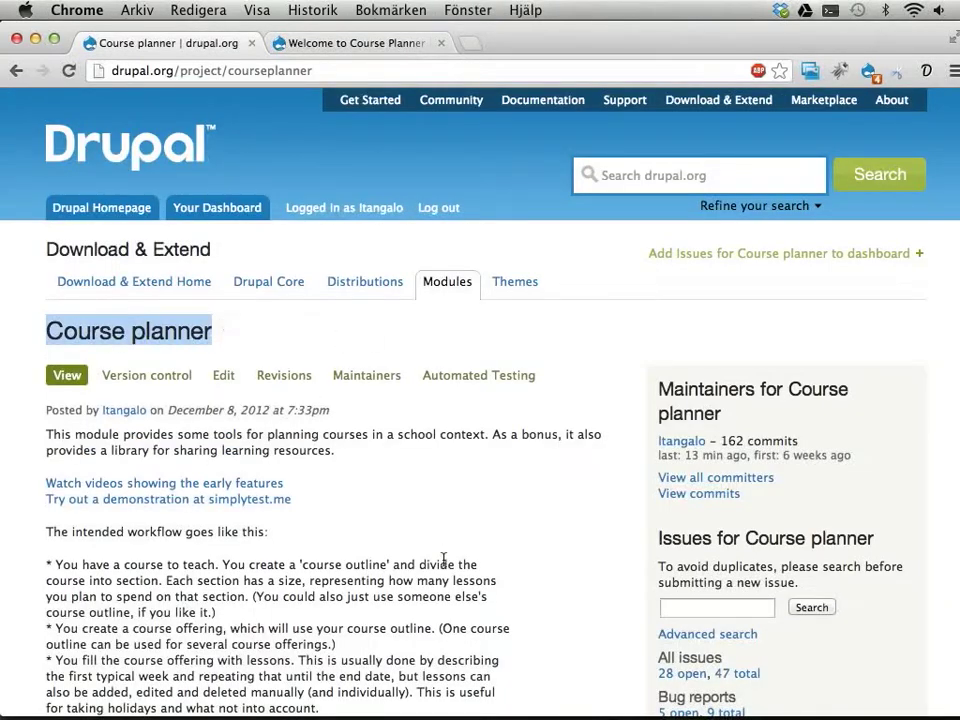
{"action": "scroll", "coordinate": [531, 579], "scroll_direction": "down", "scroll_amount": 3}
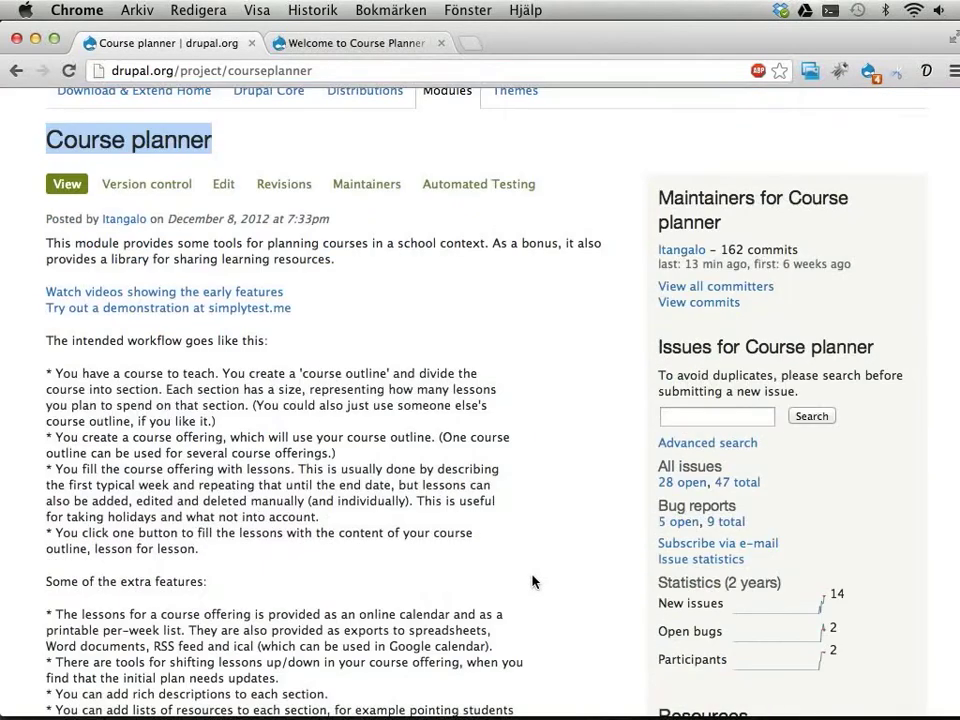
{"action": "scroll", "coordinate": [532, 581], "scroll_direction": "up", "scroll_amount": 2}
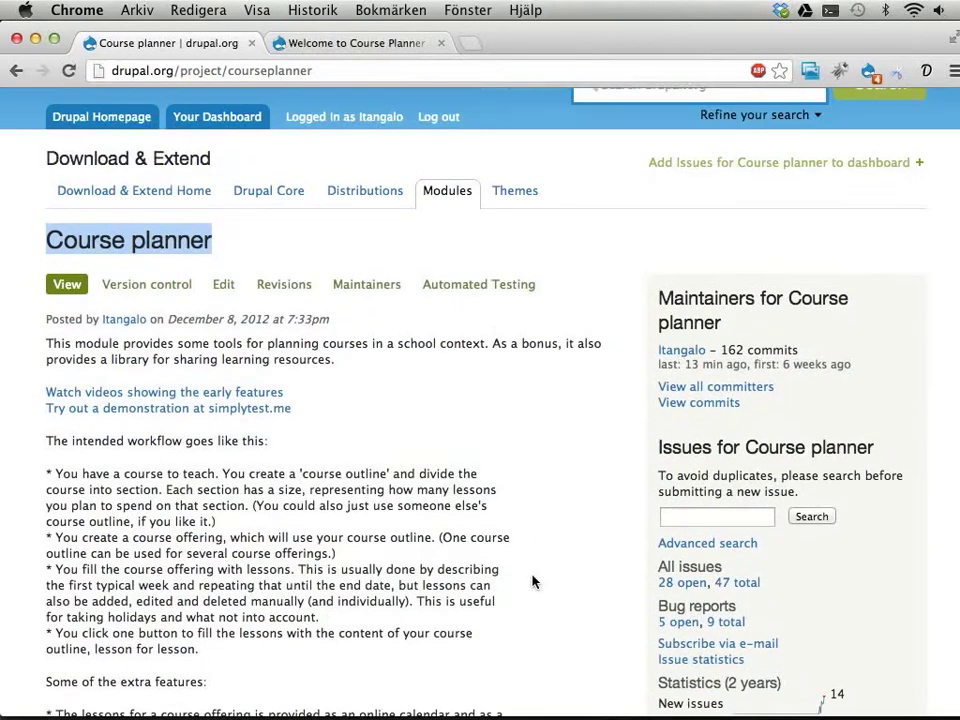
View the Course planner demonstration page on simplytest.me, close it, and return to the local Course Planner site.
{"action": "left_click", "coordinate": [246, 409]}
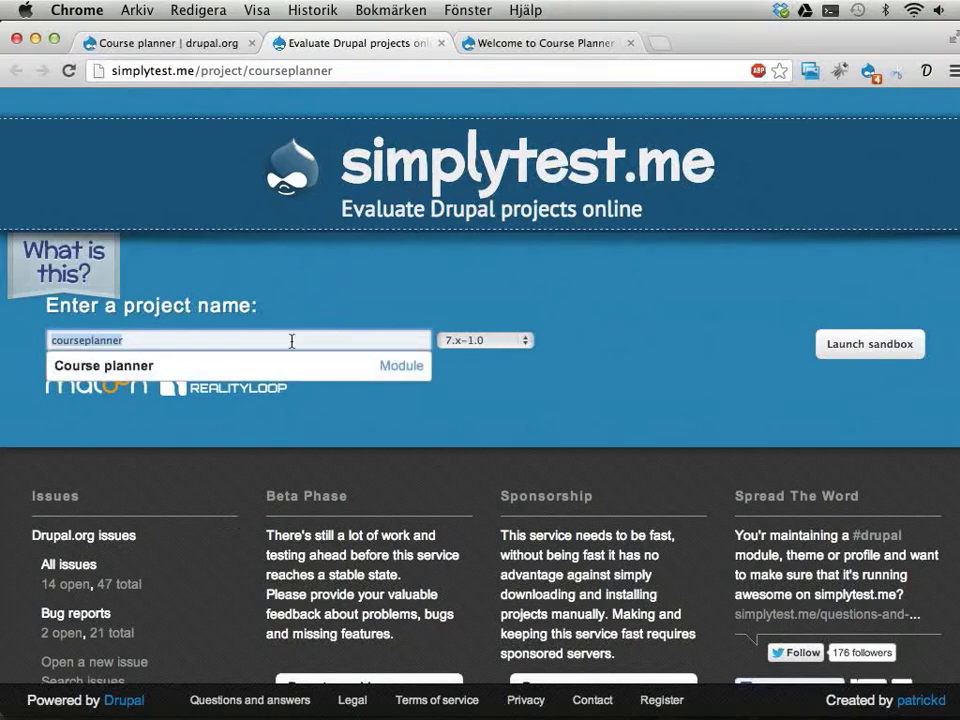
{"action": "left_click", "coordinate": [401, 416]}
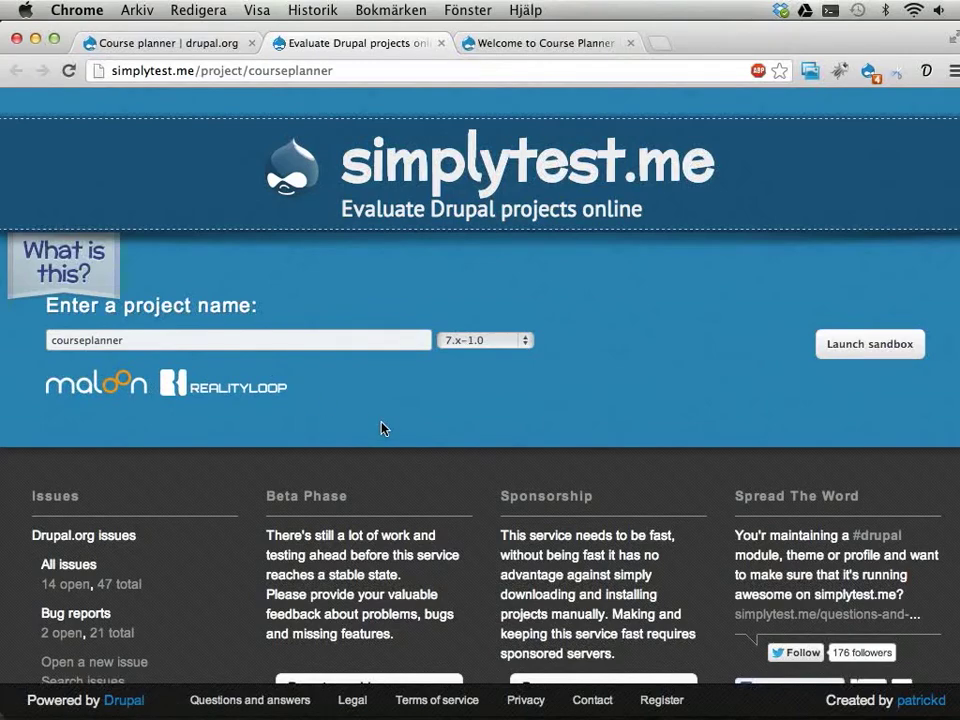
{"action": "key", "text": "super+w"}
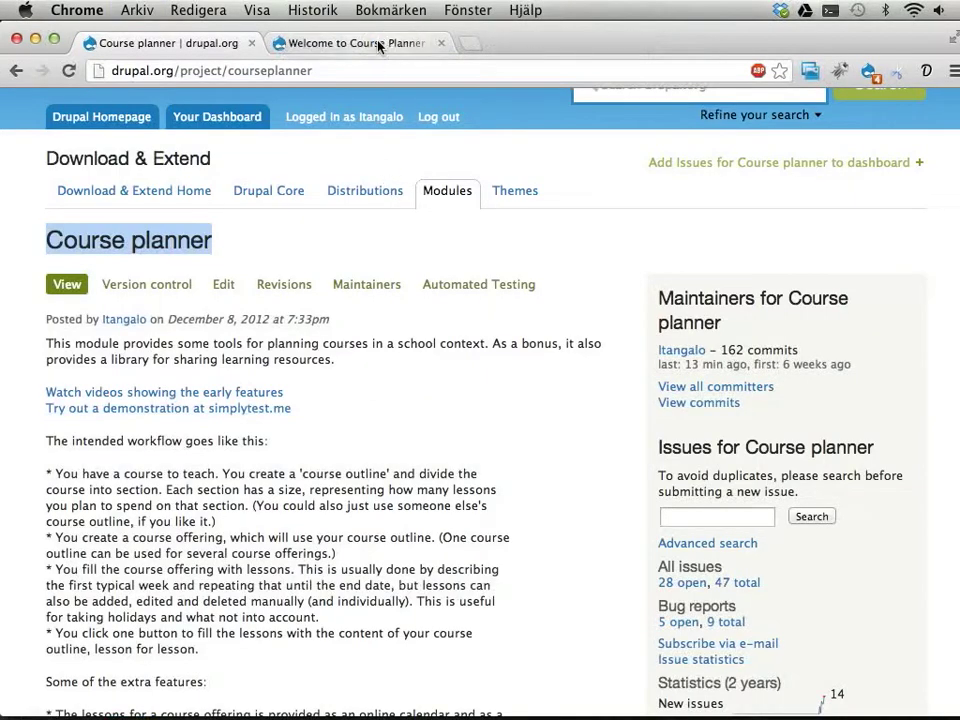
{"action": "left_click", "coordinate": [379, 44]}
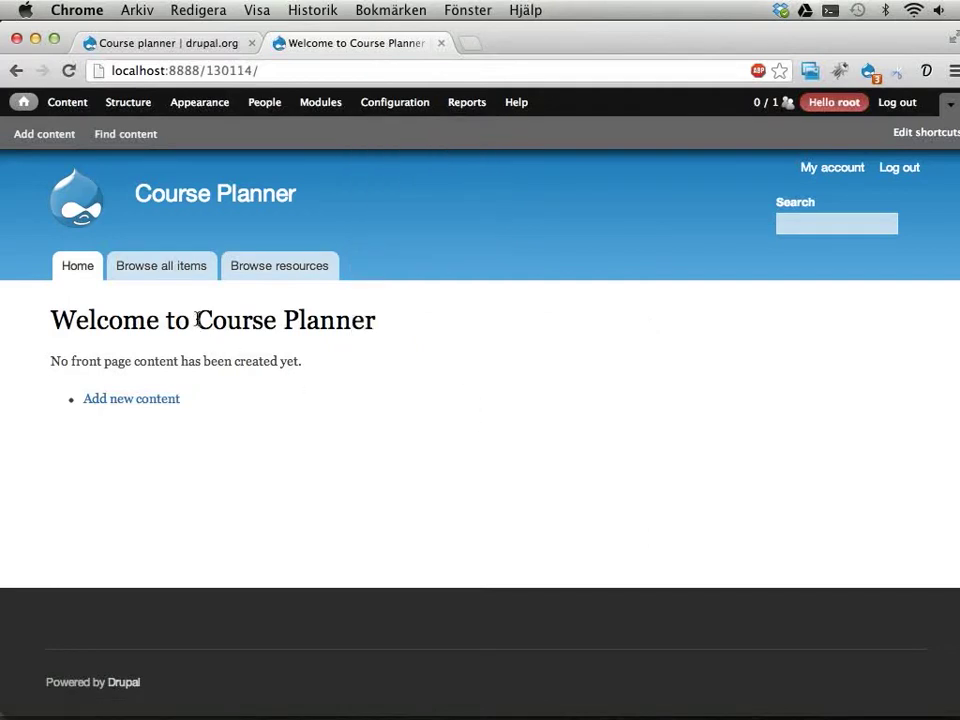
{"action": "left_click_drag", "start_coordinate": [196, 321], "coordinate": [373, 322]}
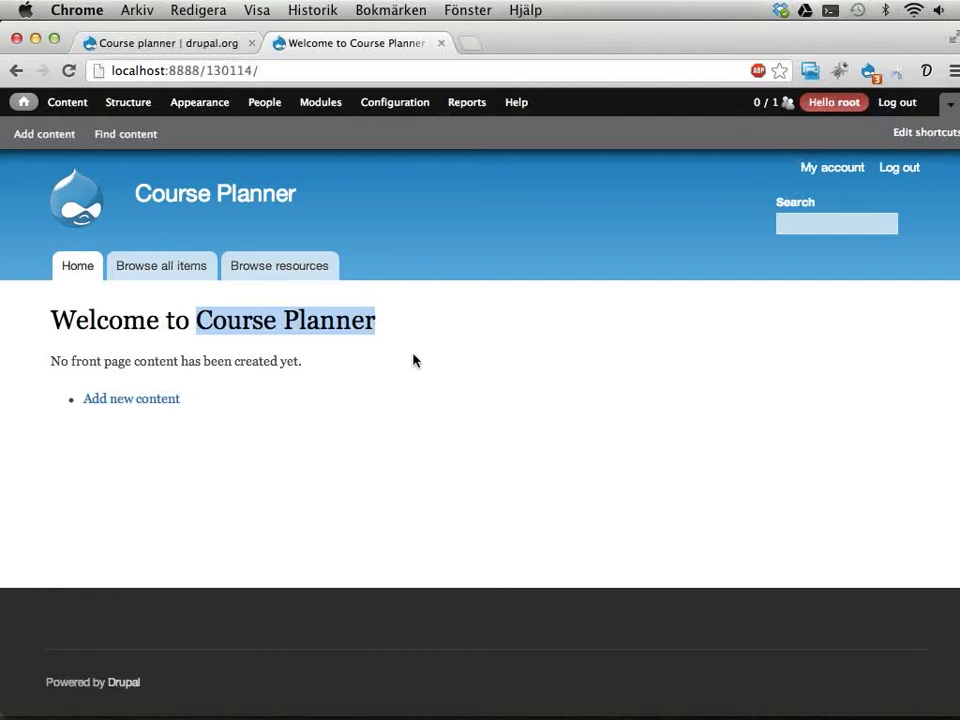
{"action": "left_click", "coordinate": [396, 321]}
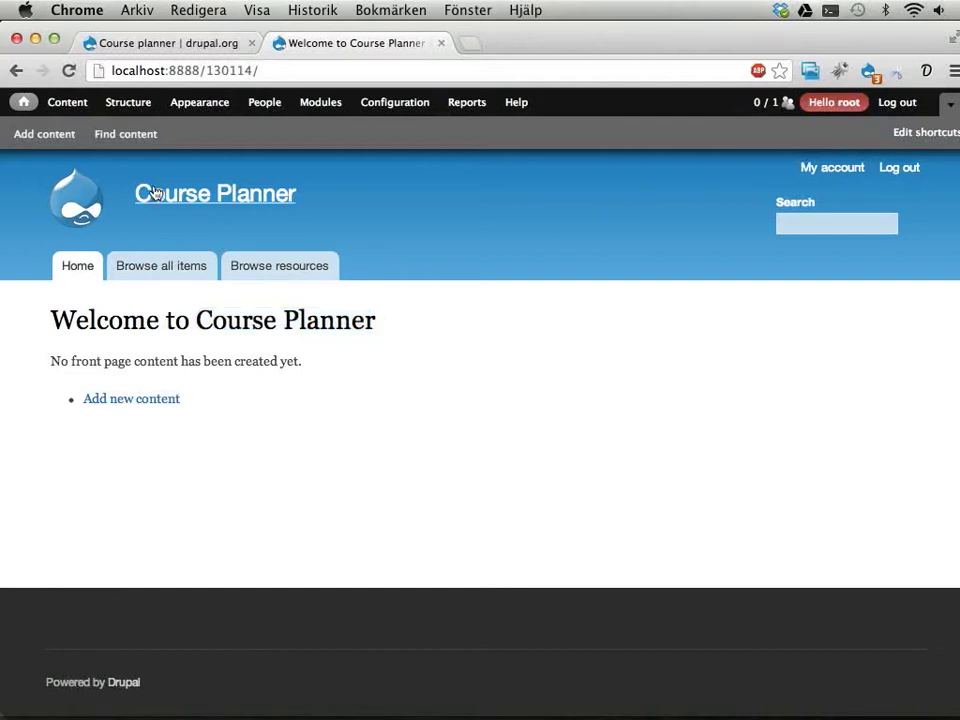
Start a new Course offering and title it "My course offering, spring 2013".
{"action": "mouse_move", "coordinate": [75, 103]}
{"action": "mouse_move", "coordinate": [75, 126]}
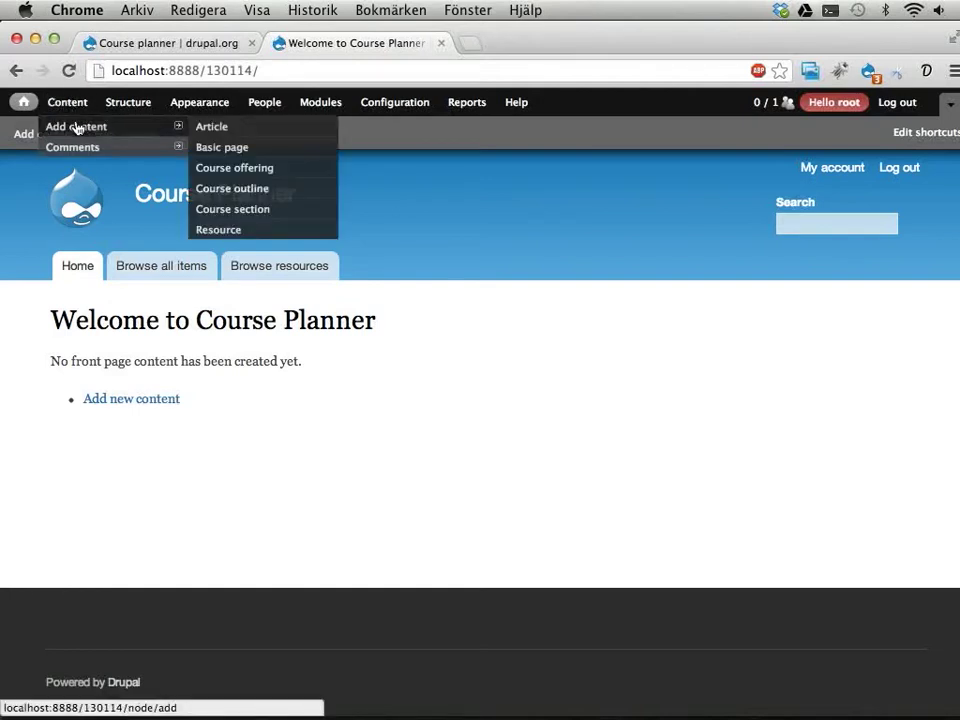
{"action": "left_click", "coordinate": [224, 170]}
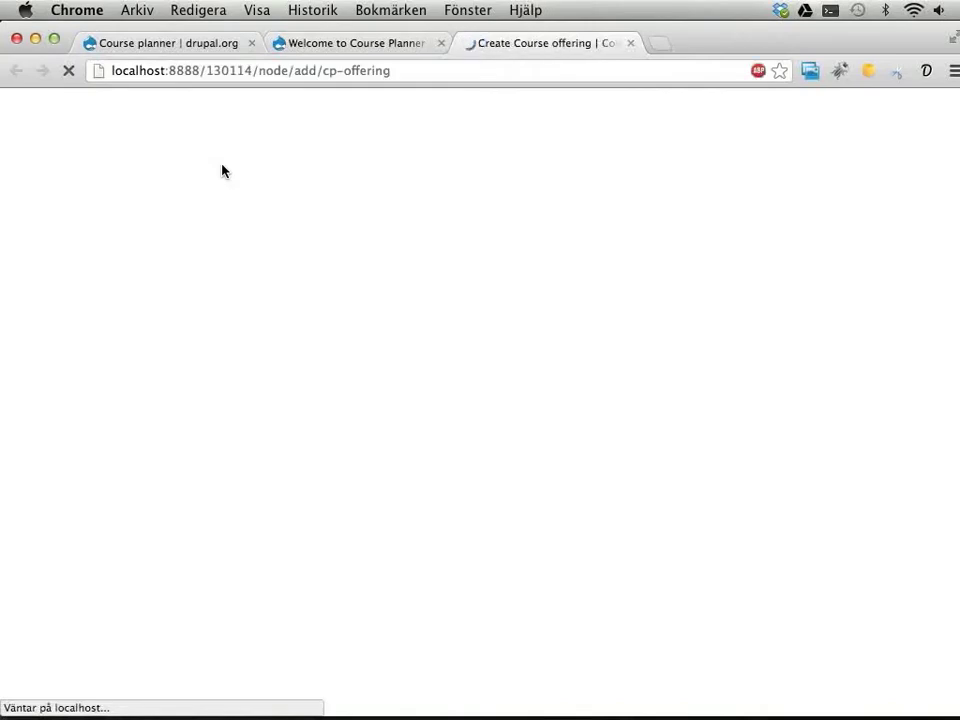
{"action": "left_click", "coordinate": [169, 275]}
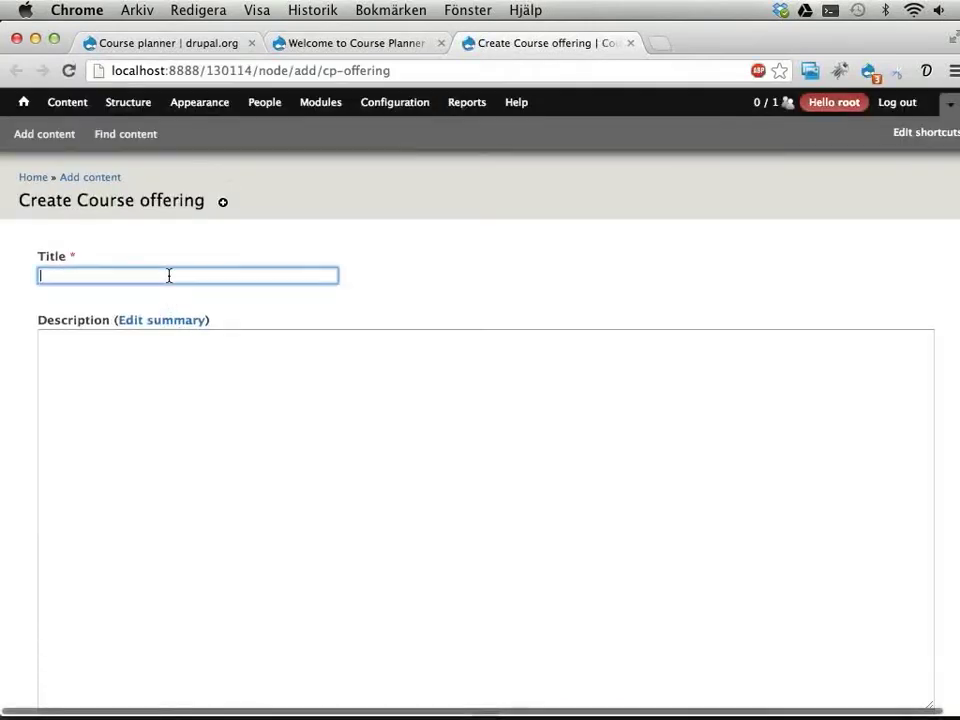
{"action": "type", "text": "My m"}
{"action": "key", "text": "BackSpace"}
{"action": "key", "text": "BackSpace"}
{"action": "key", "text": "BackSpace"}
{"action": "key", "text": "BackSpace"}
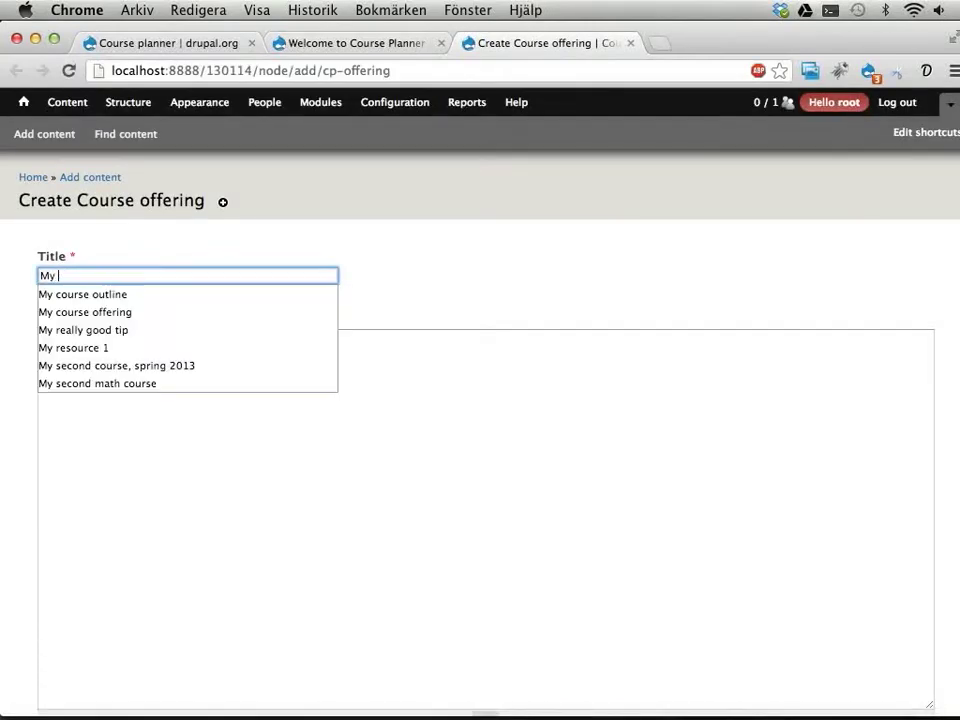
{"action": "type", "text": "My course of"}
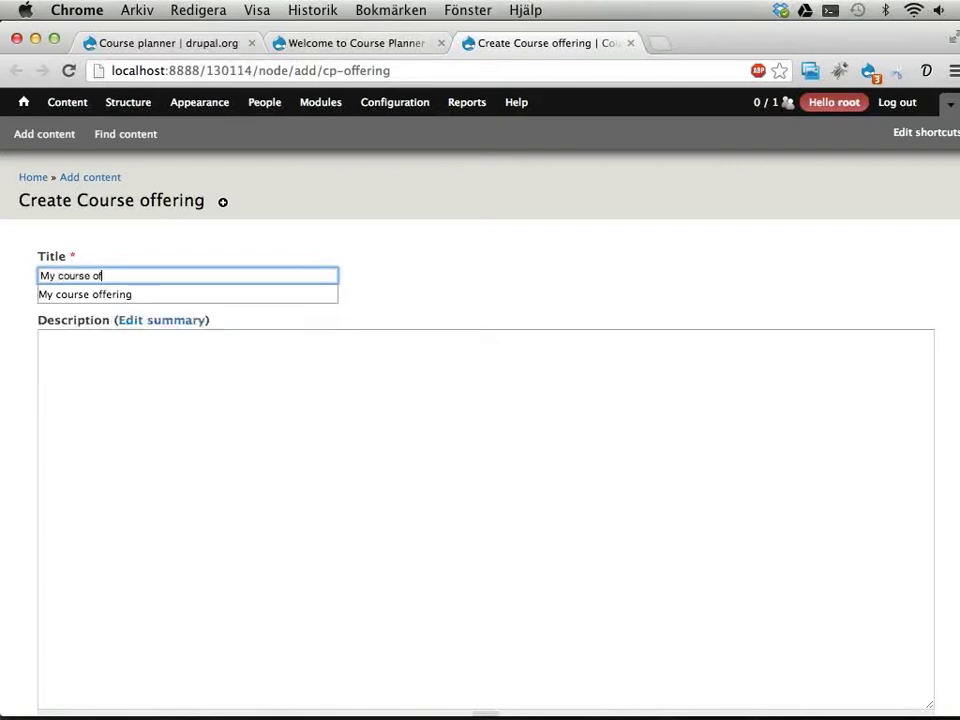
{"action": "type", "text": "fering, spring 2013"}
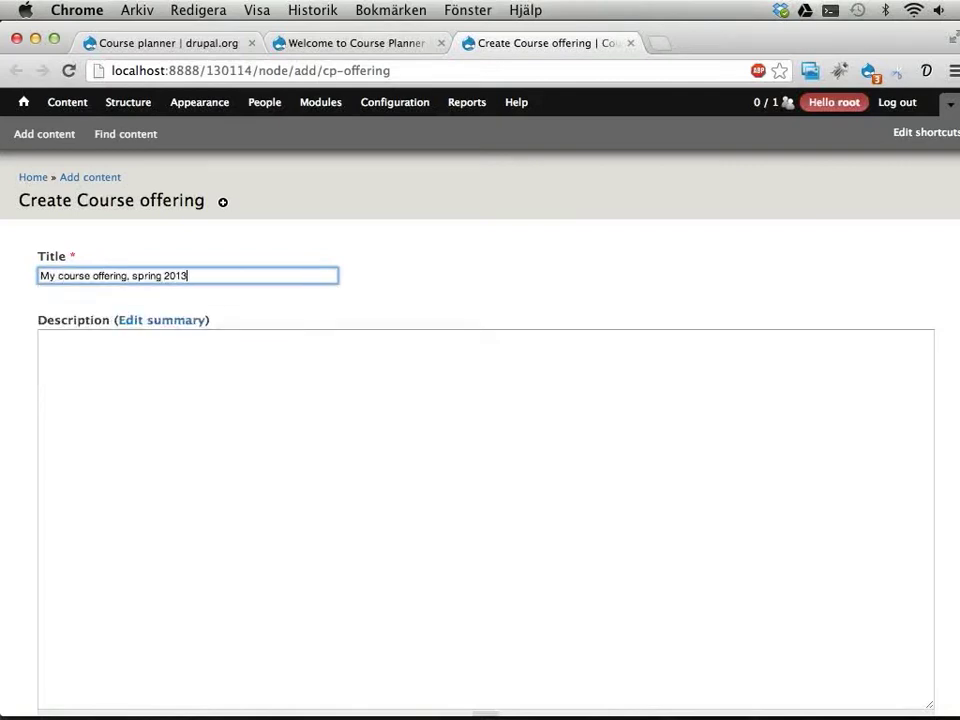
Fill the course offering's description with one 100-word paragraph of generated placeholder text.
{"action": "left_click", "coordinate": [159, 431]}
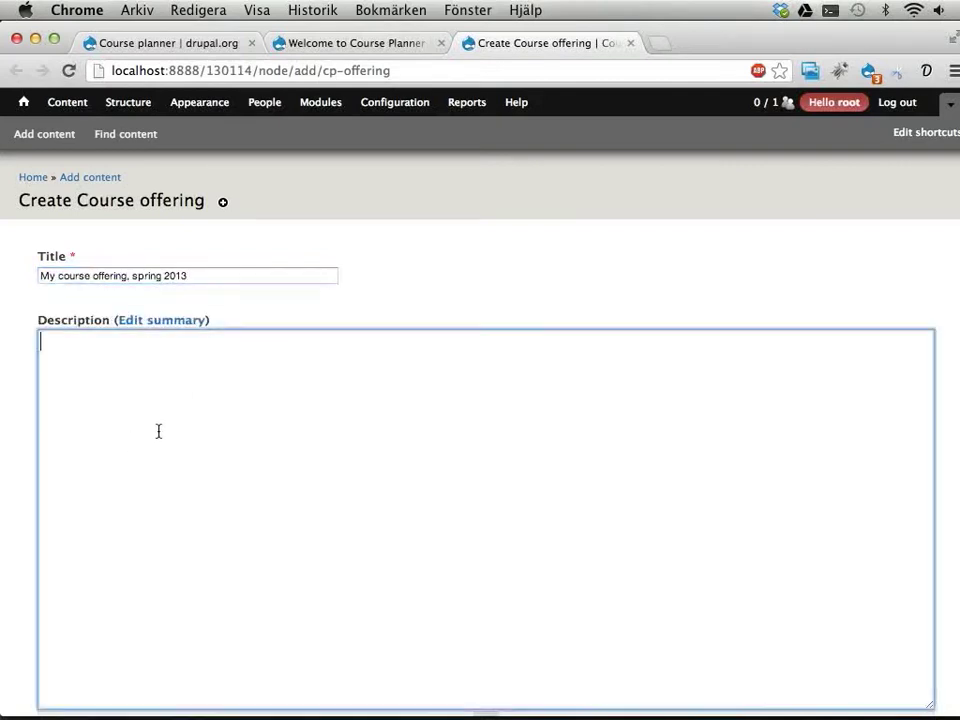
{"action": "scroll", "coordinate": [248, 358], "scroll_direction": "down", "scroll_amount": 5}
{"action": "scroll", "coordinate": [248, 358], "scroll_direction": "up", "scroll_amount": 3}
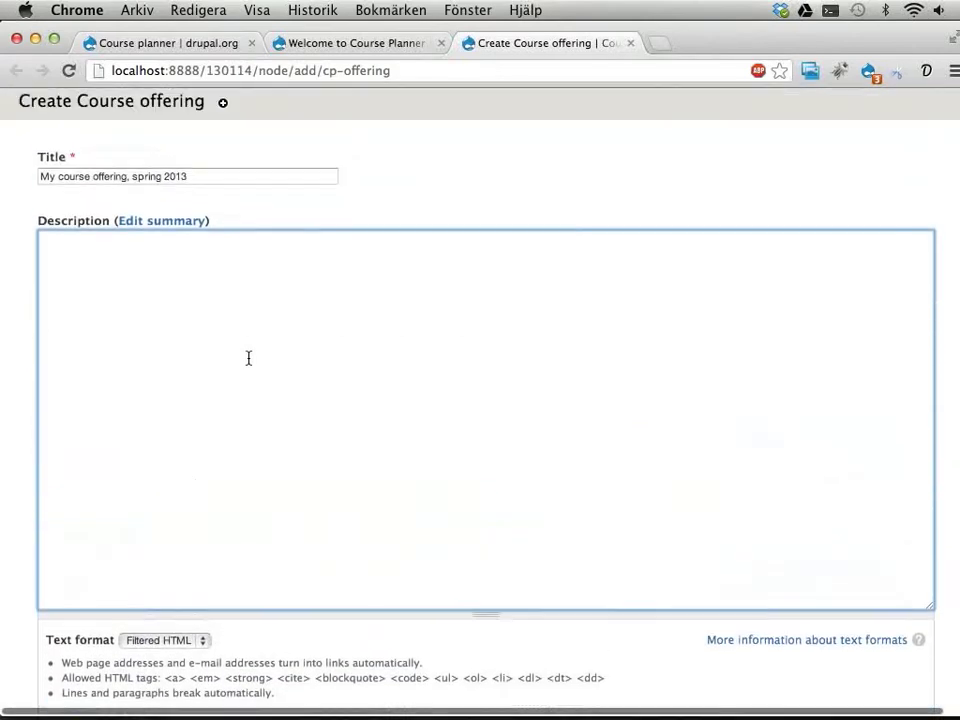
{"action": "left_click", "coordinate": [925, 77]}
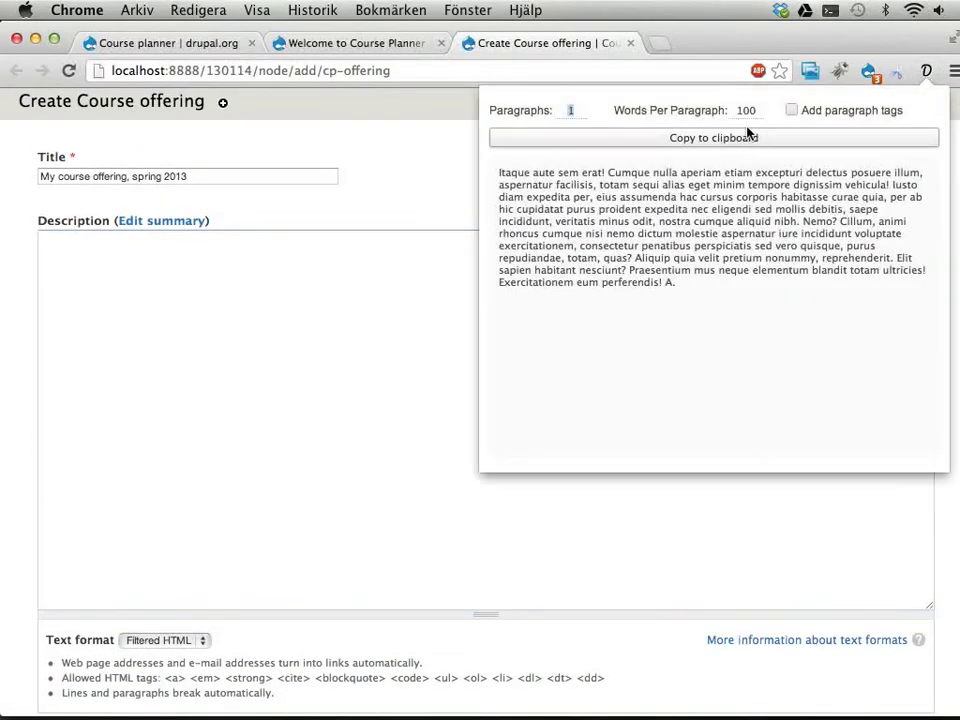
{"action": "left_click", "coordinate": [750, 137]}
{"action": "key", "text": "super+v"}
{"action": "scroll", "coordinate": [296, 362], "scroll_direction": "down", "scroll_amount": 8}
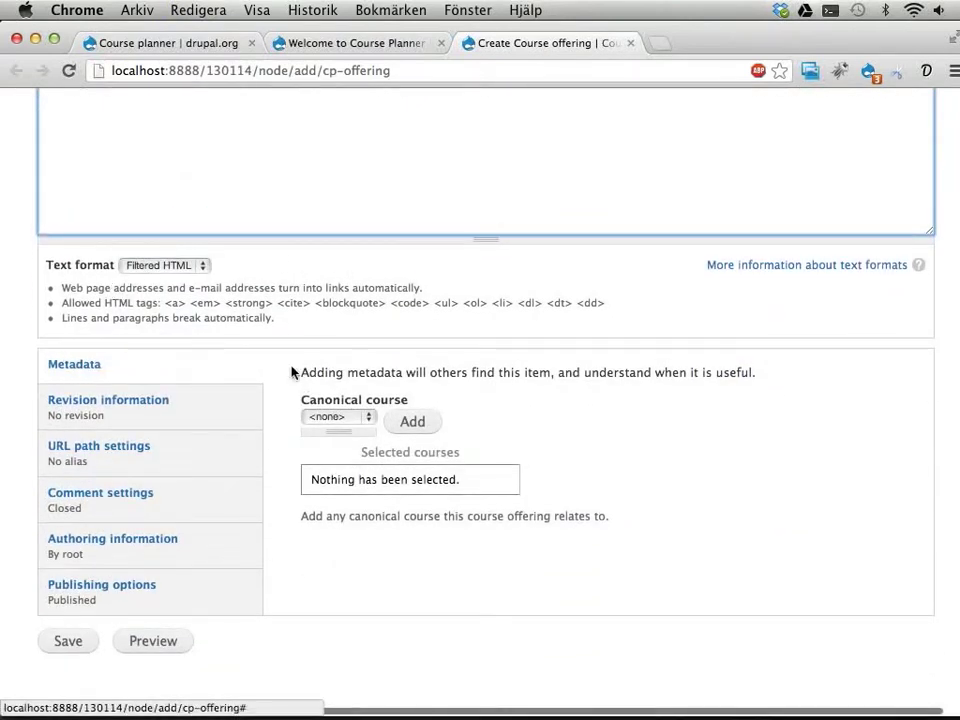
Add Matematik › Matematik 2a as the canonical course and save the course offering.
{"action": "left_click", "coordinate": [347, 418]}
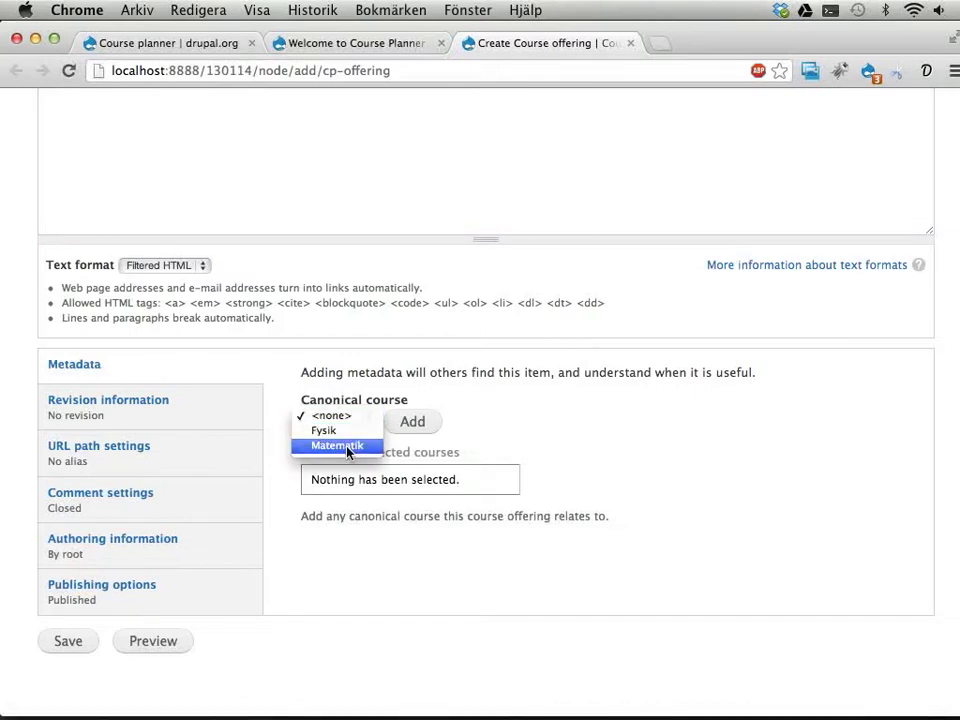
{"action": "left_click", "coordinate": [347, 447]}
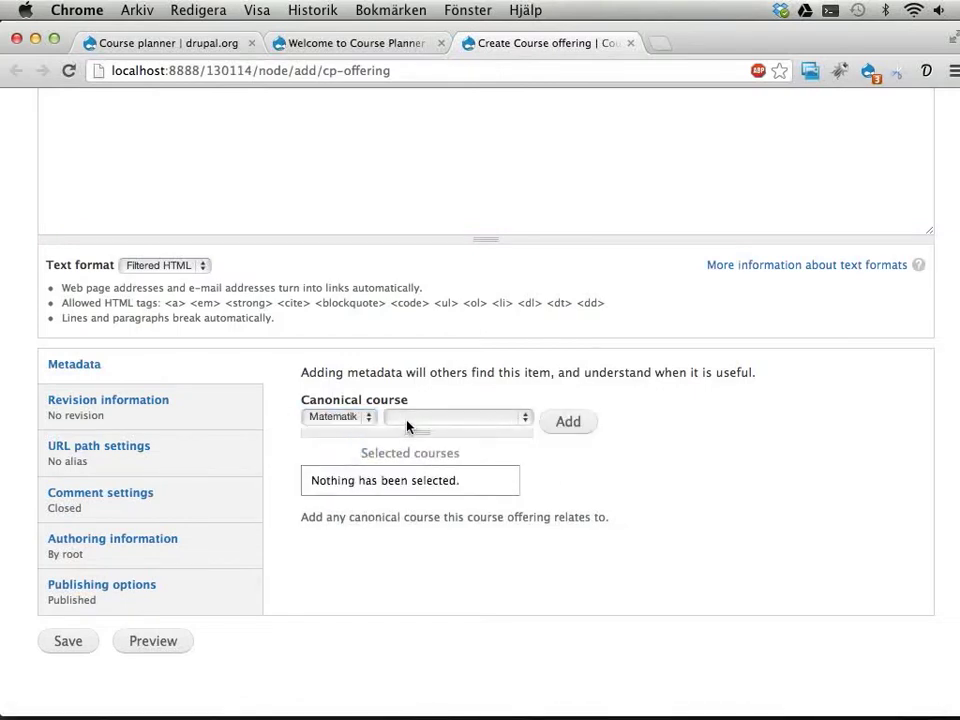
{"action": "left_click", "coordinate": [406, 419]}
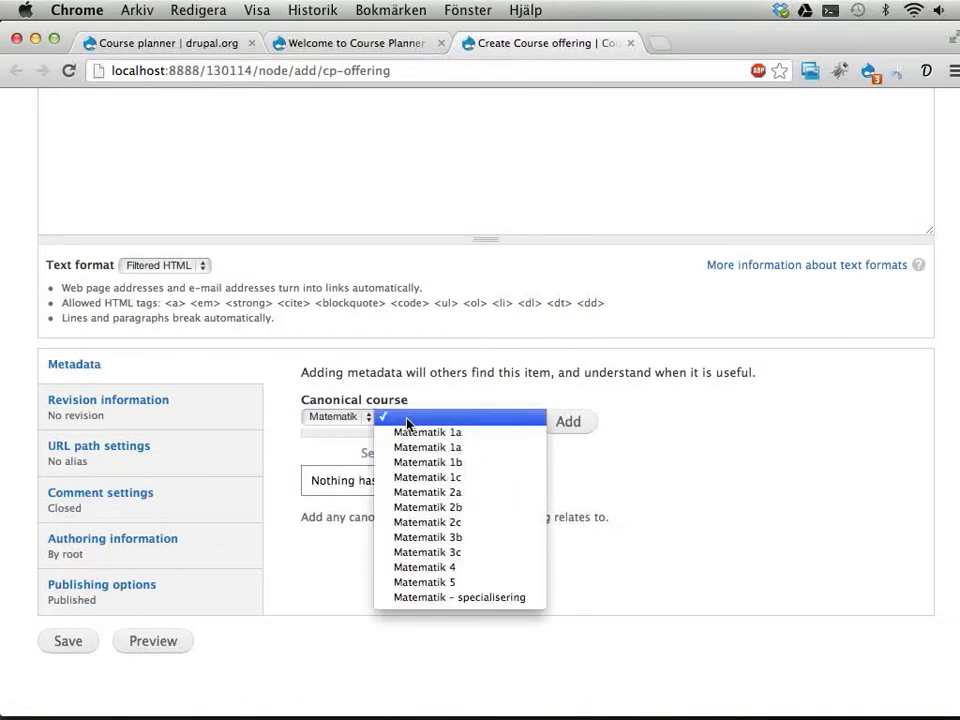
{"action": "left_click", "coordinate": [416, 492]}
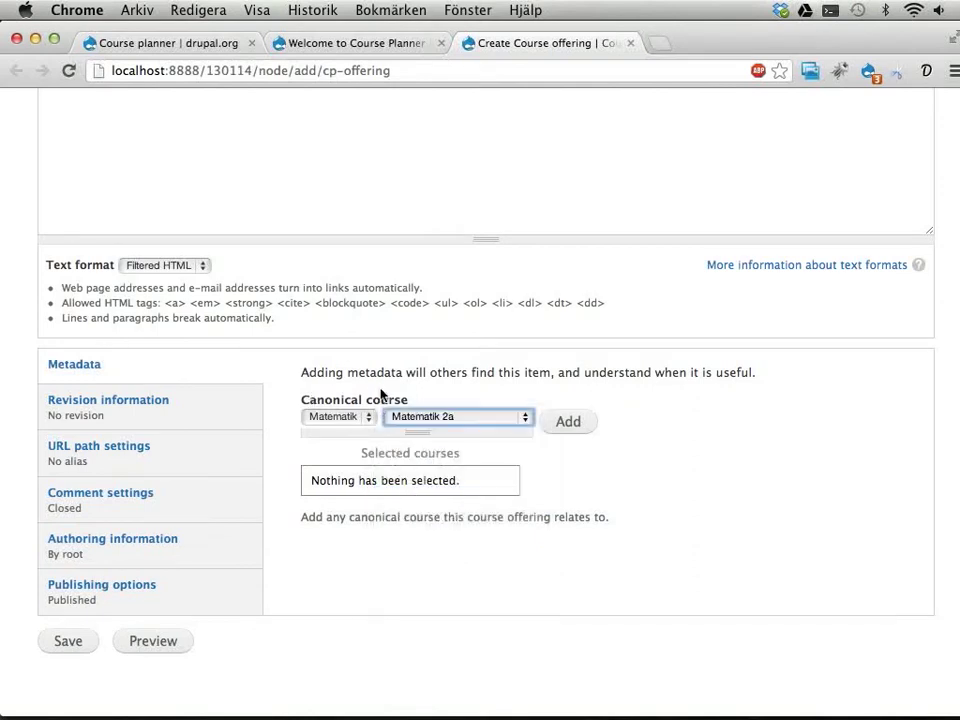
{"action": "left_click", "coordinate": [567, 423]}
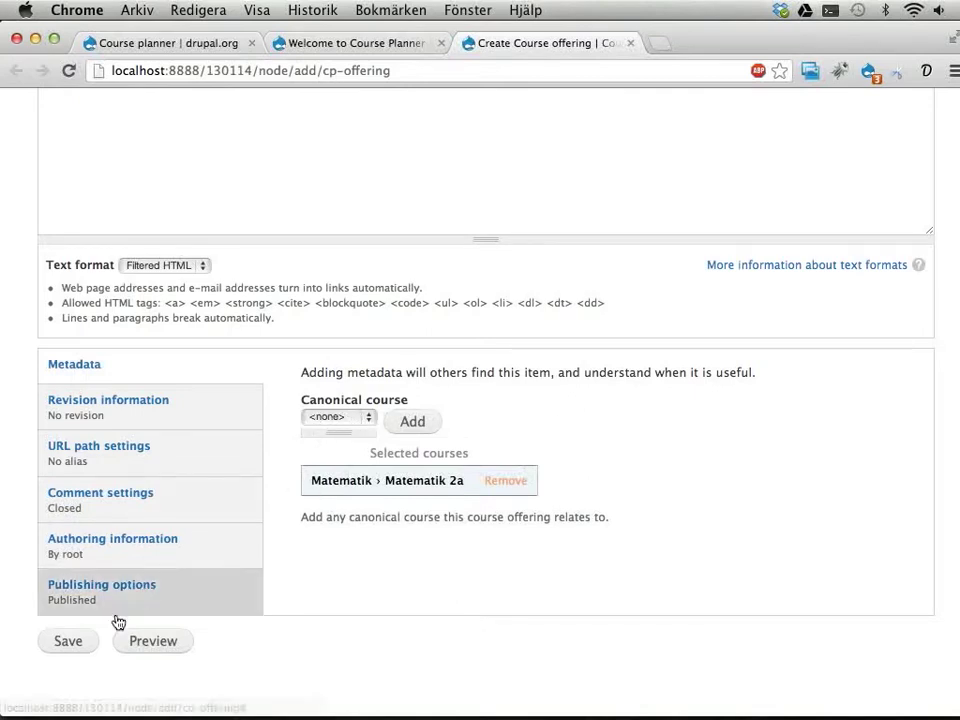
{"action": "left_click", "coordinate": [68, 643]}
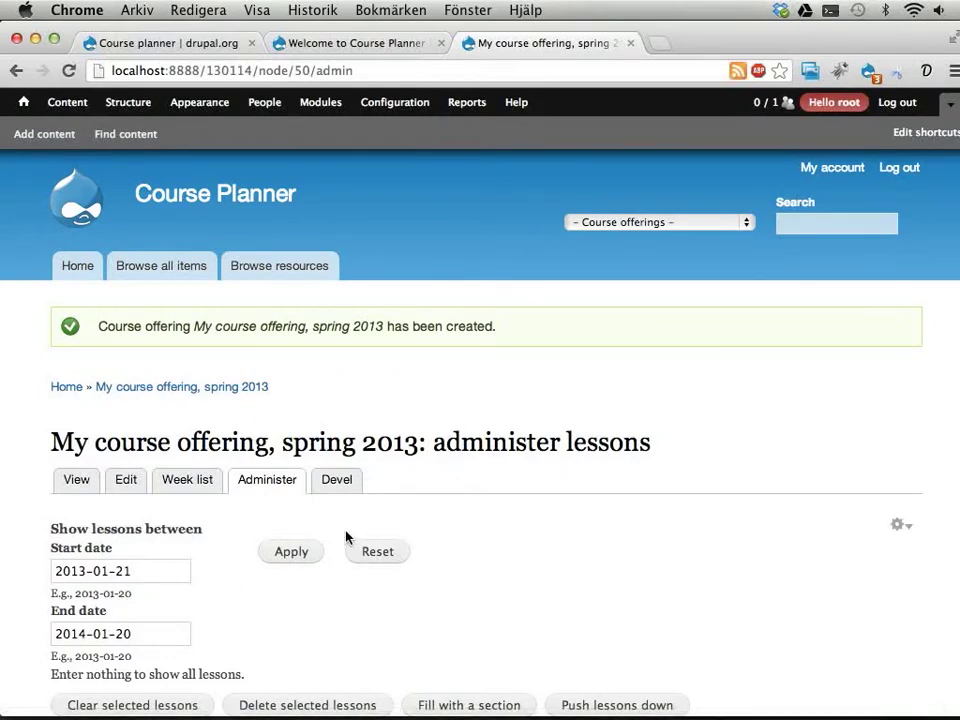
Enter "2013-01-21 8:20" as the date of a lesson to add to the course offering.
{"action": "scroll", "coordinate": [465, 500], "scroll_direction": "down", "scroll_amount": 3}
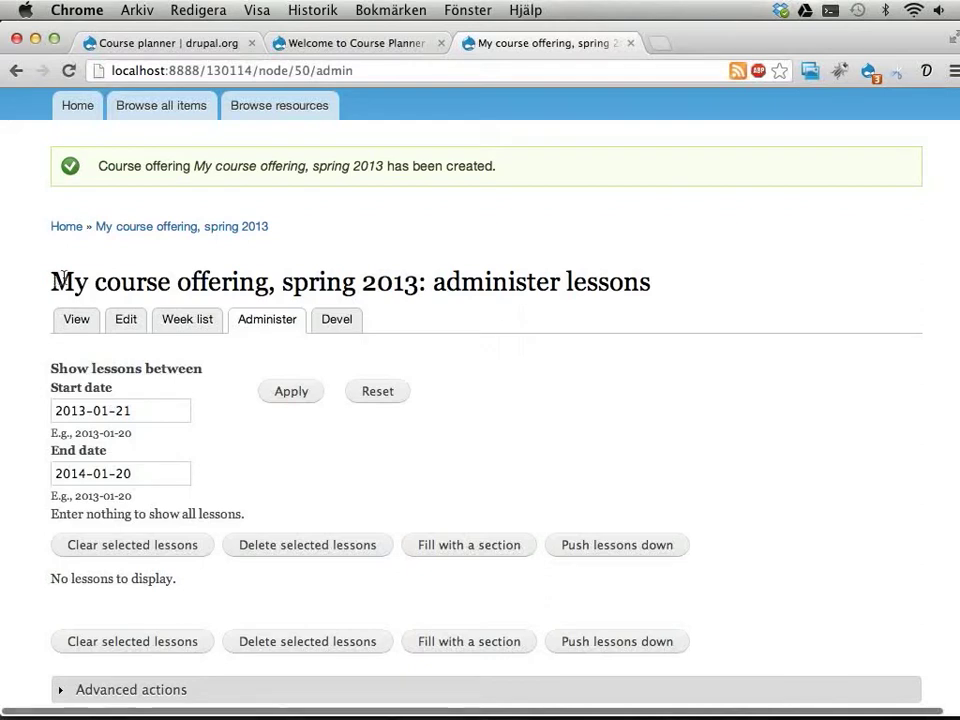
{"action": "left_click_drag", "start_coordinate": [551, 257], "coordinate": [664, 272]}
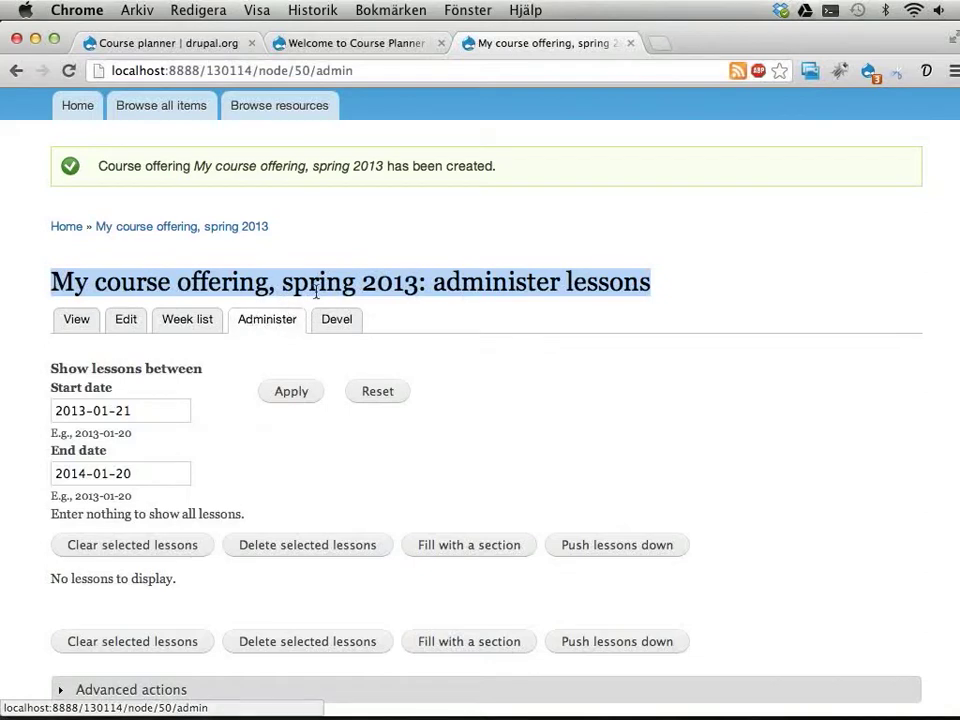
{"action": "scroll", "coordinate": [355, 283], "scroll_direction": "down", "scroll_amount": 5}
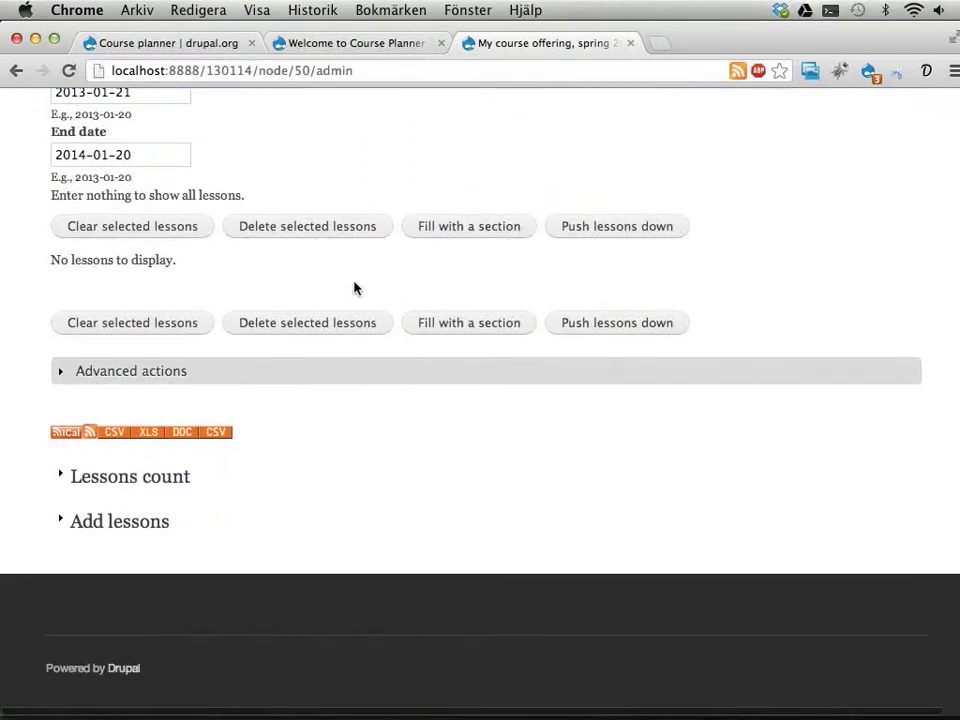
{"action": "left_click", "coordinate": [132, 522]}
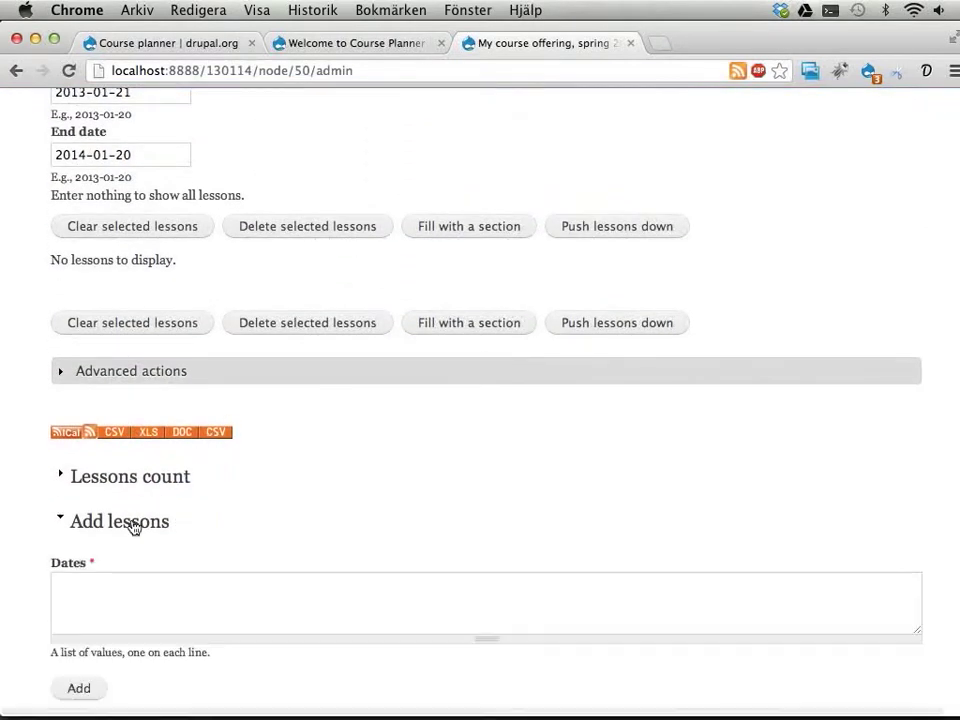
{"action": "left_click", "coordinate": [172, 600]}
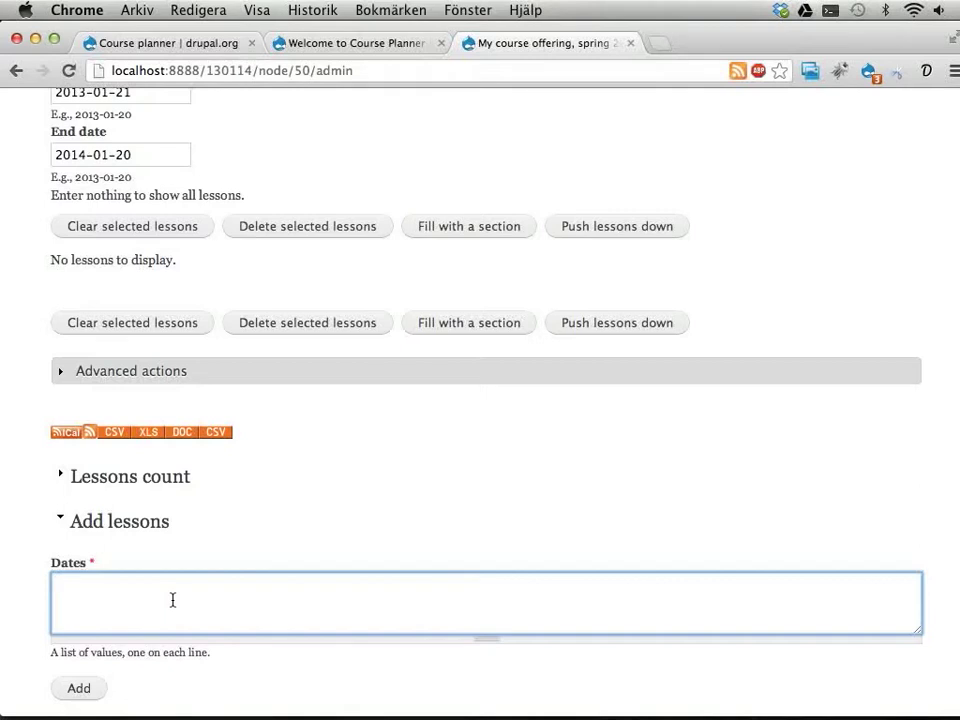
{"action": "type", "text": "2013-01-21, 8:20"}
{"action": "key", "text": "Left"}
{"action": "key", "text": "Left"}
{"action": "key", "text": "Left"}
{"action": "key", "text": "Left"}
{"action": "key", "text": "BackSpace"}
{"action": "key", "text": "BackSpace"}
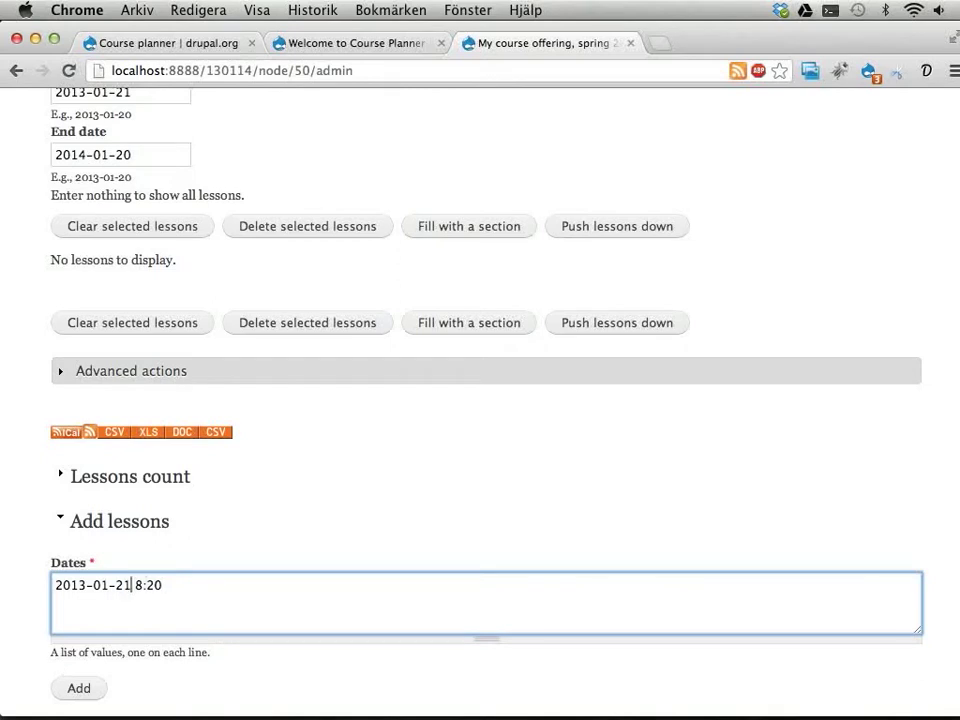
Append ", 60 minutes" to the lesson date, add the lesson, and check its entry in the lesson list.
{"action": "key", "text": "Right"}
{"action": "key", "text": "Right"}
{"action": "key", "text": "Right"}
{"action": "key", "text": "Right"}
{"action": "type", "text": ", 60 minutes"}
{"action": "left_click", "coordinate": [80, 689]}
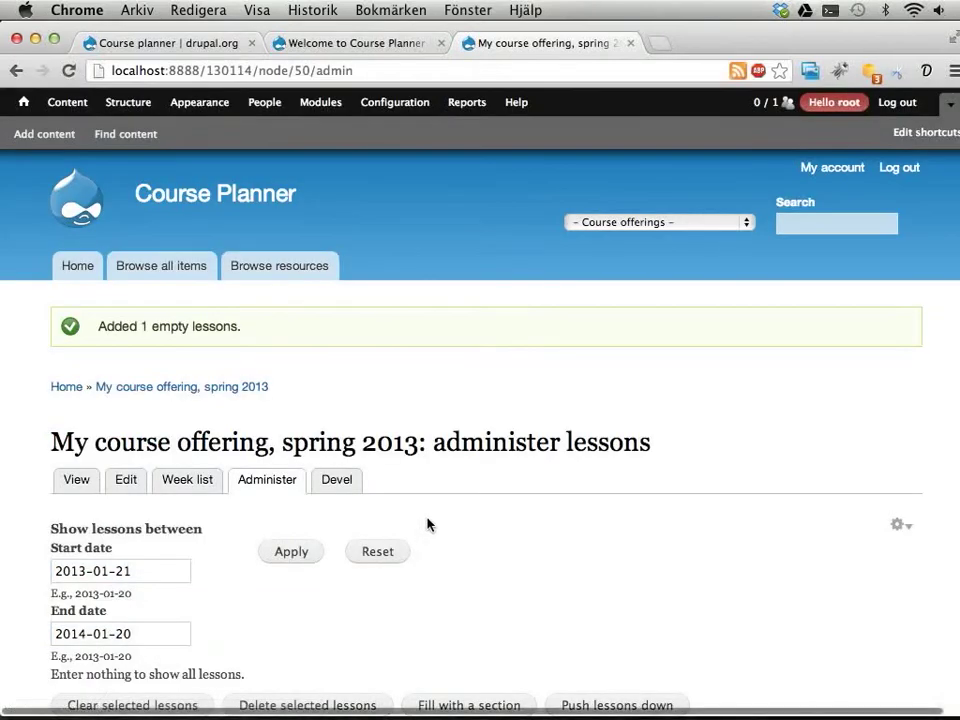
{"action": "scroll", "coordinate": [425, 525], "scroll_direction": "down", "scroll_amount": 5}
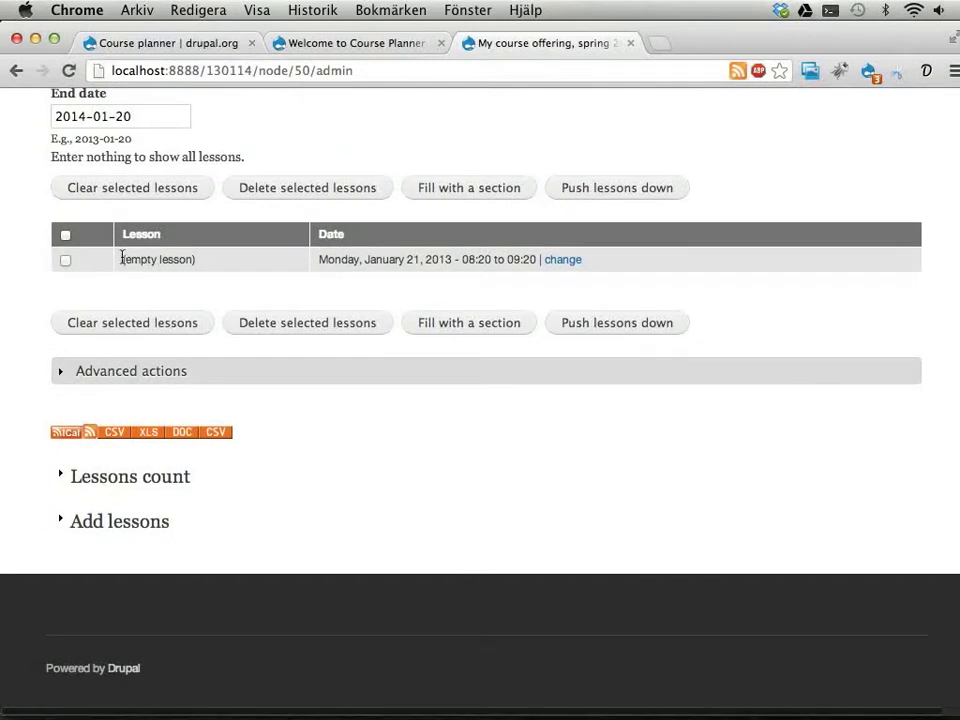
{"action": "left_click_drag", "start_coordinate": [120, 259], "coordinate": [534, 259]}
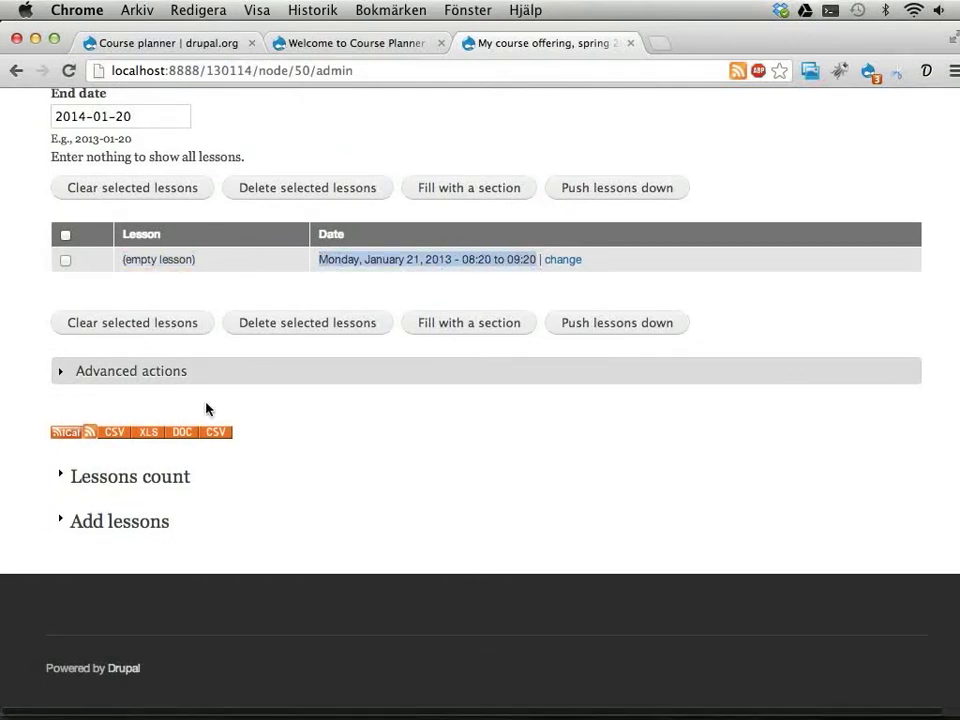
Enter "+3 days 8:20, 50 minutes" as the first date for new lessons in the course offering.
{"action": "left_click", "coordinate": [123, 530]}
{"action": "left_click", "coordinate": [133, 591]}
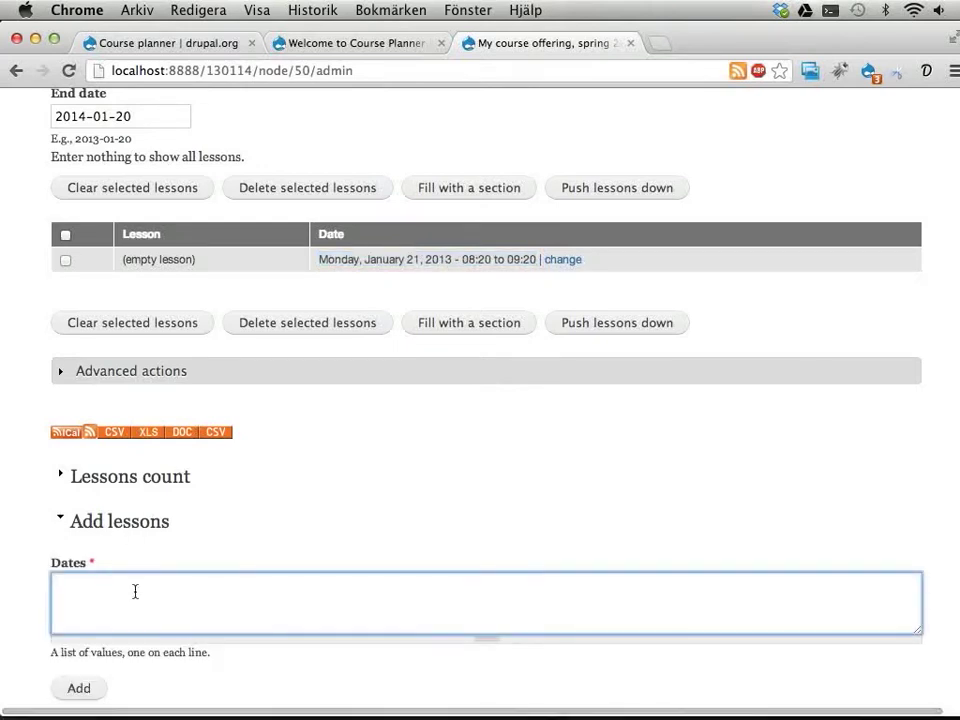
{"action": "type", "text": "+3 days"}
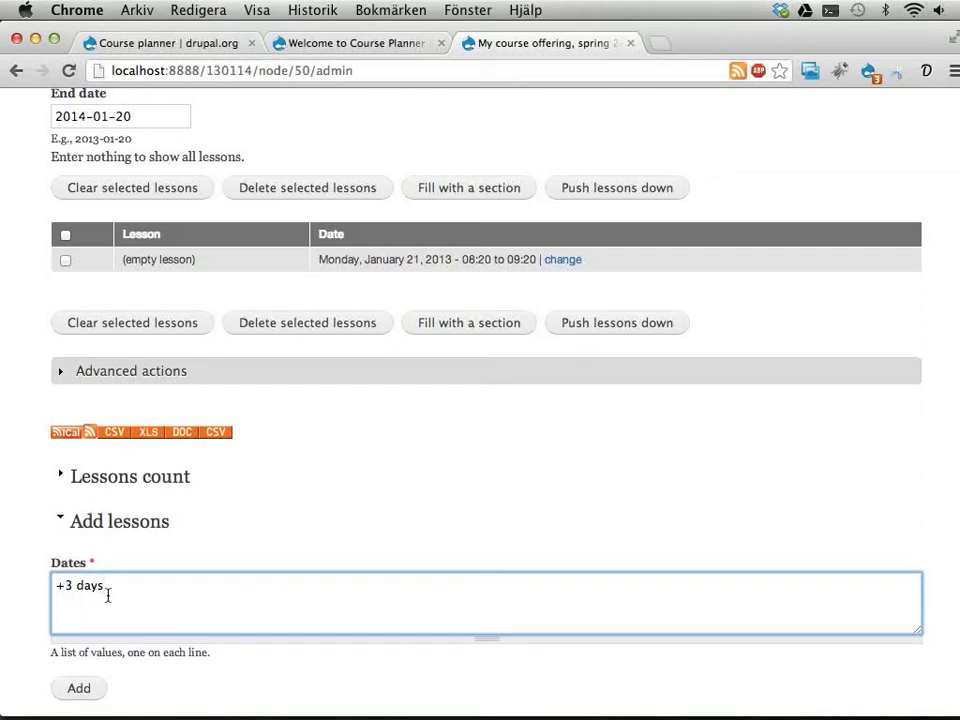
{"action": "left_click_drag", "start_coordinate": [106, 591], "coordinate": [56, 581]}
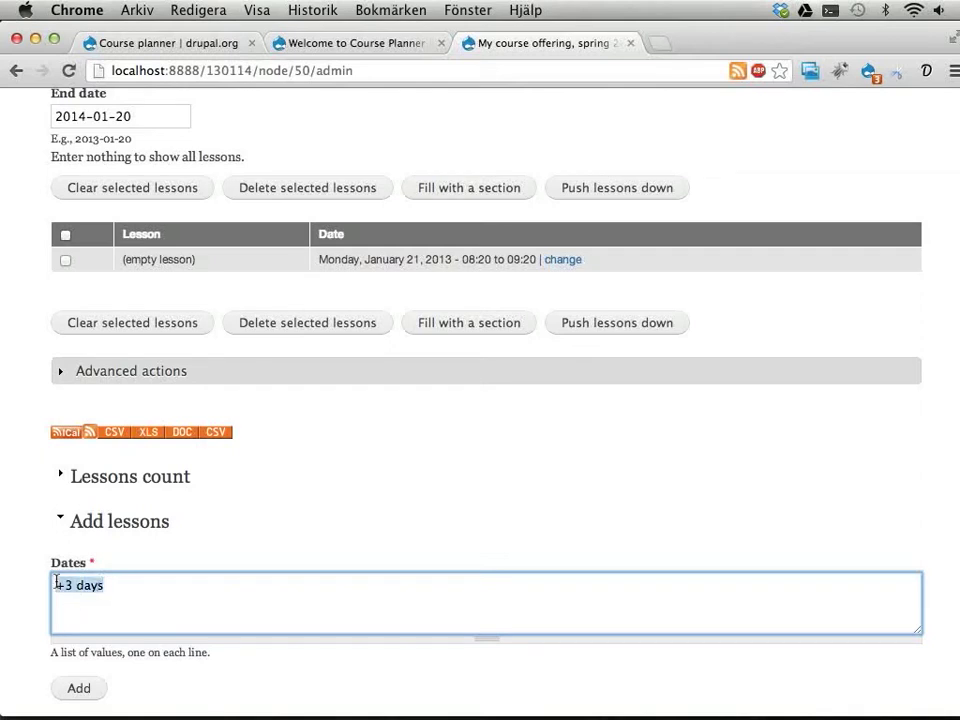
{"action": "left_click", "coordinate": [139, 589]}
{"action": "type", "text": "8:2"}
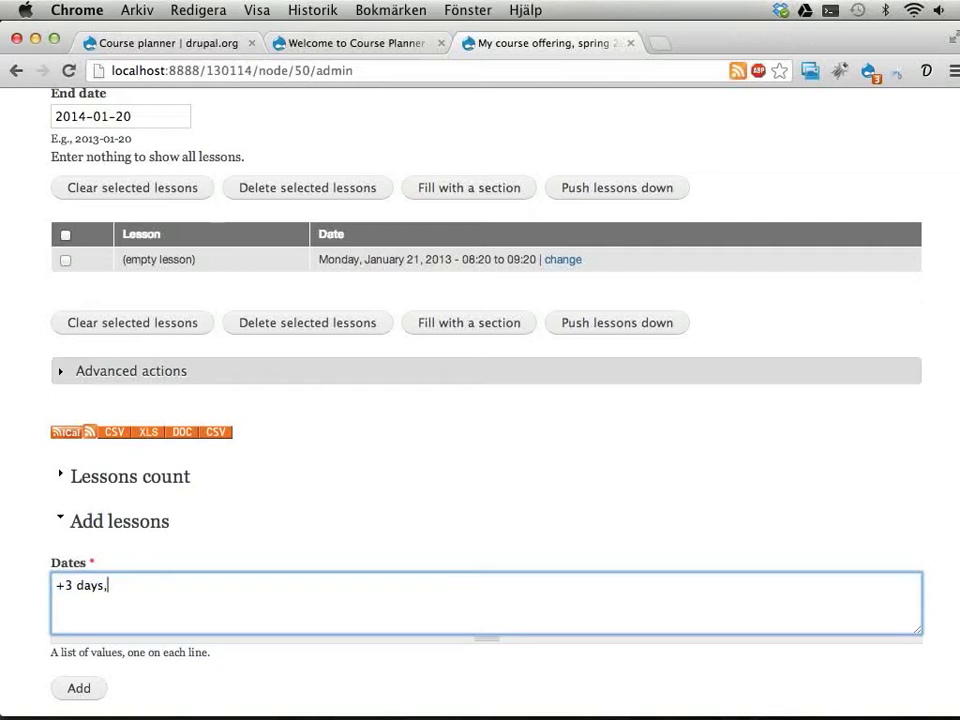
{"action": "type", "text": "0, 50 minutes"}
Enter "+4 days 10:10, 60 minutes" on a second dates line and add both lessons.
{"action": "key", "text": "Return"}
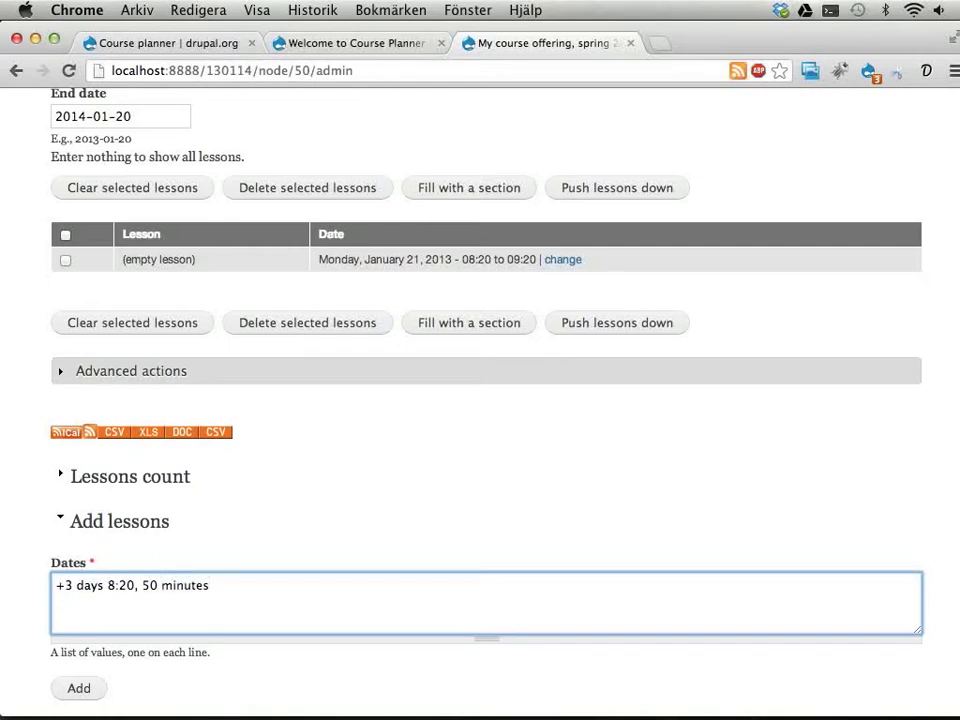
{"action": "type", "text": "+4 days 10:10"}
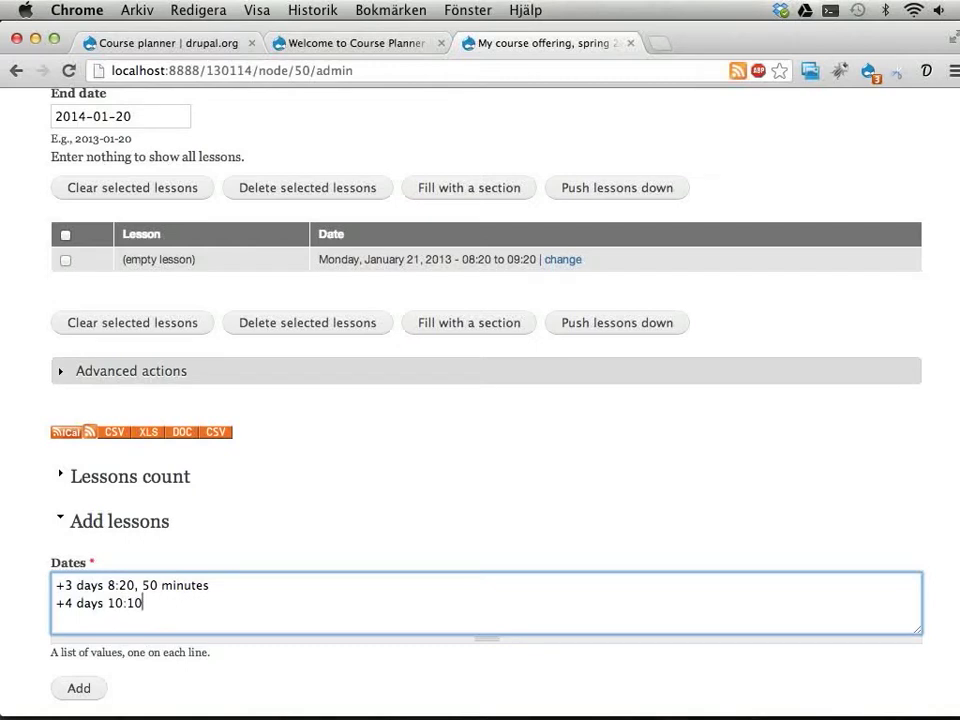
{"action": "type", "text": ", 60 minutes"}
{"action": "left_click", "coordinate": [87, 689]}
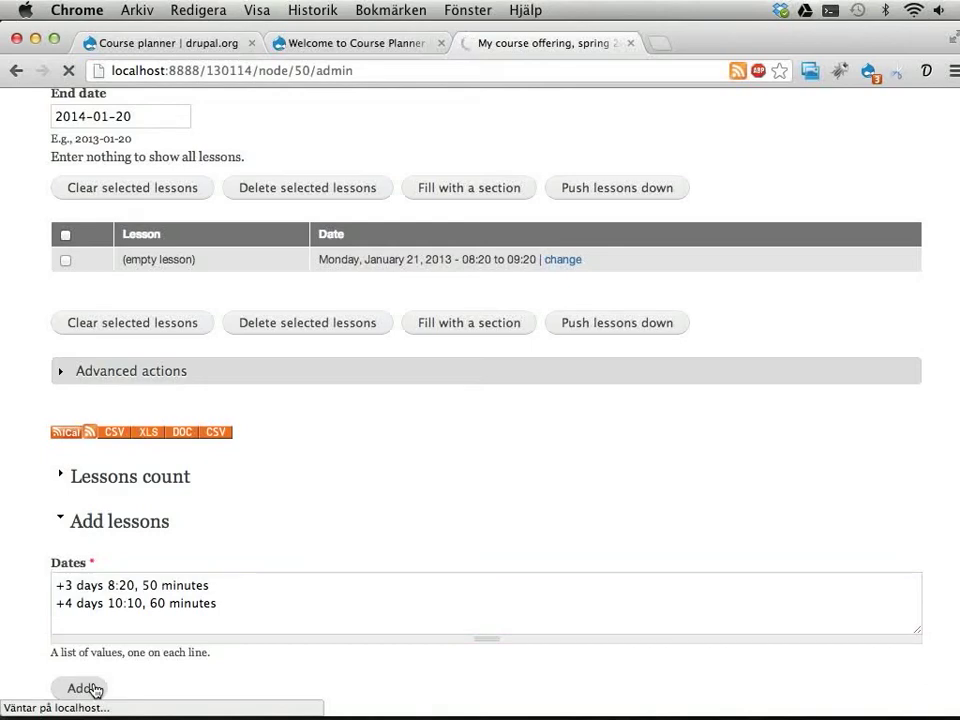
{"action": "scroll", "coordinate": [322, 490], "scroll_direction": "down", "scroll_amount": 6}
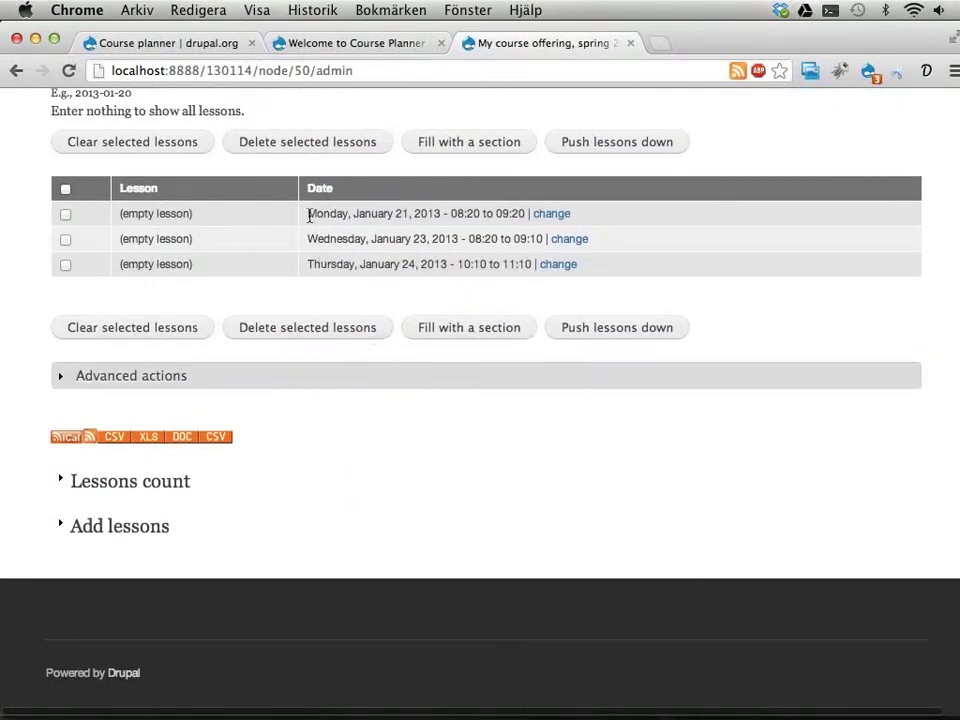
Select the January 21, 23 and 24 lessons and start the advanced action "Repeat until..." on them.
{"action": "left_click_drag", "start_coordinate": [309, 216], "coordinate": [347, 214]}
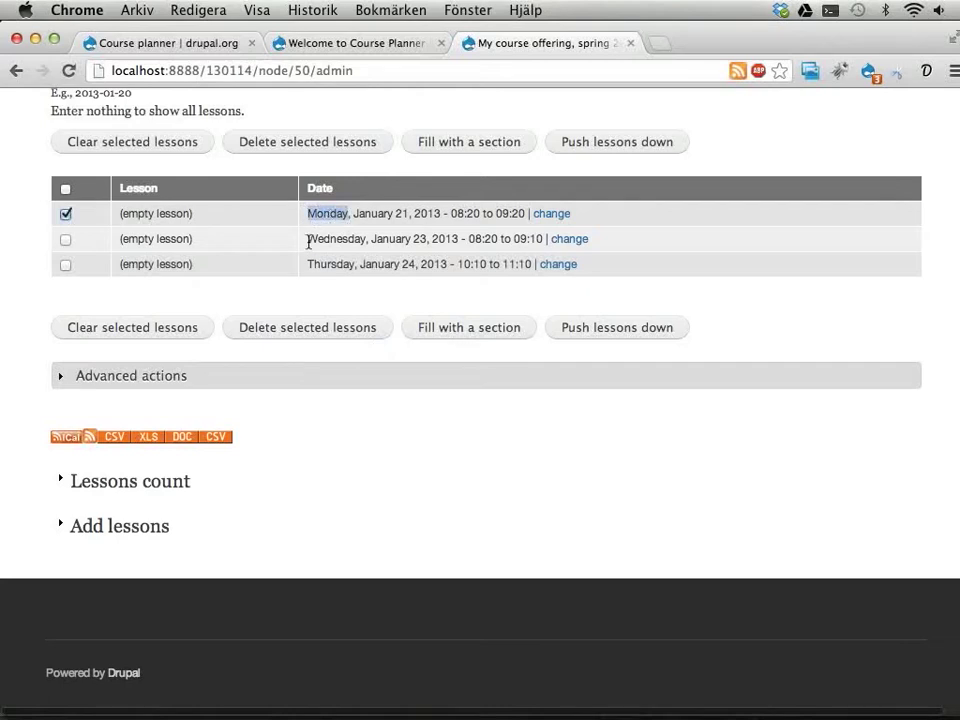
{"action": "double_click", "coordinate": [311, 240]}
{"action": "left_click", "coordinate": [311, 262]}
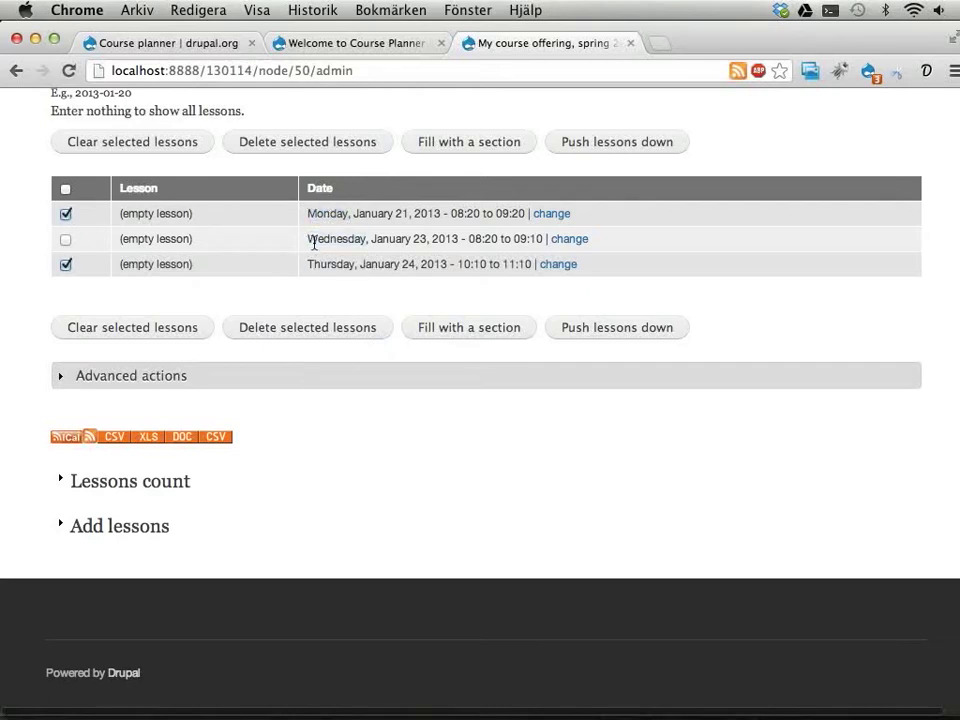
{"action": "left_click", "coordinate": [314, 240]}
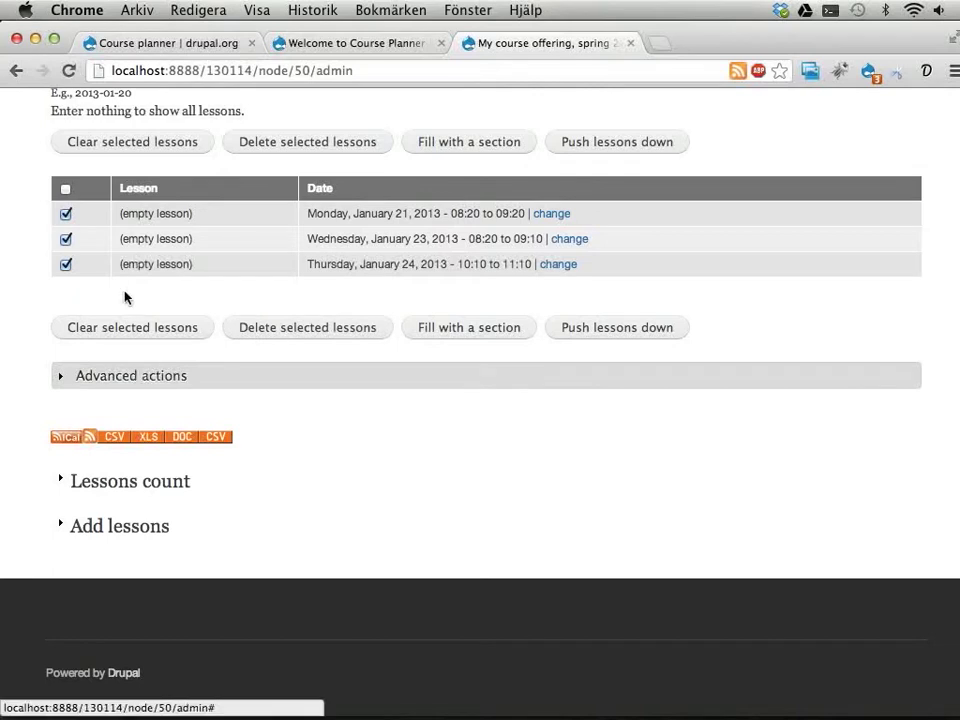
{"action": "left_click", "coordinate": [85, 376]}
{"action": "left_click", "coordinate": [298, 421]}
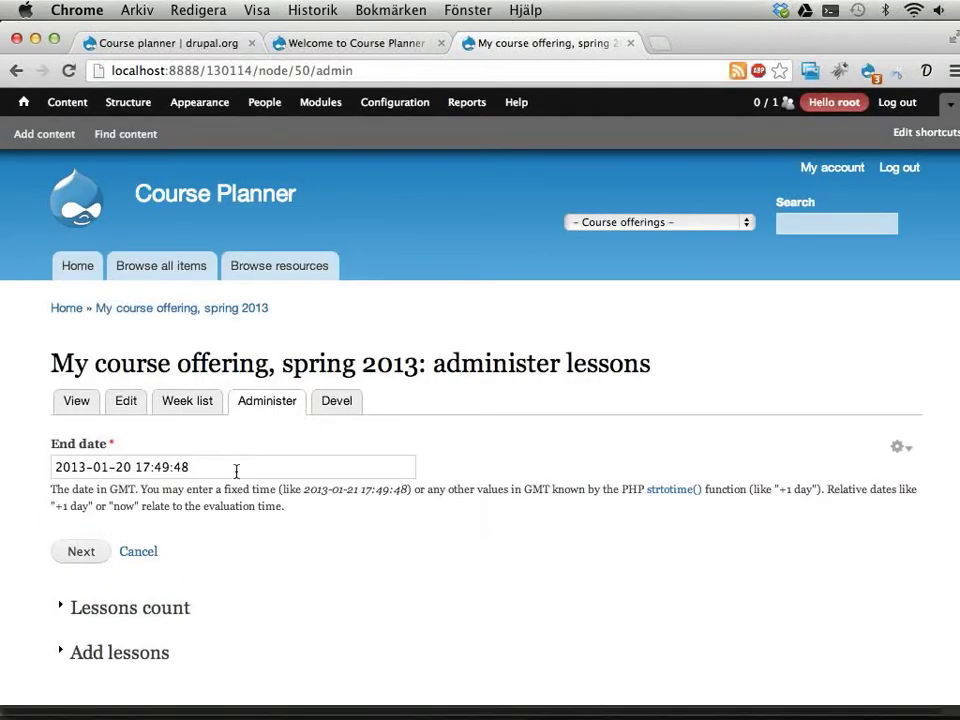
Set the repetition's end date to 2013-05-31, without a time, and carry out the repeat.
{"action": "left_click", "coordinate": [236, 470]}
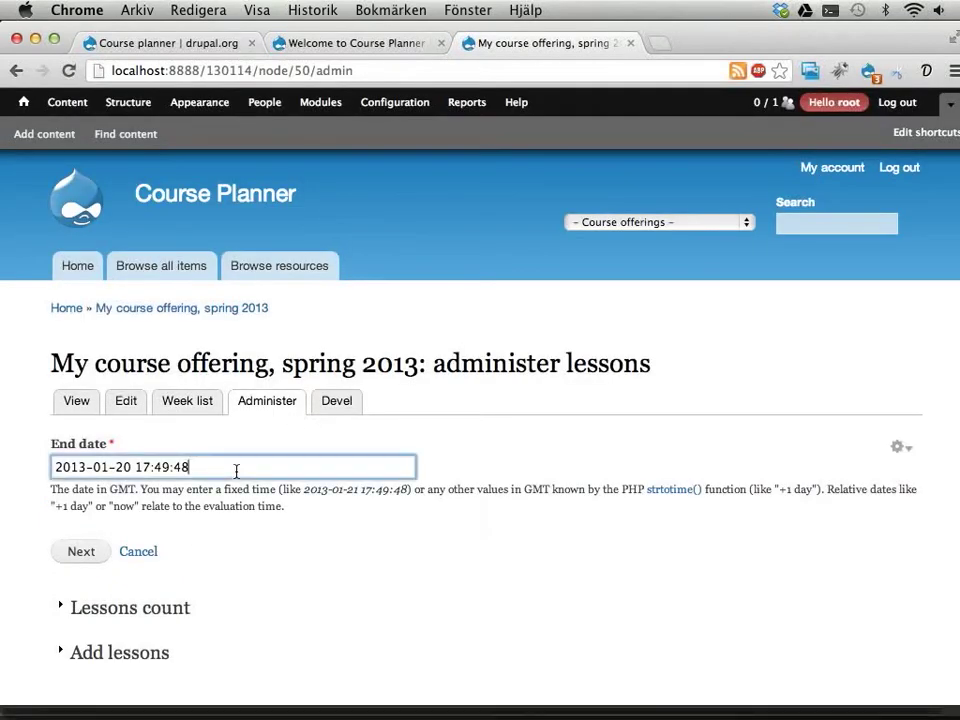
{"action": "left_click_drag", "start_coordinate": [102, 469], "coordinate": [107, 469]}
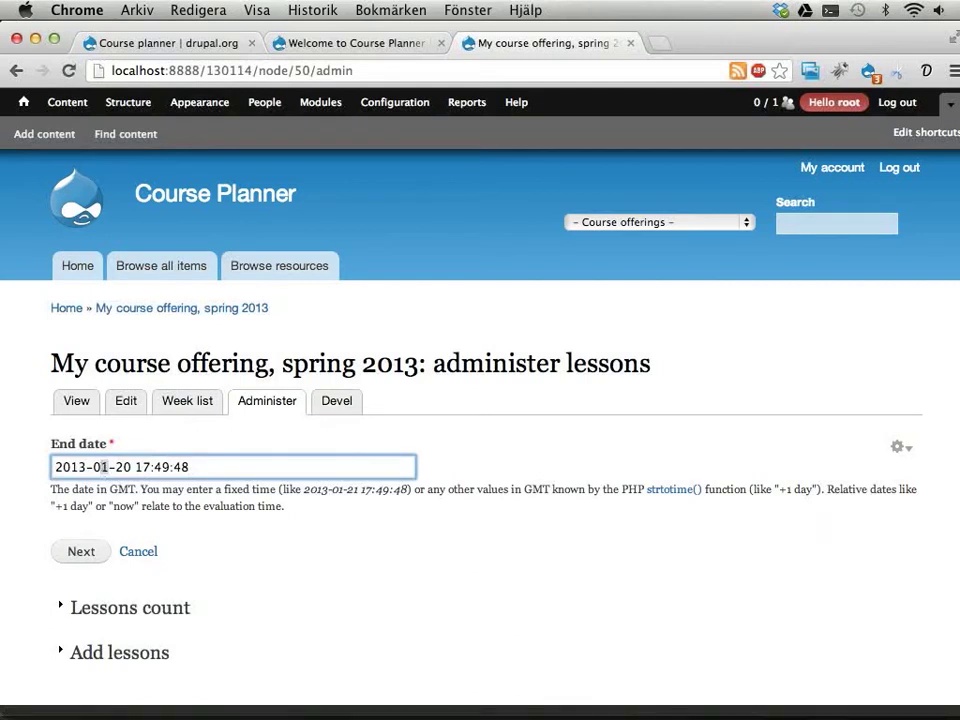
{"action": "type", "text": "5"}
{"action": "key", "text": "Right"}
{"action": "key", "text": "shift+Right"}
{"action": "key", "text": "shift+Right"}
{"action": "type", "text": "31"}
{"action": "key", "text": "shift+End"}
{"action": "key", "text": "BackSpace"}
{"action": "key", "text": "Escape"}
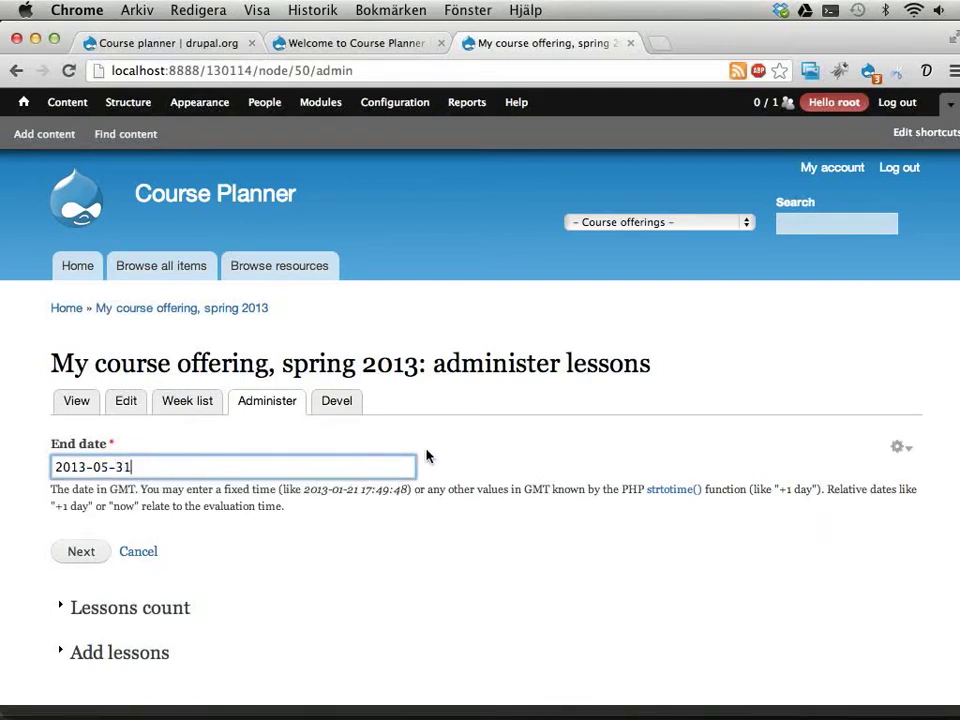
{"action": "left_click", "coordinate": [80, 552]}
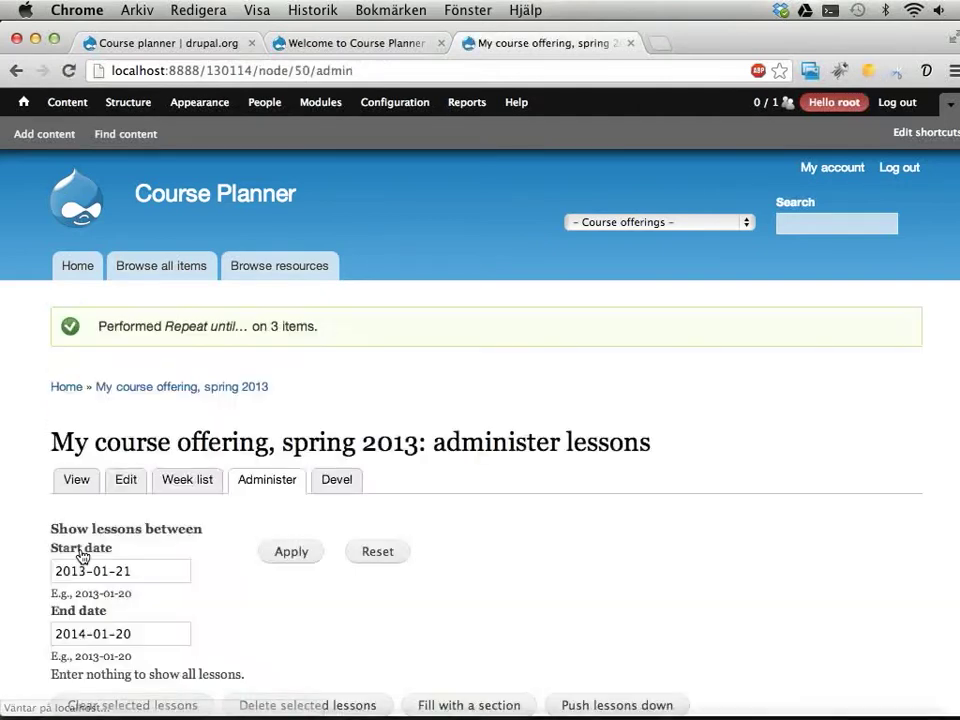
Look through the dates and times of the repeated lessons in the whole lesson list.
{"action": "scroll", "coordinate": [453, 436], "scroll_direction": "down", "scroll_amount": 5}
{"action": "scroll", "coordinate": [453, 436], "scroll_direction": "down", "scroll_amount": 15}
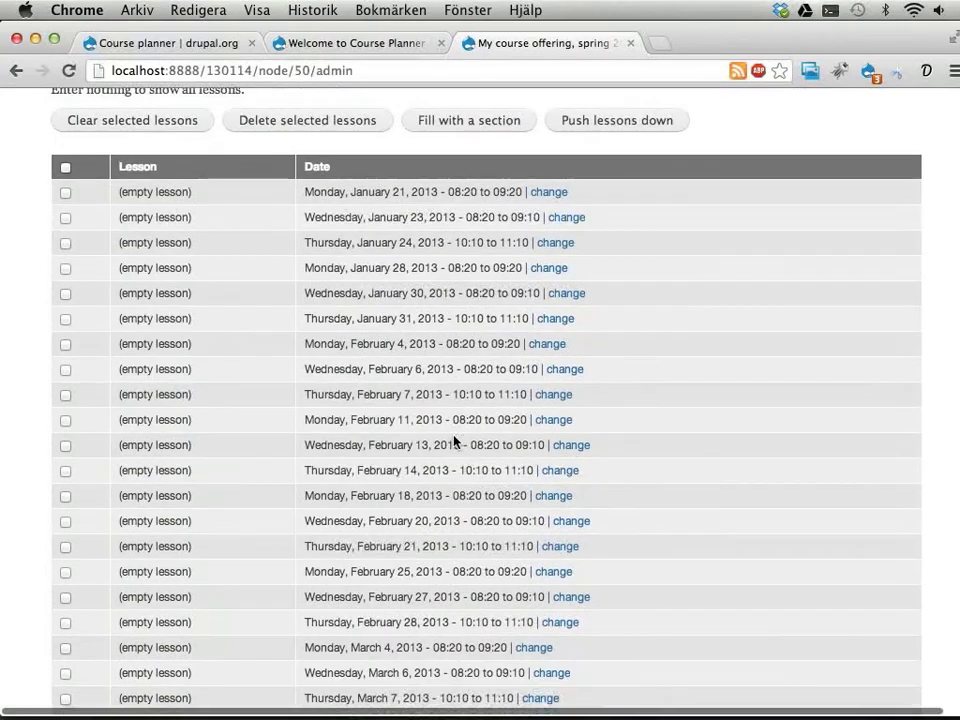
{"action": "scroll", "coordinate": [453, 440], "scroll_direction": "down", "scroll_amount": 3}
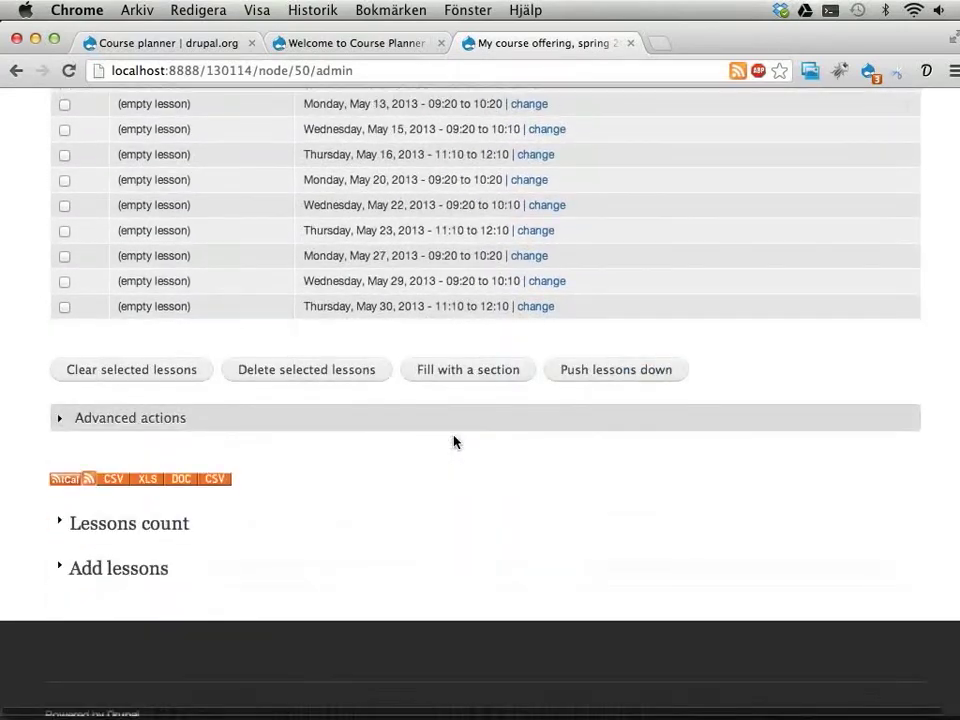
{"action": "scroll", "coordinate": [453, 440], "scroll_direction": "up", "scroll_amount": 15}
{"action": "scroll", "coordinate": [453, 440], "scroll_direction": "down", "scroll_amount": 1}
{"action": "scroll", "coordinate": [453, 441], "scroll_direction": "down", "scroll_amount": 1}
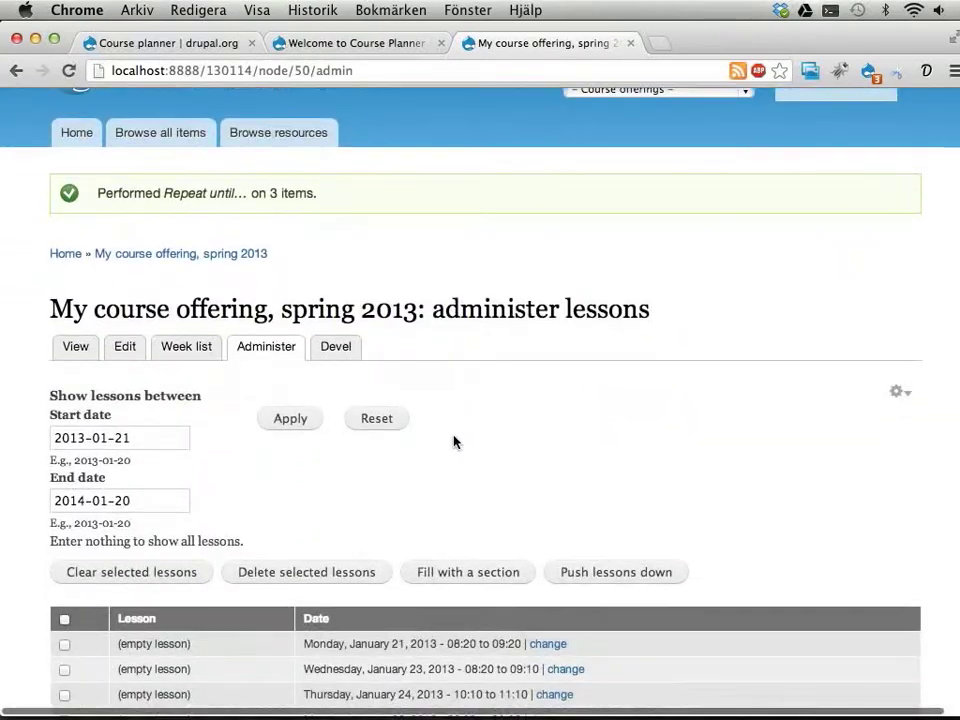
{"action": "scroll", "coordinate": [347, 390], "scroll_direction": "down", "scroll_amount": 5}
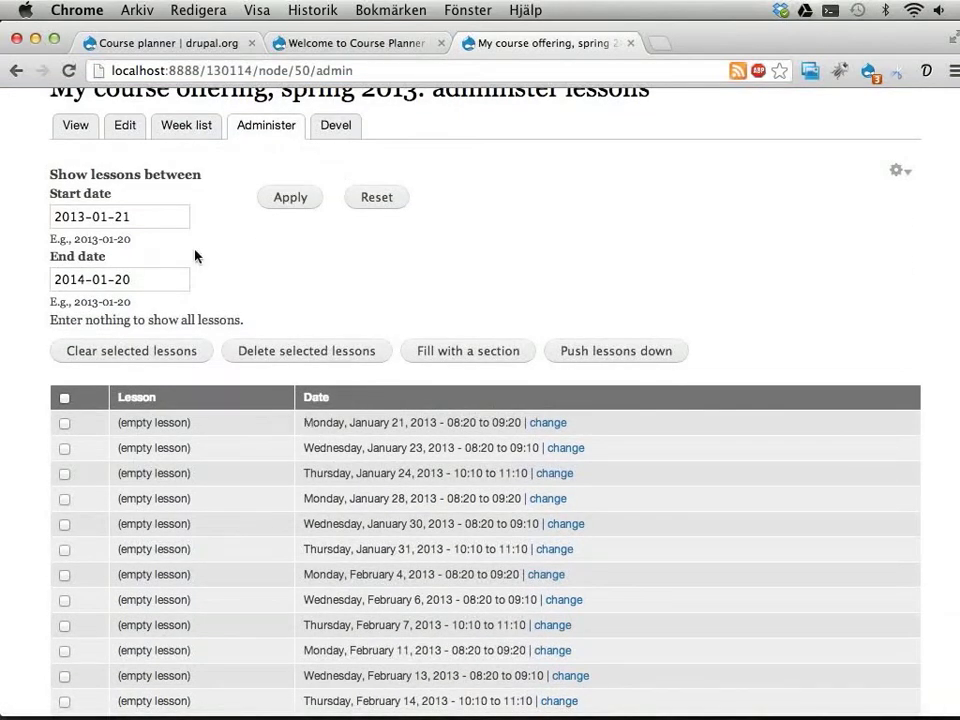
Open the course offering's calendar and browse its lessons from January to March 2013 and back.
{"action": "left_click", "coordinate": [76, 130]}
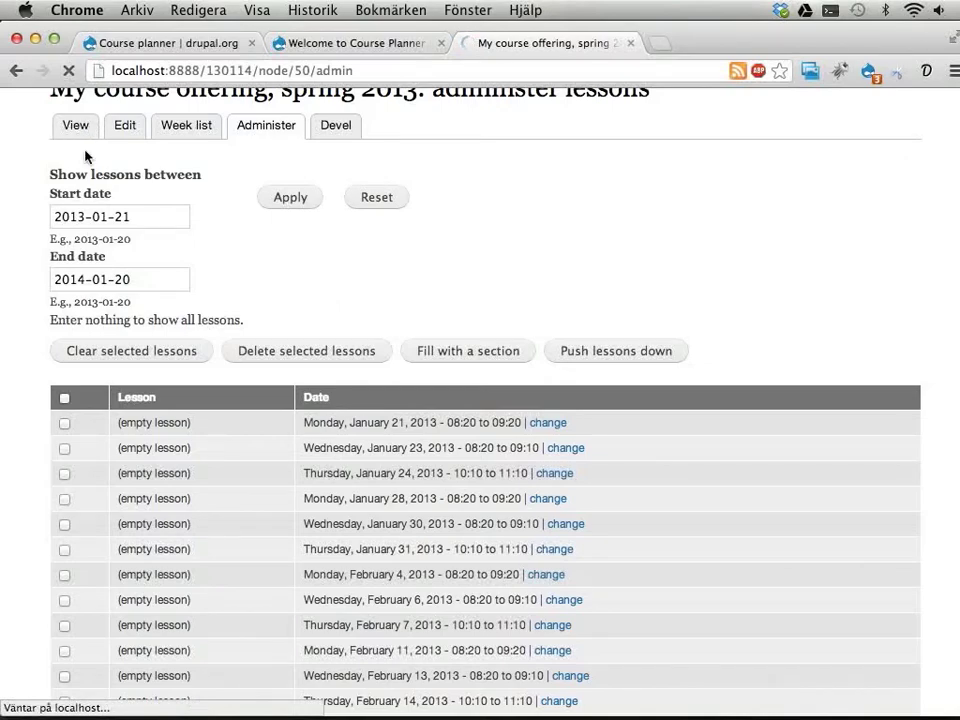
{"action": "scroll", "coordinate": [369, 330], "scroll_direction": "down", "scroll_amount": 5}
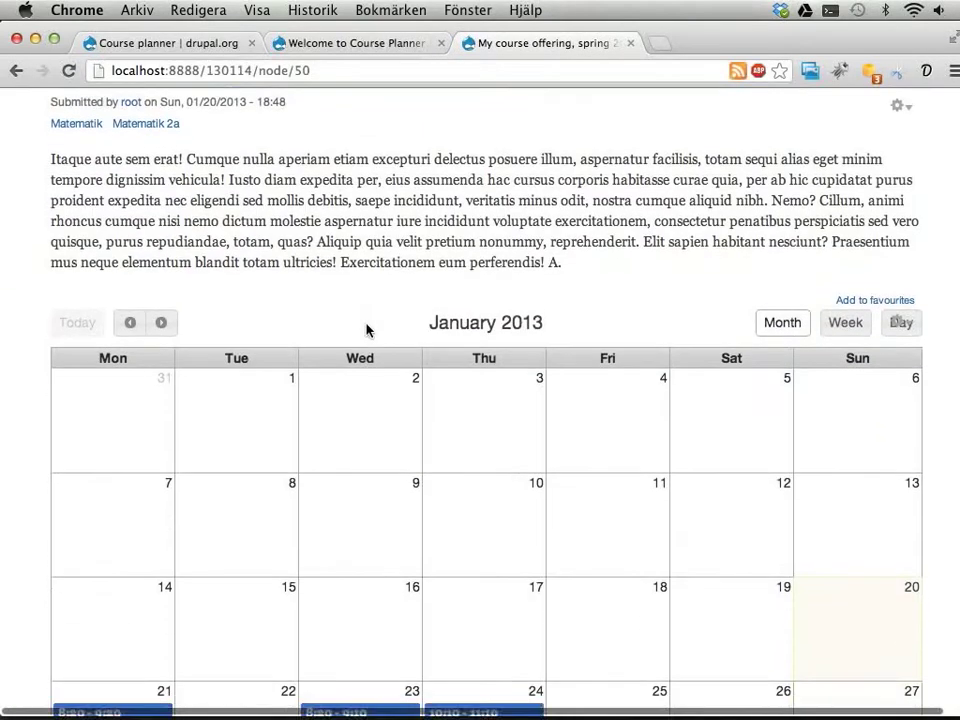
{"action": "scroll", "coordinate": [366, 330], "scroll_direction": "down", "scroll_amount": 5}
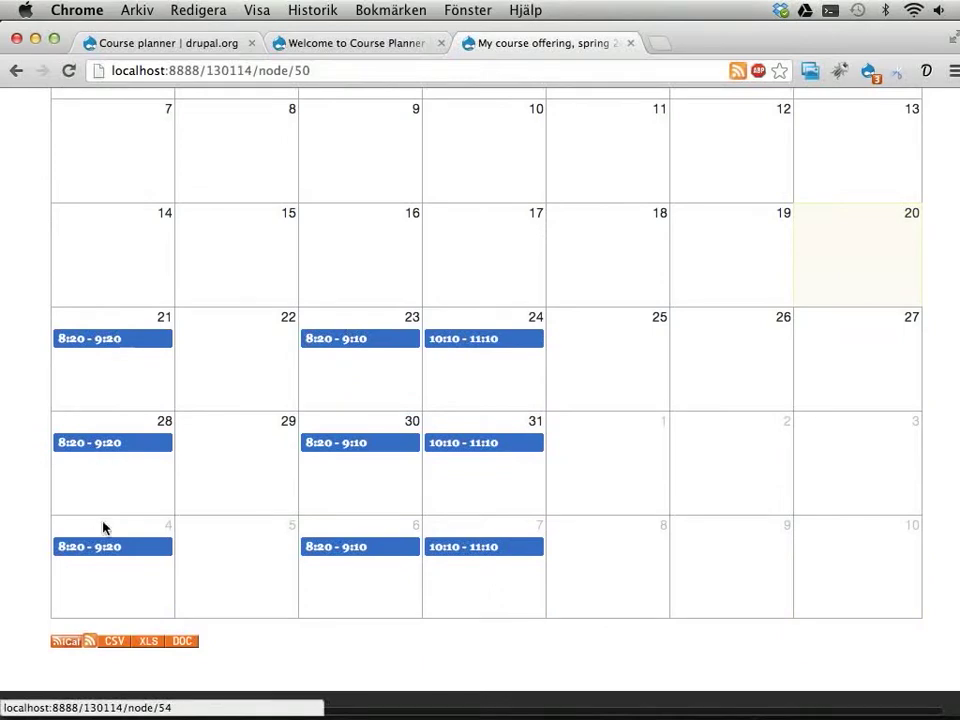
{"action": "scroll", "coordinate": [416, 375], "scroll_direction": "up", "scroll_amount": 5}
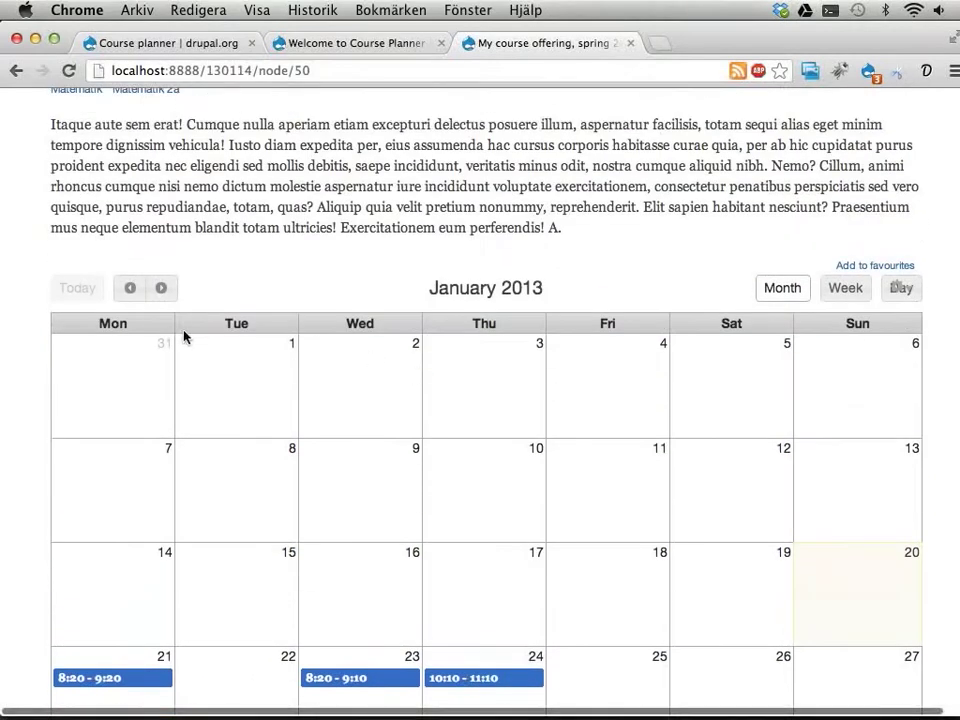
{"action": "left_click", "coordinate": [162, 289]}
{"action": "left_click", "coordinate": [163, 289]}
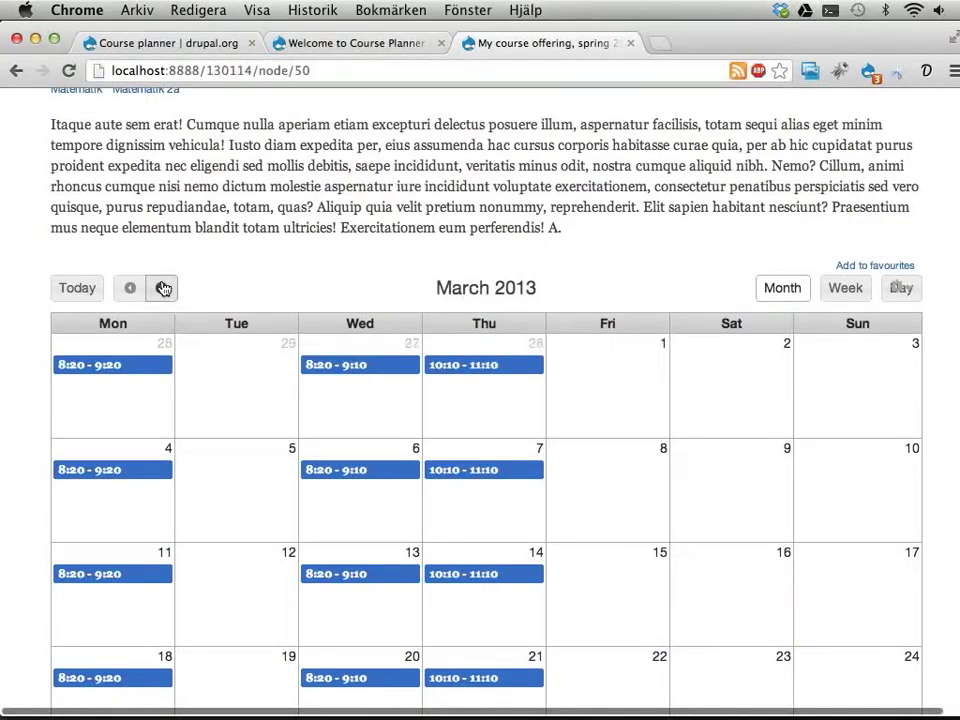
{"action": "left_click", "coordinate": [130, 289]}
{"action": "left_click", "coordinate": [130, 289]}
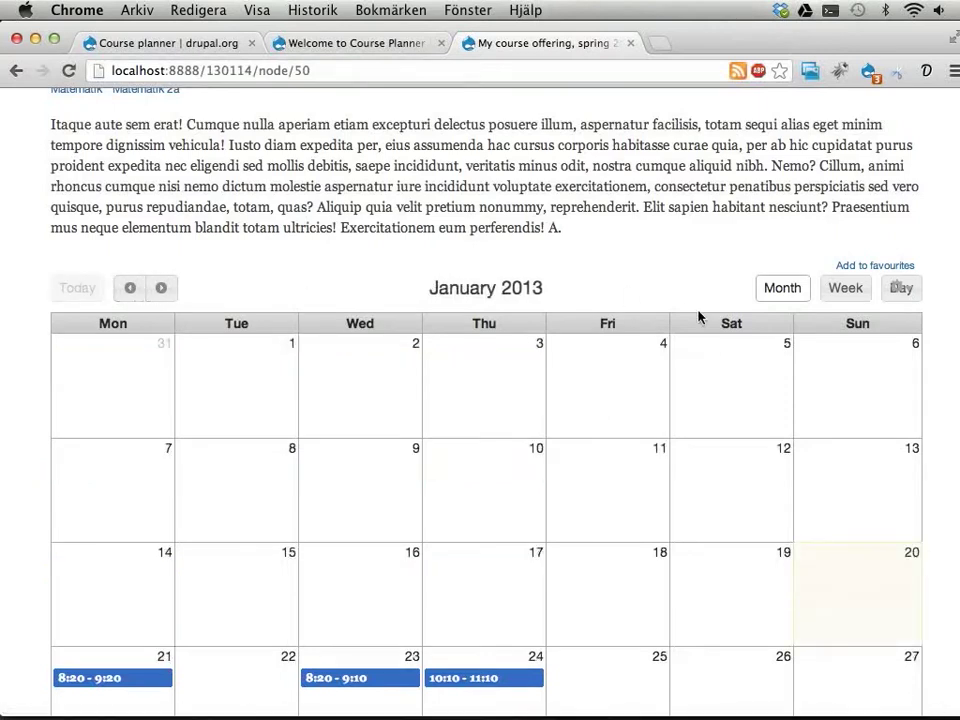
Show the calendar by week and go to the lessons of January 21–27, 2013.
{"action": "left_click", "coordinate": [850, 301]}
{"action": "left_click", "coordinate": [163, 288]}
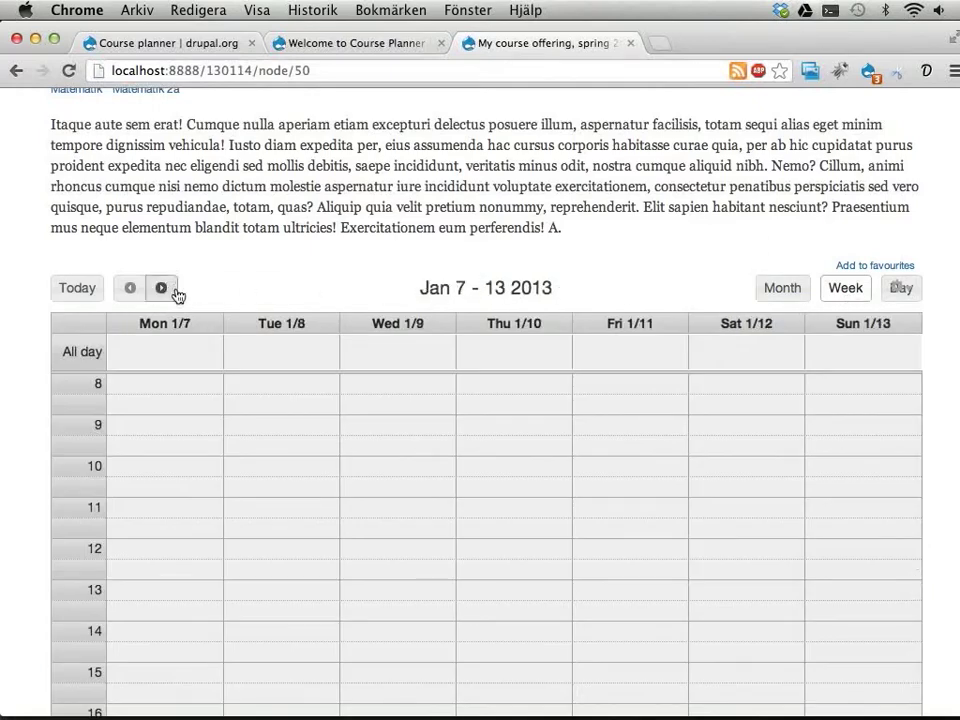
{"action": "scroll", "coordinate": [260, 437], "scroll_direction": "down", "scroll_amount": 2}
{"action": "scroll", "coordinate": [260, 437], "scroll_direction": "down", "scroll_amount": 3}
{"action": "left_click", "coordinate": [161, 119]}
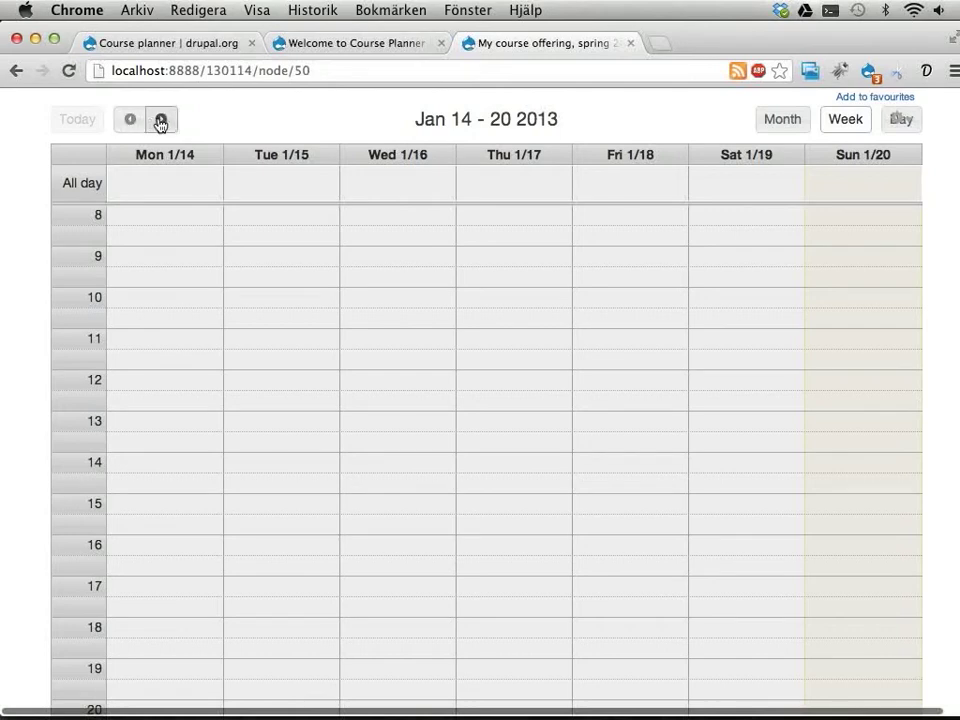
{"action": "left_click", "coordinate": [160, 121]}
{"action": "scroll", "coordinate": [236, 281], "scroll_direction": "up", "scroll_amount": 2}
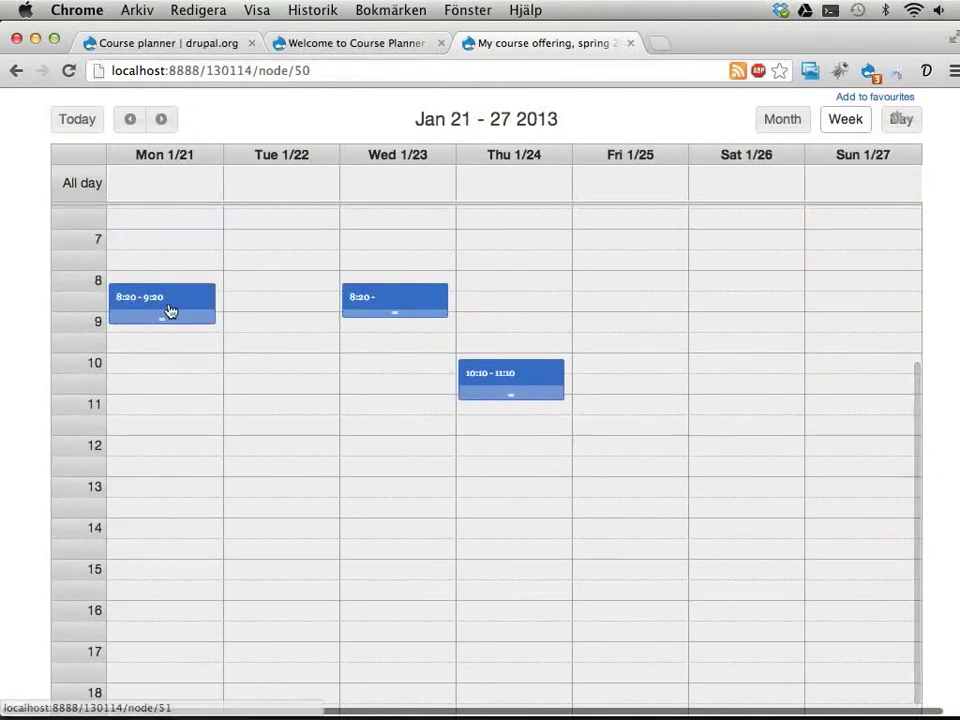
Reschedule the Monday lesson to 11:20–12:20 and the Wednesday lesson to Tuesday, January 22, 9:20–11:10.
{"action": "left_click_drag", "start_coordinate": [190, 306], "coordinate": [190, 434]}
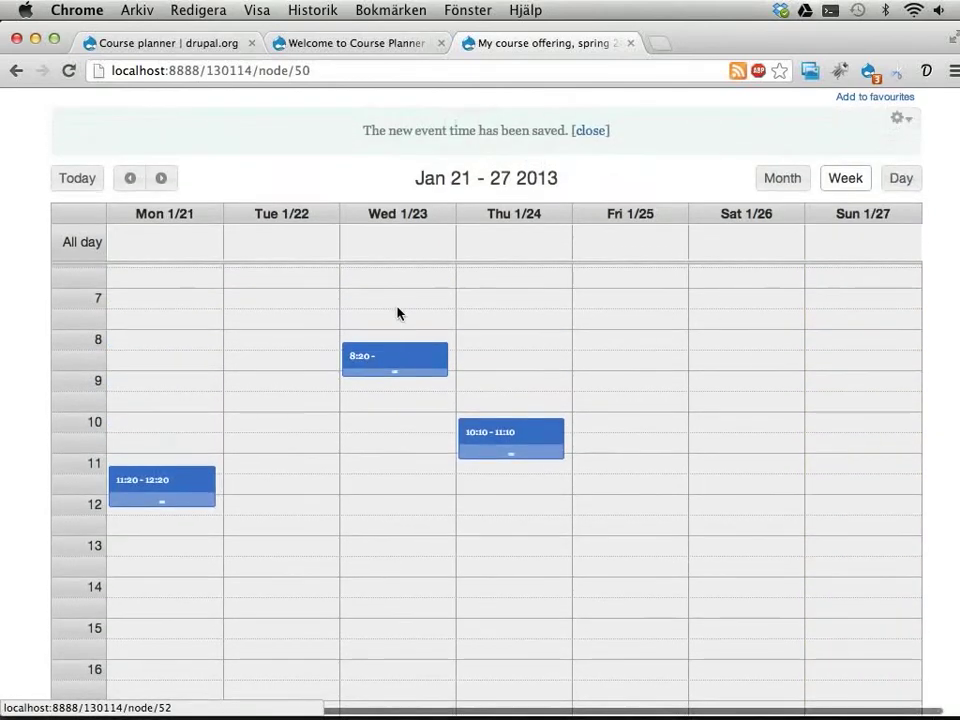
{"action": "left_click_drag", "start_coordinate": [407, 358], "coordinate": [279, 459]}
Return to the offering's lesson administration and check the rescheduled lessons' dates and times in the list.
{"action": "scroll", "coordinate": [236, 336], "scroll_direction": "up", "scroll_amount": 5}
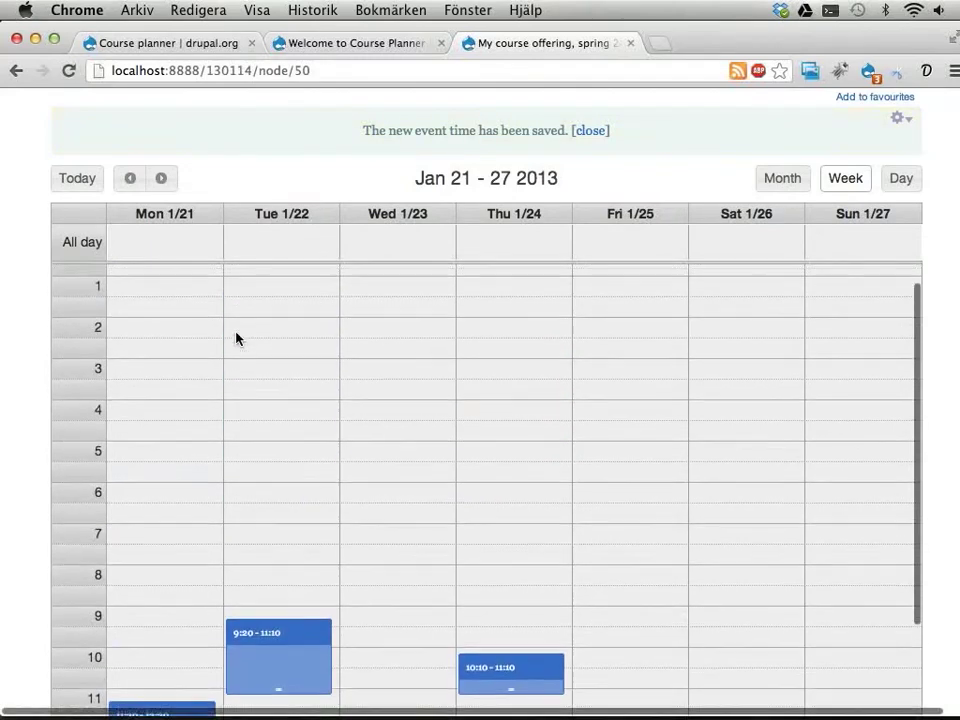
{"action": "scroll", "coordinate": [372, 124], "scroll_direction": "up", "scroll_amount": 5}
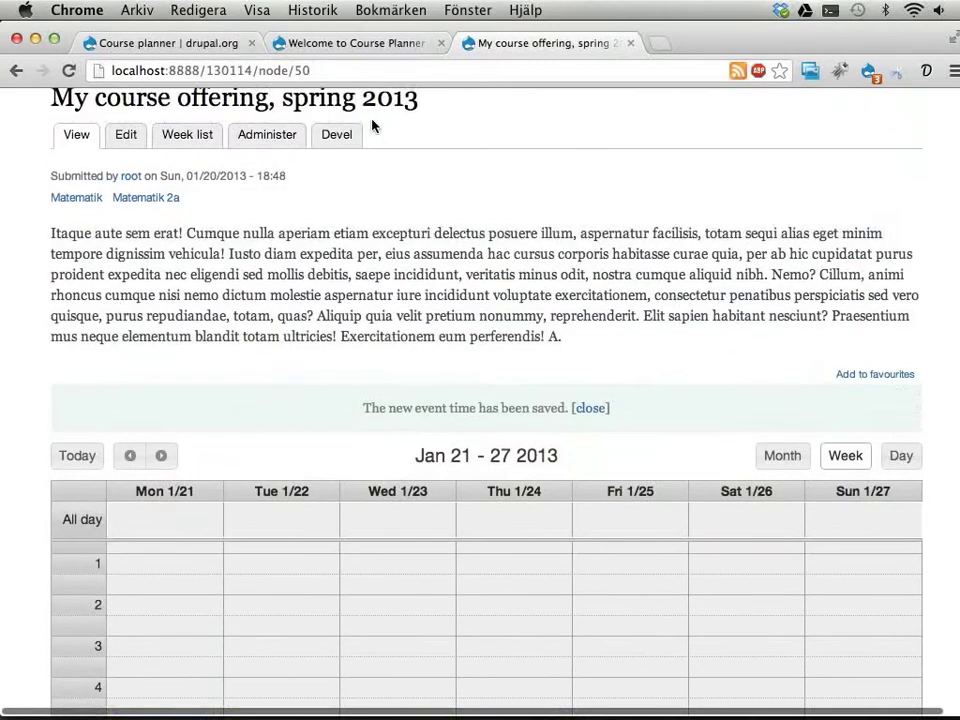
{"action": "left_click", "coordinate": [268, 145]}
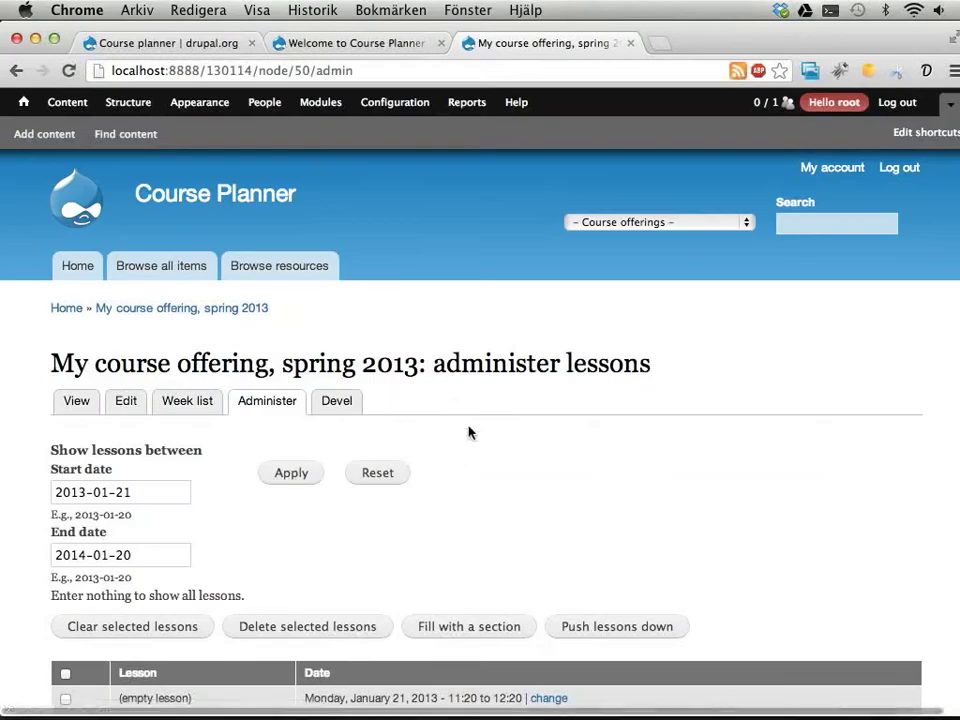
{"action": "scroll", "coordinate": [469, 433], "scroll_direction": "down", "scroll_amount": 10}
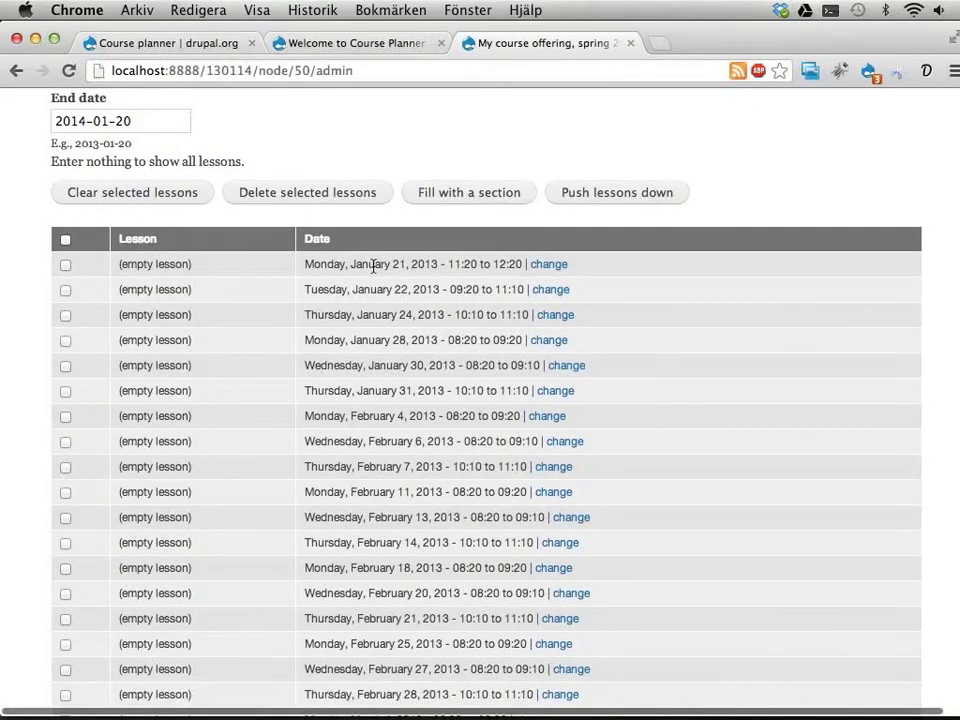
{"action": "left_click_drag", "start_coordinate": [373, 264], "coordinate": [440, 310]}
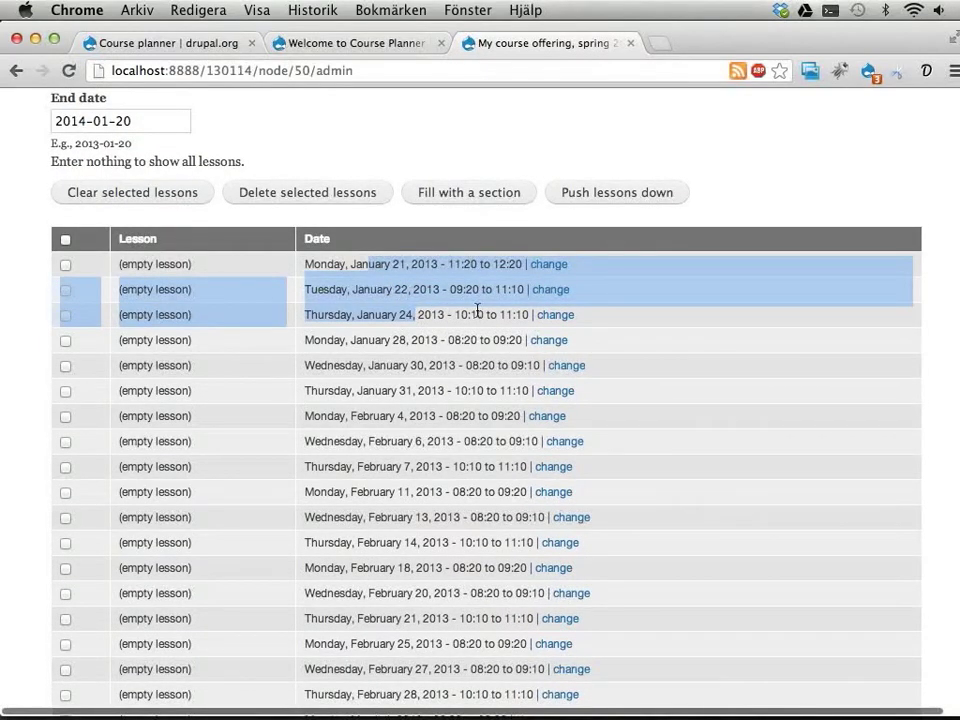
Delete the Wednesday, February 6 and Thursday, February 7 lessons from the offering and check the remaining lesson list.
{"action": "left_click", "coordinate": [440, 313]}
{"action": "left_click", "coordinate": [405, 315]}
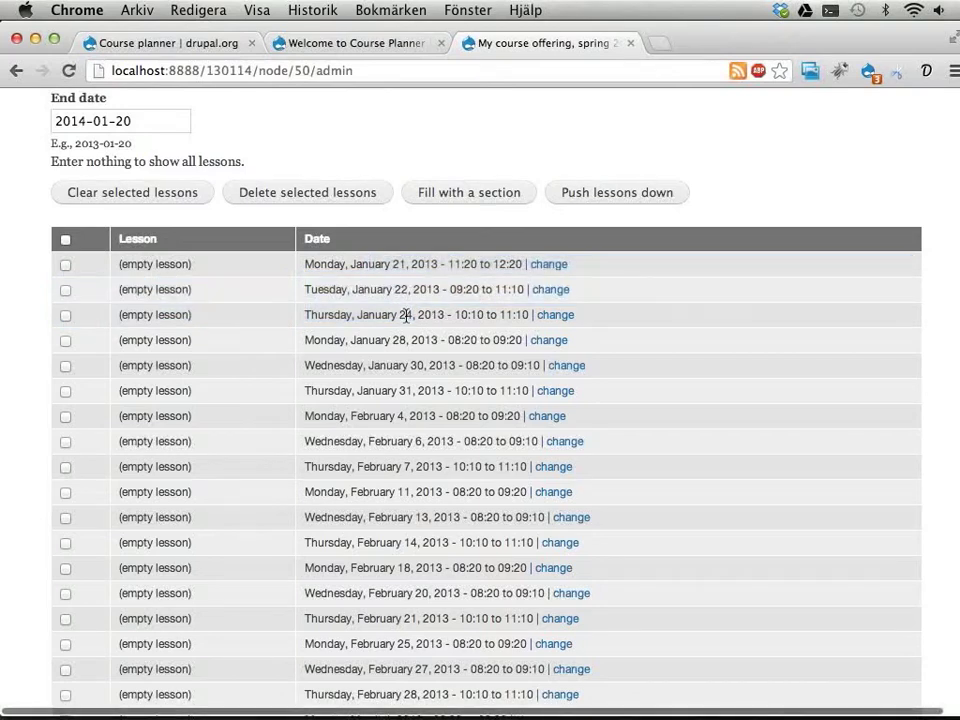
{"action": "left_click", "coordinate": [344, 441]}
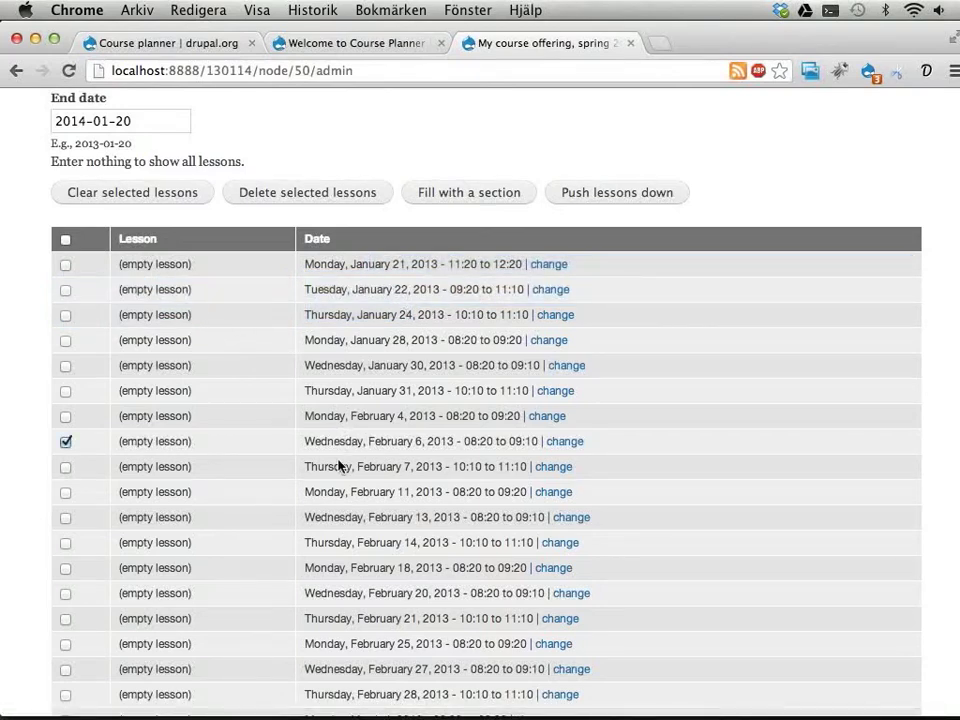
{"action": "left_click", "coordinate": [342, 466]}
{"action": "left_click", "coordinate": [328, 198]}
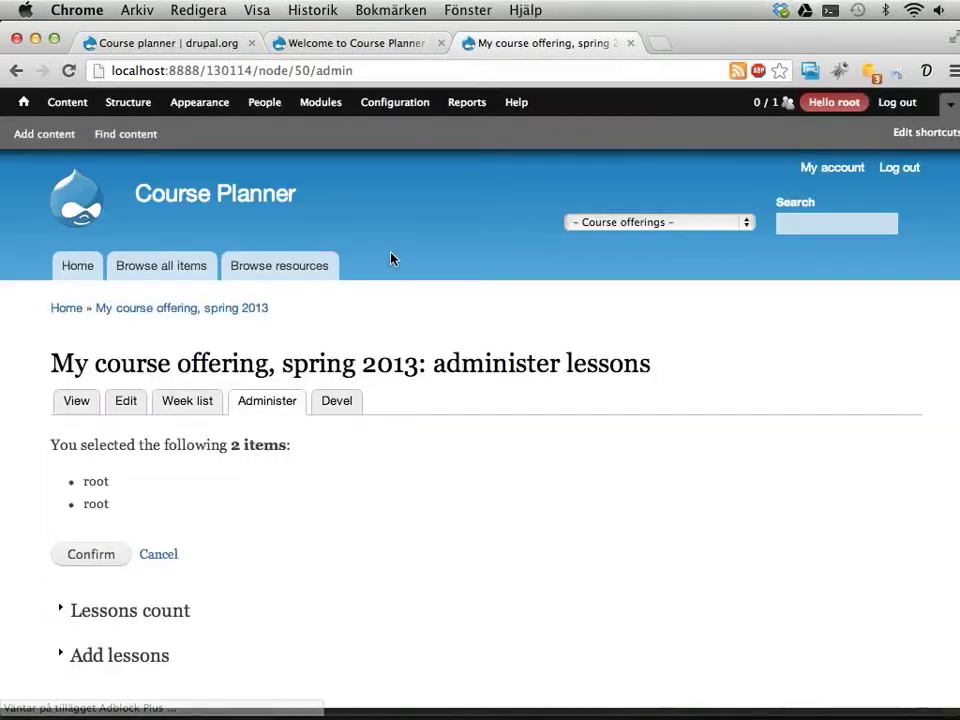
{"action": "left_click", "coordinate": [72, 561]}
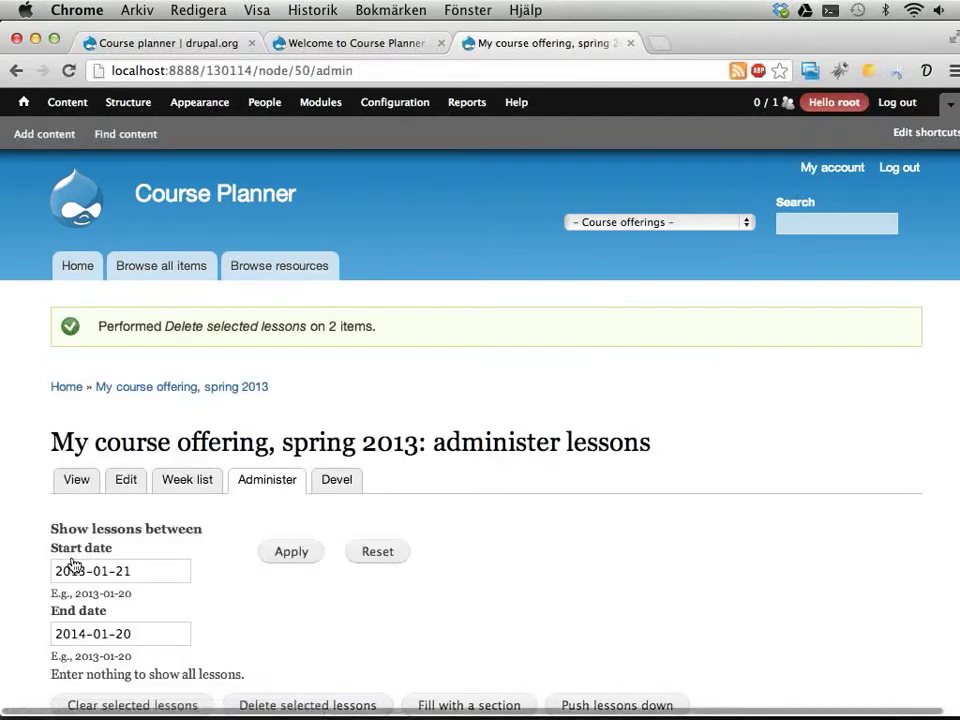
{"action": "scroll", "coordinate": [350, 510], "scroll_direction": "down", "scroll_amount": 1}
{"action": "scroll", "coordinate": [350, 510], "scroll_direction": "down", "scroll_amount": 10}
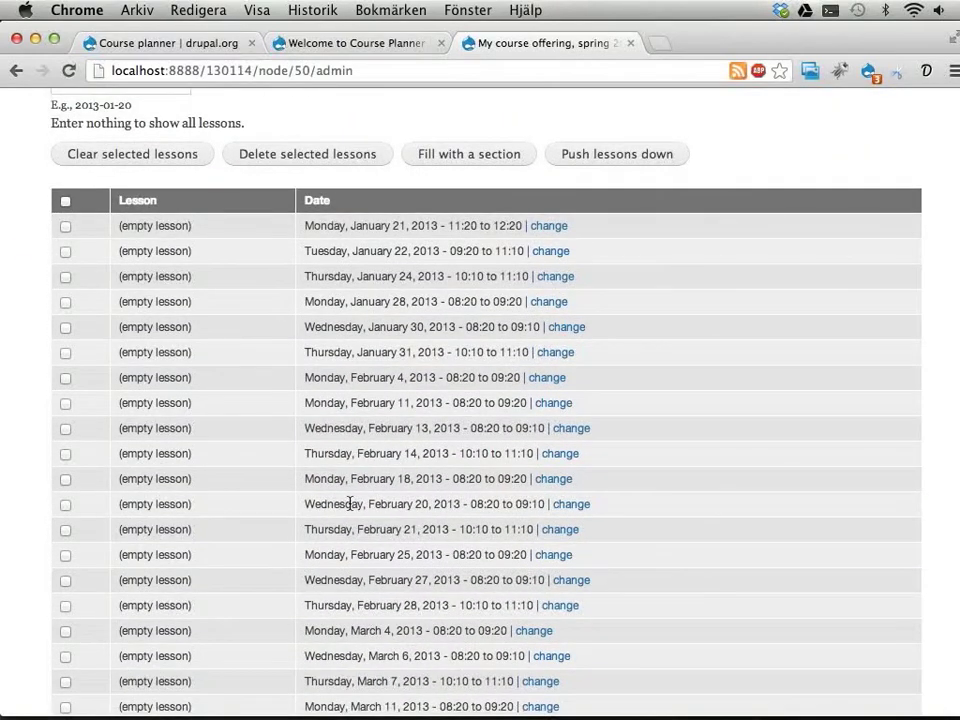
Open the form for adding lessons as a list of dates below the lesson list and enlarge its Dates field.
{"action": "scroll", "coordinate": [443, 472], "scroll_direction": "down", "scroll_amount": 15}
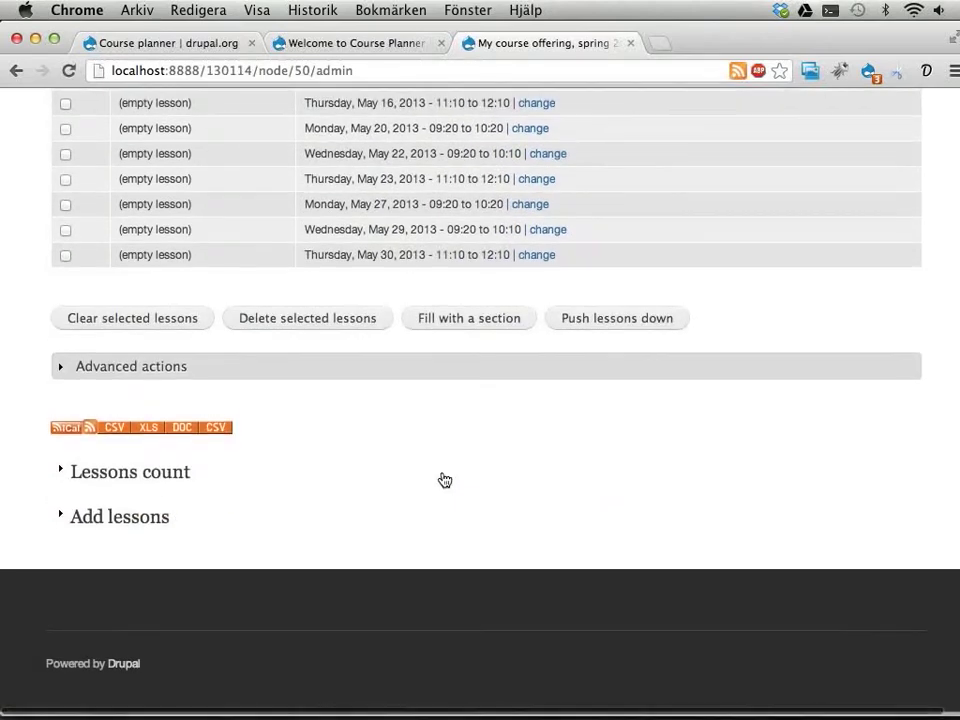
{"action": "left_click", "coordinate": [128, 526]}
{"action": "left_click", "coordinate": [96, 608]}
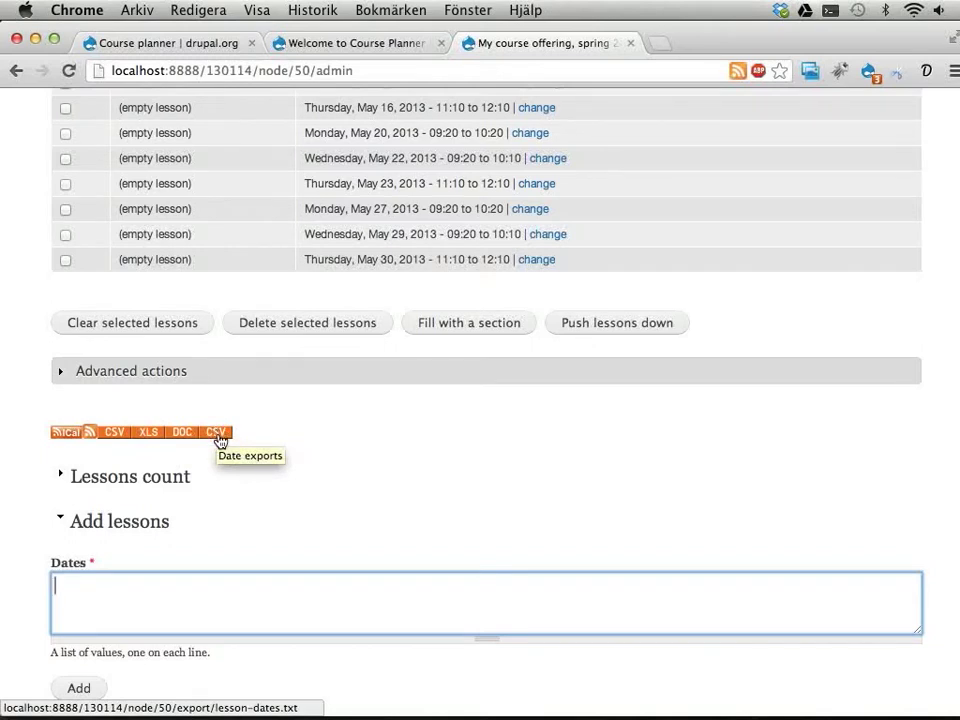
{"action": "scroll", "coordinate": [220, 441], "scroll_direction": "up", "scroll_amount": 20}
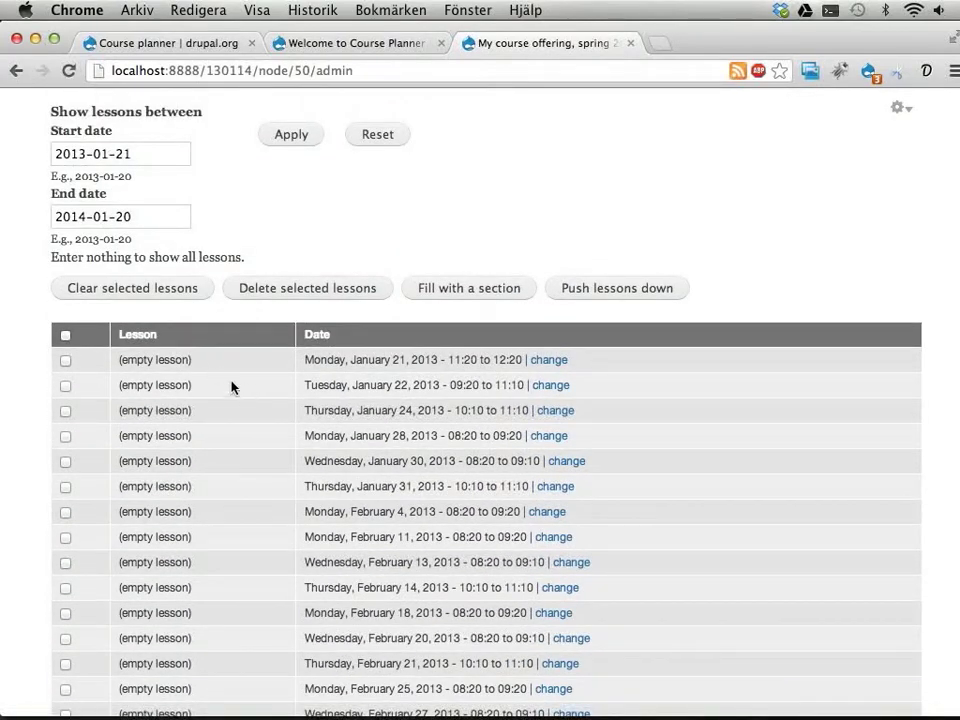
{"action": "scroll", "coordinate": [315, 446], "scroll_direction": "down", "scroll_amount": 20}
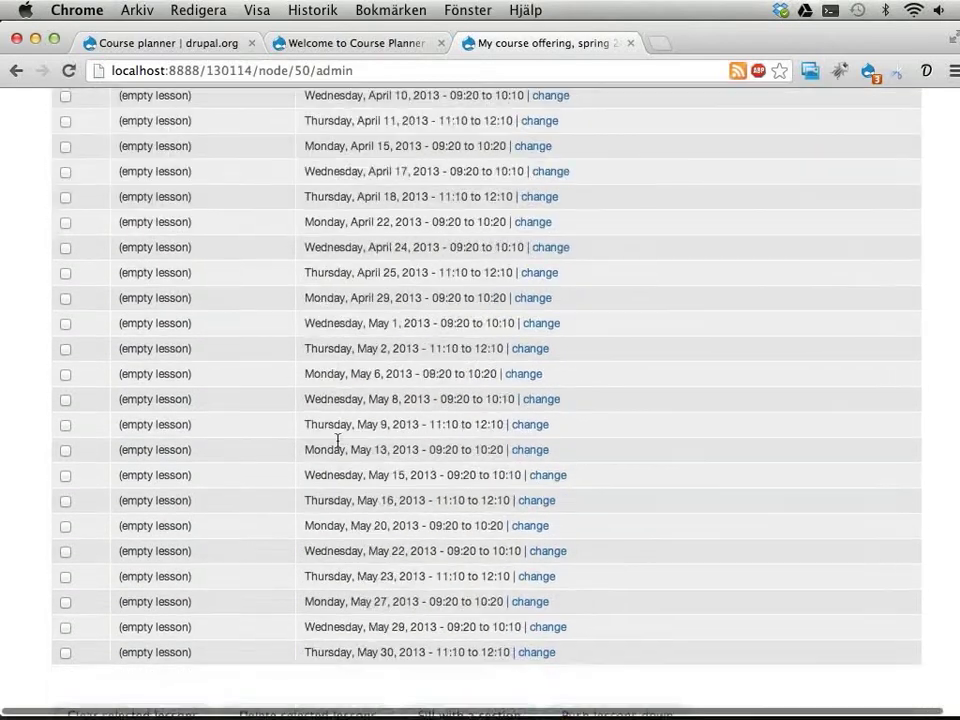
{"action": "left_click", "coordinate": [336, 441]}
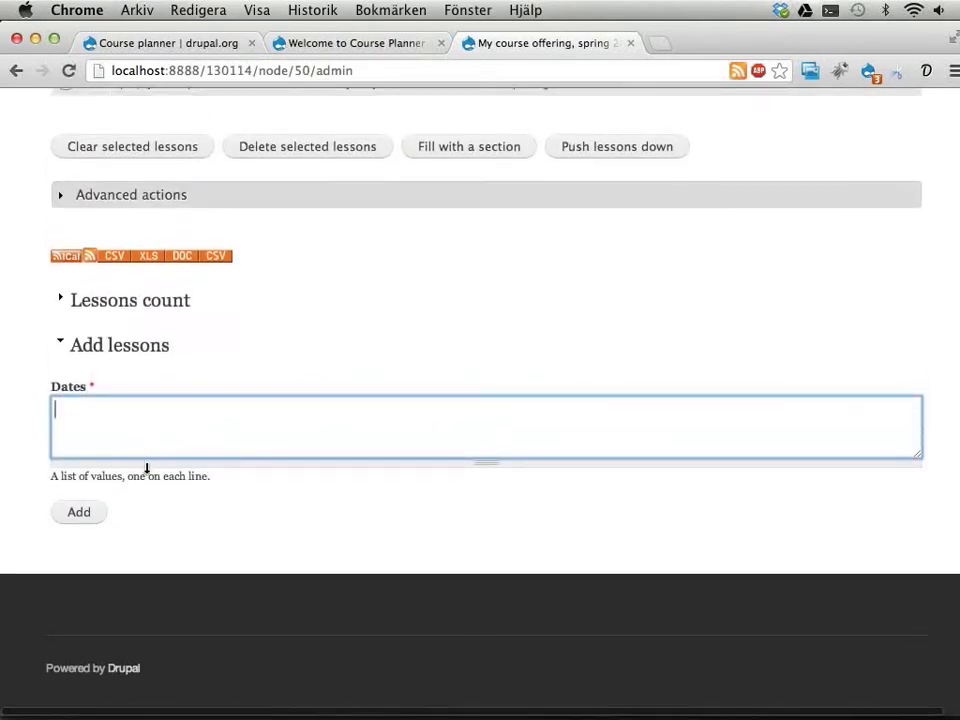
{"action": "left_click_drag", "start_coordinate": [146, 466], "coordinate": [118, 615]}
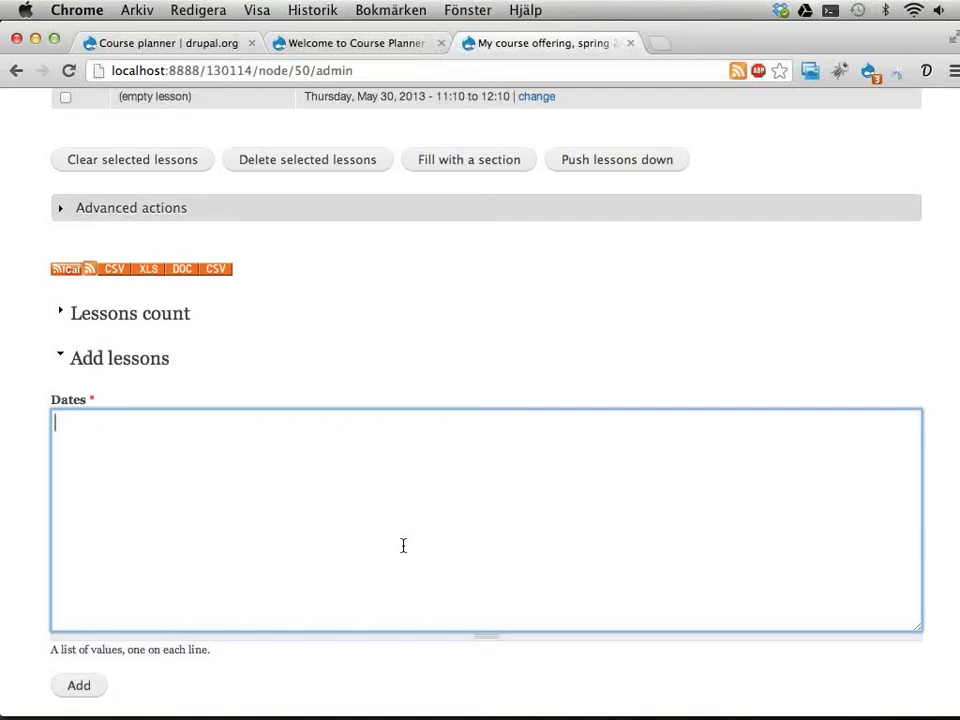
Edit the first lesson, on Monday, January 21, giving it the title "Introduction to the course", and save it.
{"action": "scroll", "coordinate": [403, 545], "scroll_direction": "up", "scroll_amount": 1}
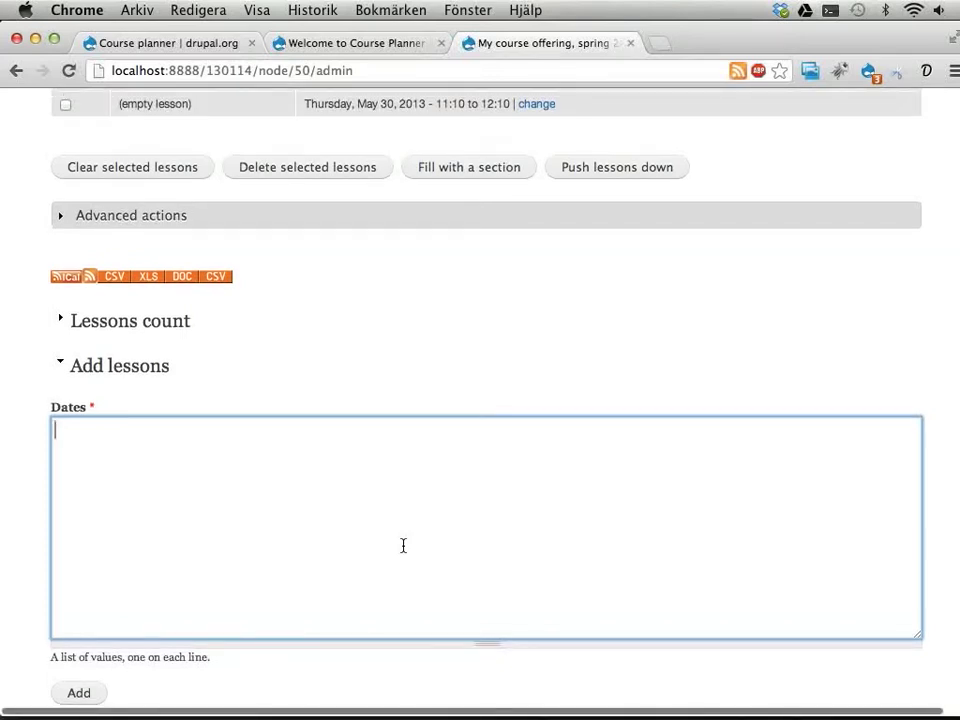
{"action": "scroll", "coordinate": [403, 545], "scroll_direction": "up", "scroll_amount": 20}
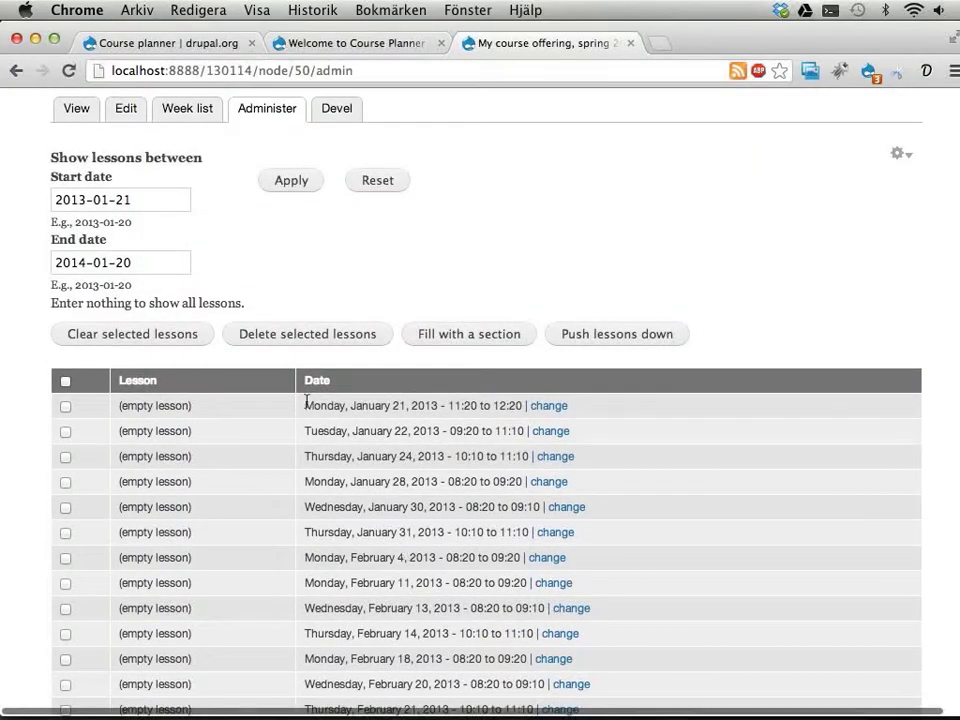
{"action": "scroll", "coordinate": [221, 401], "scroll_direction": "up", "scroll_amount": 5}
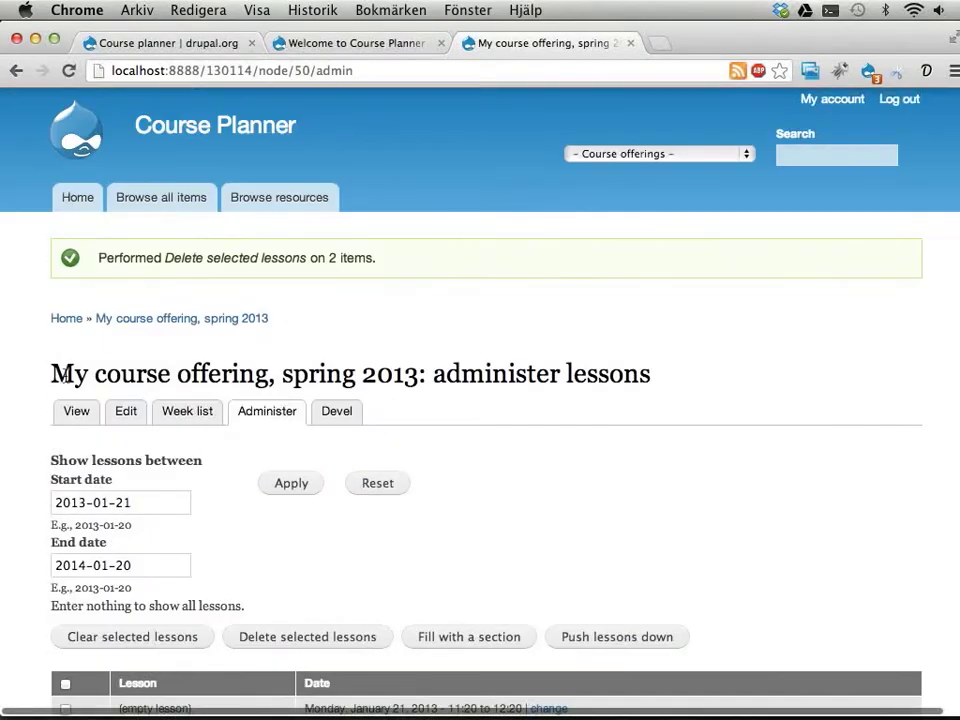
{"action": "left_click_drag", "start_coordinate": [62, 376], "coordinate": [529, 372]}
{"action": "scroll", "coordinate": [581, 443], "scroll_direction": "down", "scroll_amount": 5}
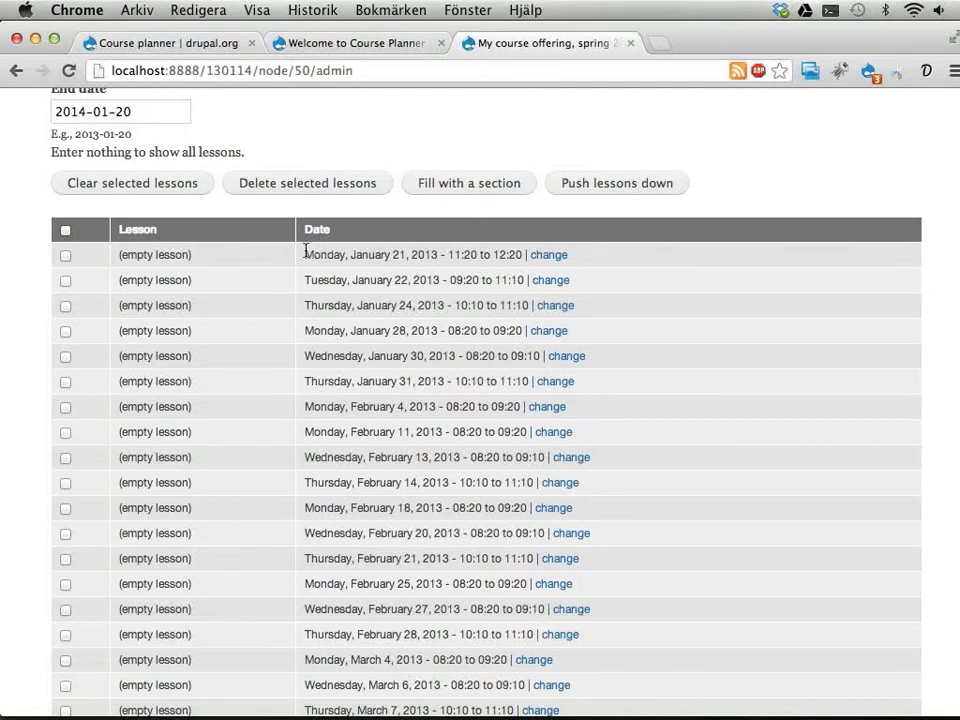
{"action": "left_click_drag", "start_coordinate": [303, 253], "coordinate": [524, 251]}
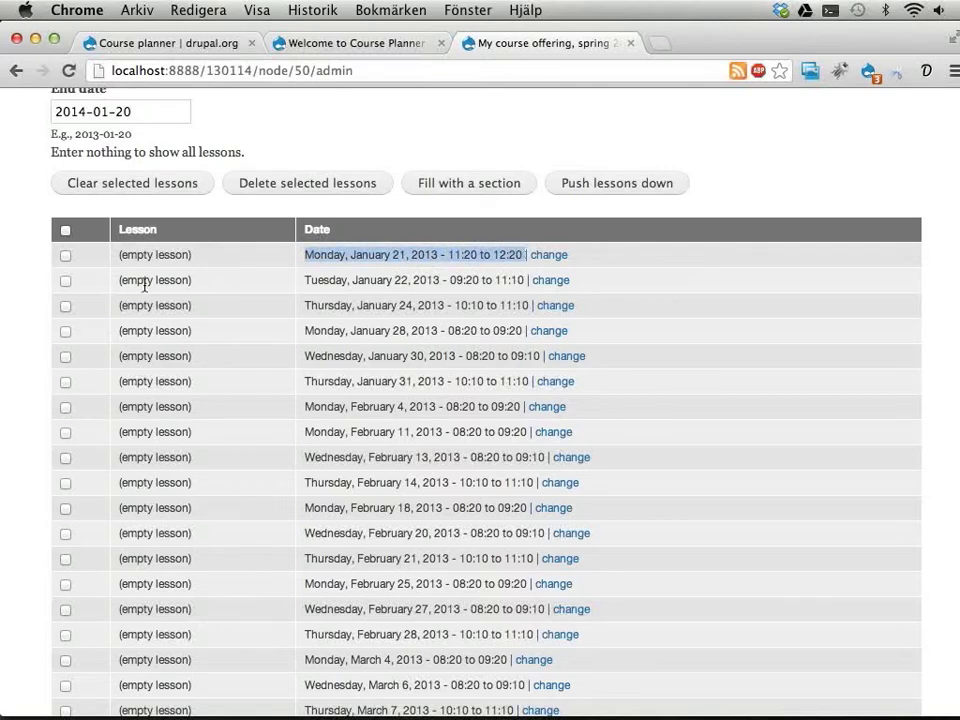
{"action": "left_click", "coordinate": [553, 260]}
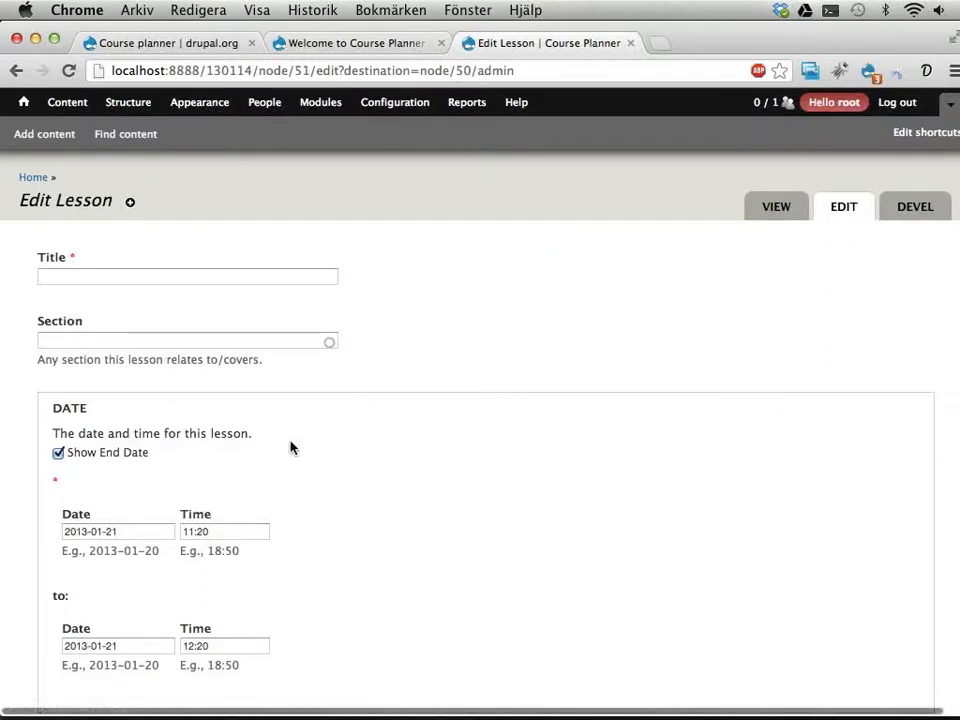
{"action": "scroll", "coordinate": [290, 448], "scroll_direction": "down", "scroll_amount": 3}
{"action": "scroll", "coordinate": [206, 465], "scroll_direction": "up", "scroll_amount": 3}
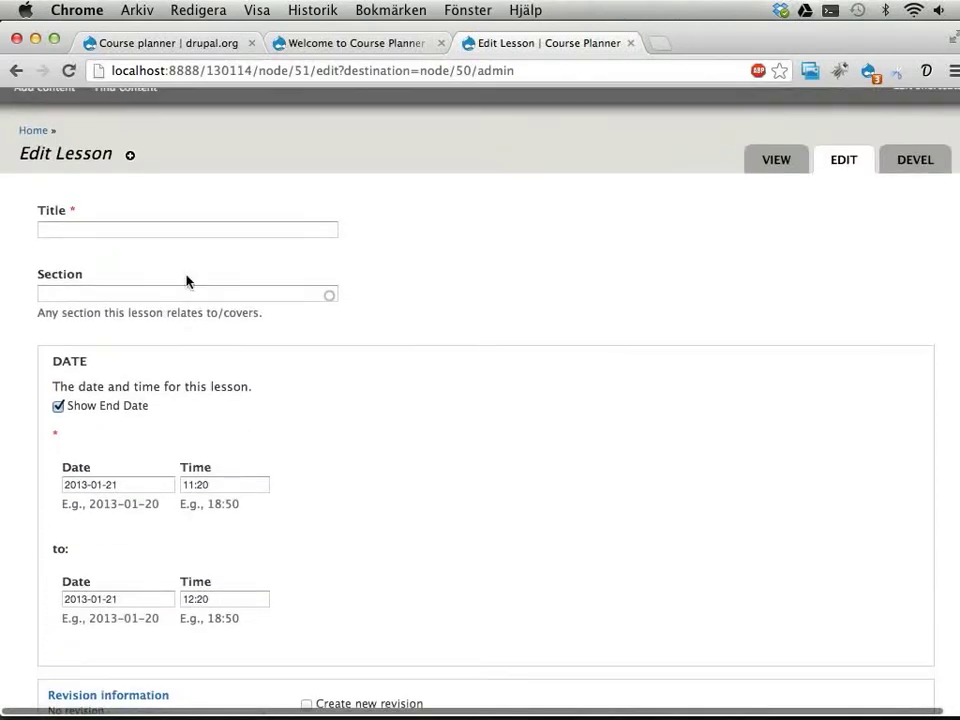
{"action": "left_click", "coordinate": [184, 232]}
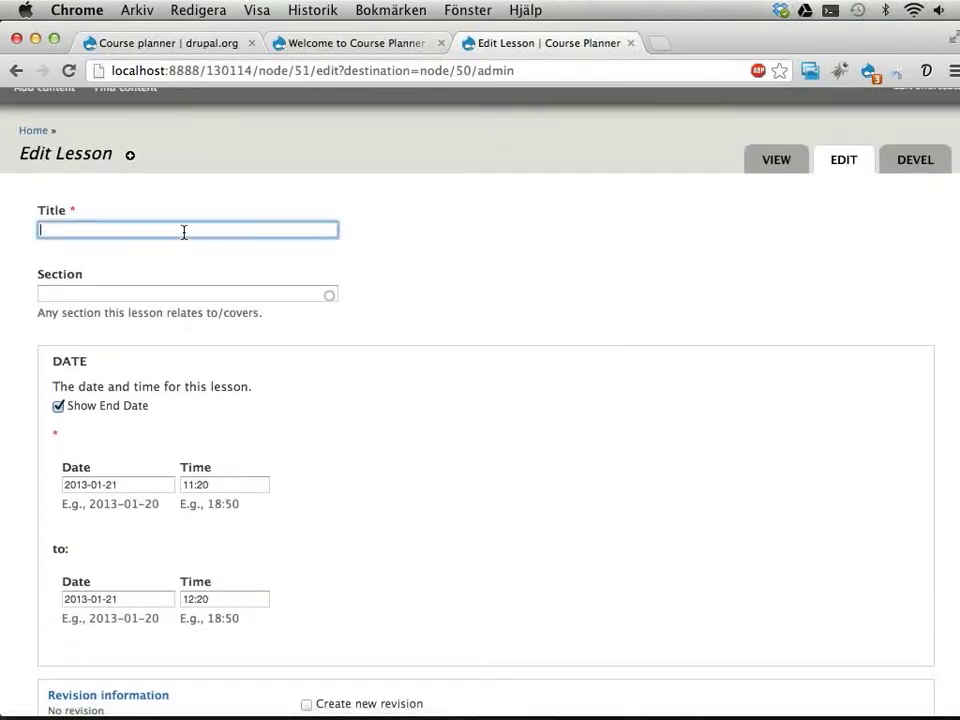
{"action": "type", "text": "Introduction to the course"}
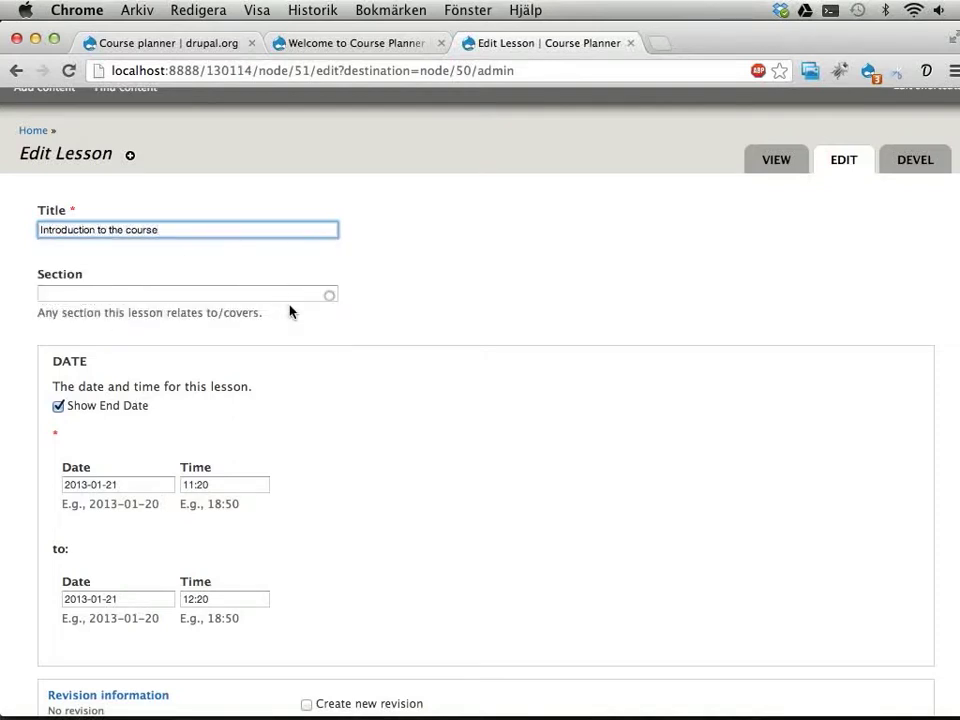
{"action": "scroll", "coordinate": [290, 312], "scroll_direction": "down", "scroll_amount": 5}
{"action": "left_click", "coordinate": [68, 640]}
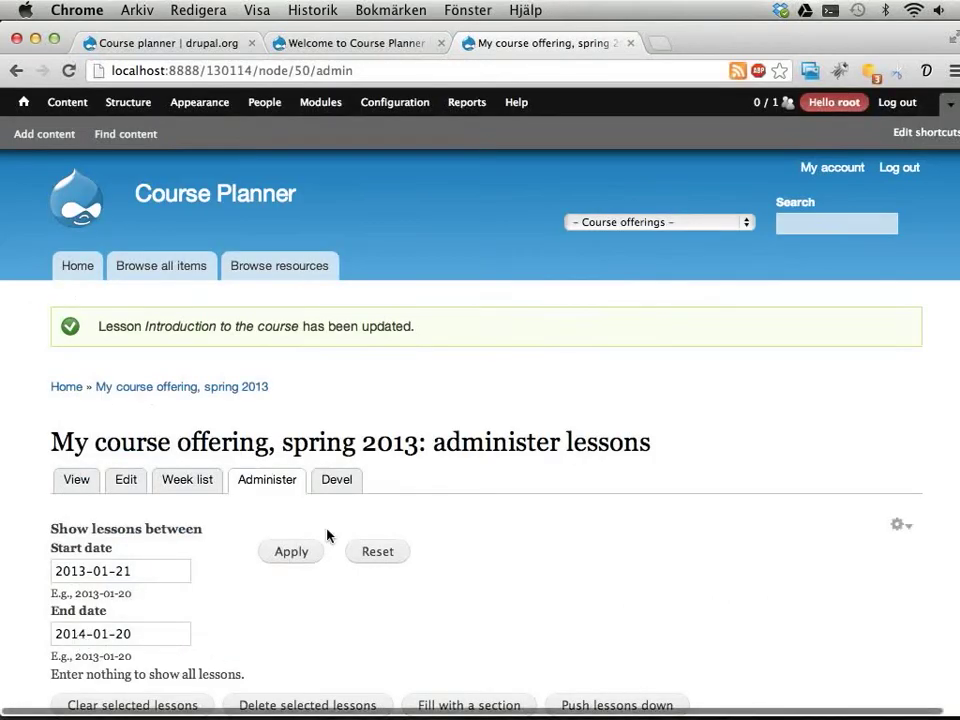
Check the titled lesson in the lesson list and in the offering's January 2013 calendar.
{"action": "scroll", "coordinate": [327, 535], "scroll_direction": "down", "scroll_amount": 5}
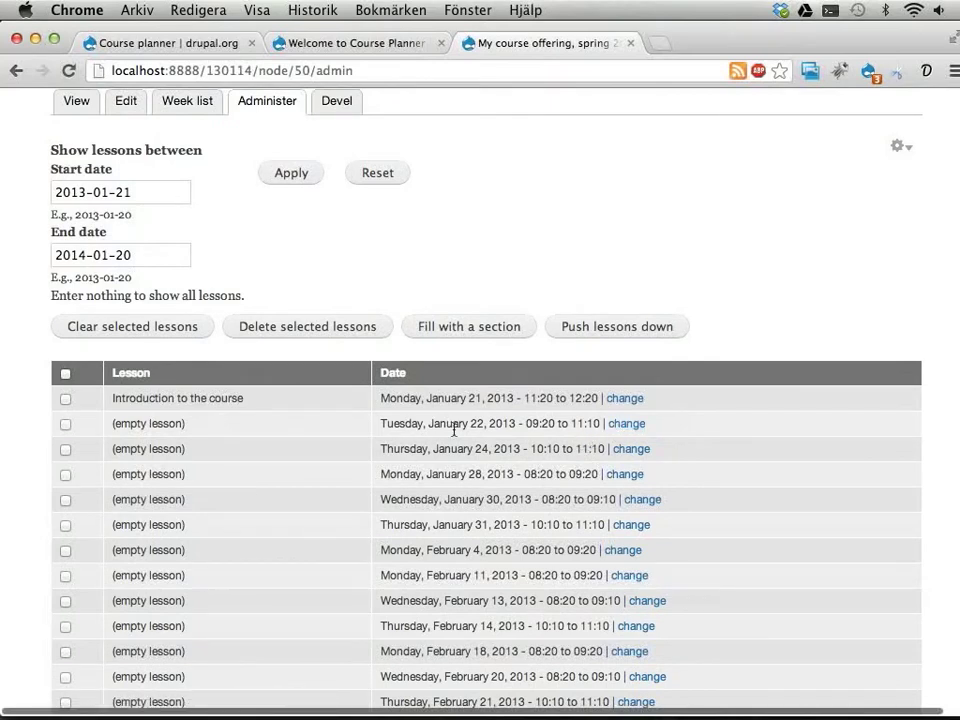
{"action": "scroll", "coordinate": [454, 430], "scroll_direction": "up", "scroll_amount": 3}
{"action": "left_click", "coordinate": [77, 208]}
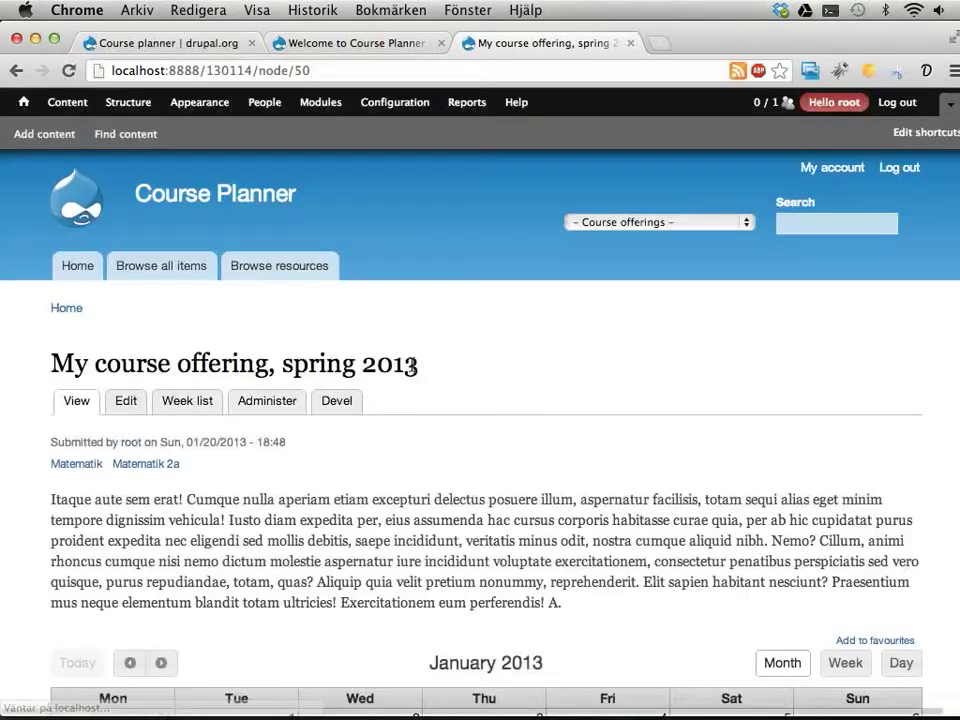
{"action": "scroll", "coordinate": [236, 578], "scroll_direction": "down", "scroll_amount": 10}
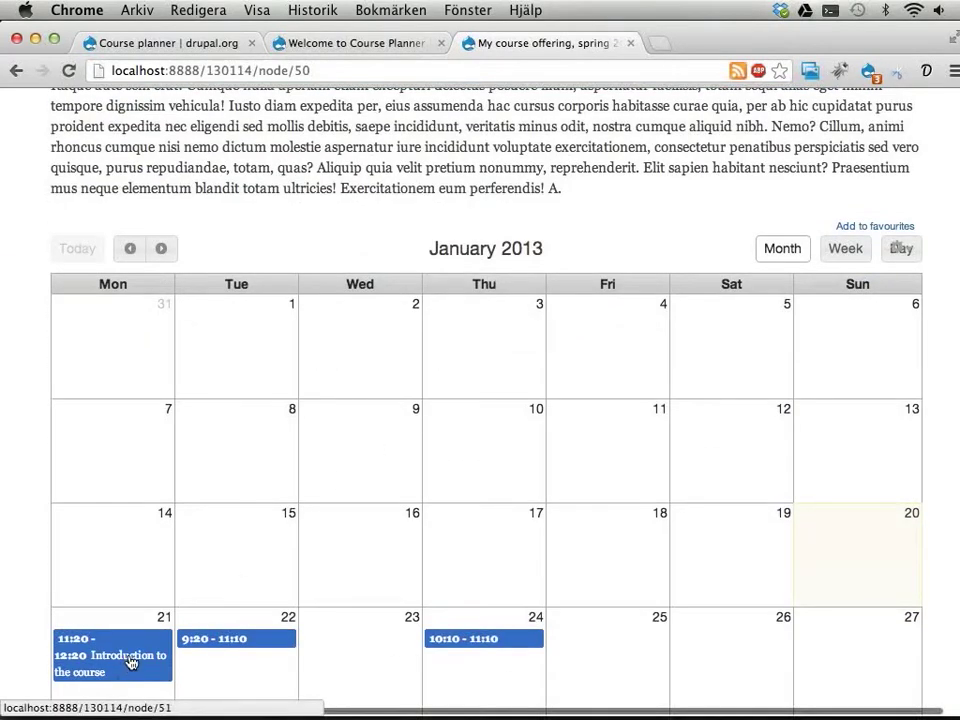
{"action": "scroll", "coordinate": [407, 326], "scroll_direction": "up", "scroll_amount": 5}
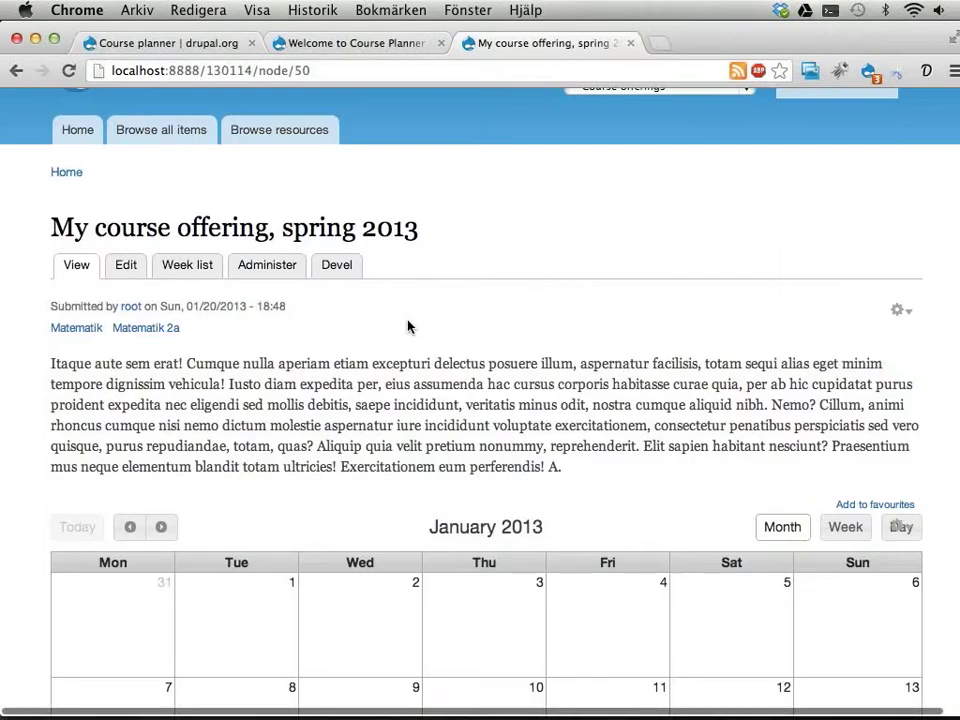
Return to the offering's lesson administration and examine the empty lessons that follow the introduction.
{"action": "left_click", "coordinate": [285, 274]}
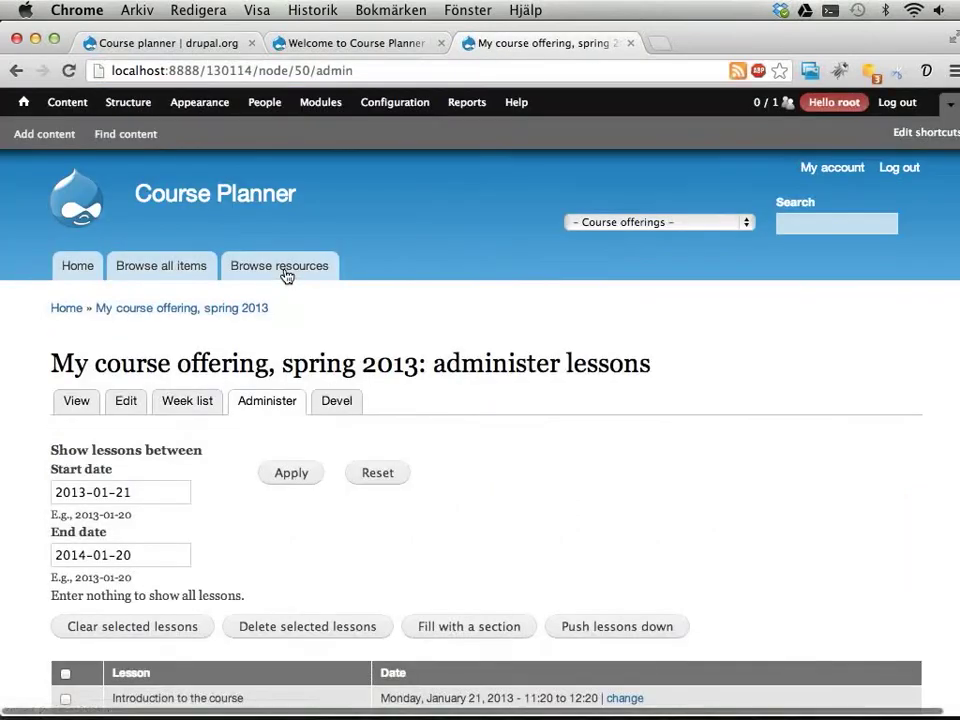
{"action": "scroll", "coordinate": [377, 424], "scroll_direction": "down", "scroll_amount": 5}
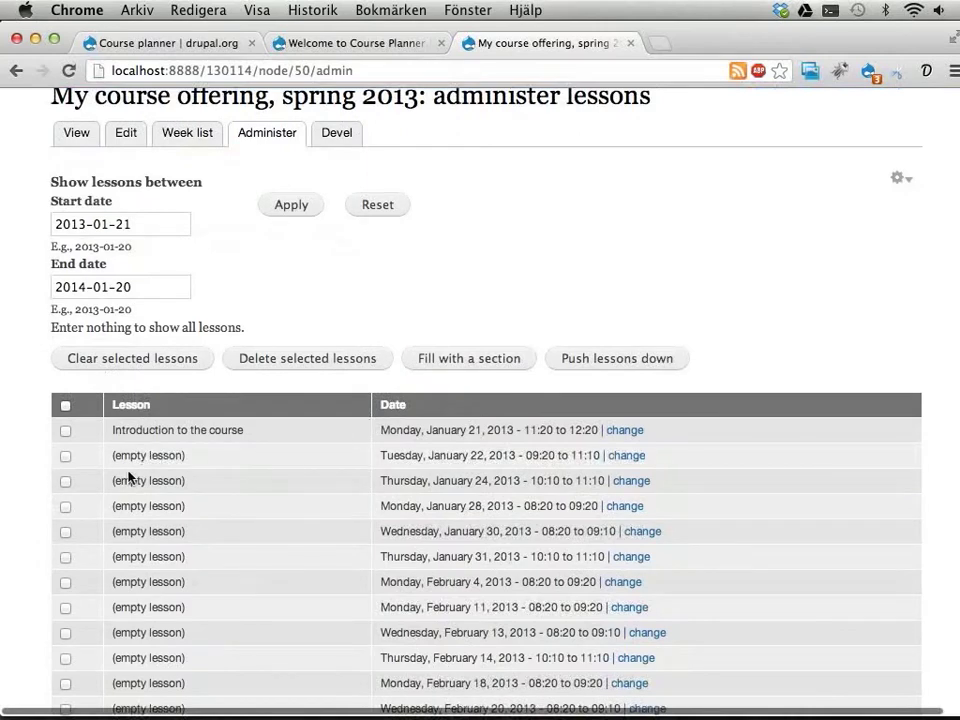
{"action": "left_click_drag", "start_coordinate": [118, 455], "coordinate": [194, 510]}
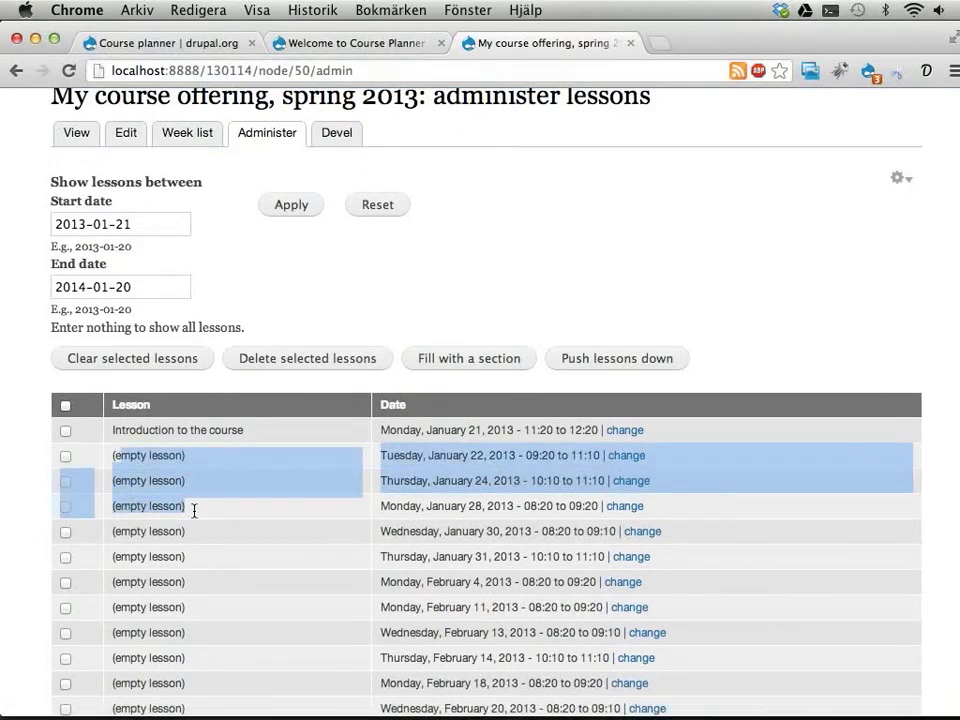
{"action": "scroll", "coordinate": [193, 513], "scroll_direction": "up", "scroll_amount": 5}
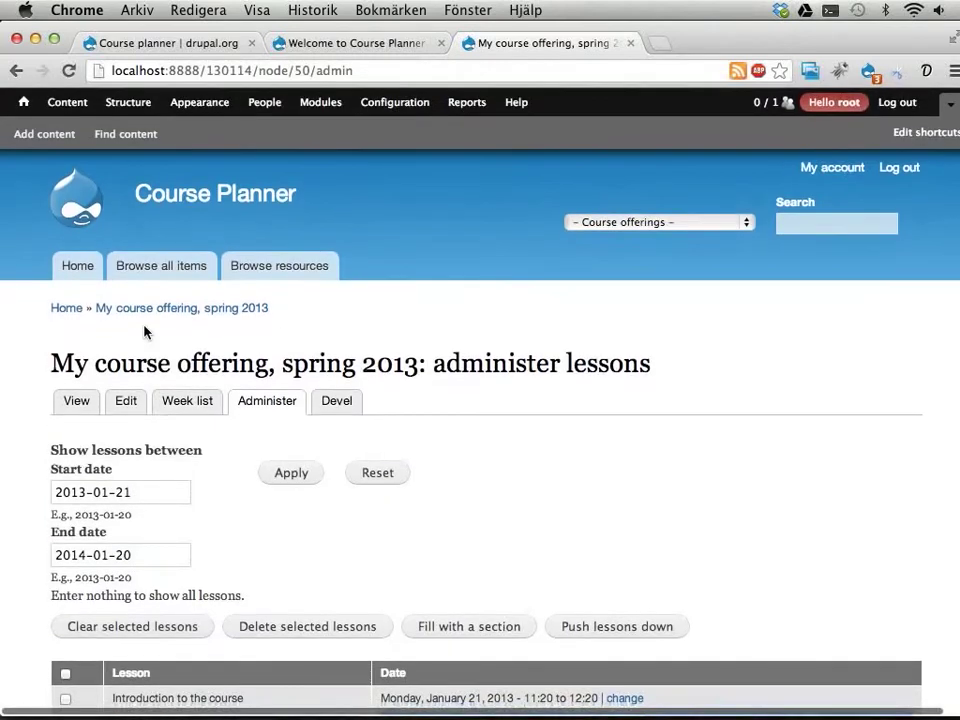
Start a new Course section in a separate browser tab and title it "Repetition from previous course".
{"action": "mouse_move", "coordinate": [64, 98]}
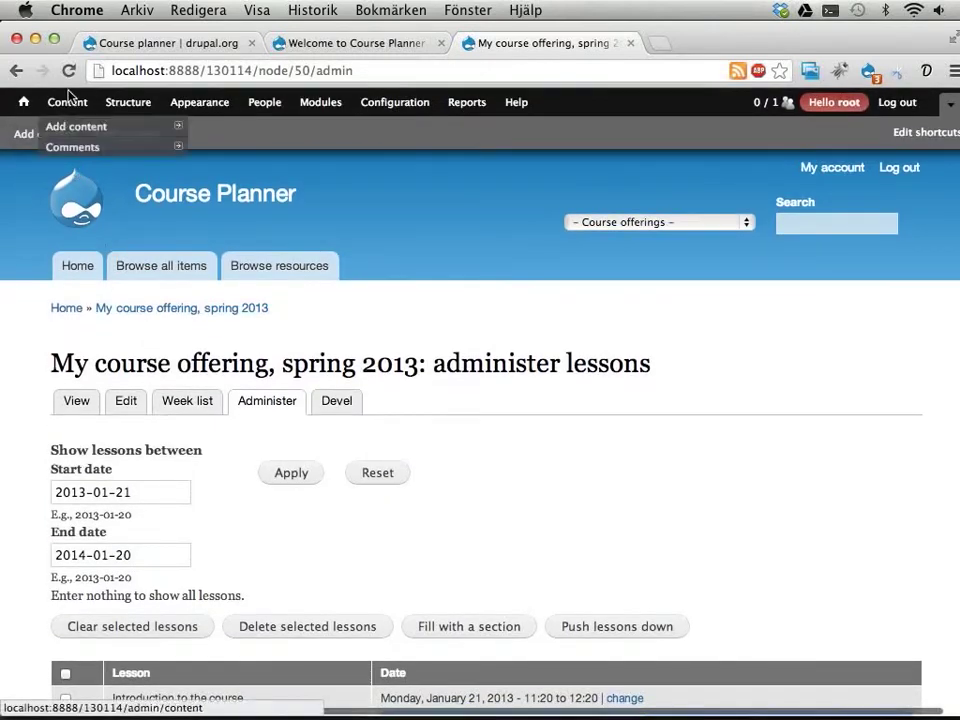
{"action": "mouse_move", "coordinate": [71, 123]}
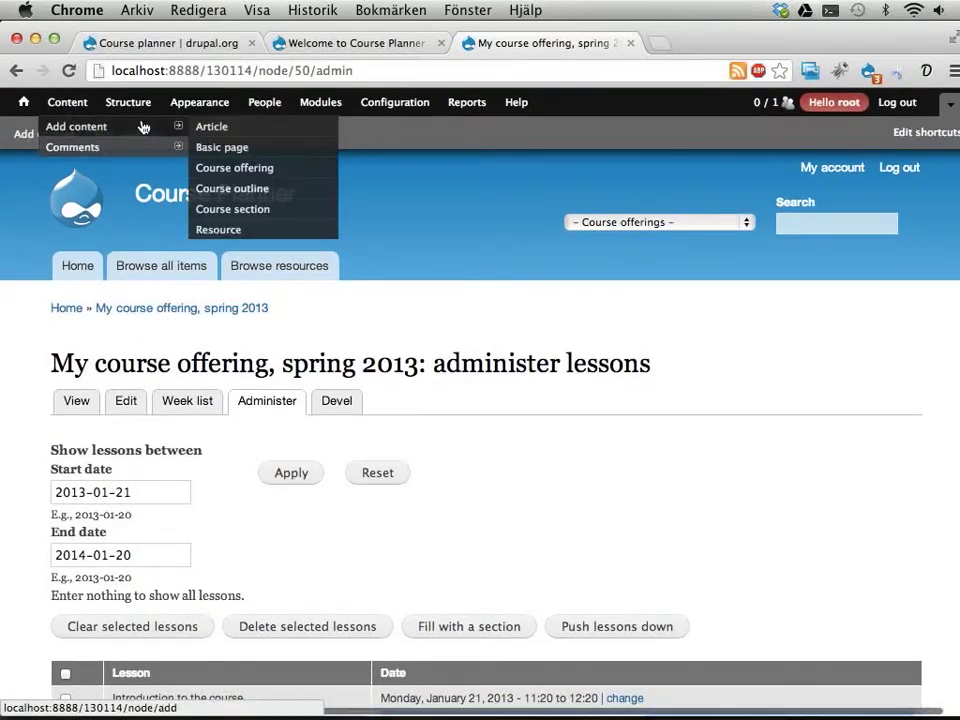
{"action": "left_click", "coordinate": [227, 211], "text": "shift+super"}
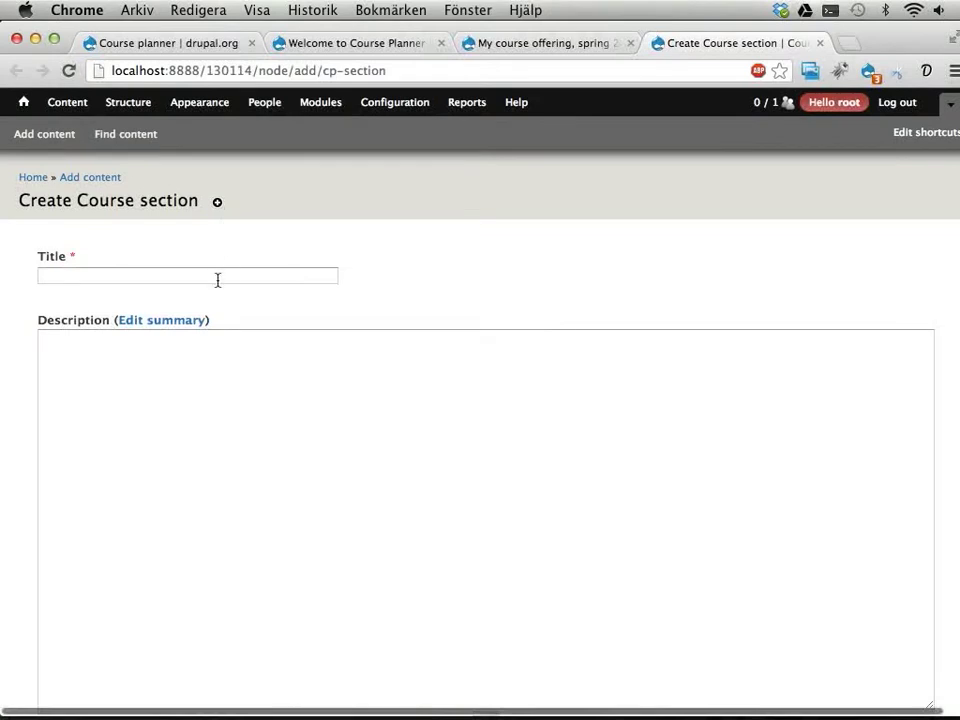
{"action": "left_click", "coordinate": [217, 276]}
{"action": "type", "text": "Repetition from previous course"}
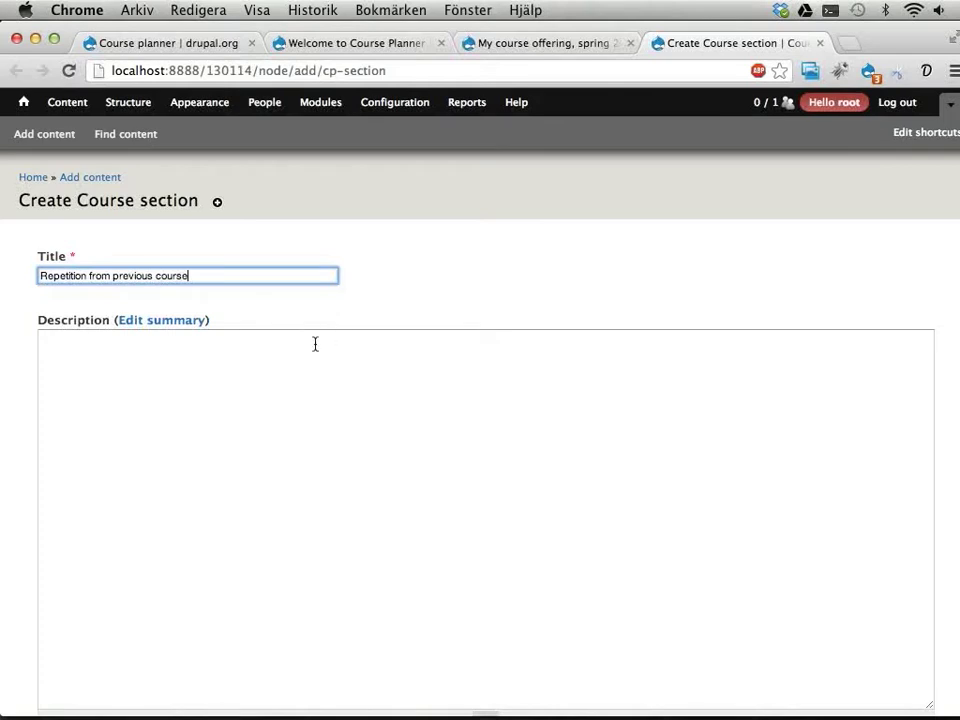
Enter "This is some description." as the course section's description.
{"action": "scroll", "coordinate": [315, 344], "scroll_direction": "down", "scroll_amount": 5}
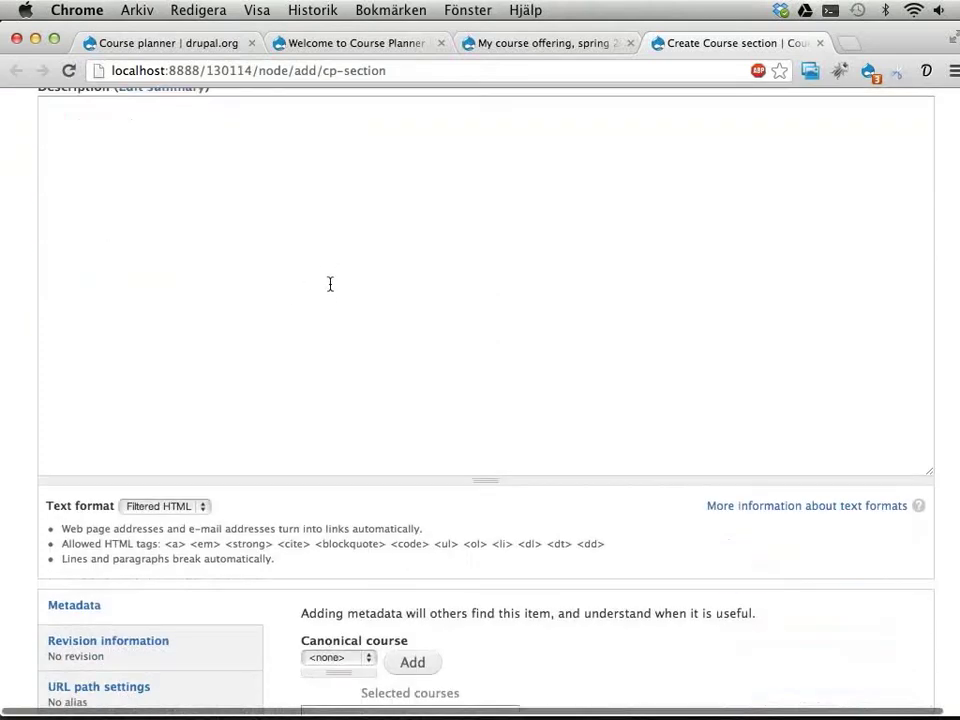
{"action": "scroll", "coordinate": [330, 284], "scroll_direction": "up", "scroll_amount": 5}
{"action": "left_click", "coordinate": [345, 394]}
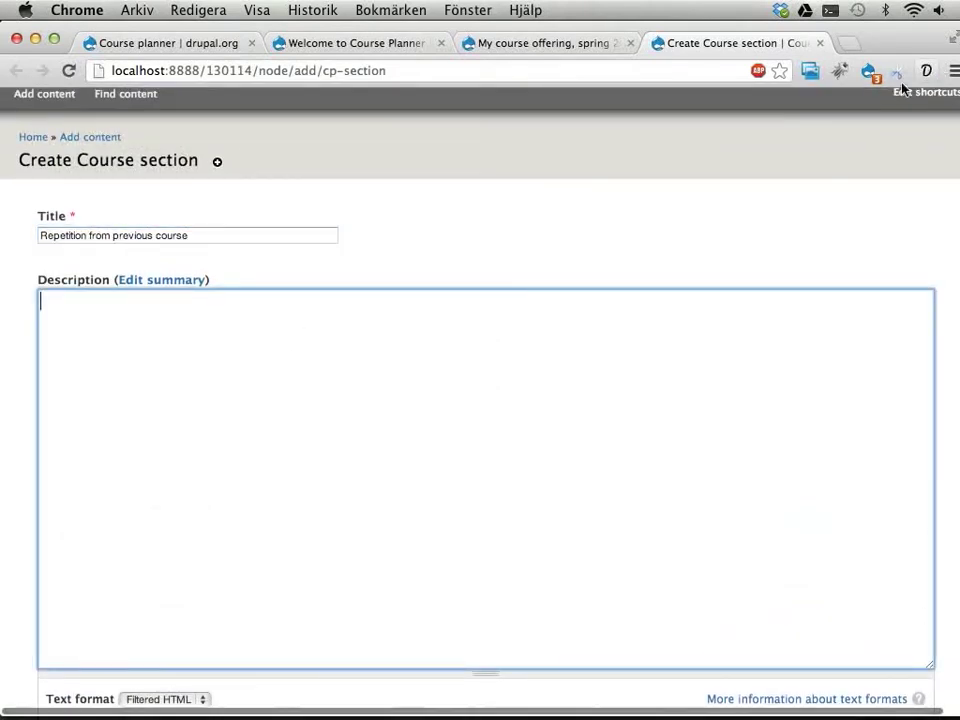
{"action": "type", "text": "This is so"}
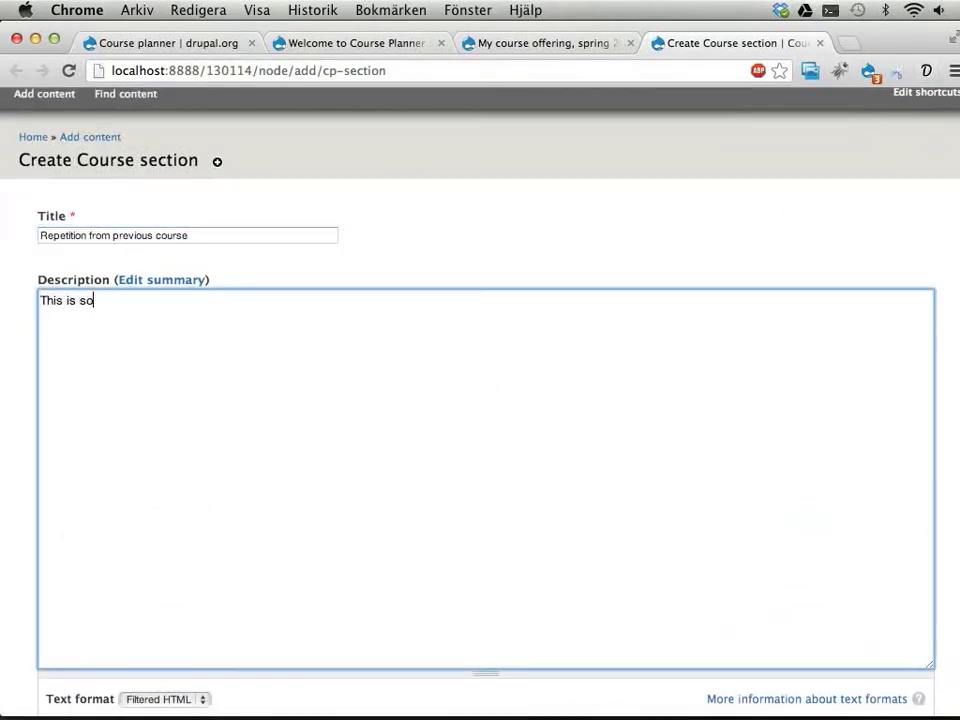
{"action": "type", "text": "me description"}
{"action": "key", "text": "alt+BackSpace"}
{"action": "type", "text": "description"}
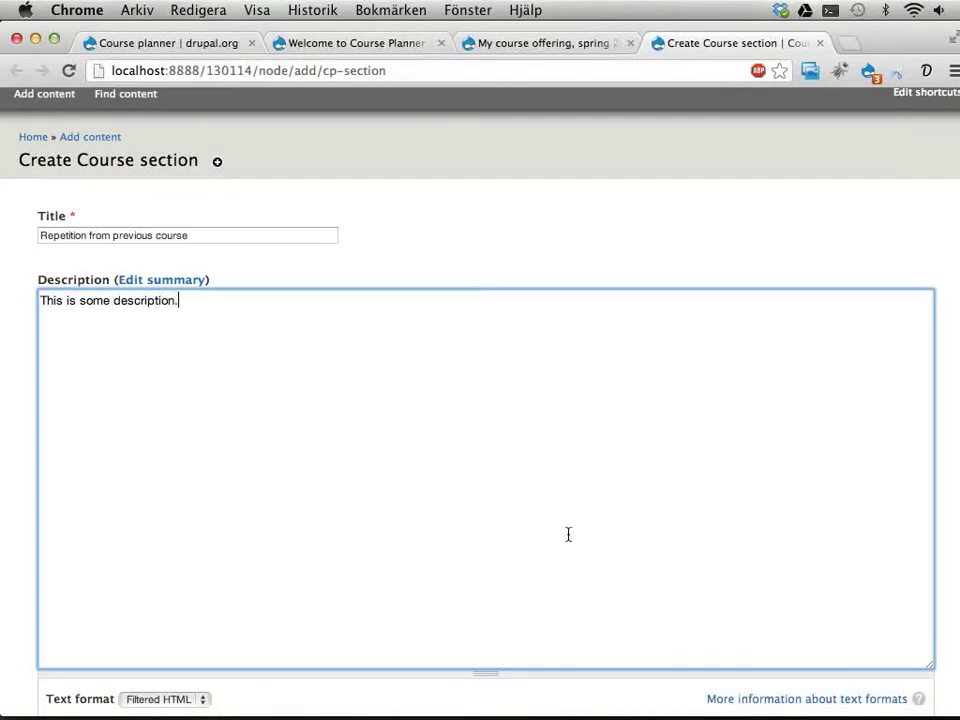
Add Matematik › Matematik 2a as the section's canonical course in its metadata.
{"action": "scroll", "coordinate": [572, 600], "scroll_direction": "down", "scroll_amount": 10}
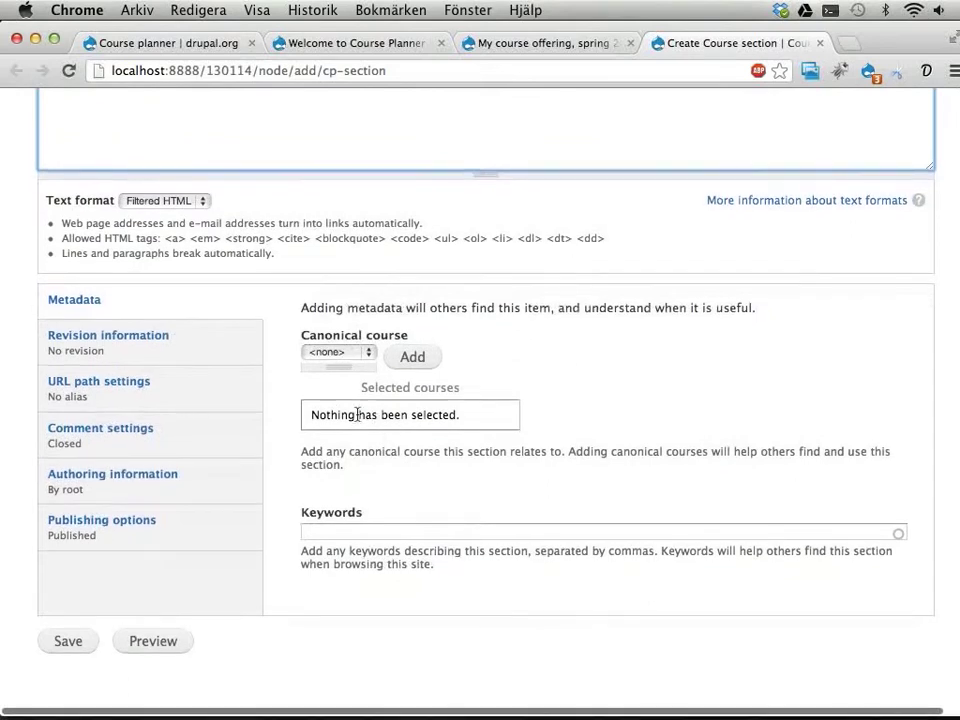
{"action": "left_click", "coordinate": [362, 353]}
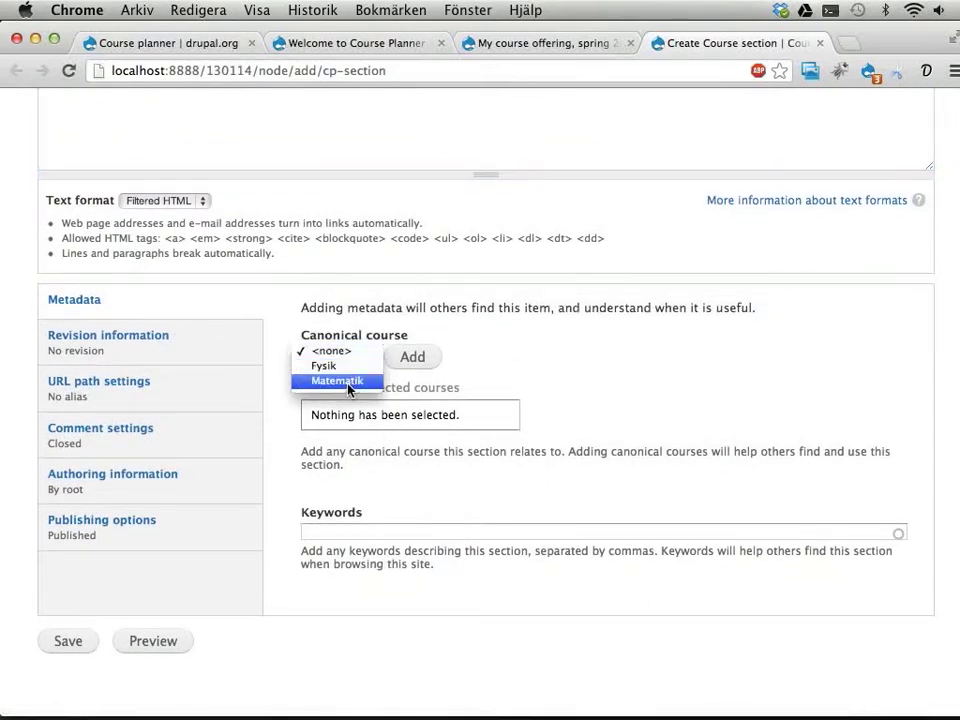
{"action": "left_click", "coordinate": [348, 384]}
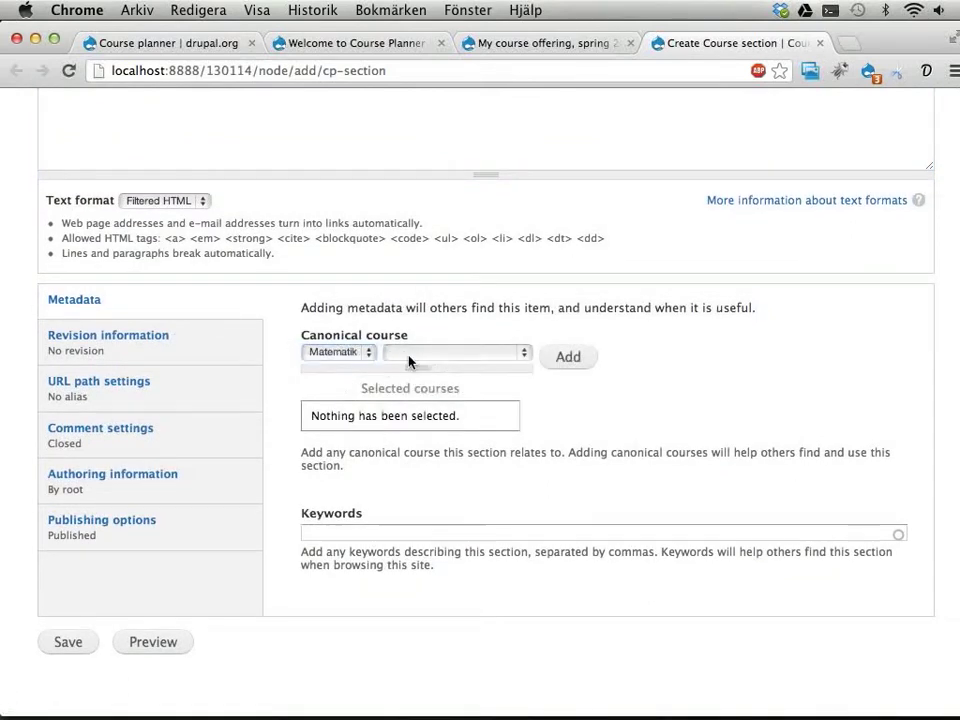
{"action": "left_click", "coordinate": [408, 358]}
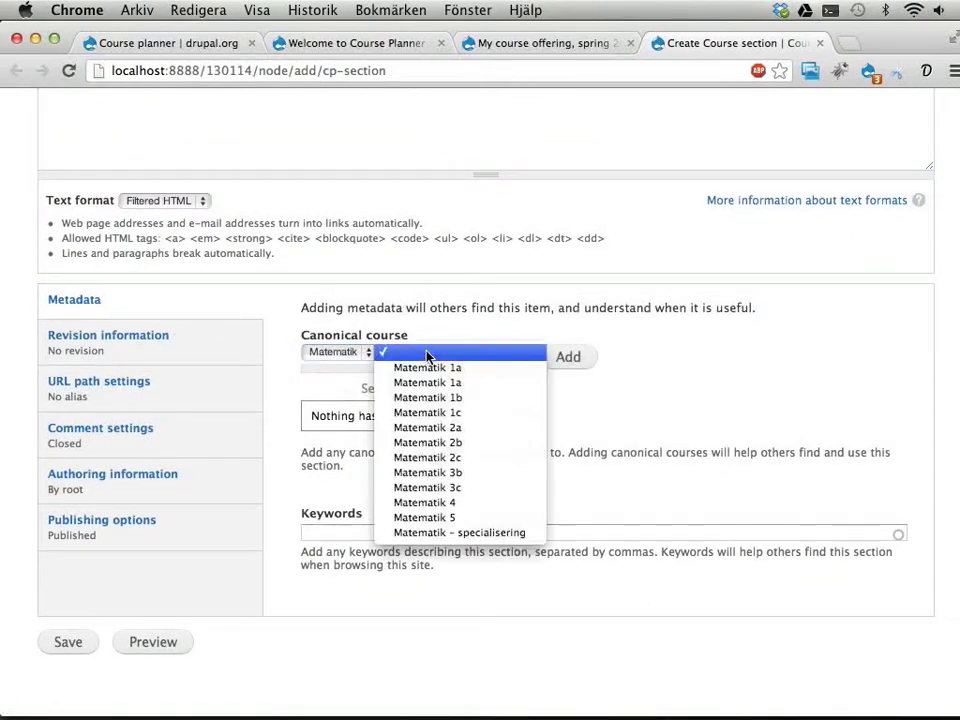
{"action": "left_click", "coordinate": [420, 427]}
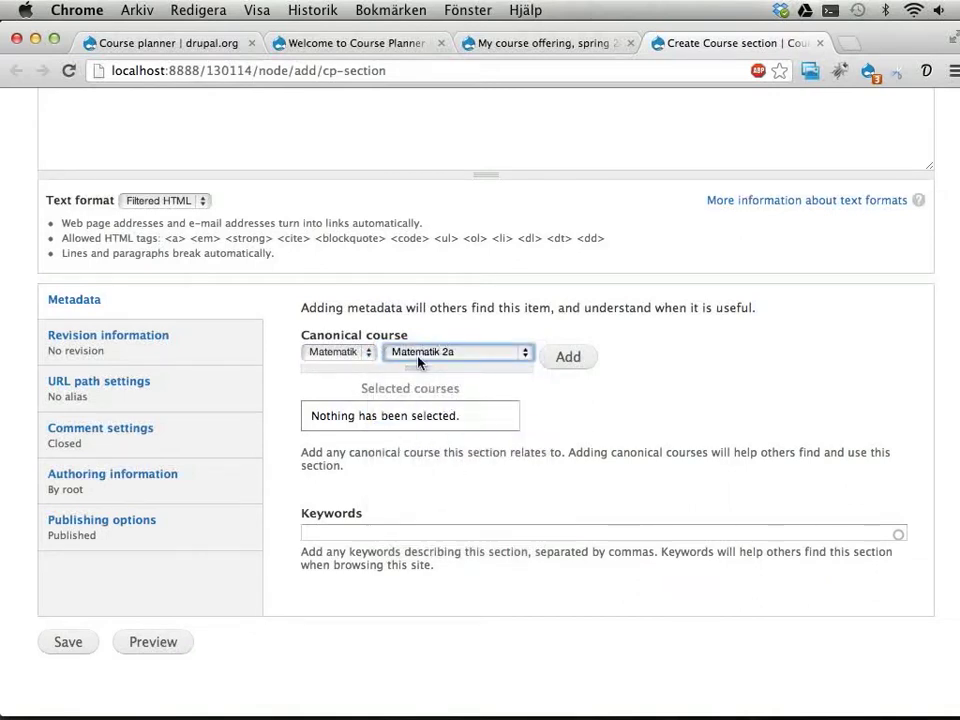
{"action": "left_click", "coordinate": [558, 363]}
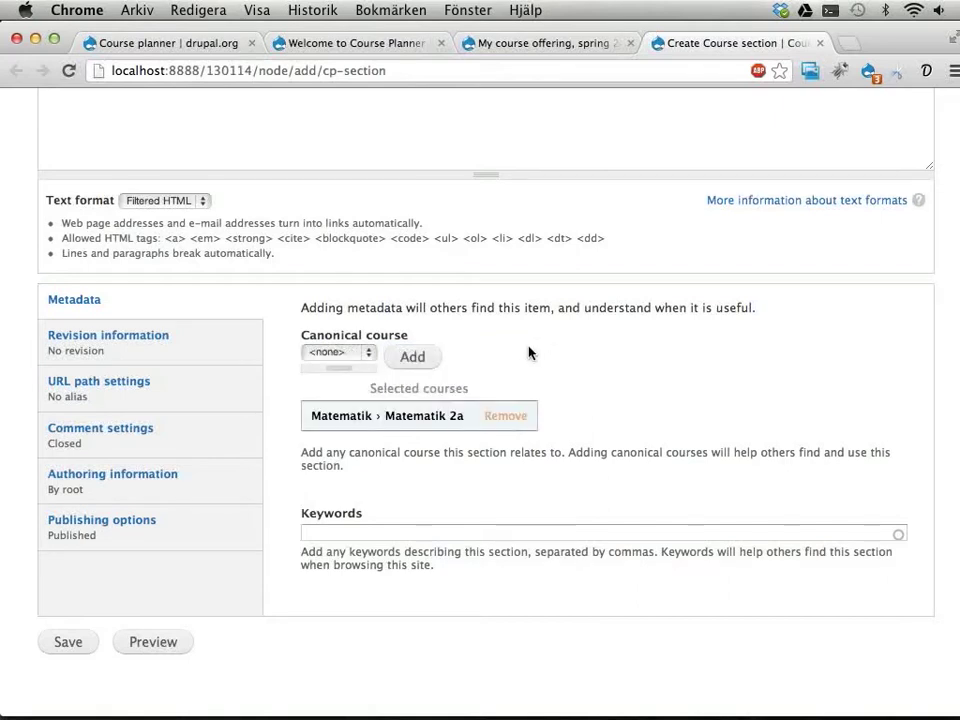
Add the keywords "repetition, fractions, negative numbers", save the course section and check its description on the saved page.
{"action": "left_click", "coordinate": [391, 530]}
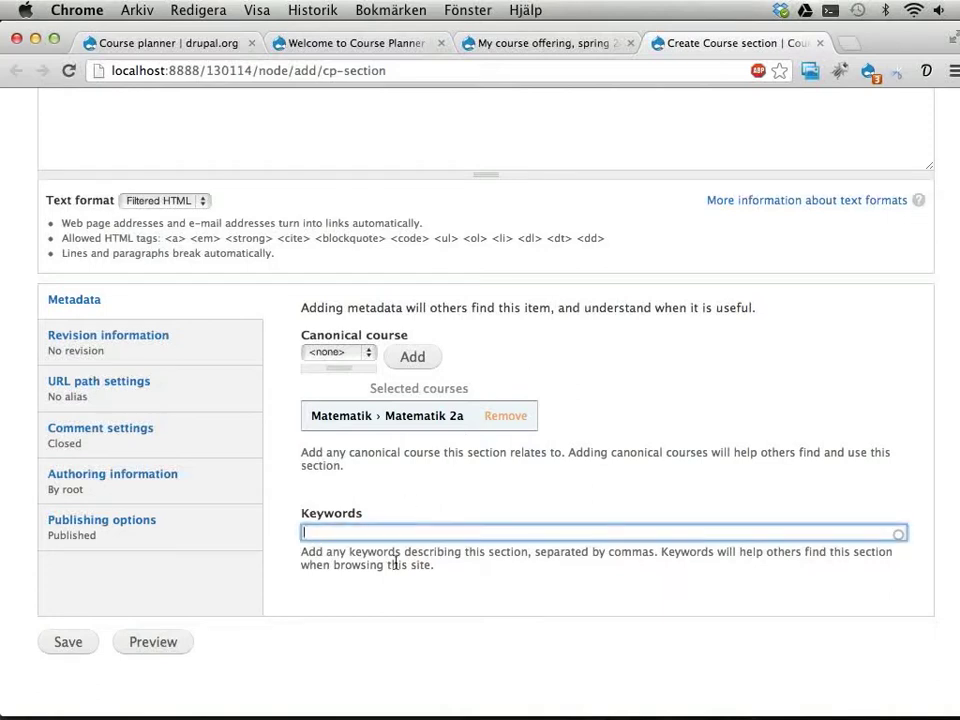
{"action": "type", "text": "repetition, fractions, negative numbers"}
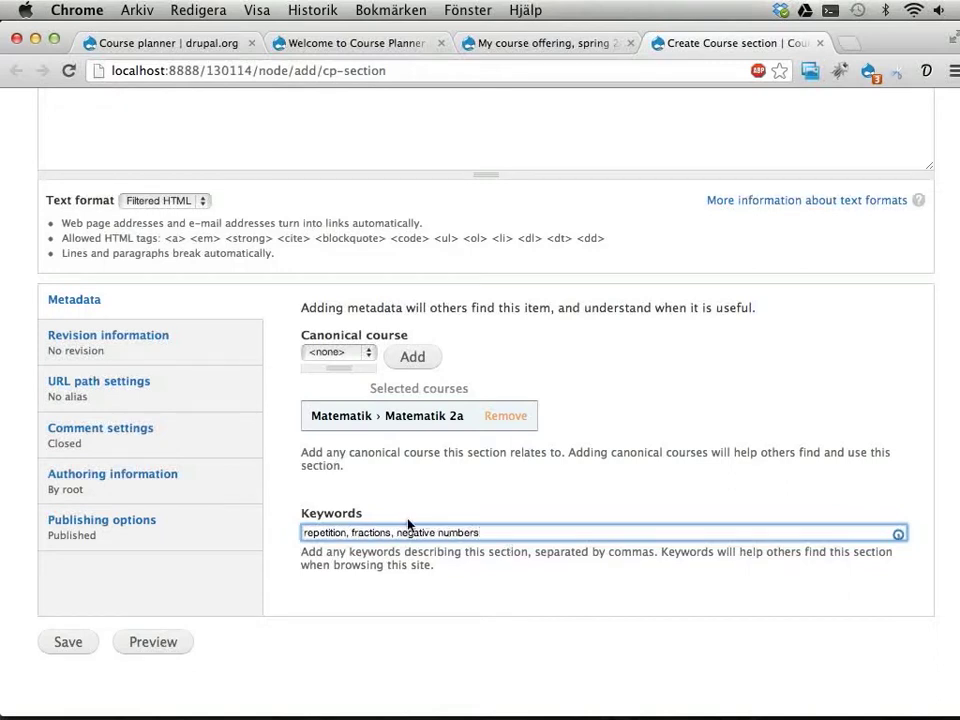
{"action": "left_click_drag", "start_coordinate": [305, 533], "coordinate": [488, 548]}
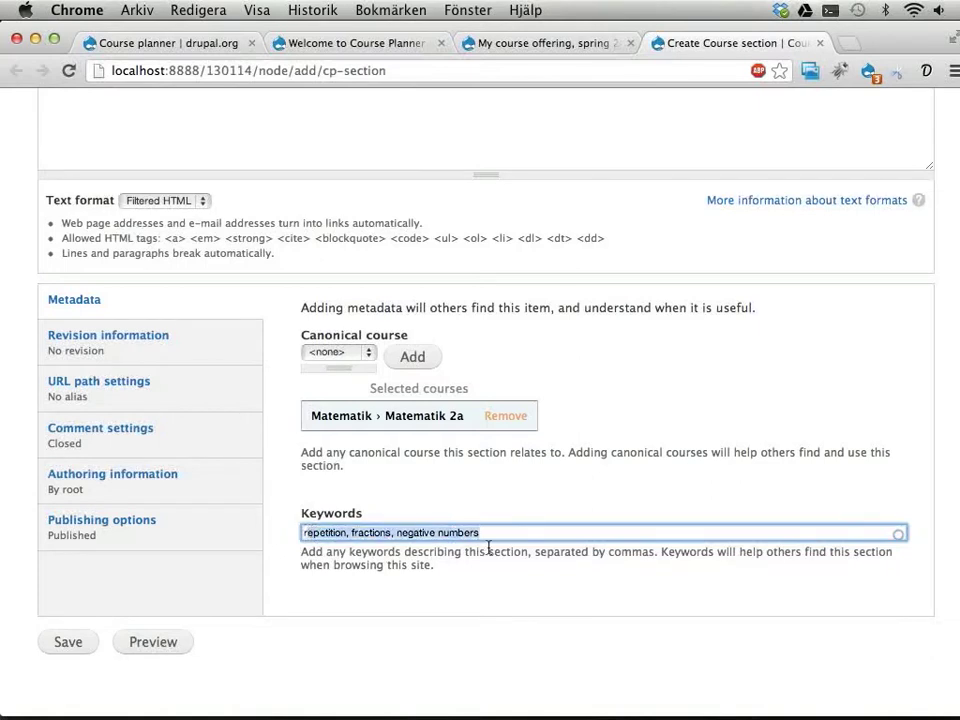
{"action": "left_click", "coordinate": [70, 642]}
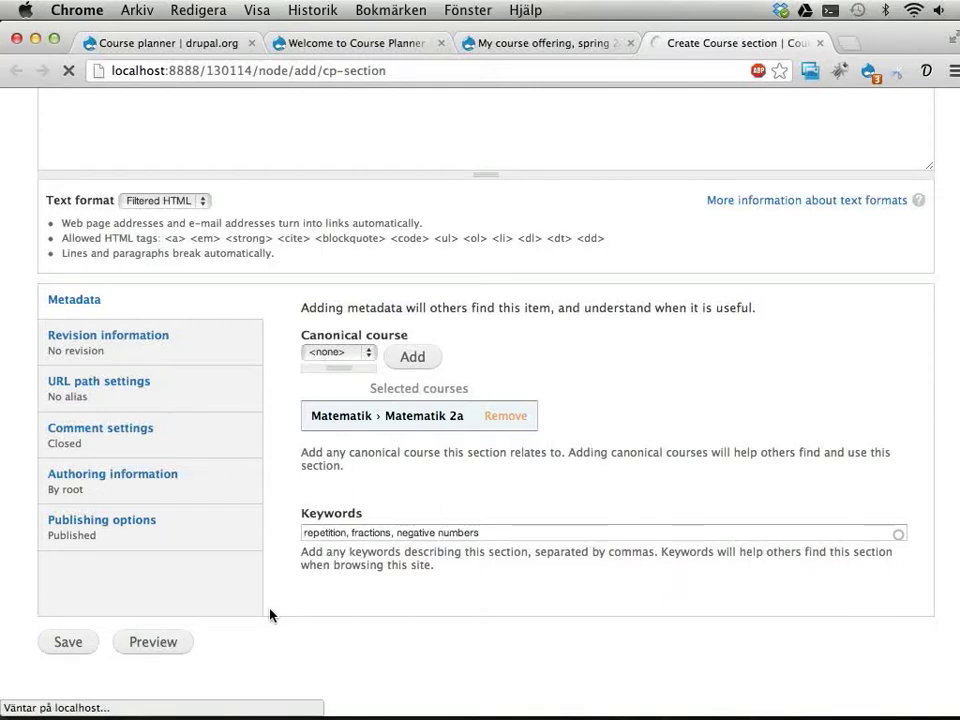
{"action": "scroll", "coordinate": [225, 447], "scroll_direction": "down", "scroll_amount": 3}
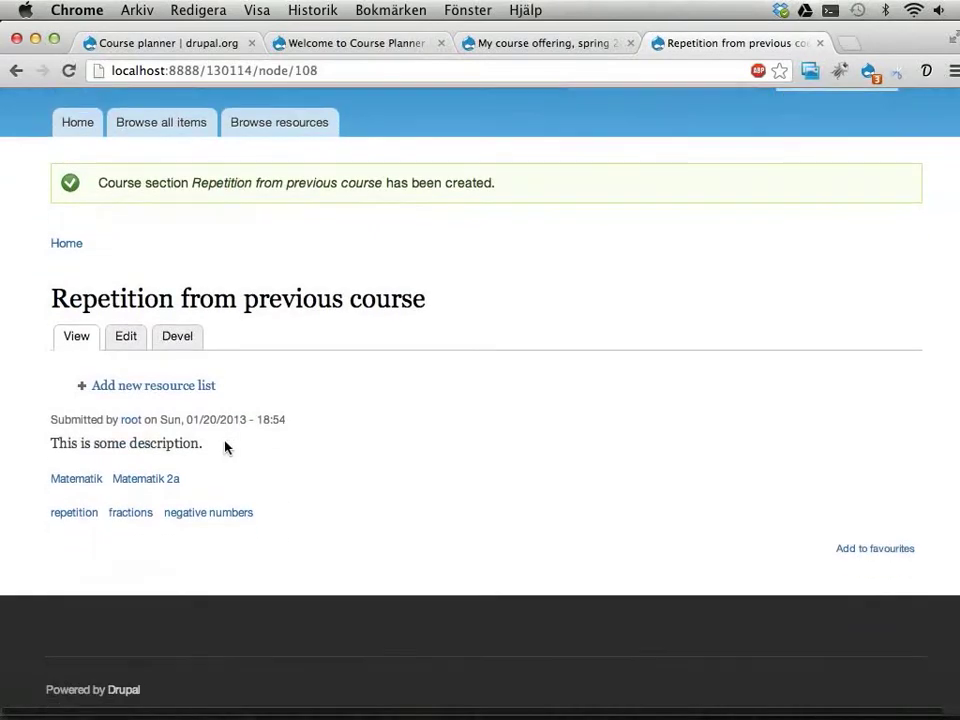
{"action": "left_click_drag", "start_coordinate": [52, 443], "coordinate": [203, 448]}
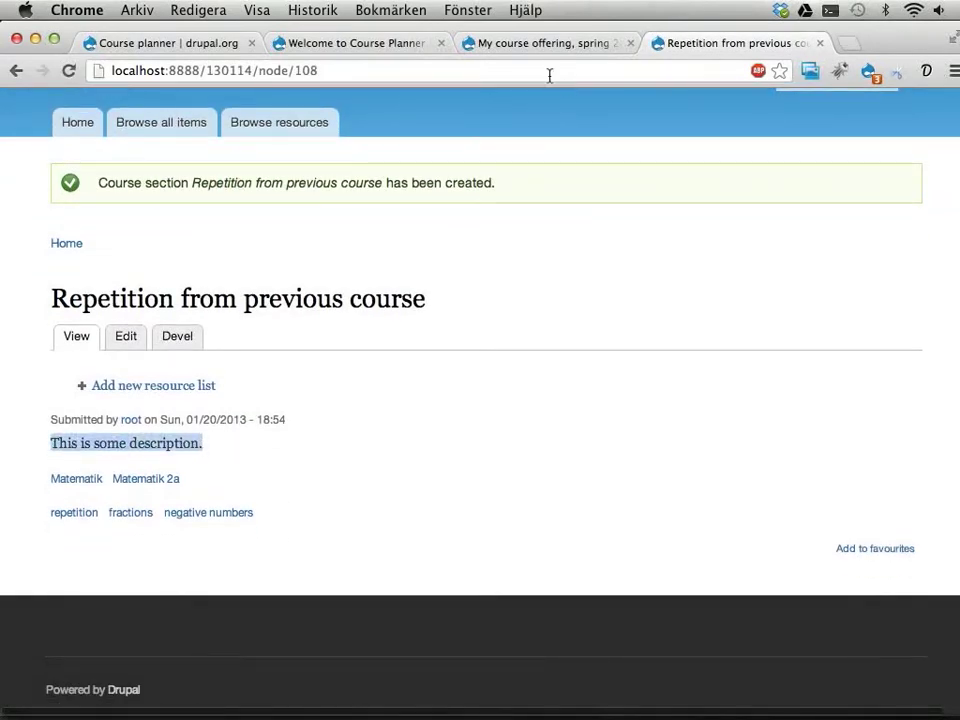
In the offering's lesson administration, fill the empty lessons of January 22, 24 and 28 with the section "Repetition from previous course".
{"action": "left_click", "coordinate": [529, 45]}
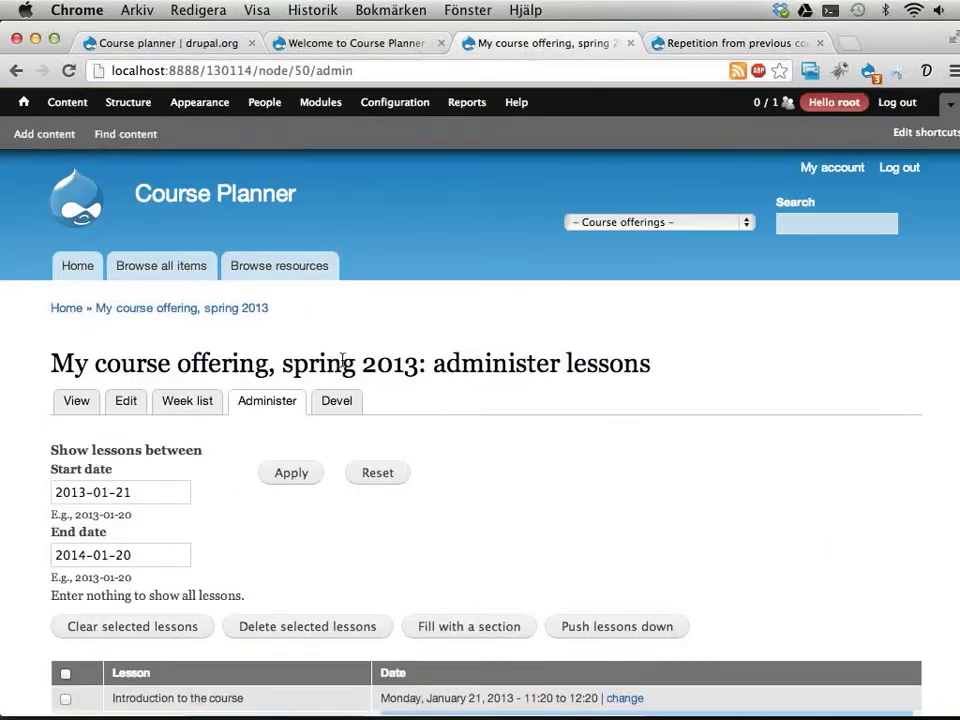
{"action": "scroll", "coordinate": [343, 360], "scroll_direction": "down", "scroll_amount": 5}
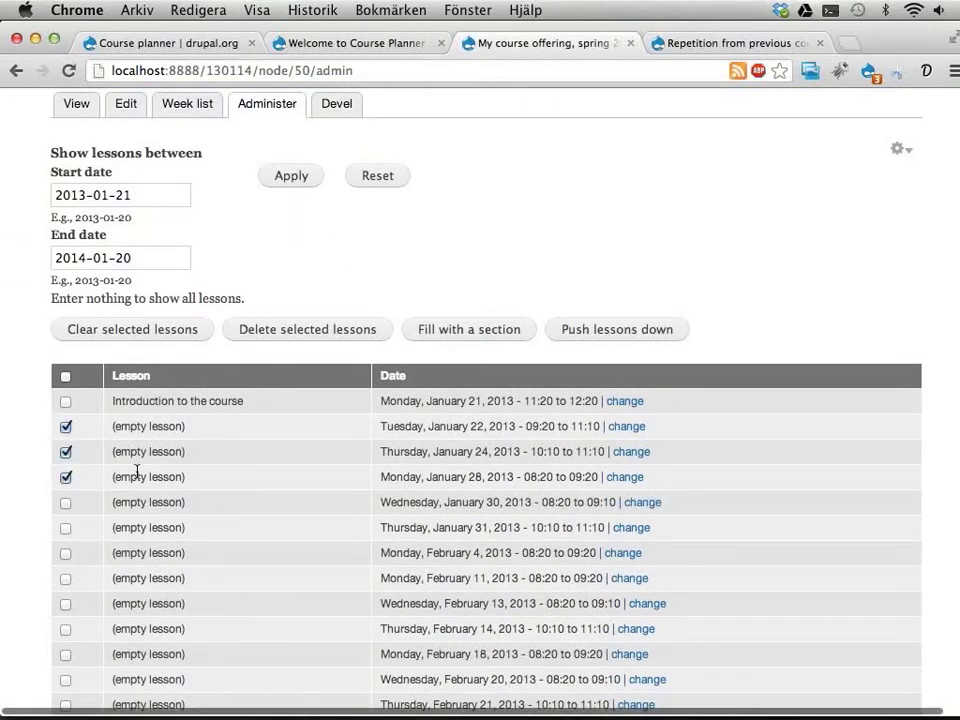
{"action": "left_click", "coordinate": [447, 331]}
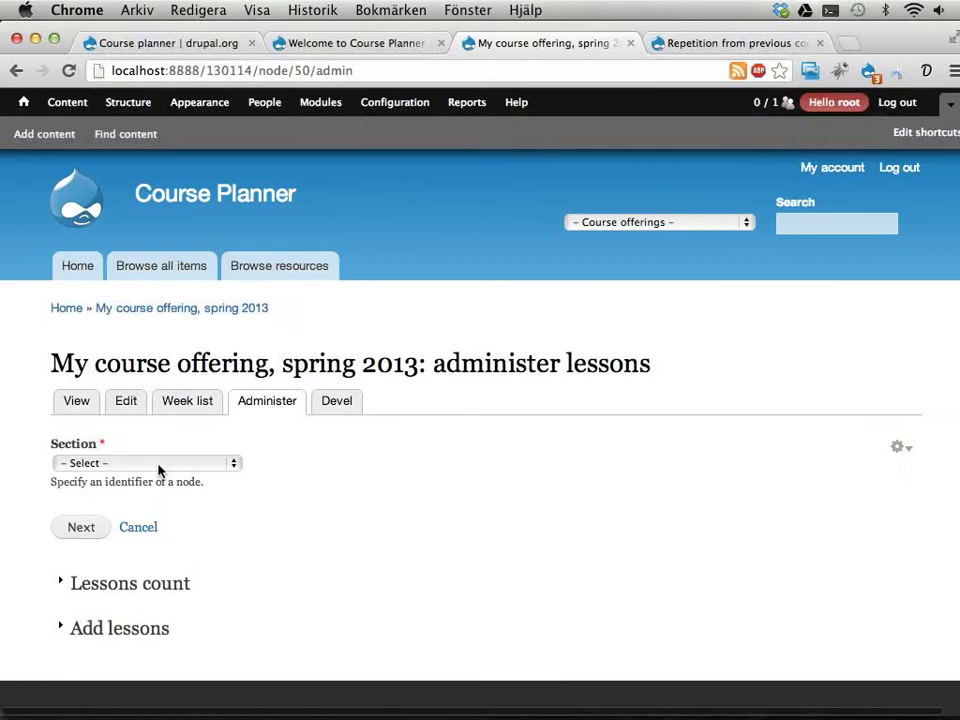
{"action": "left_click", "coordinate": [155, 465]}
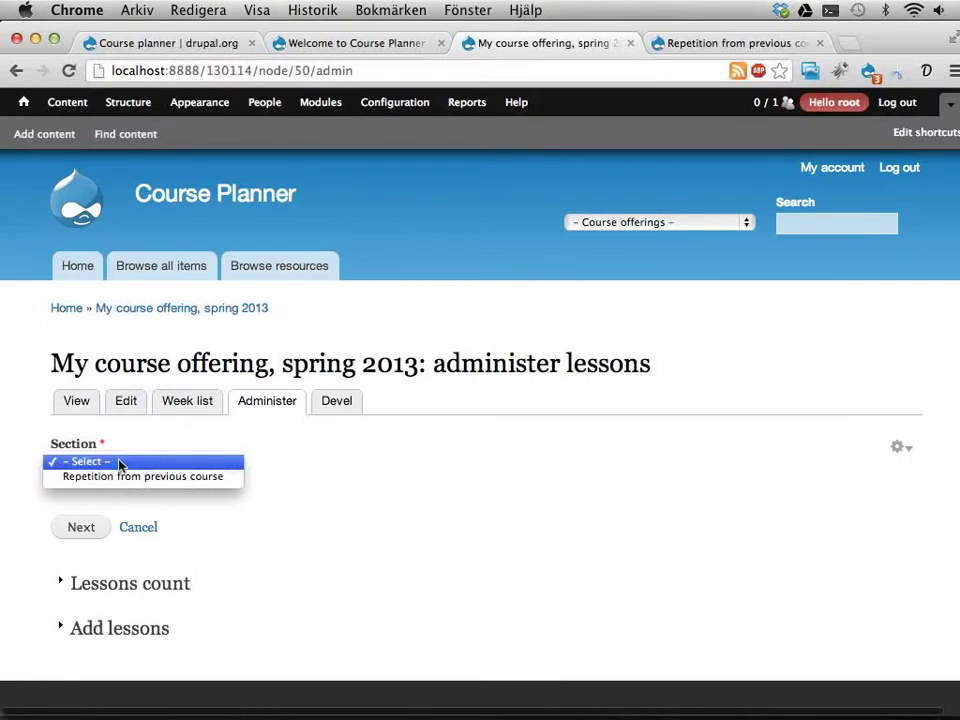
{"action": "left_click", "coordinate": [117, 478]}
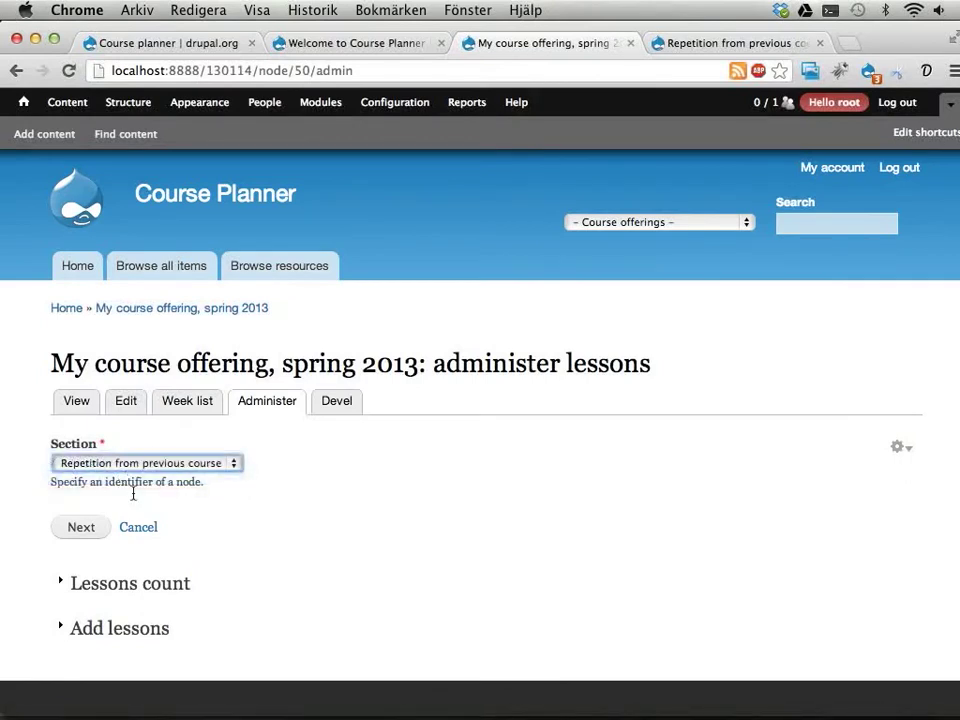
{"action": "left_click", "coordinate": [84, 530]}
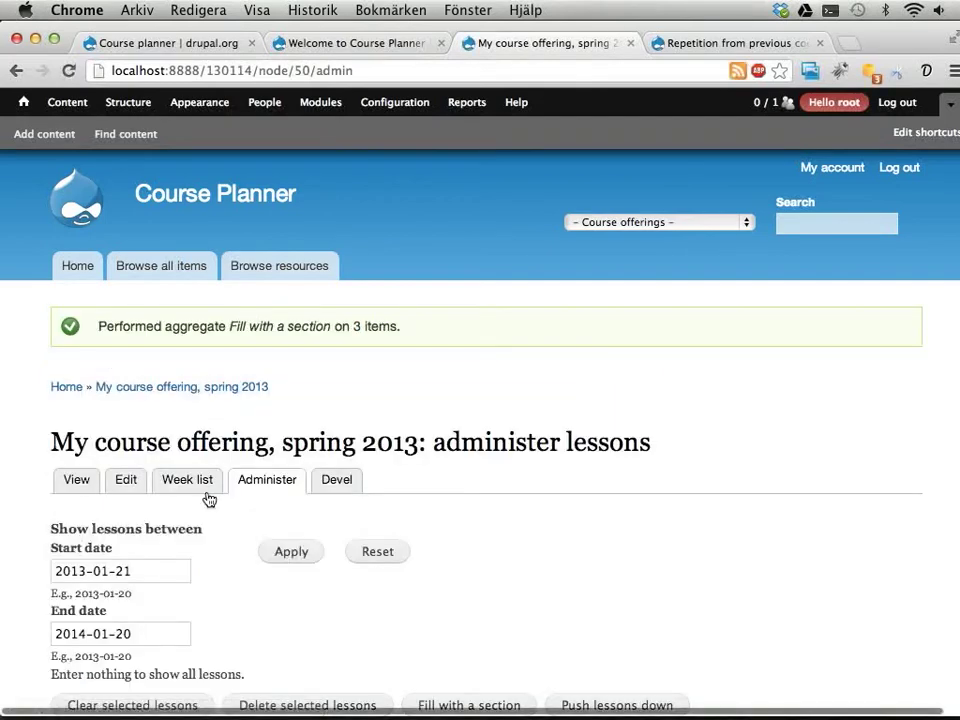
{"action": "scroll", "coordinate": [207, 497], "scroll_direction": "down", "scroll_amount": 5}
{"action": "scroll", "coordinate": [207, 497], "scroll_direction": "down", "scroll_amount": 3}
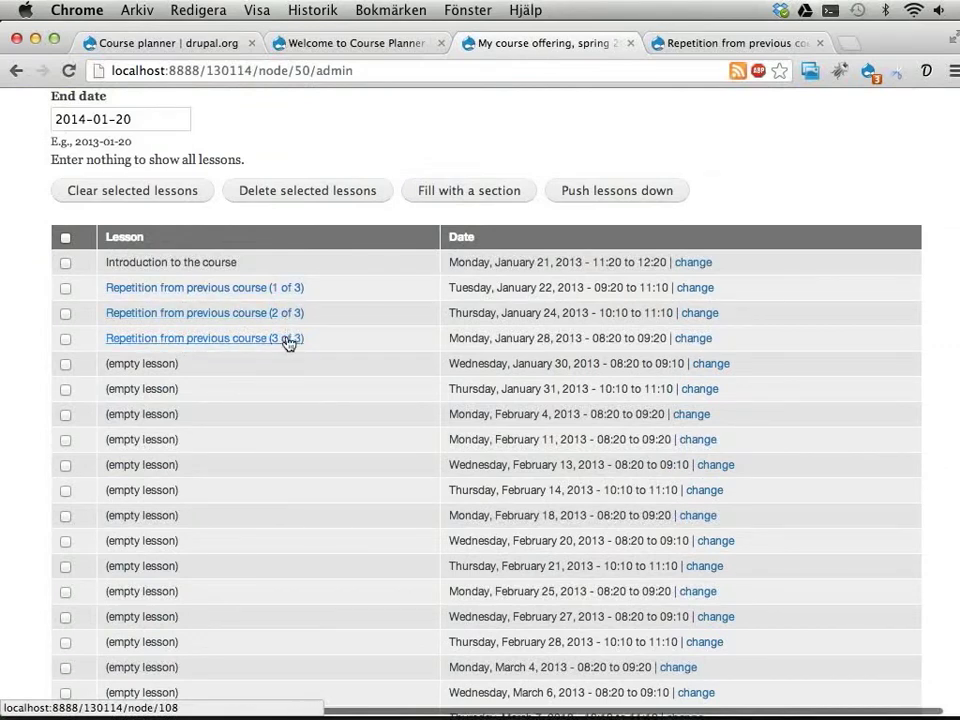
{"action": "left_click", "coordinate": [171, 43]}
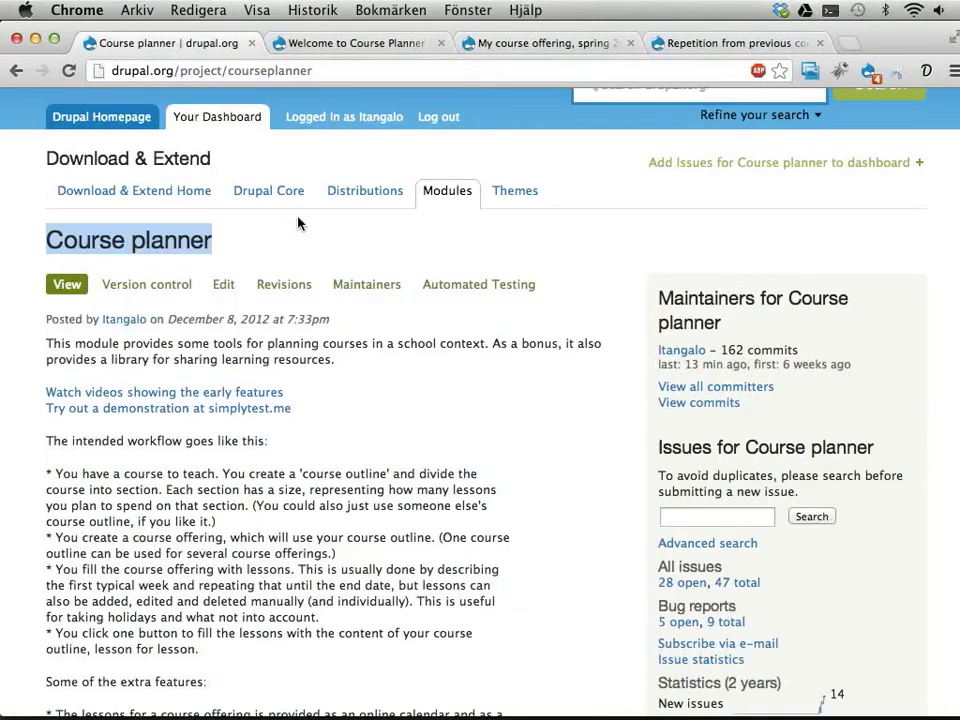
{"action": "left_click", "coordinate": [375, 43]}
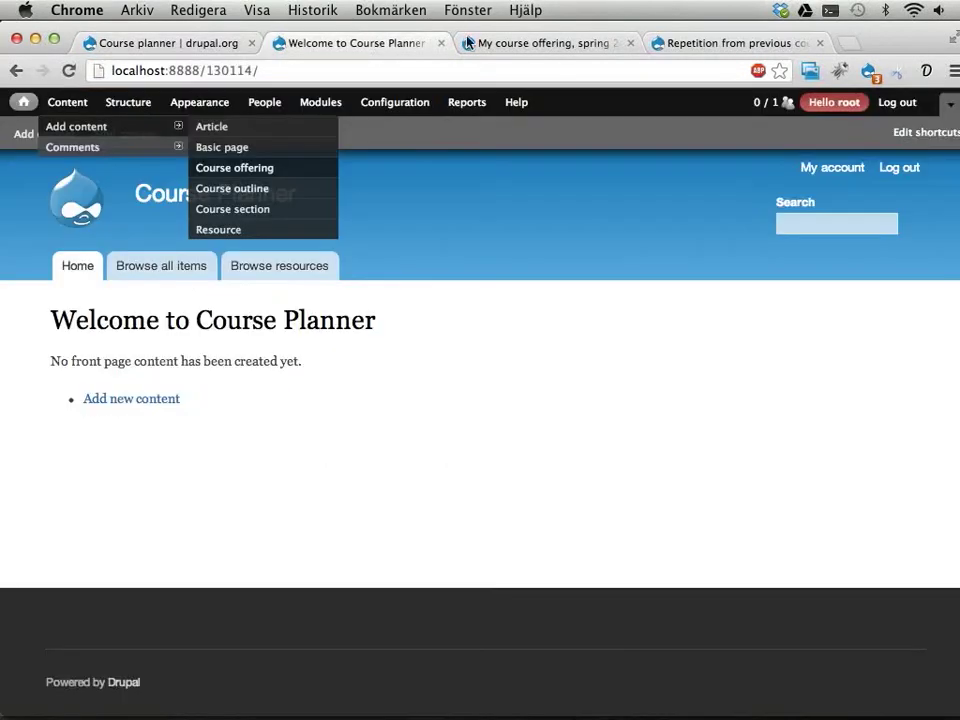
{"action": "left_click", "coordinate": [546, 43]}
Open the offering's calendar view in a new browser tab and examine the filled lessons in January 2013.
{"action": "scroll", "coordinate": [85, 250], "scroll_direction": "up", "scroll_amount": 5}
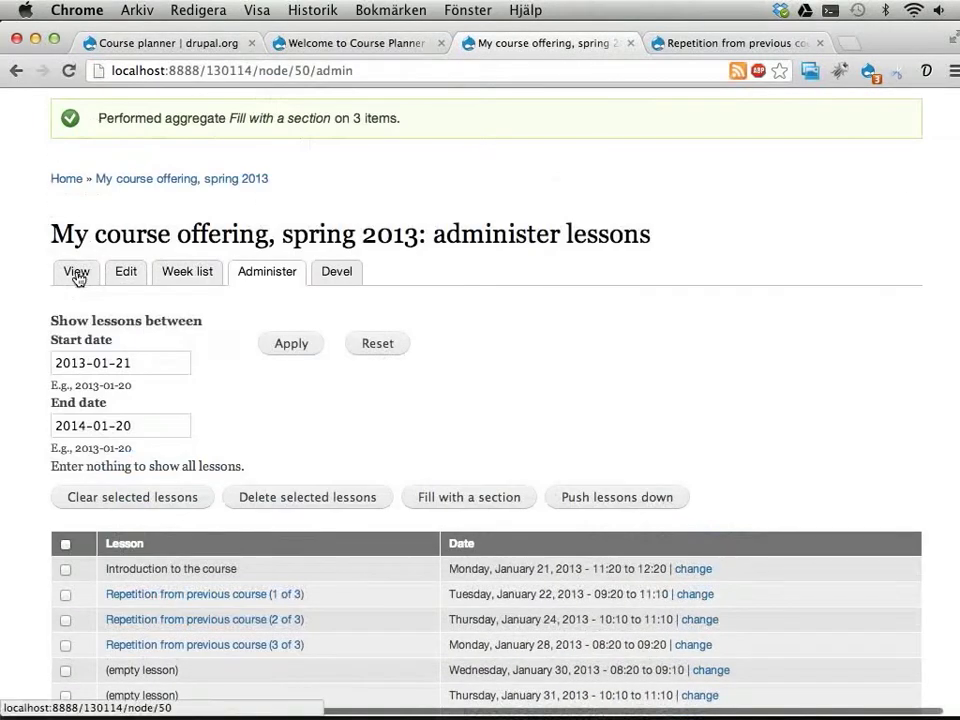
{"action": "left_click", "coordinate": [79, 274], "text": "super"}
{"action": "left_click_drag", "start_coordinate": [623, 45], "coordinate": [440, 50]}
{"action": "scroll", "coordinate": [369, 533], "scroll_direction": "down", "scroll_amount": 10}
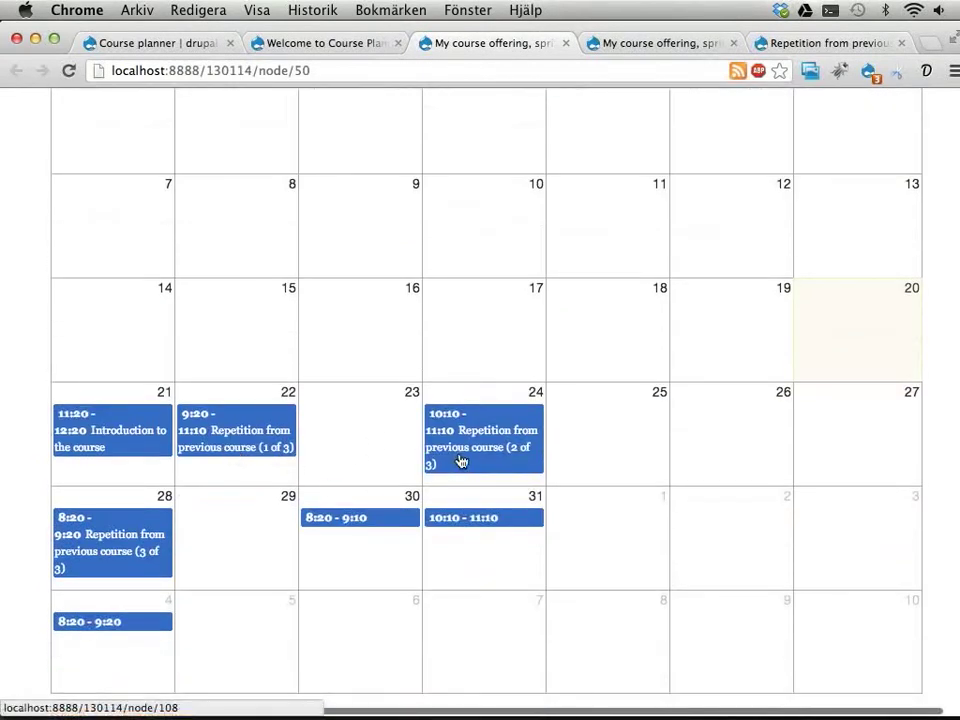
{"action": "scroll", "coordinate": [461, 462], "scroll_direction": "up", "scroll_amount": 5}
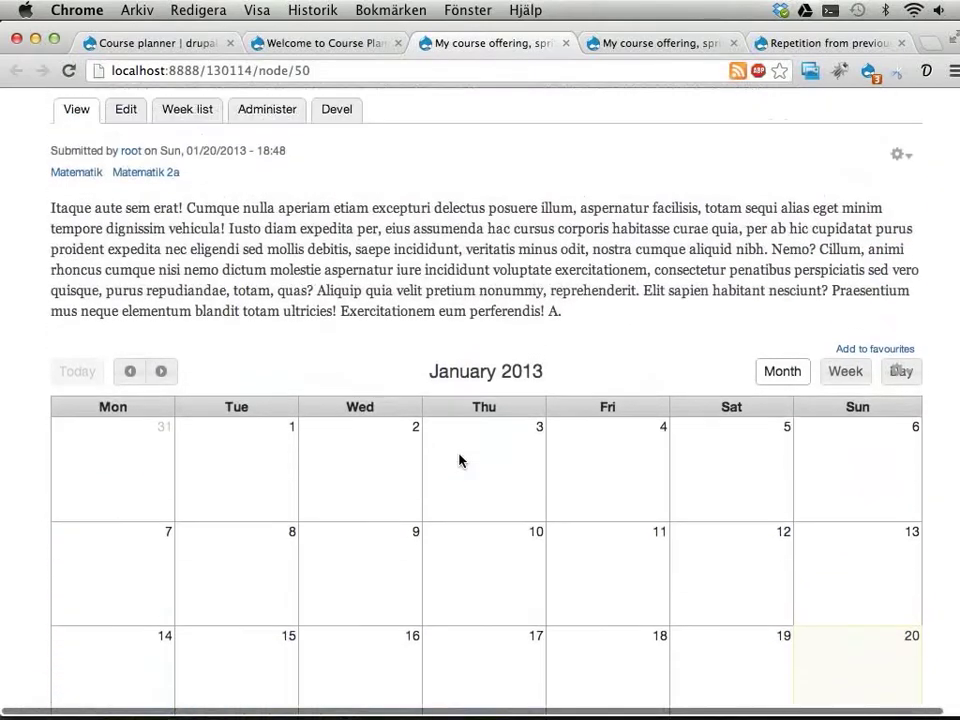
Open the offering's week list and examine how the section's lessons are presented in week 04.
{"action": "scroll", "coordinate": [460, 455], "scroll_direction": "up", "scroll_amount": 1}
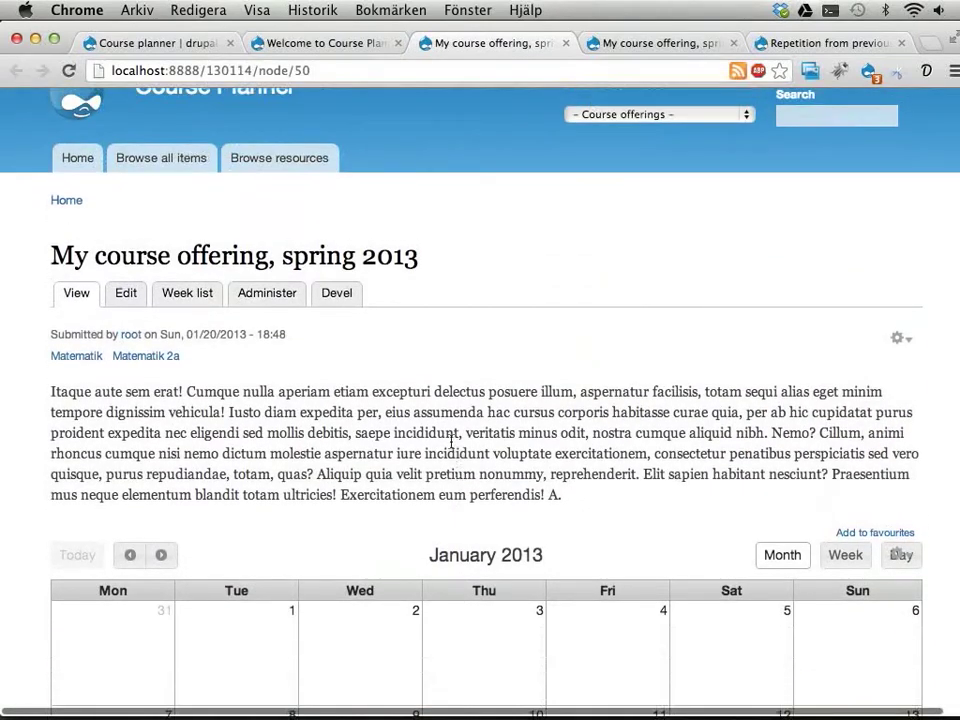
{"action": "left_click", "coordinate": [187, 300]}
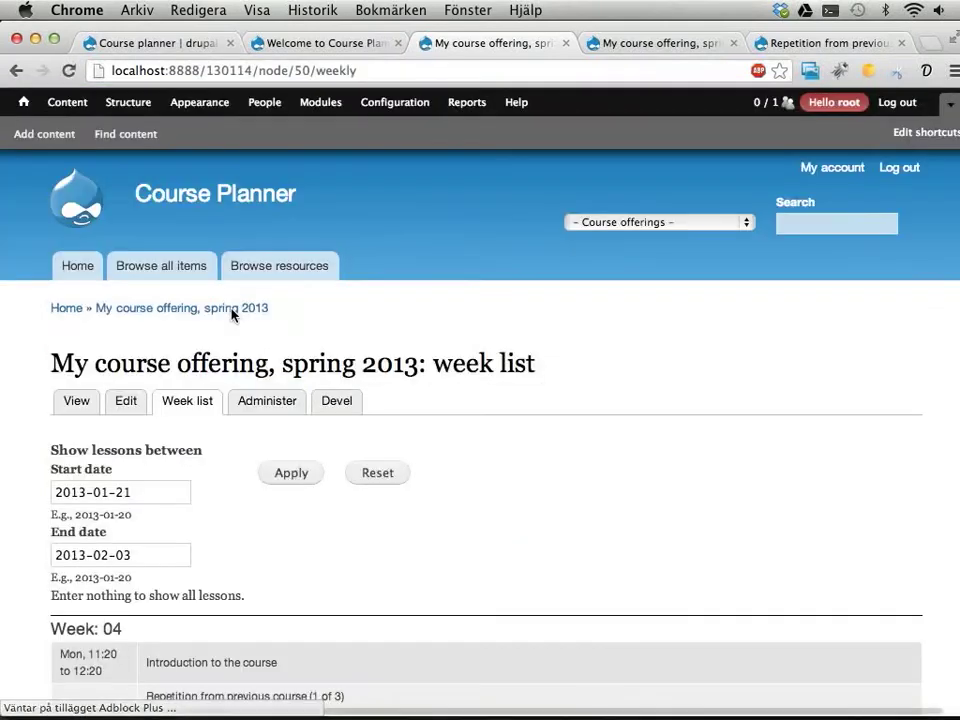
{"action": "scroll", "coordinate": [393, 437], "scroll_direction": "down", "scroll_amount": 3}
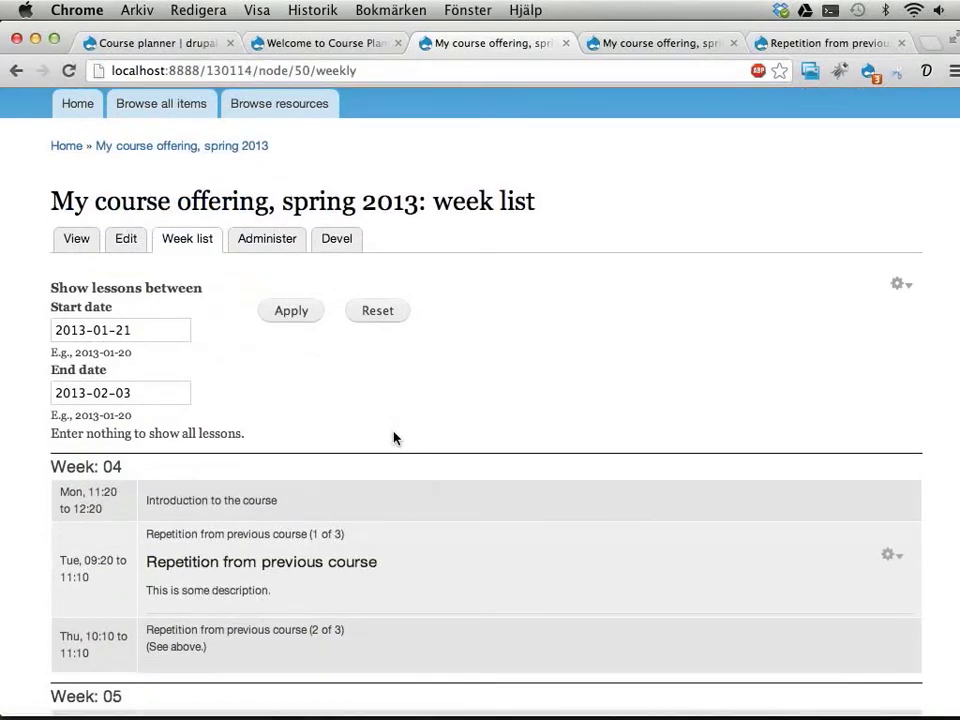
Clear the start and end dates of the week list filter and apply it to show the lessons of all weeks.
{"action": "scroll", "coordinate": [393, 437], "scroll_direction": "down", "scroll_amount": 3}
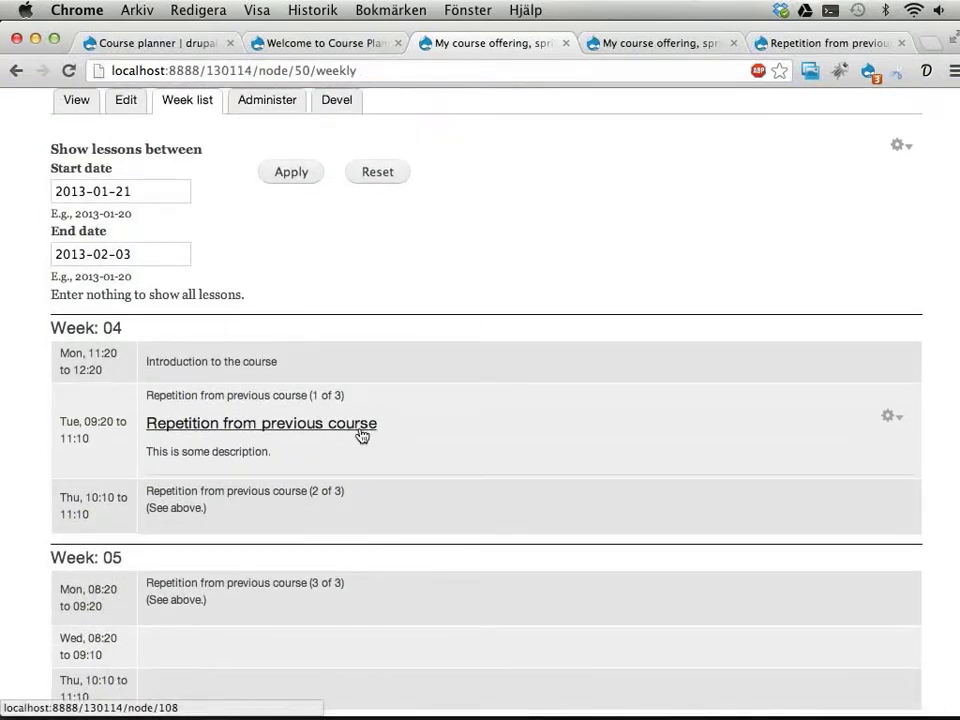
{"action": "scroll", "coordinate": [370, 424], "scroll_direction": "down", "scroll_amount": 2}
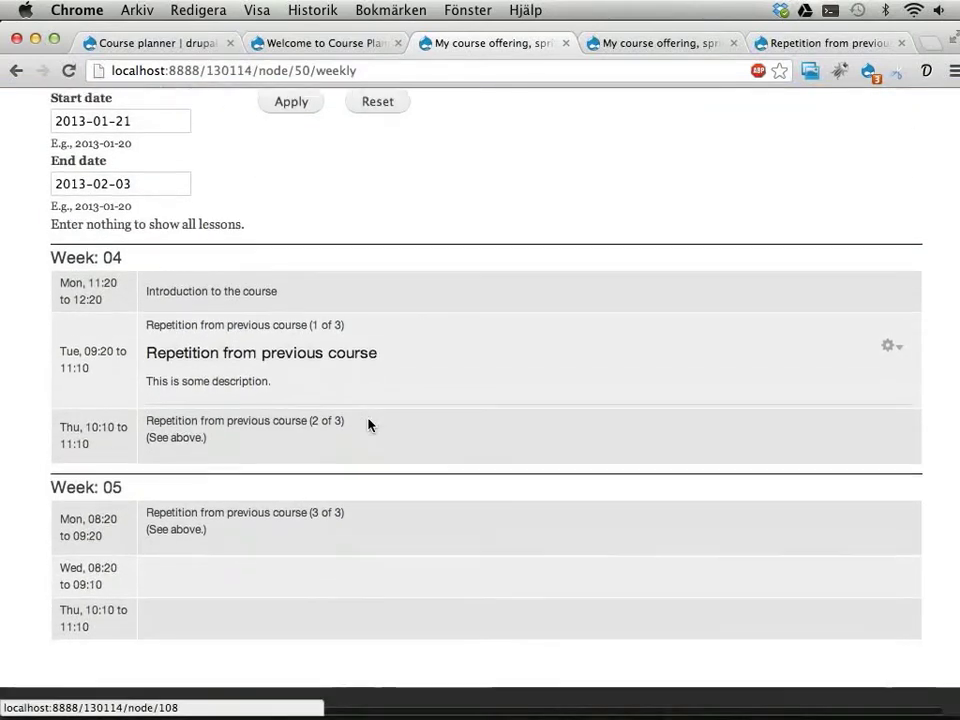
{"action": "scroll", "coordinate": [370, 424], "scroll_direction": "up", "scroll_amount": 4}
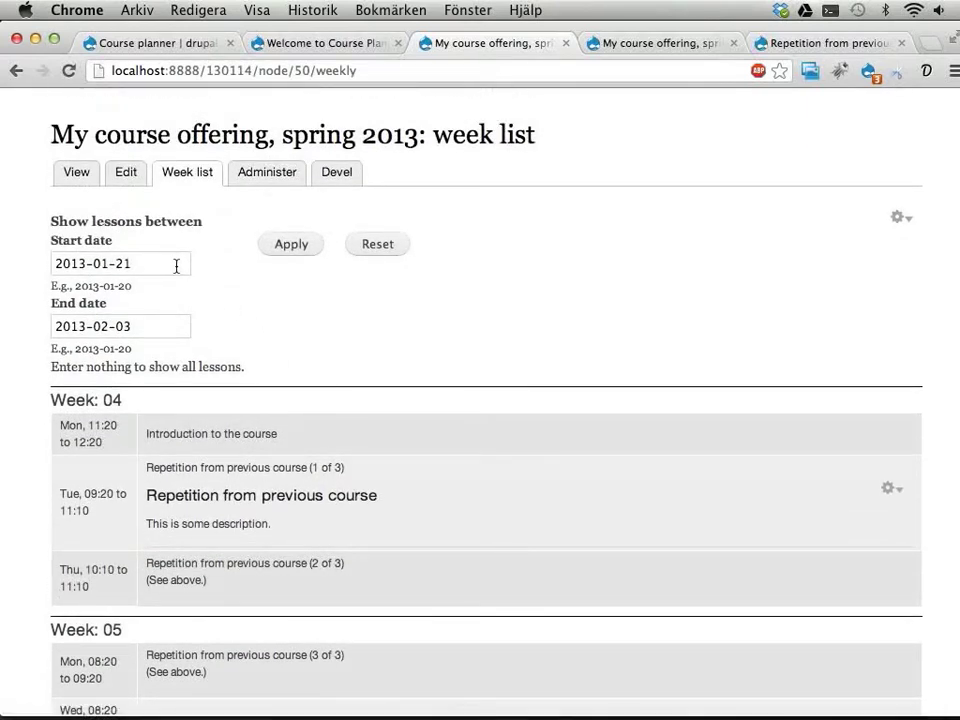
{"action": "left_click_drag", "start_coordinate": [176, 266], "coordinate": [18, 264]}
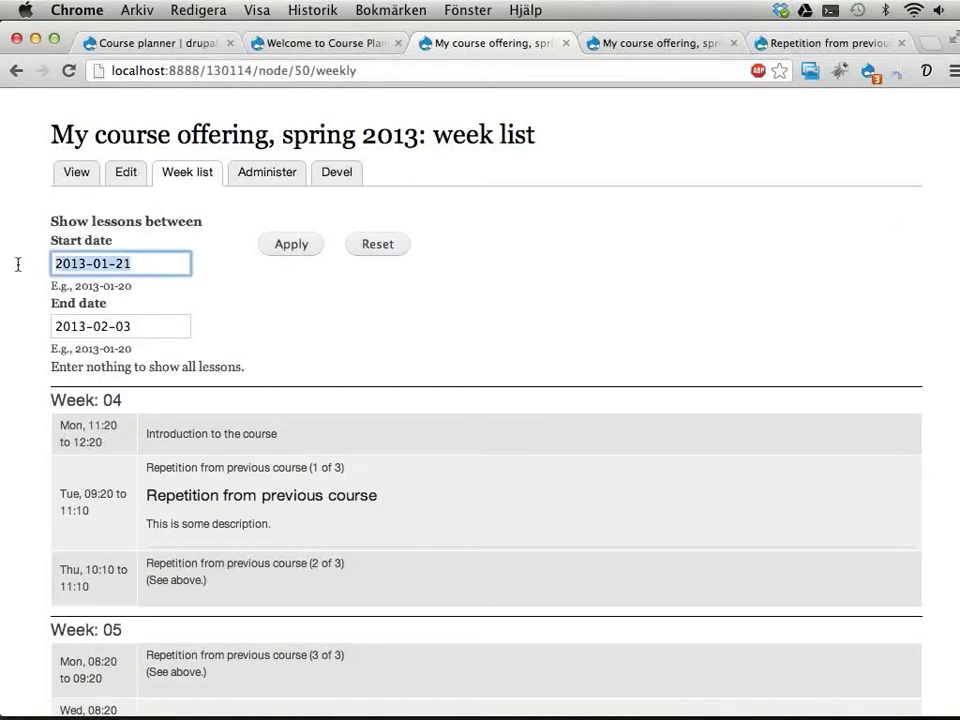
{"action": "key", "text": "BackSpace"}
{"action": "key", "text": "Tab"}
{"action": "key", "text": "BackSpace"}
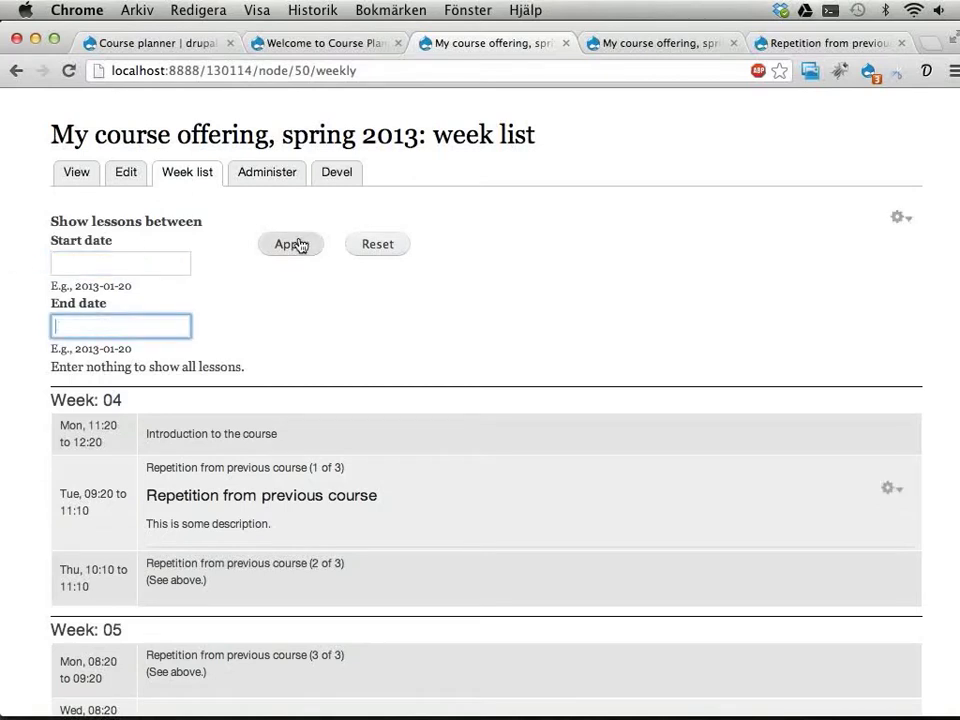
{"action": "left_click", "coordinate": [308, 247]}
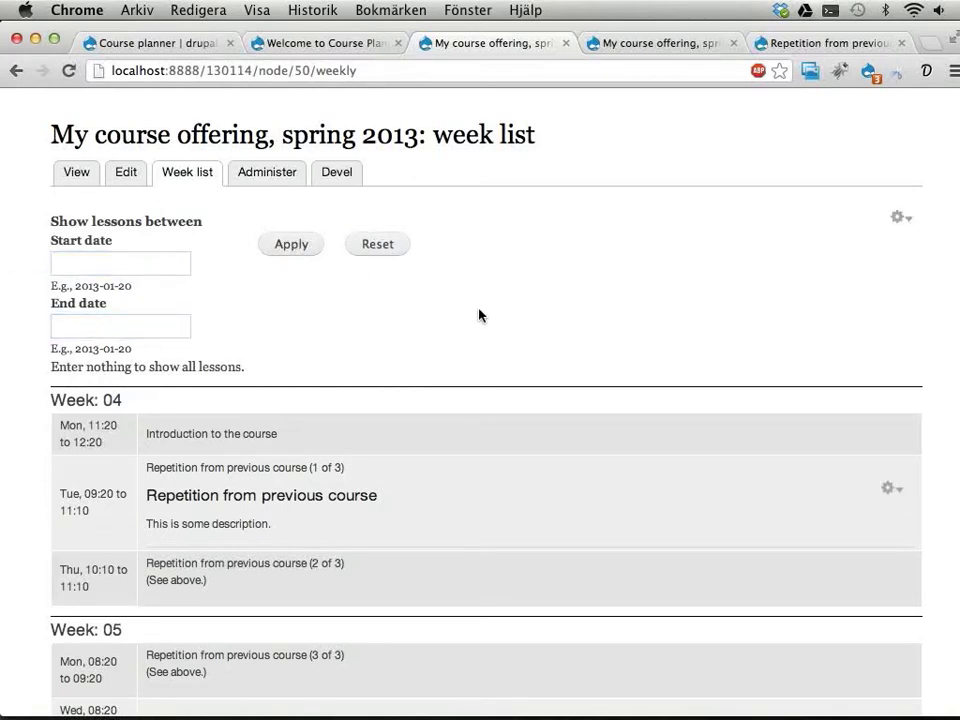
{"action": "scroll", "coordinate": [461, 371], "scroll_direction": "down", "scroll_amount": 10}
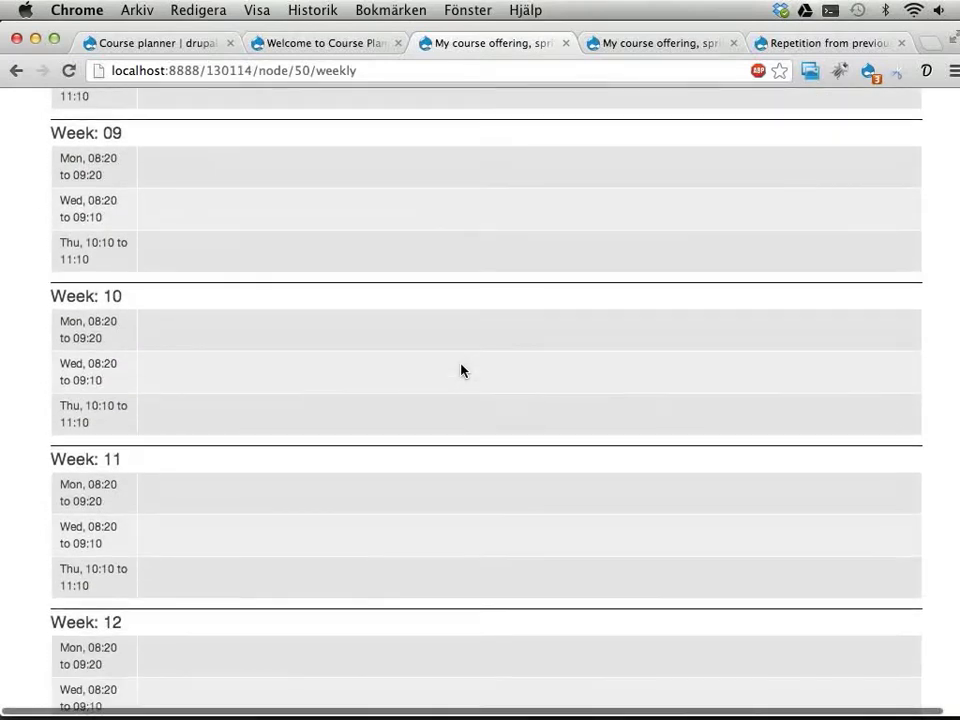
{"action": "scroll", "coordinate": [461, 371], "scroll_direction": "up", "scroll_amount": 10}
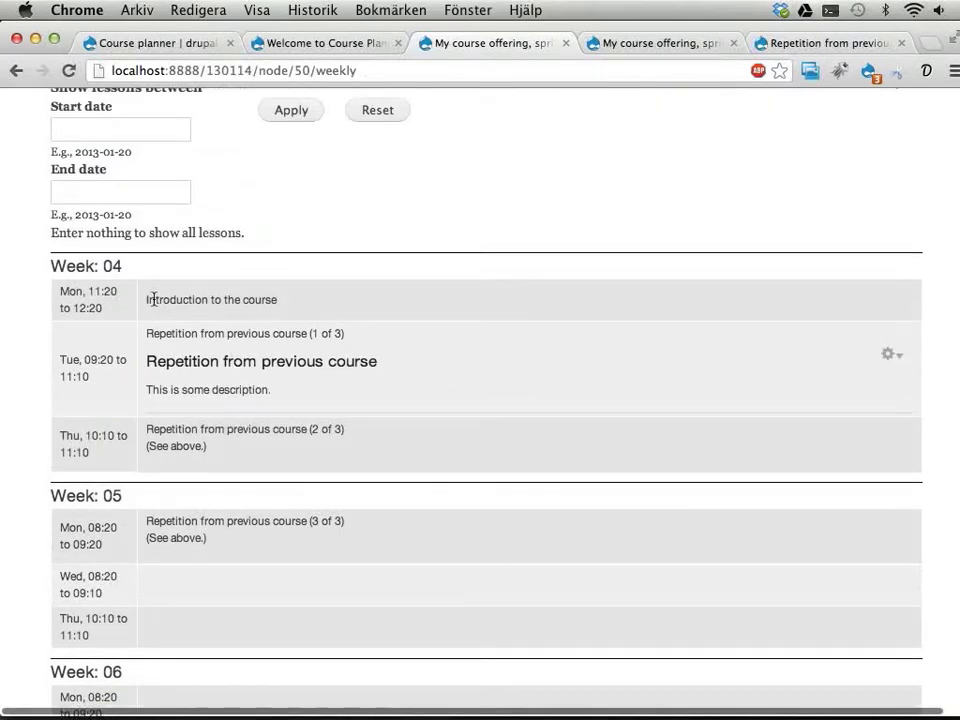
Examine the lesson titles and the section description in the week 04 entries of the week list.
{"action": "left_click_drag", "start_coordinate": [58, 266], "coordinate": [288, 304]}
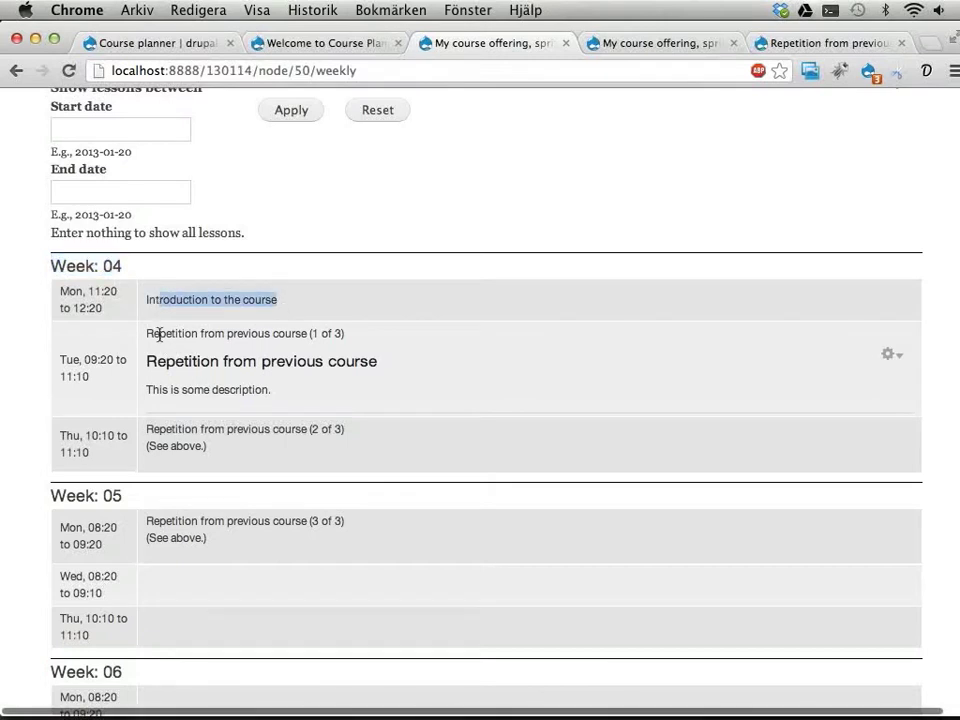
{"action": "left_click_drag", "start_coordinate": [158, 336], "coordinate": [334, 337]}
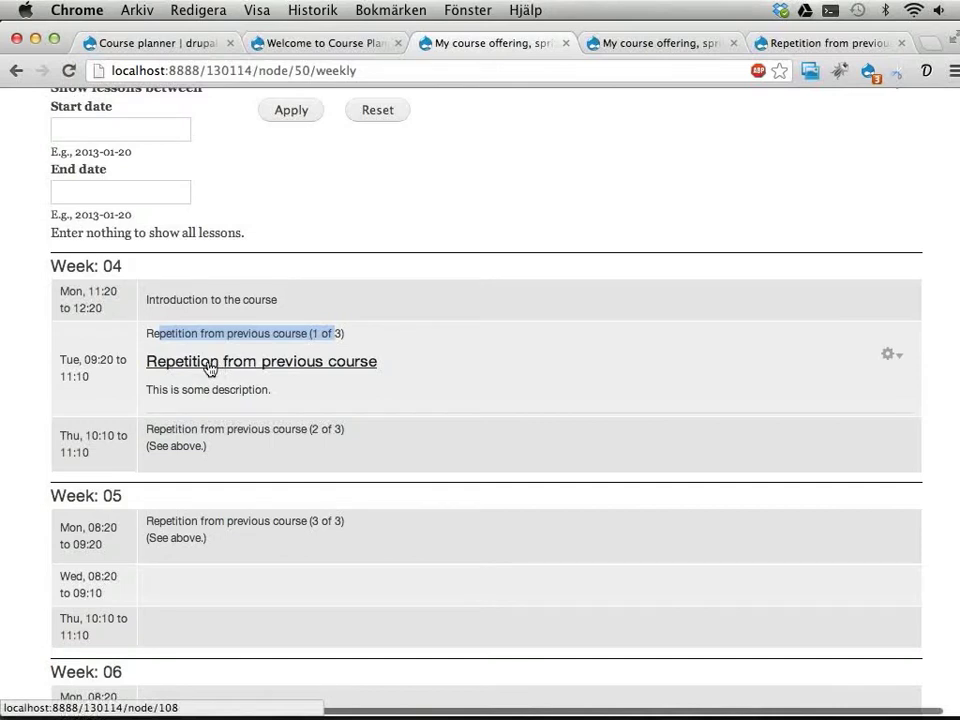
{"action": "left_click_drag", "start_coordinate": [146, 390], "coordinate": [268, 386]}
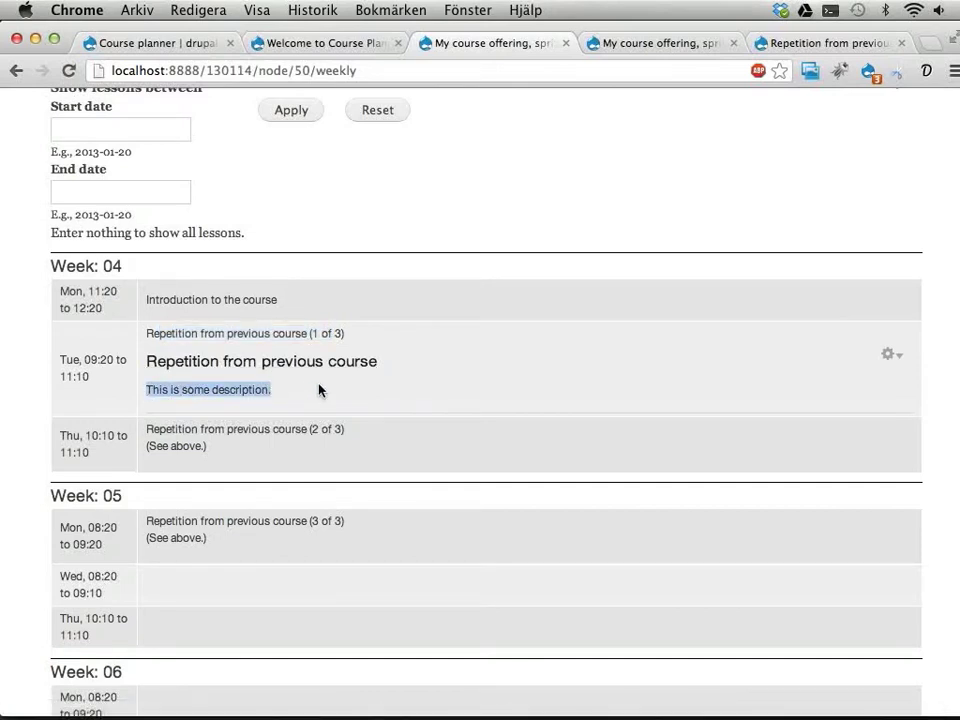
Preview the printout of the week list at full page width, inspect the week 06 entry, and close it without printing.
{"action": "key", "text": "super+p"}
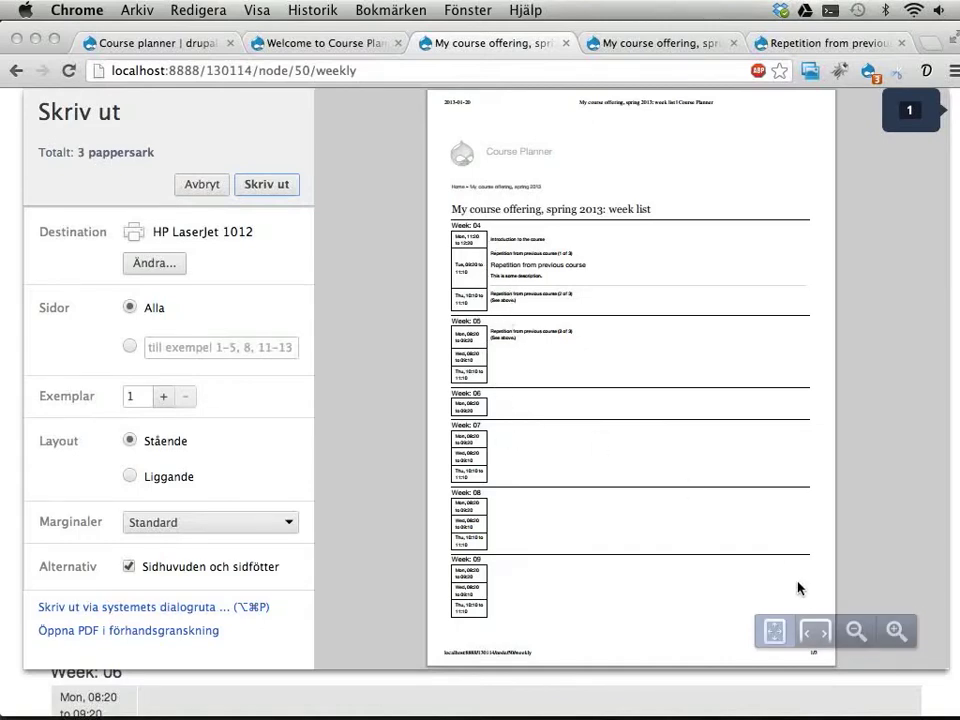
{"action": "left_click", "coordinate": [814, 632]}
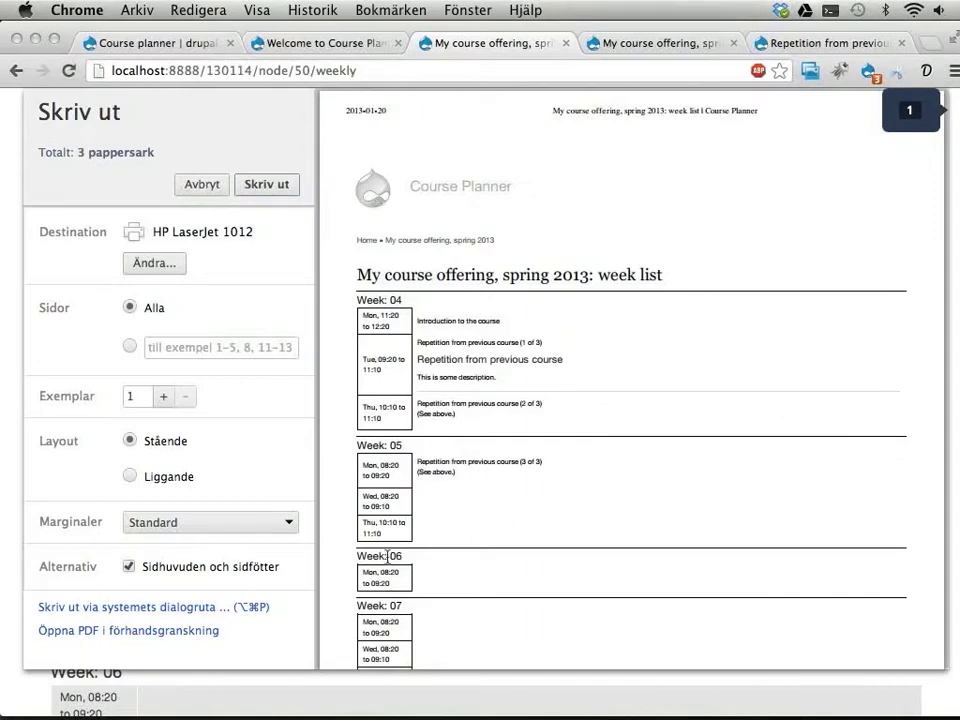
{"action": "left_click_drag", "start_coordinate": [358, 556], "coordinate": [434, 585]}
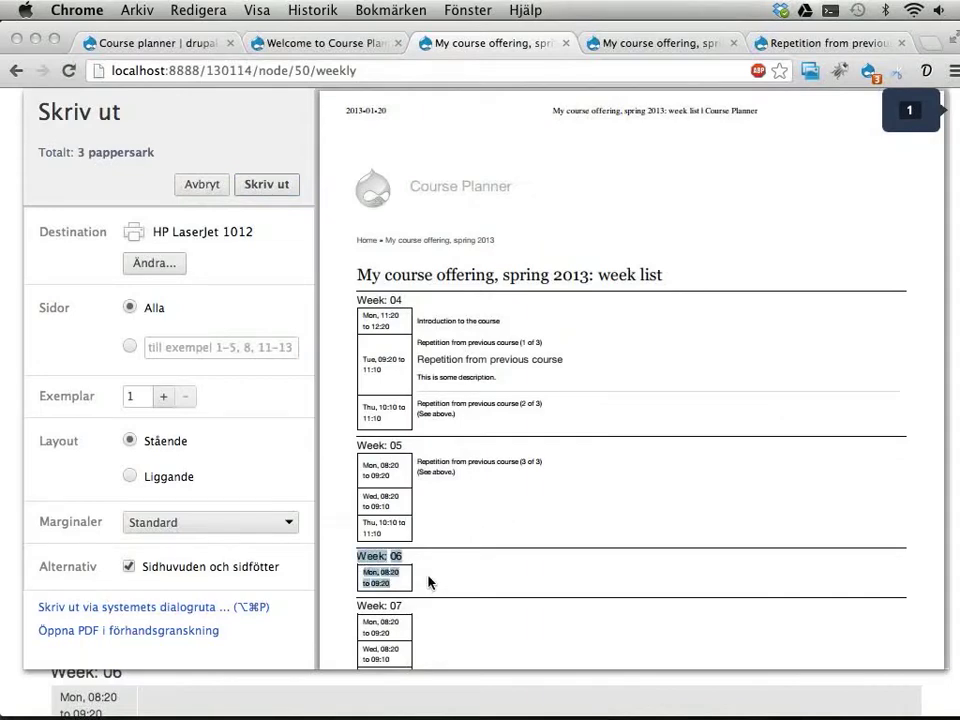
{"action": "key", "text": "Escape"}
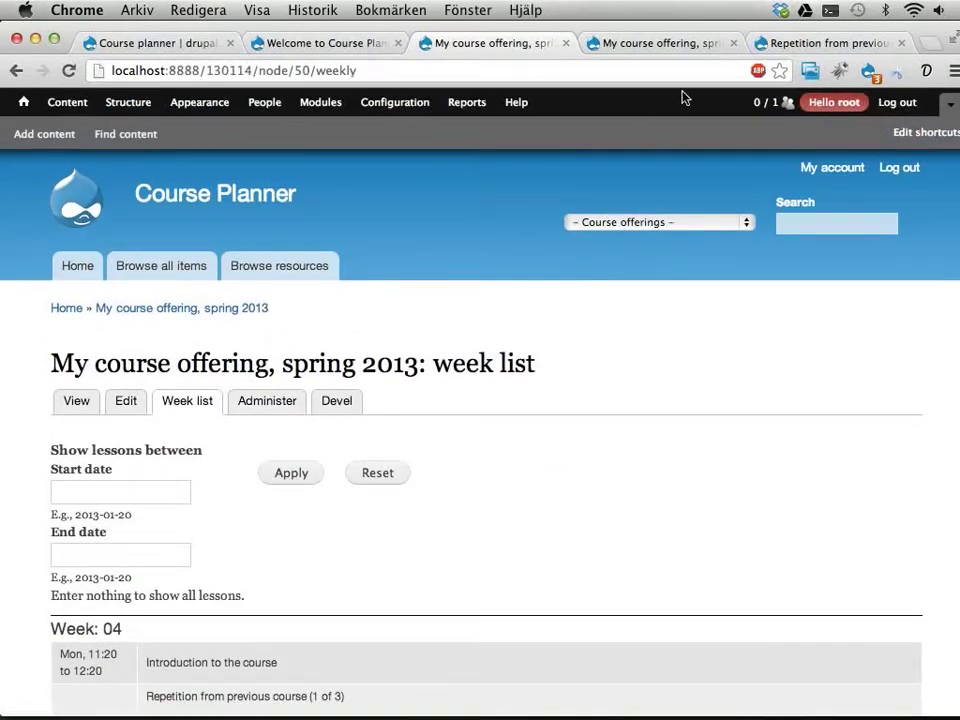
Return to the page of the course section "Repetition from previous course" and check its description.
{"action": "scroll", "coordinate": [495, 222], "scroll_direction": "down", "scroll_amount": 3}
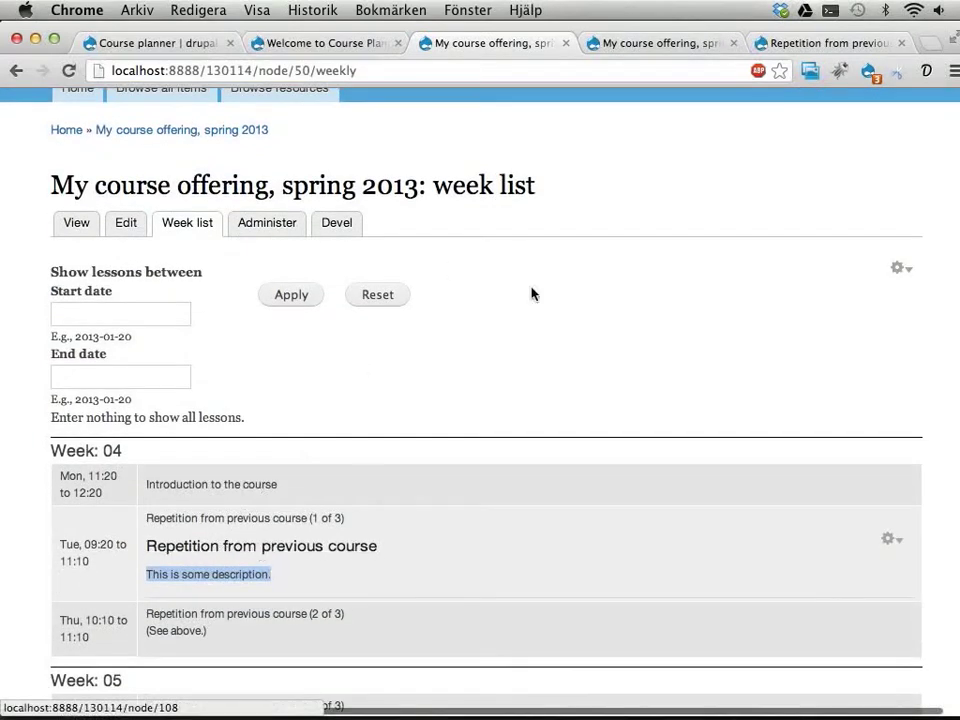
{"action": "left_click", "coordinate": [792, 45]}
{"action": "left_click", "coordinate": [224, 455]}
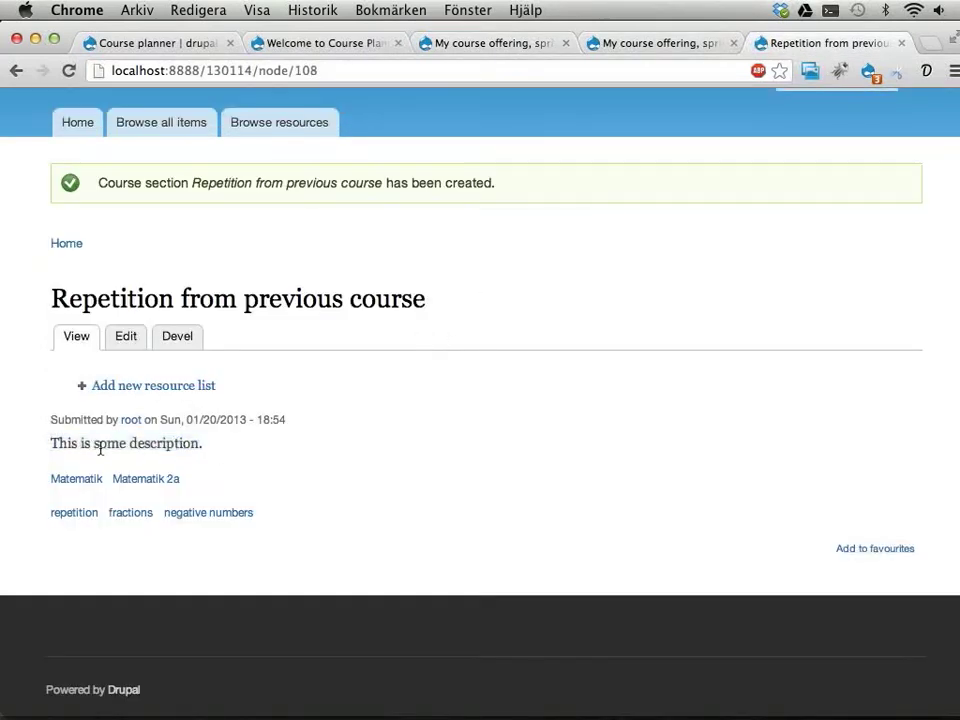
{"action": "left_click_drag", "start_coordinate": [57, 443], "coordinate": [214, 439]}
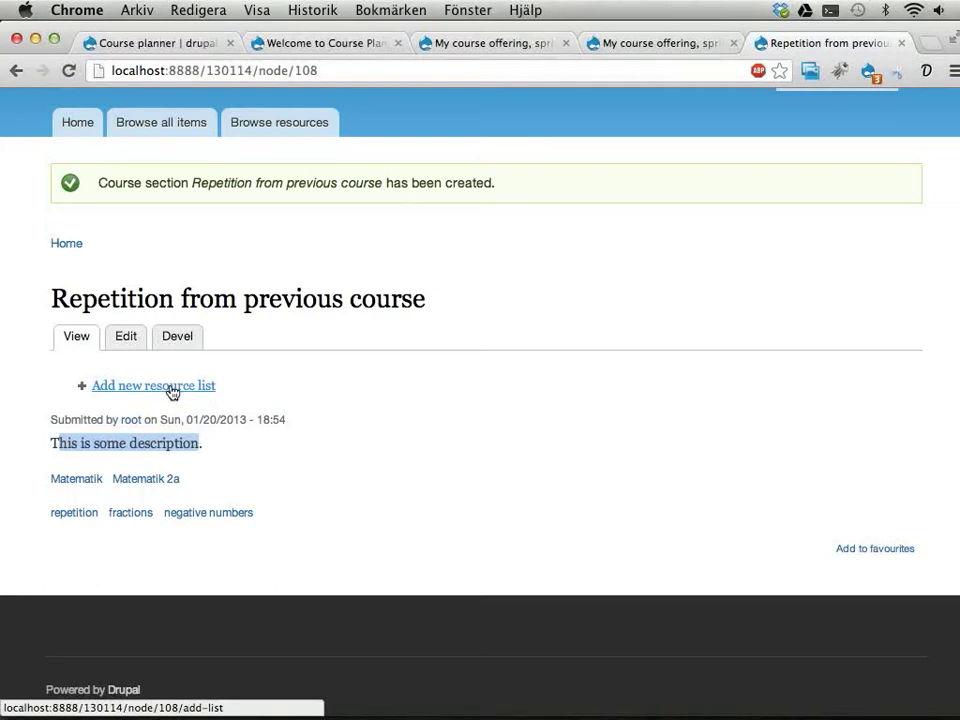
Start a new resource list for the section, name it "Tutorials", and have it shown in the section summary.
{"action": "left_click", "coordinate": [172, 389]}
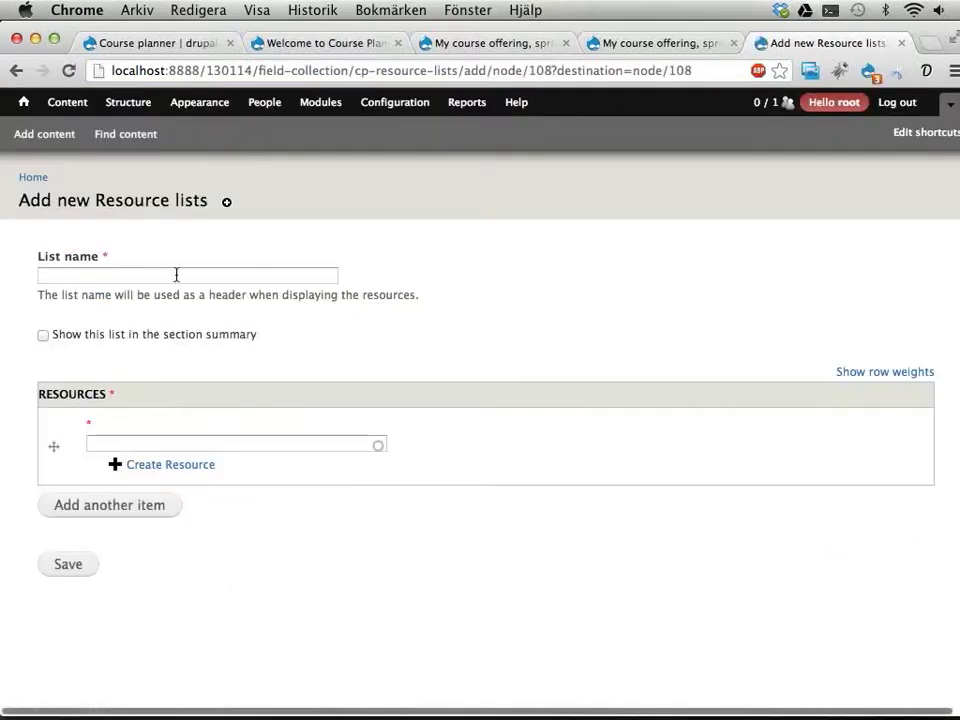
{"action": "left_click", "coordinate": [178, 274]}
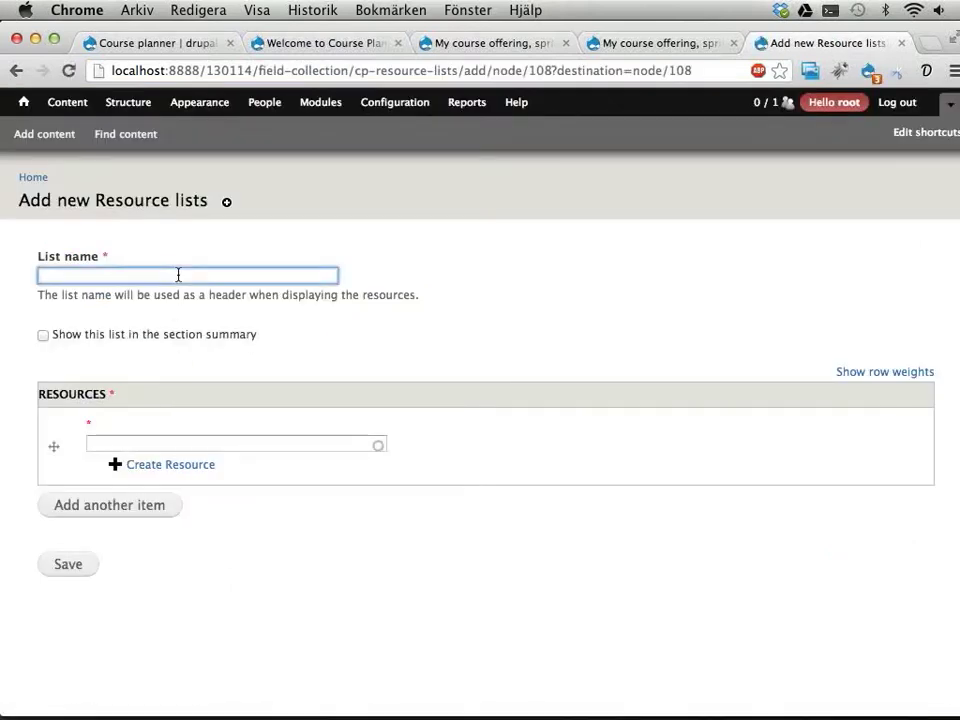
{"action": "type", "text": "Tutorials"}
{"action": "left_click", "coordinate": [43, 336]}
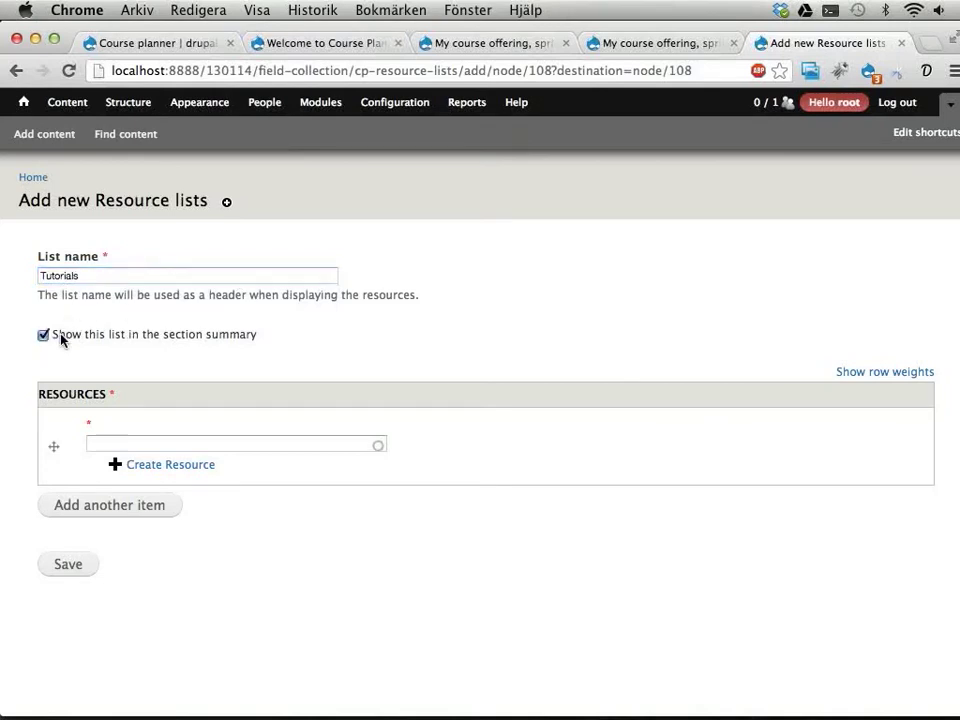
{"action": "left_click_drag", "start_coordinate": [60, 336], "coordinate": [252, 341]}
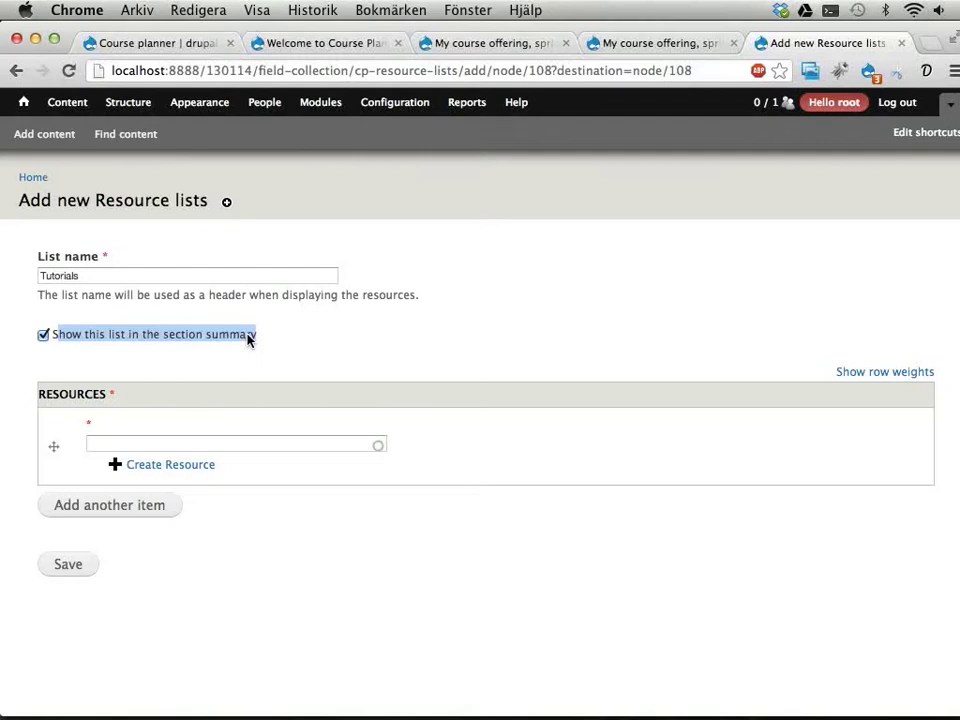
{"action": "left_click", "coordinate": [145, 445]}
{"action": "type", "text": "a"}
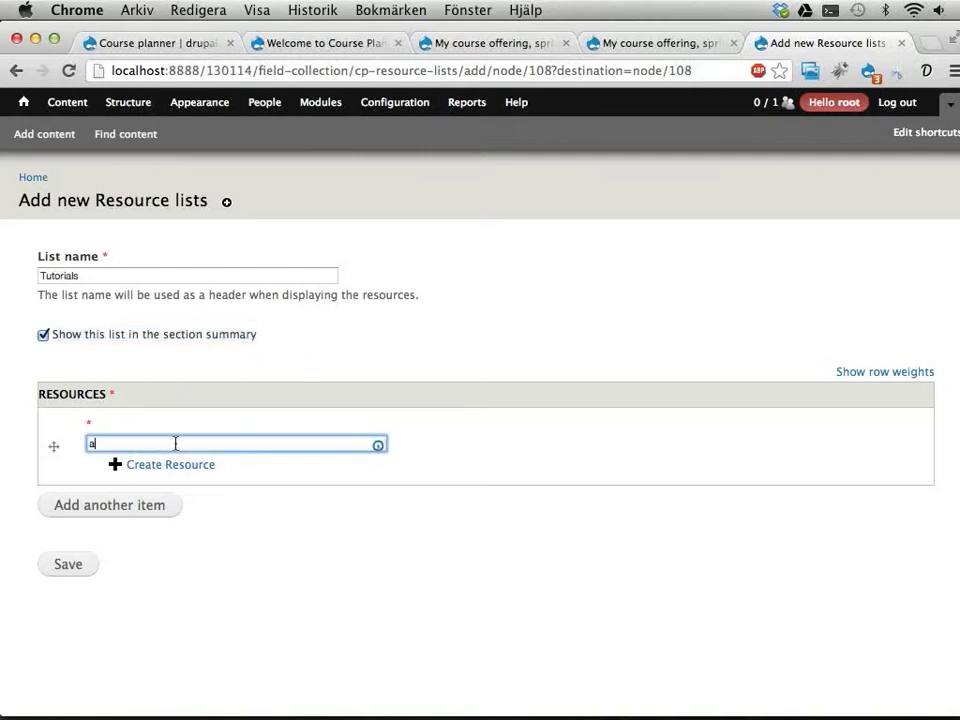
{"action": "key", "text": "BackSpace"}
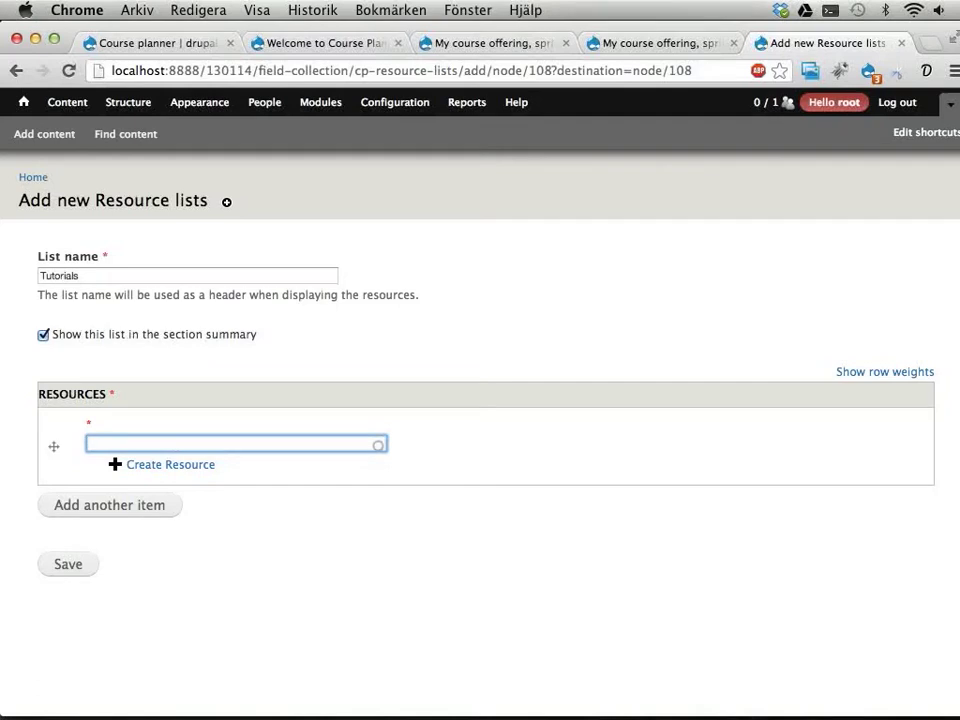
Start creating a resource for the Tutorials list, titled "Negative numbers: tutorial" and of type Book reference.
{"action": "left_click", "coordinate": [192, 468]}
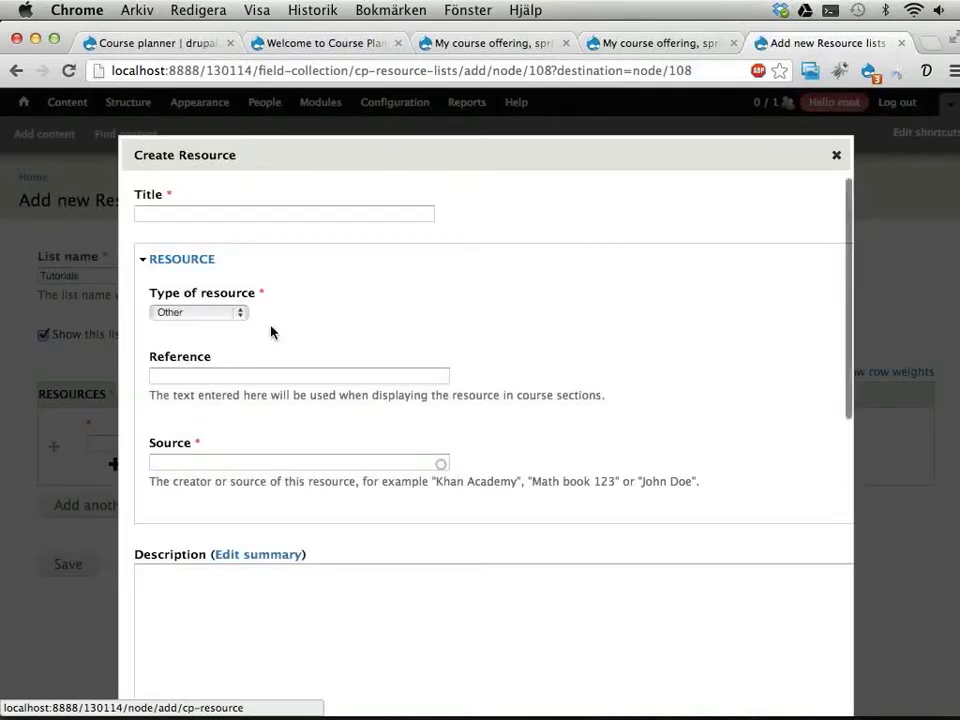
{"action": "left_click", "coordinate": [317, 212]}
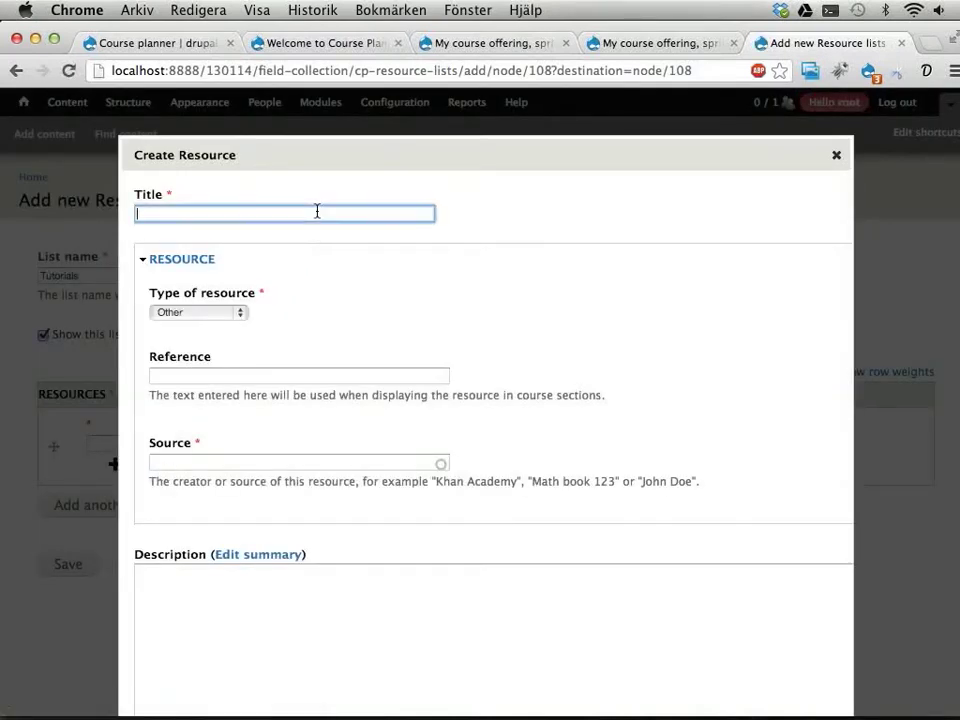
{"action": "type", "text": "Negat"}
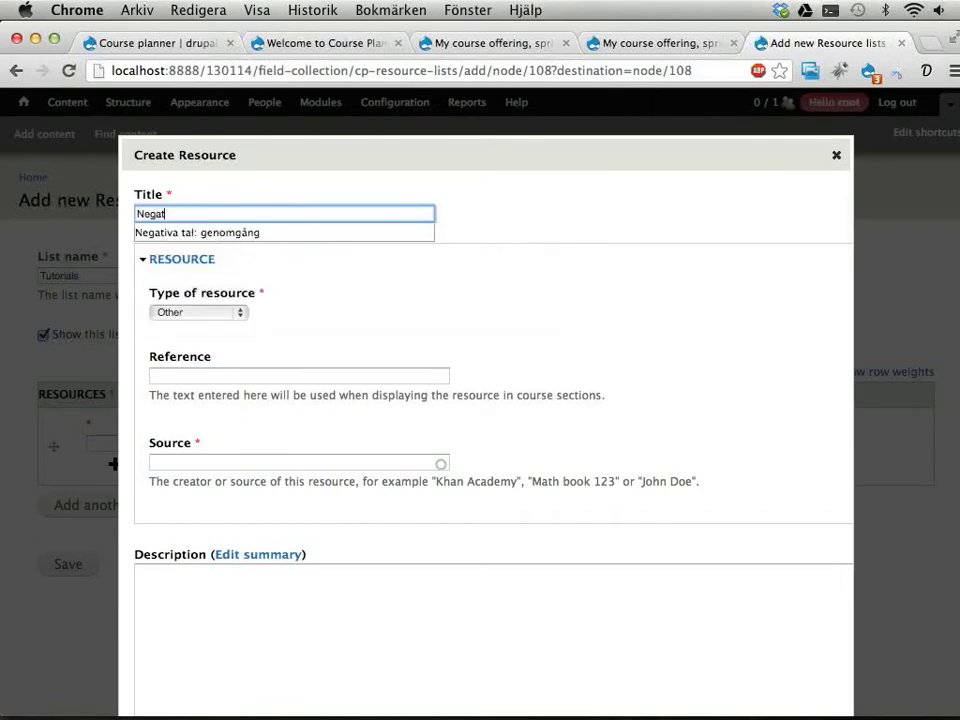
{"action": "type", "text": "ive numbers: "}
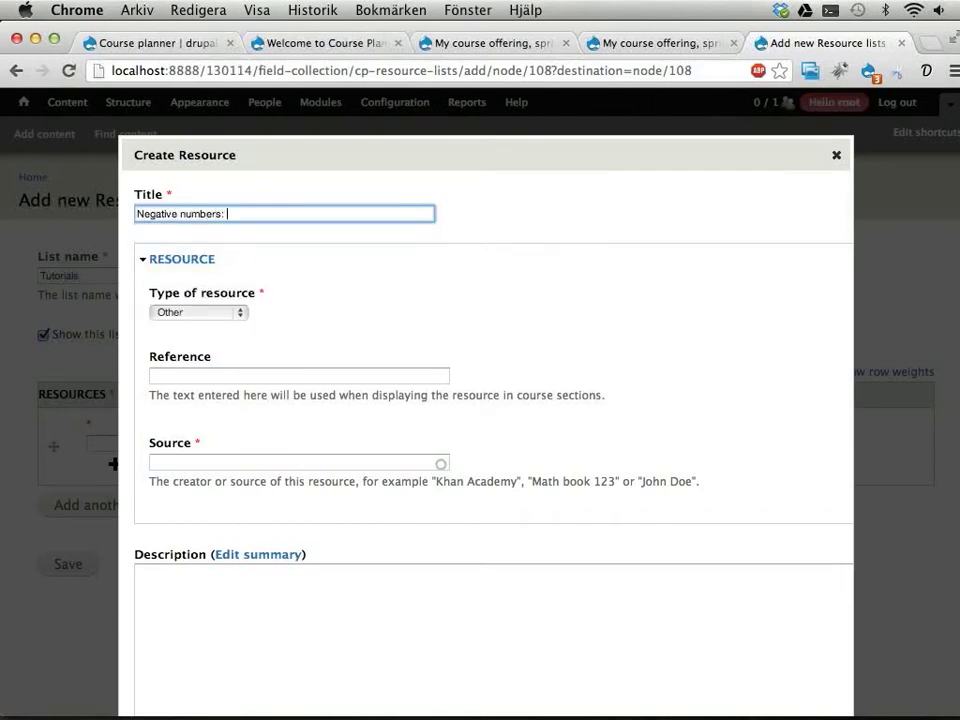
{"action": "type", "text": "tutorial"}
{"action": "left_click", "coordinate": [240, 313]}
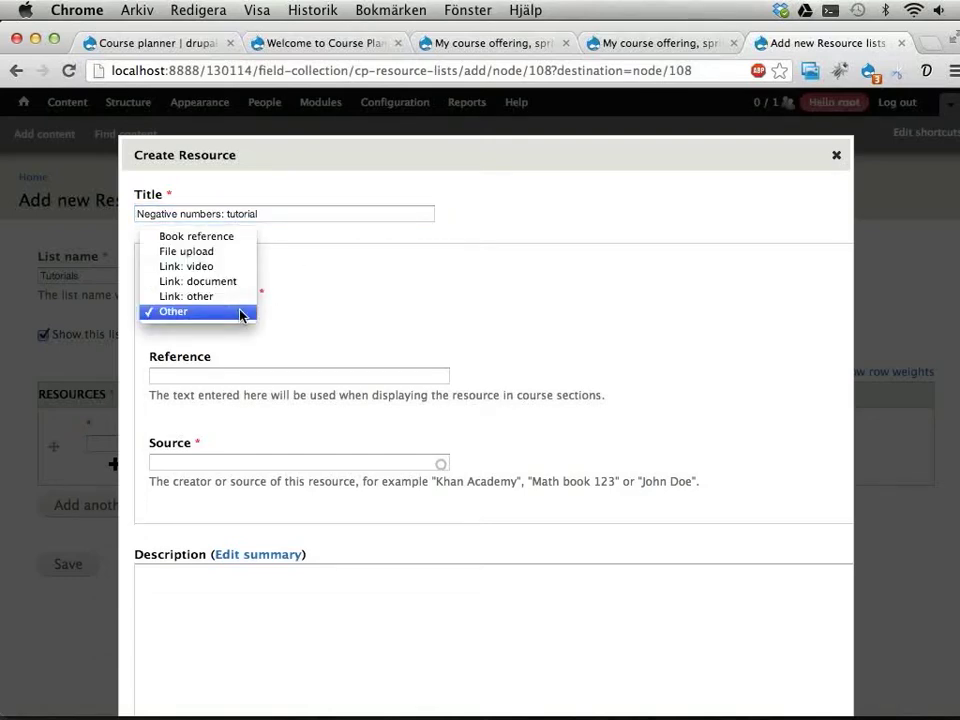
{"action": "left_click", "coordinate": [207, 239]}
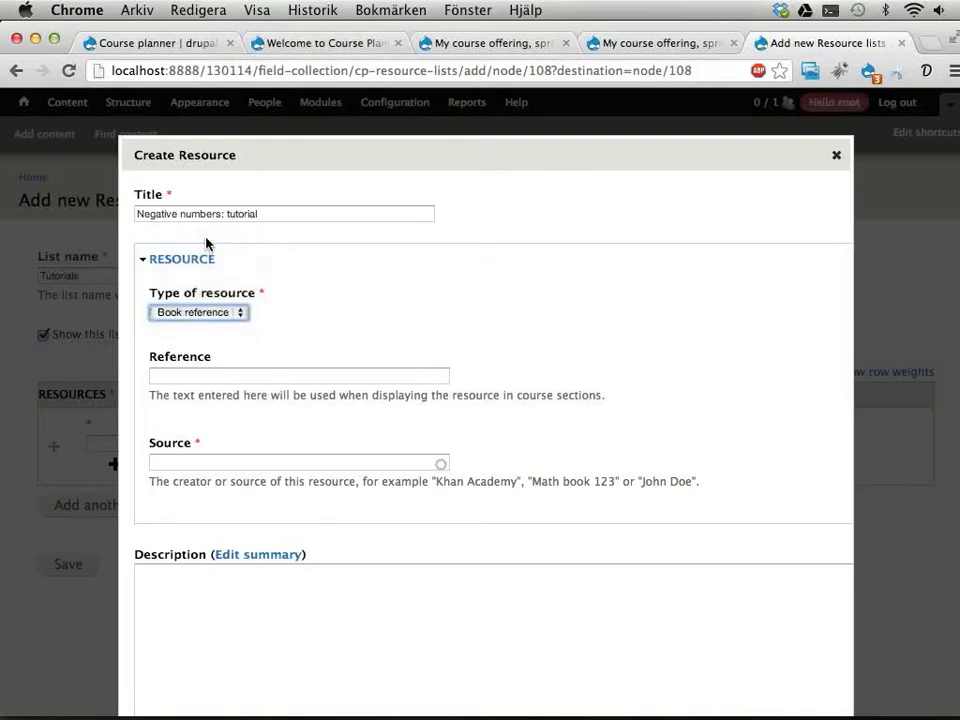
Set the new resource's reference to "p. 12–13" and its source to "Our math book".
{"action": "left_click", "coordinate": [179, 376]}
{"action": "type", "text": "p."}
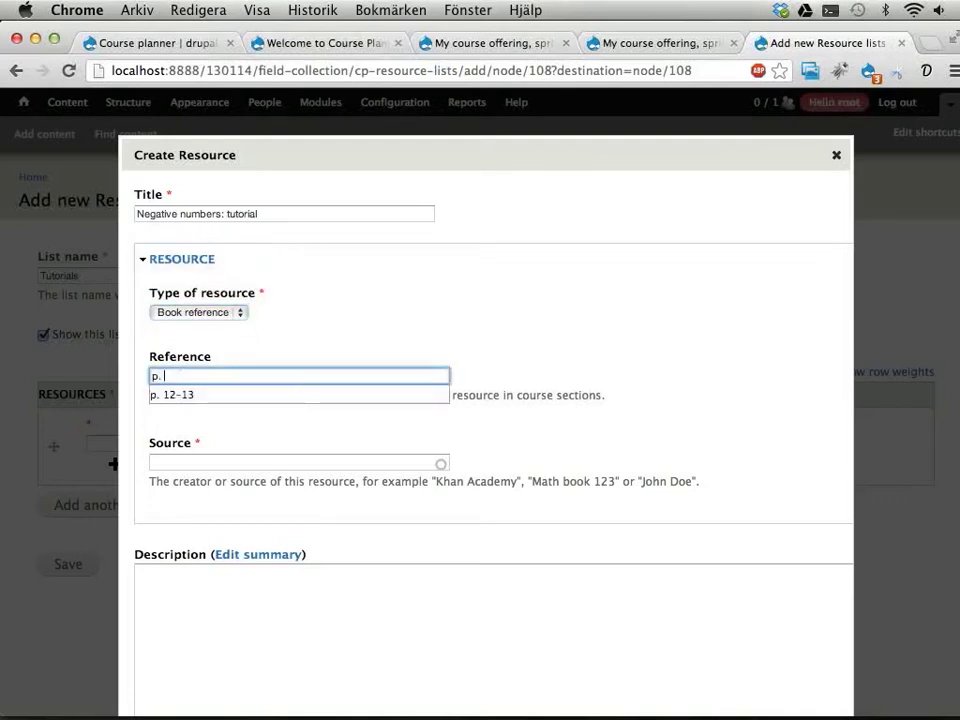
{"action": "key", "text": "Down"}
{"action": "key", "text": "Return"}
{"action": "left_click", "coordinate": [167, 461]}
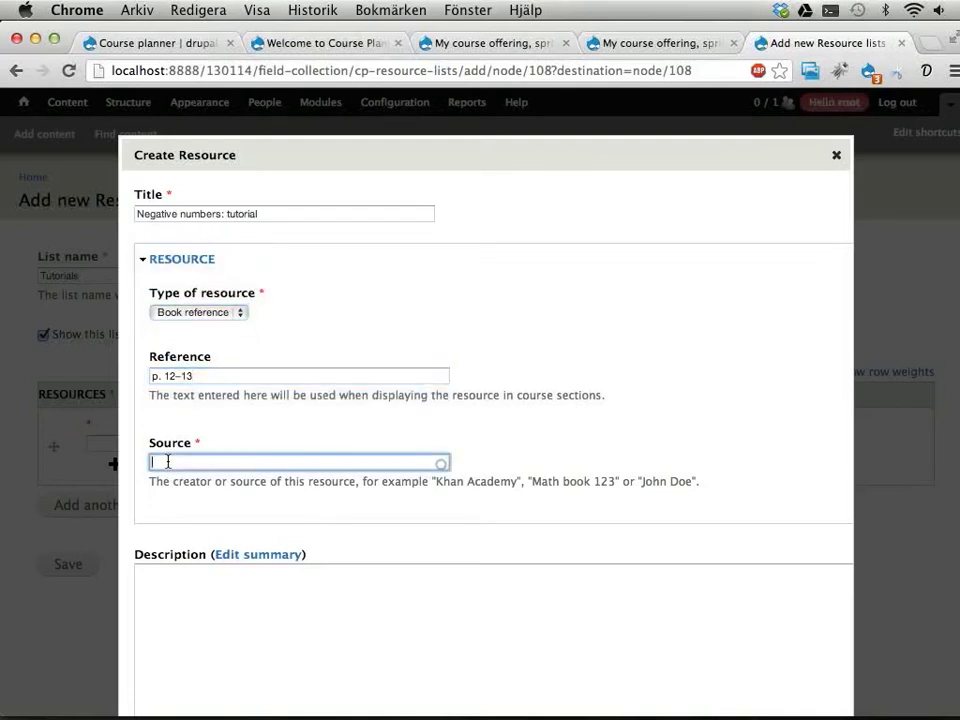
{"action": "type", "text": "Our math book"}
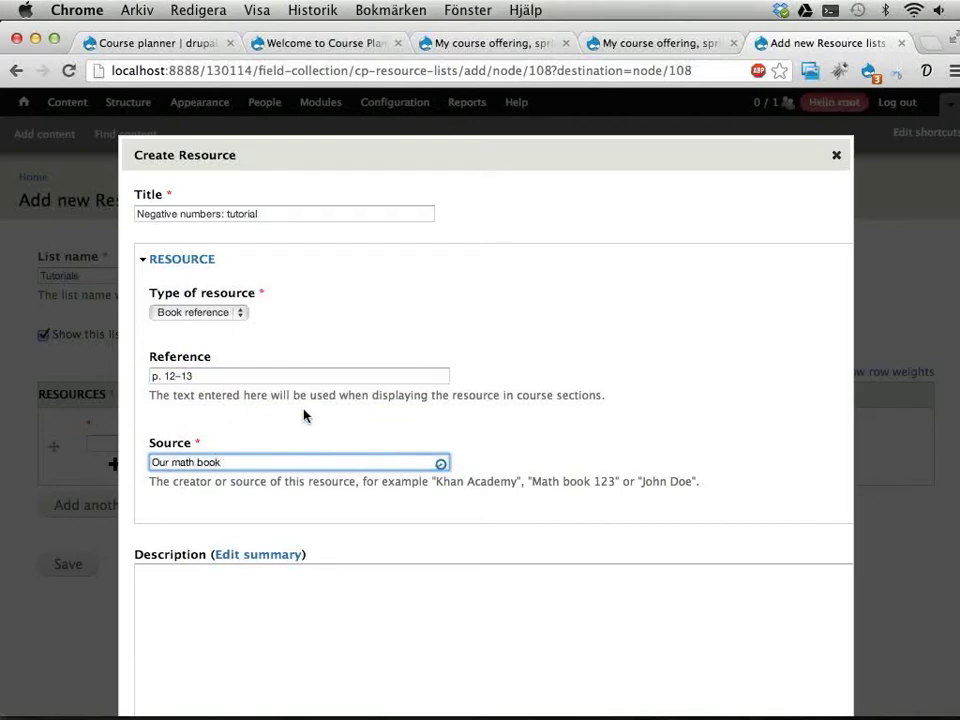
{"action": "scroll", "coordinate": [383, 418], "scroll_direction": "down", "scroll_amount": 3}
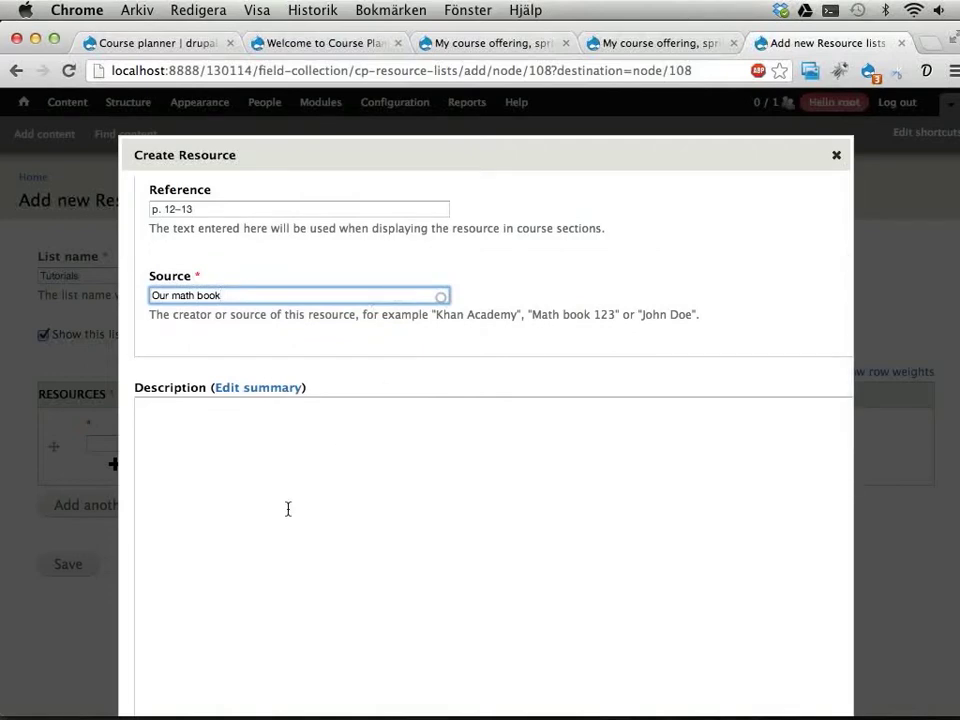
{"action": "scroll", "coordinate": [288, 510], "scroll_direction": "down", "scroll_amount": 10}
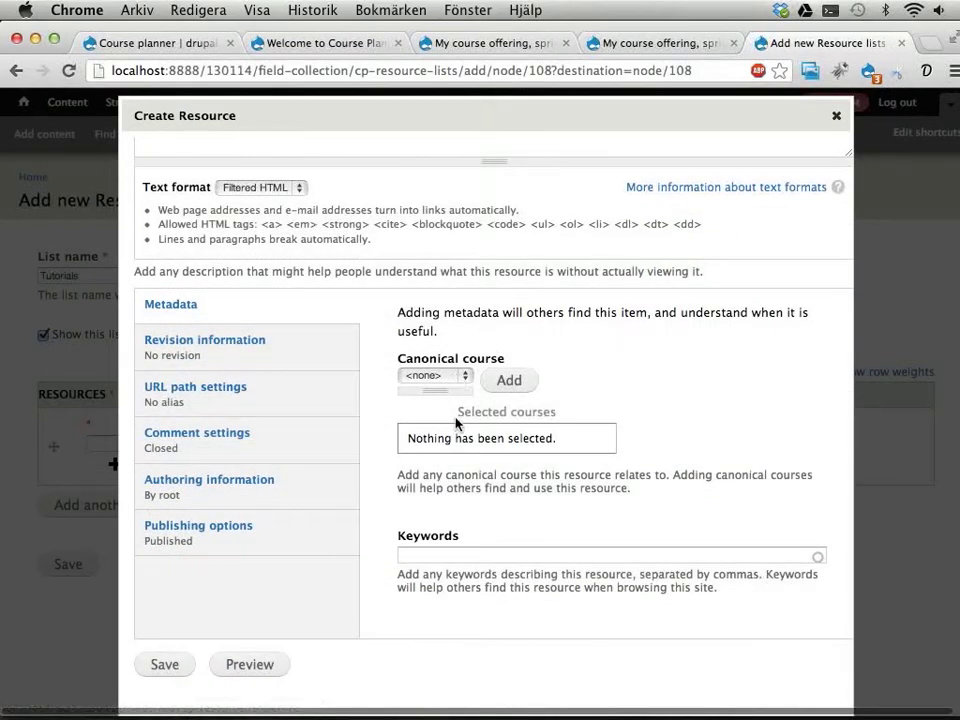
Add the existing keyword "negative numbers" to the resource and save it into the Tutorials list.
{"action": "left_click", "coordinate": [416, 553]}
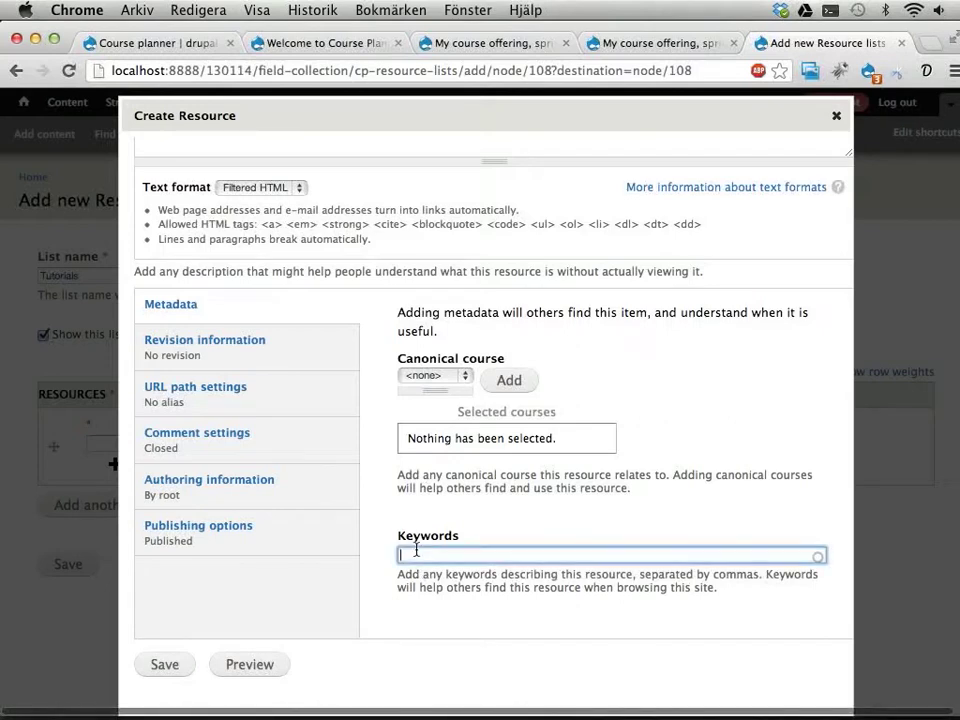
{"action": "type", "text": "nega"}
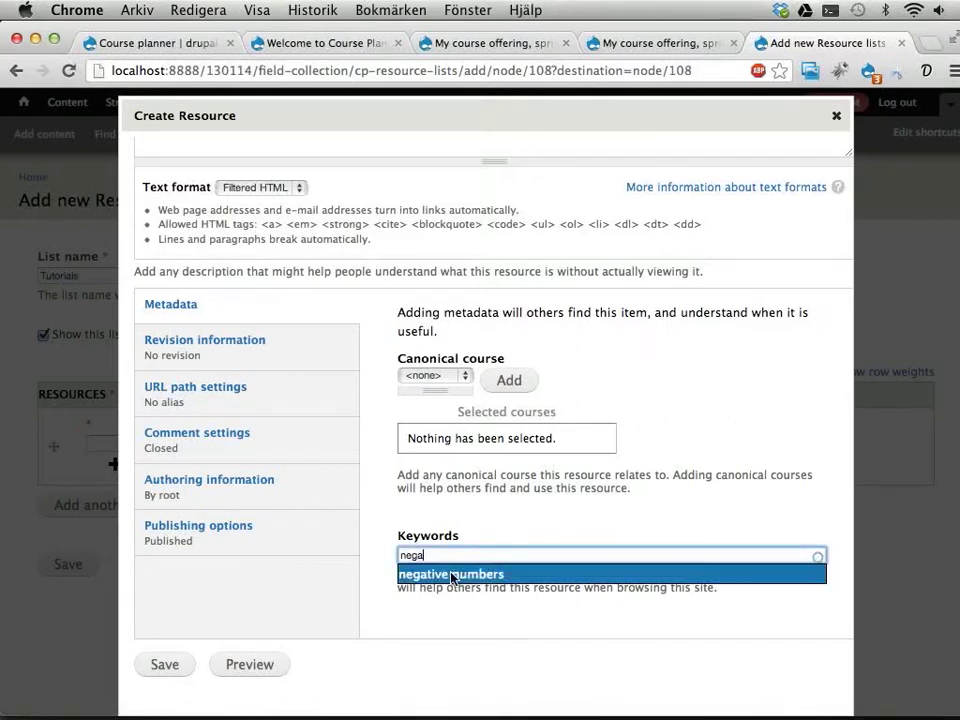
{"action": "left_click", "coordinate": [452, 574]}
{"action": "left_click", "coordinate": [165, 668]}
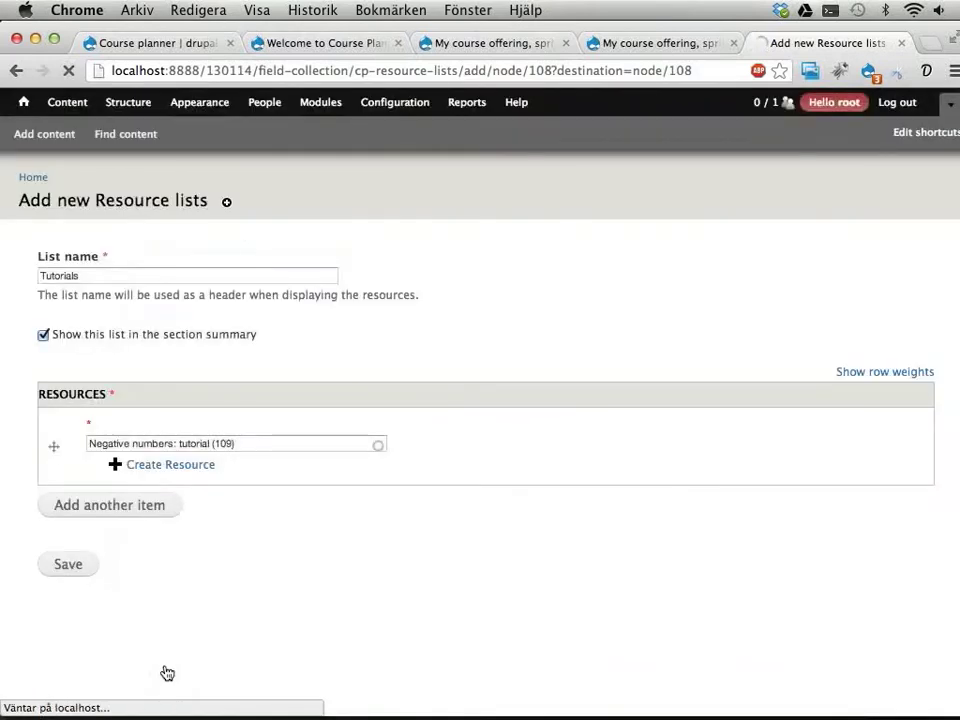
Add another item to the Tutorials list and start creating its resource, titled "Fractions: tutorial" and of type Link: video.
{"action": "left_click", "coordinate": [140, 507]}
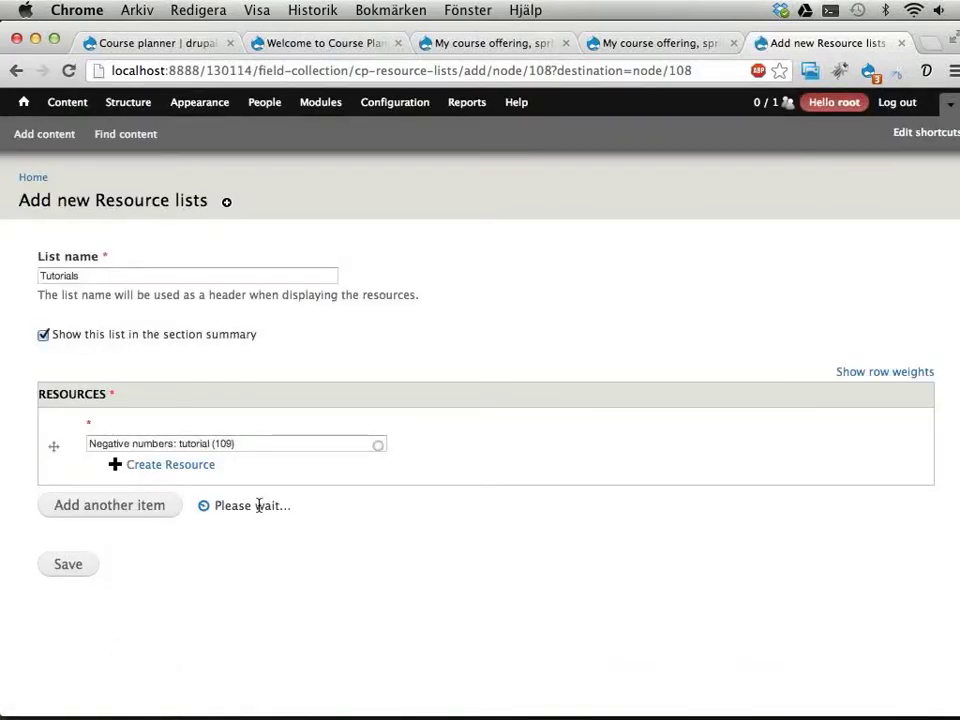
{"action": "left_click", "coordinate": [170, 523]}
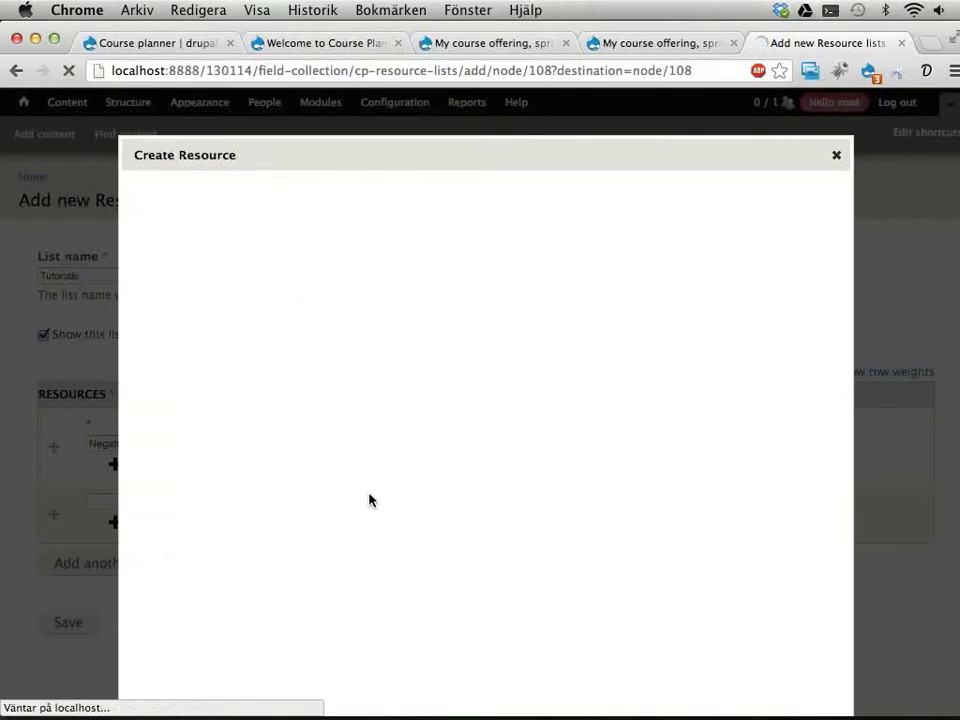
{"action": "left_click", "coordinate": [374, 212]}
{"action": "type", "text": "Fractions"}
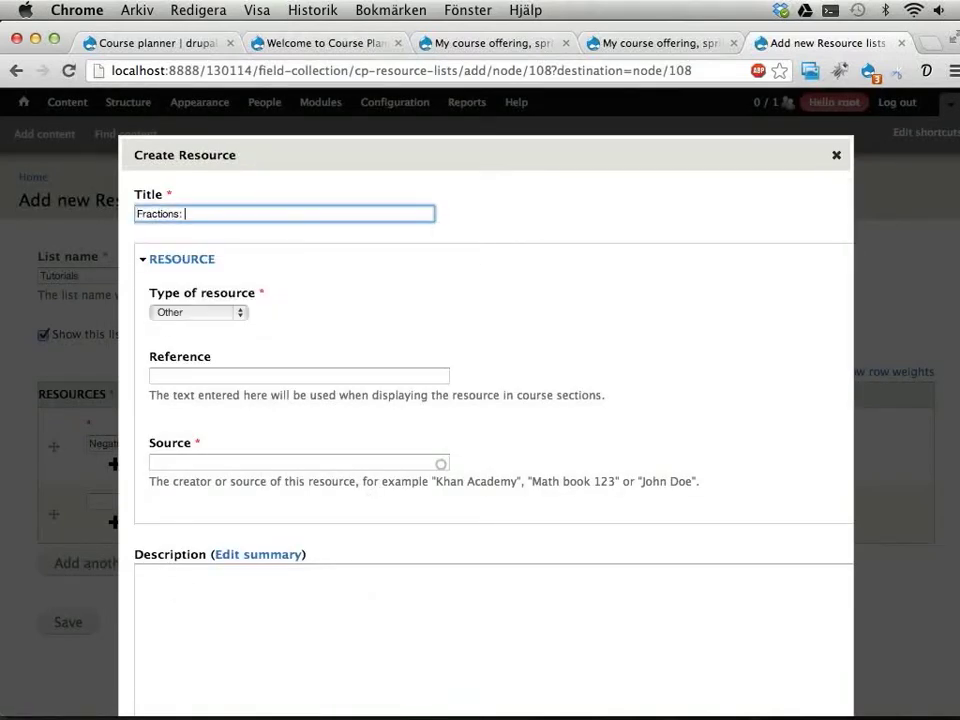
{"action": "type", "text": ": tutorial"}
{"action": "left_click", "coordinate": [218, 314]}
{"action": "left_click", "coordinate": [227, 240]}
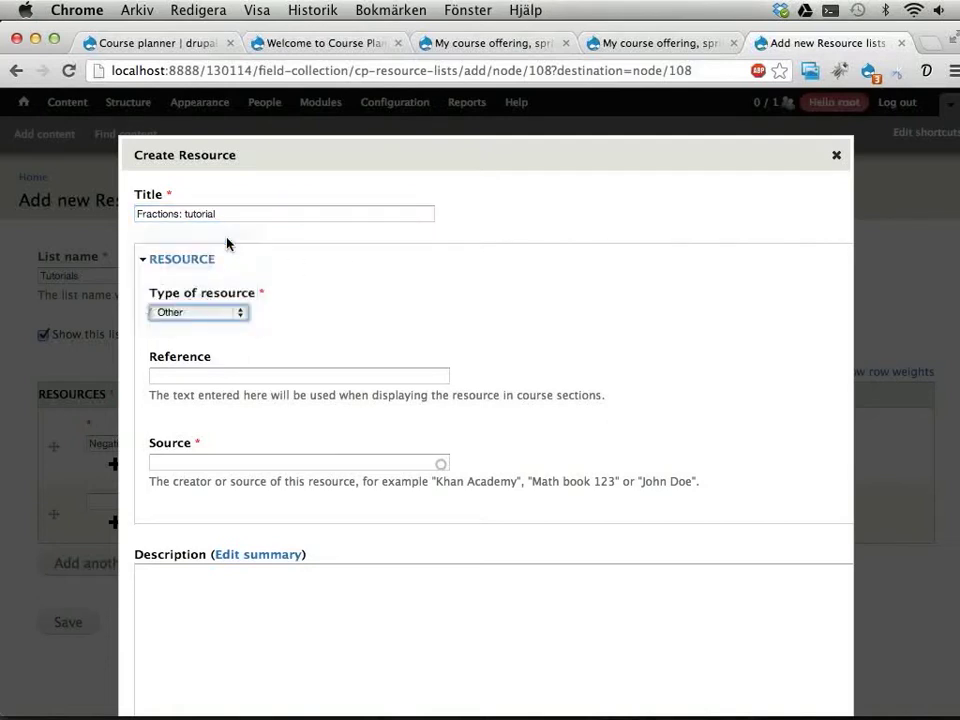
{"action": "left_click", "coordinate": [226, 316]}
{"action": "left_click", "coordinate": [216, 340]}
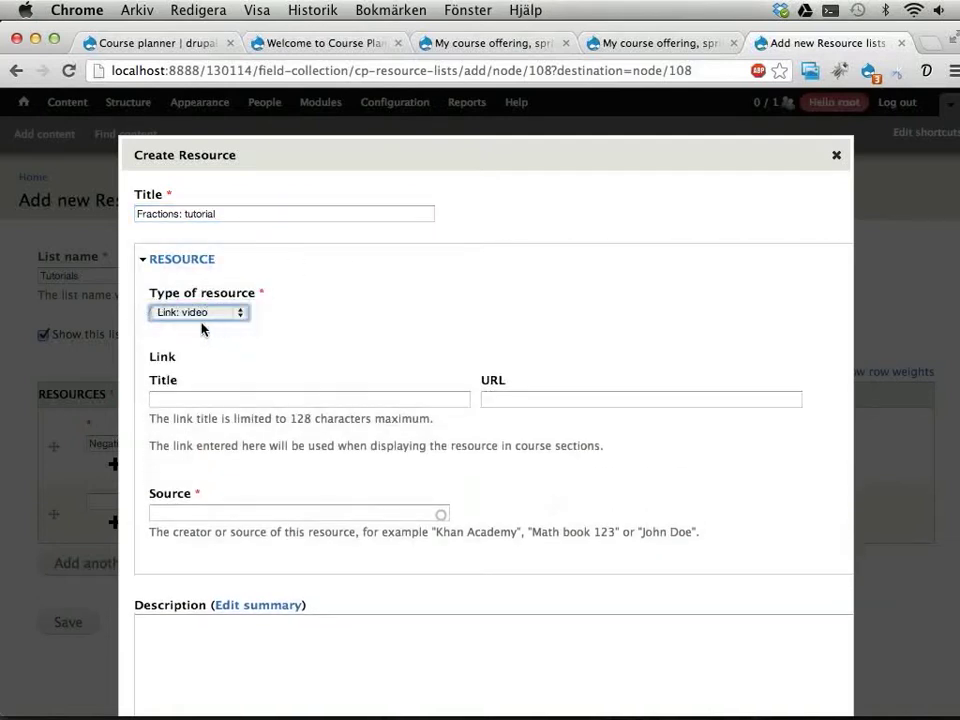
{"action": "left_click", "coordinate": [521, 404]}
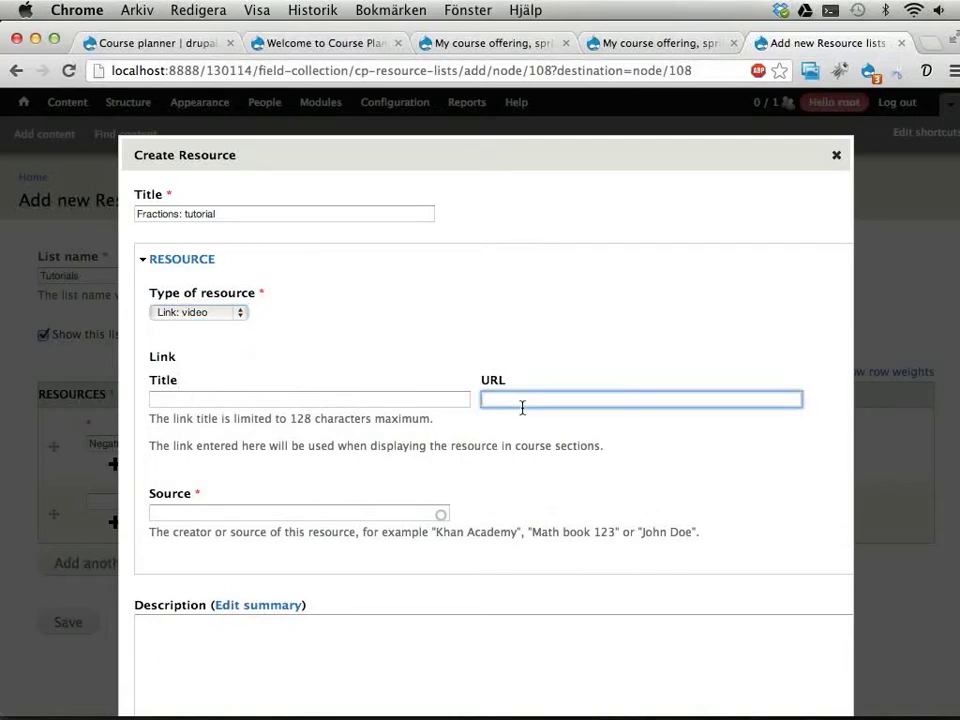
{"action": "type", "text": "http:/"}
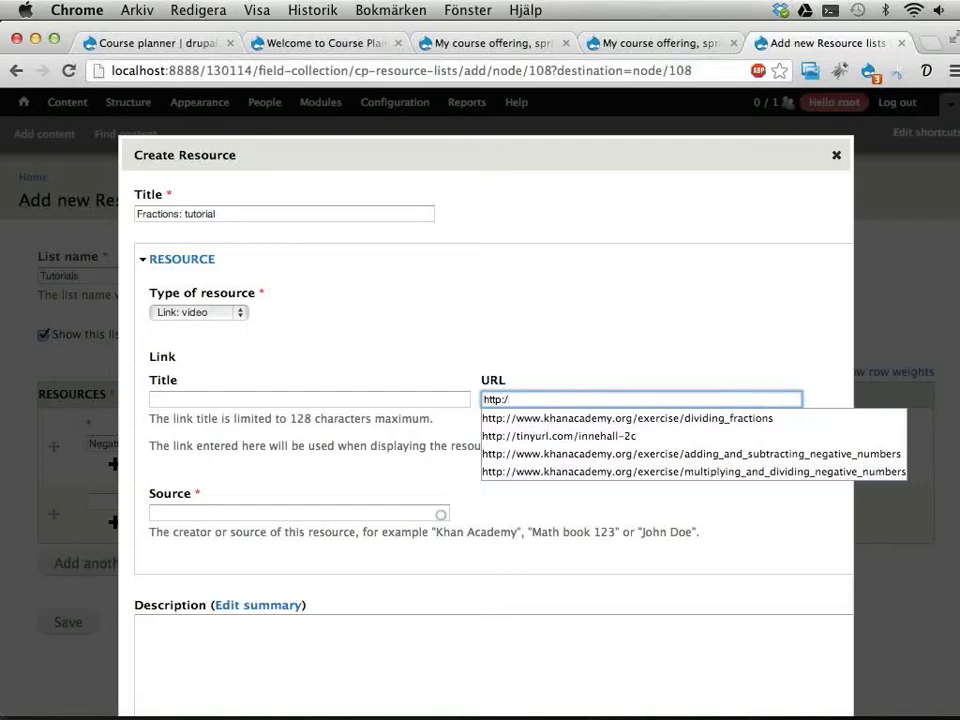
{"action": "type", "text": "/yout"}
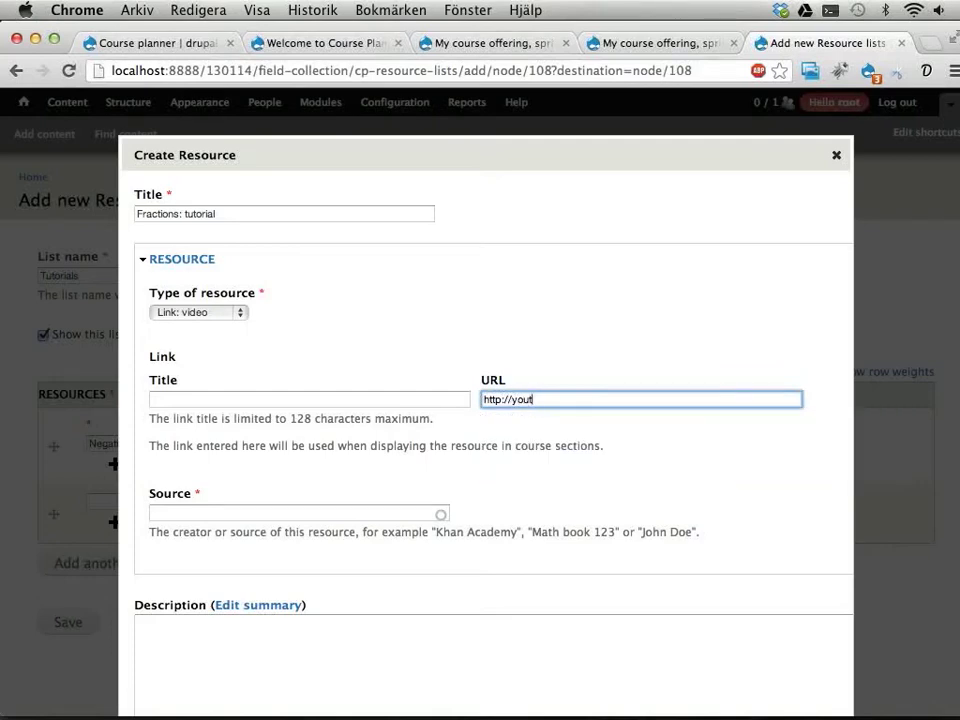
{"action": "type", "text": "ube.com/"}
{"action": "left_click", "coordinate": [385, 391]}
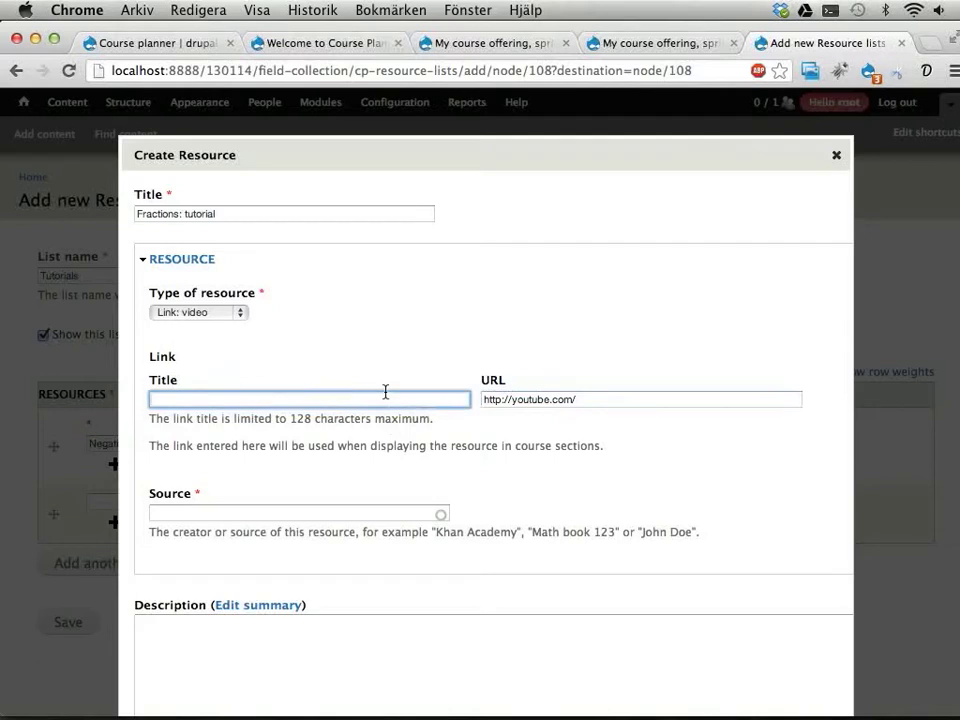
{"action": "type", "text": "Video tutorial o"}
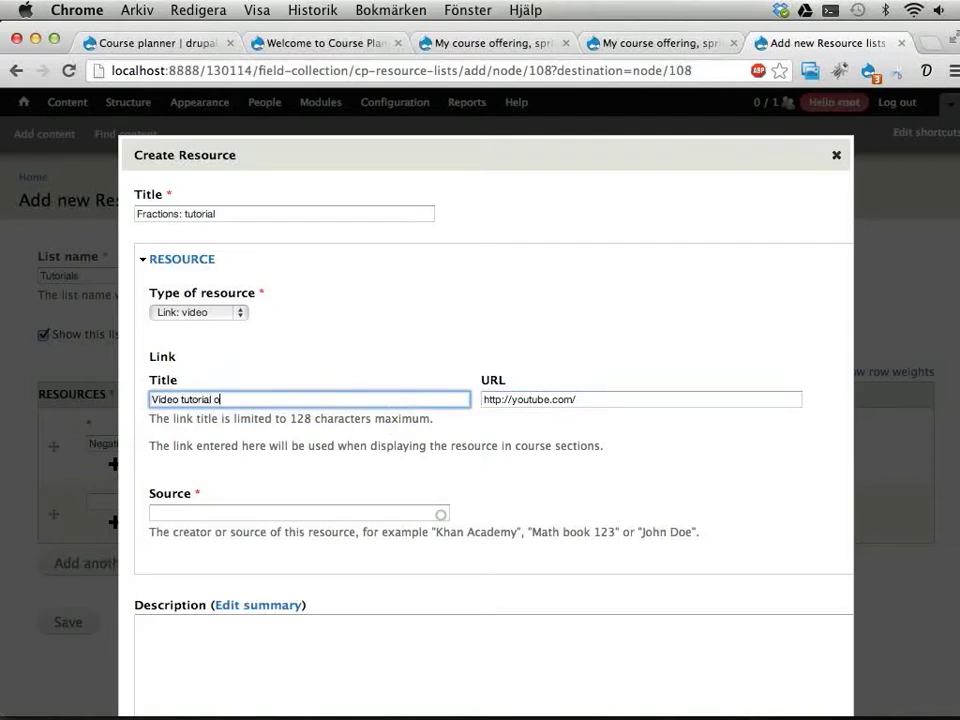
{"action": "type", "text": "n YouTube"}
{"action": "left_click", "coordinate": [300, 511]}
{"action": "type", "text": "Johan Falk"}
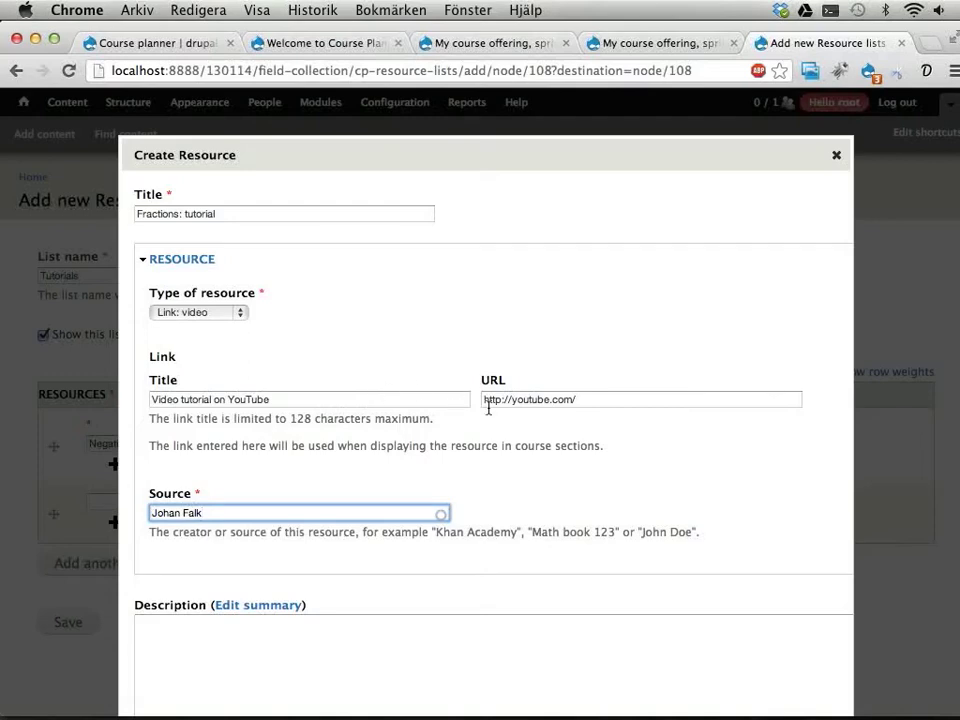
Add the existing keyword "fractions", save the resource, and save the Tutorials list.
{"action": "scroll", "coordinate": [488, 407], "scroll_direction": "down", "scroll_amount": 10}
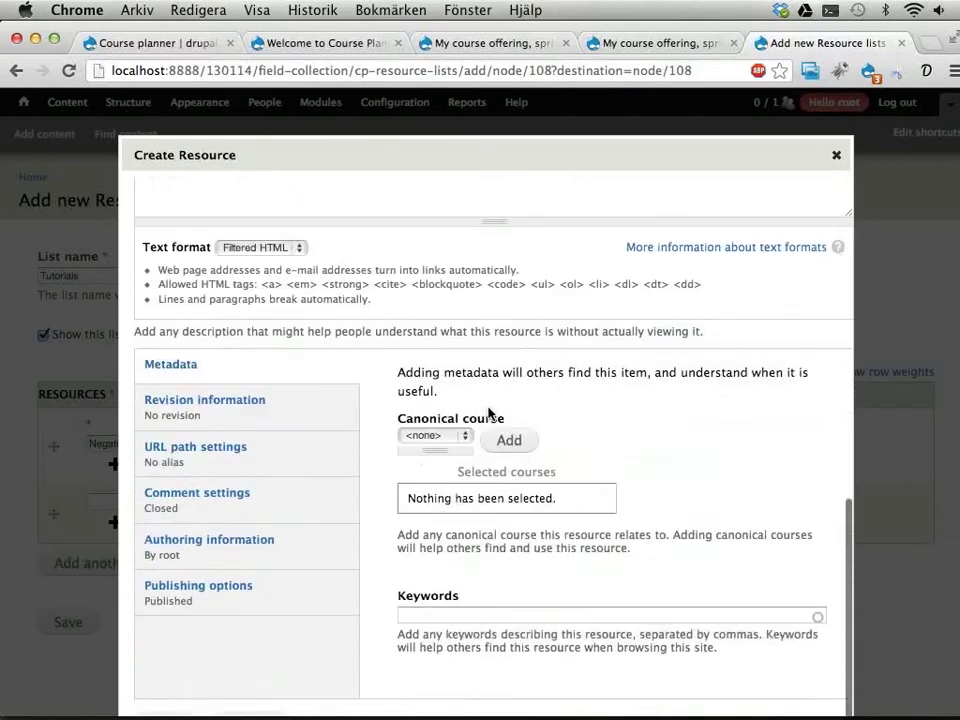
{"action": "left_click", "coordinate": [424, 612]}
{"action": "type", "text": "frac"}
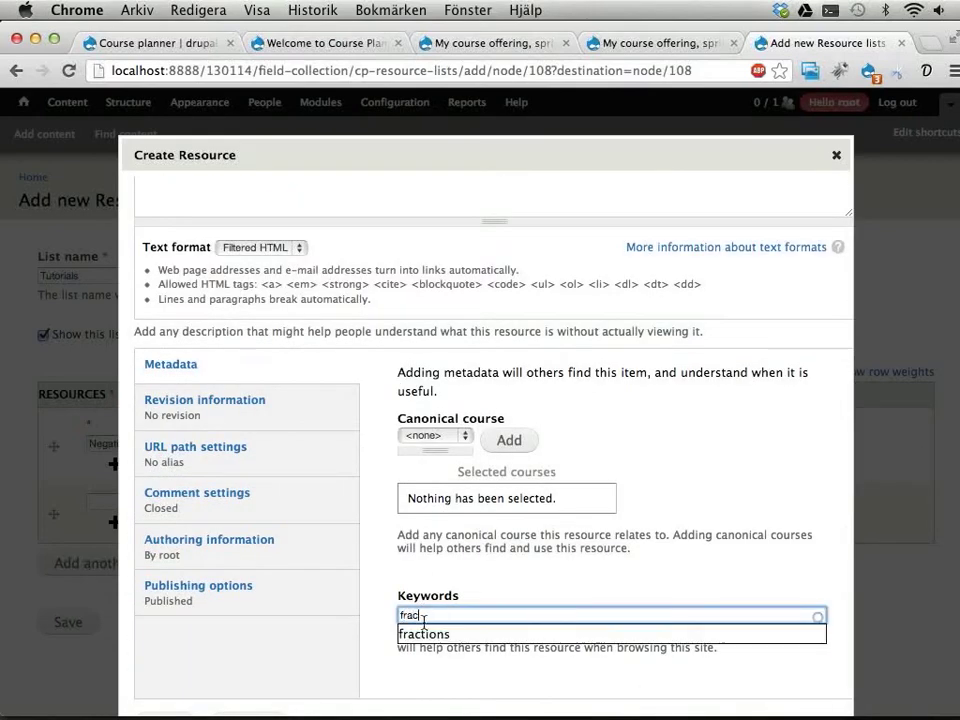
{"action": "left_click", "coordinate": [402, 633]}
{"action": "scroll", "coordinate": [330, 625], "scroll_direction": "down", "scroll_amount": 2}
{"action": "left_click", "coordinate": [165, 665]}
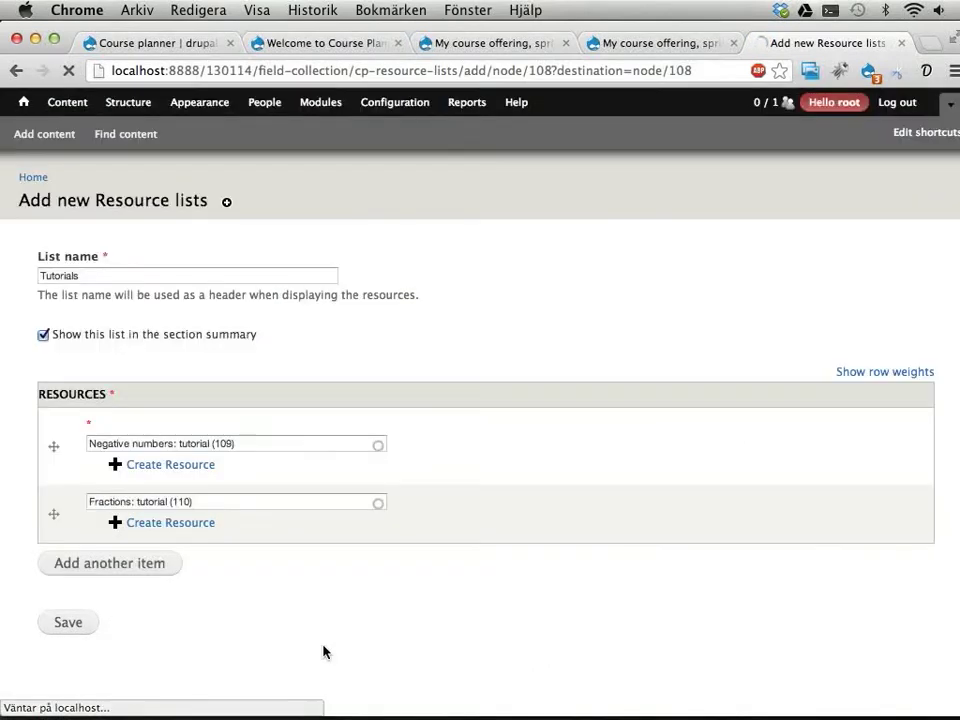
{"action": "left_click", "coordinate": [72, 624]}
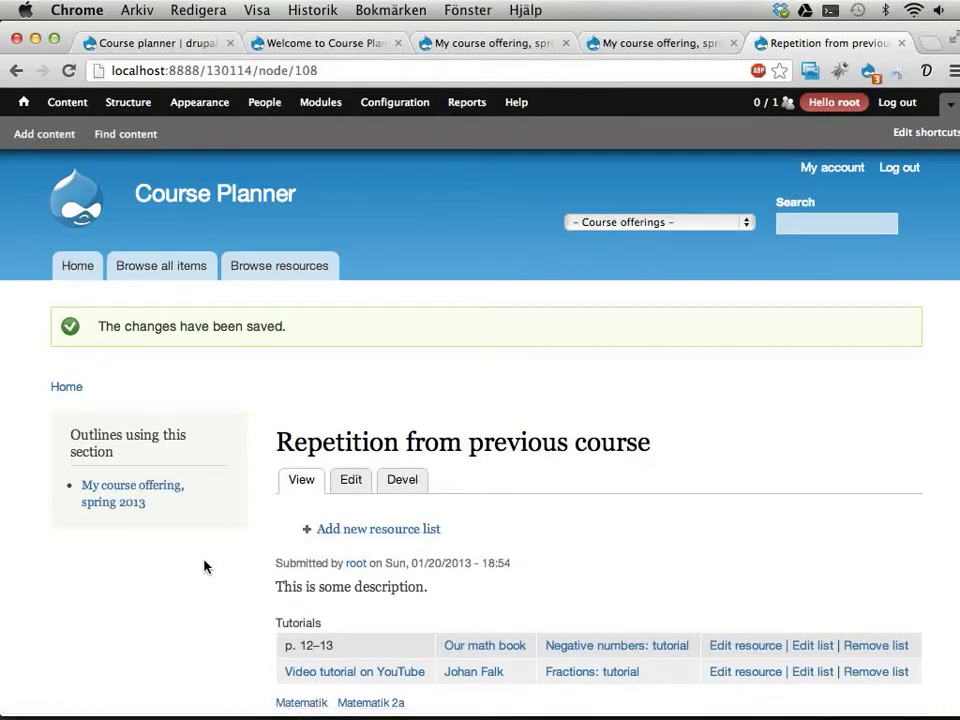
Review the Tutorials list on the section page and look at the page of the "Negative numbers: tutorial" resource.
{"action": "scroll", "coordinate": [536, 523], "scroll_direction": "down", "scroll_amount": 5}
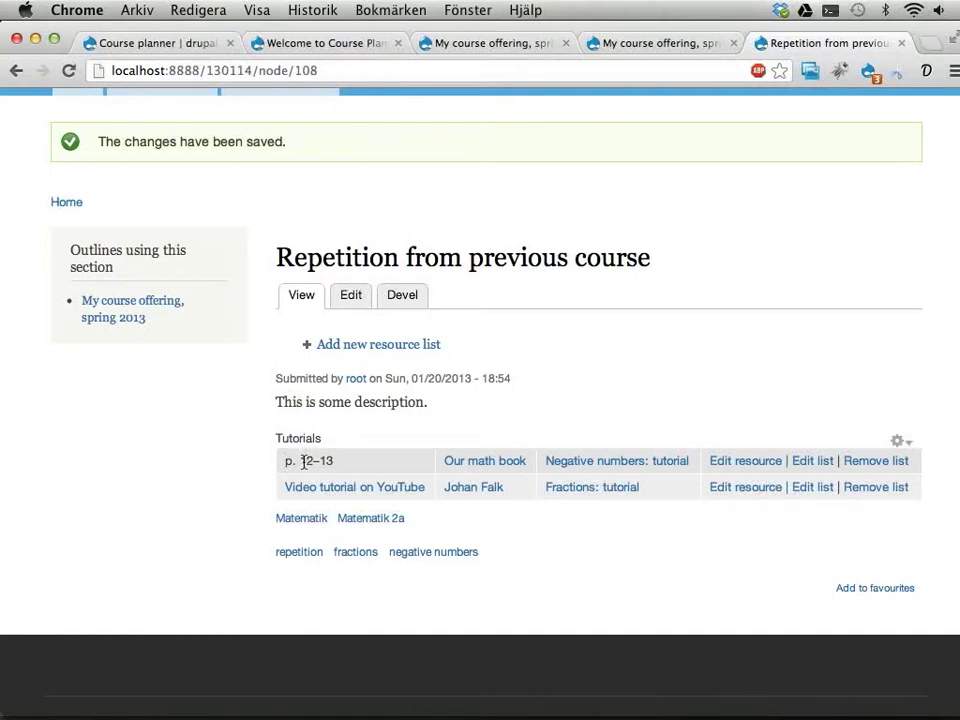
{"action": "left_click_drag", "start_coordinate": [285, 465], "coordinate": [338, 465]}
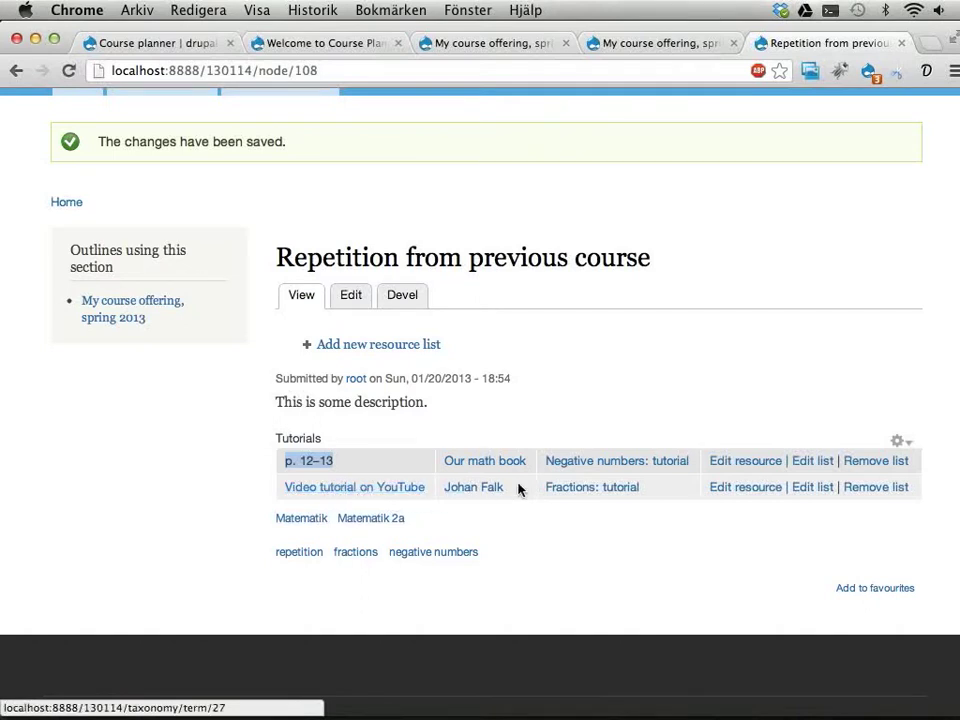
{"action": "left_click", "coordinate": [601, 473]}
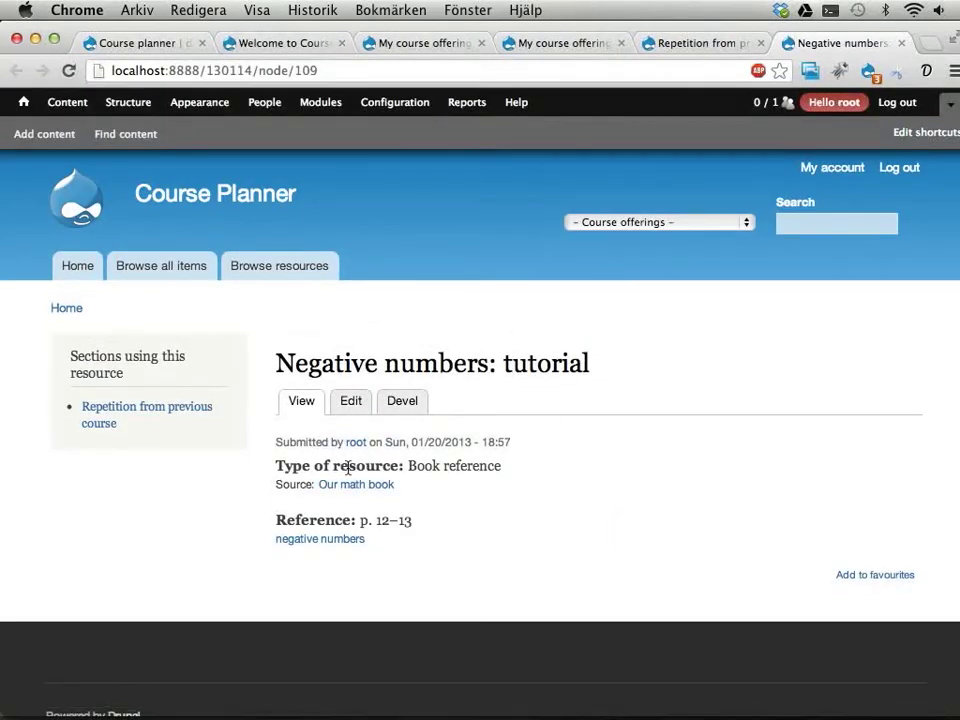
{"action": "key", "text": "super+w"}
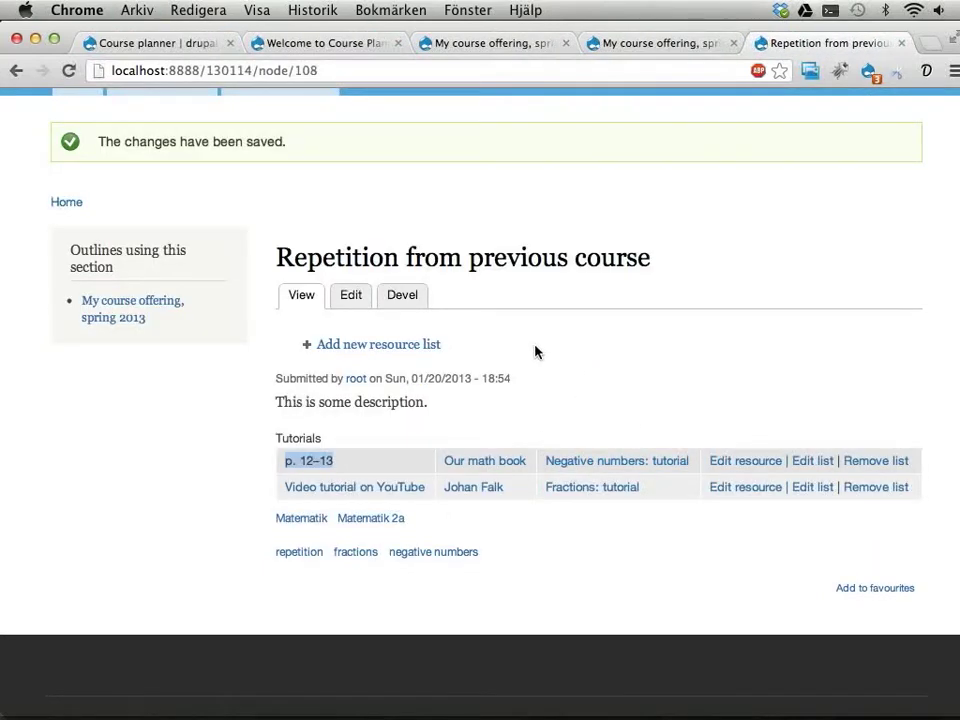
Start another resource list for the section, name it "Exercises", and have it shown in the section summary.
{"action": "left_click", "coordinate": [381, 354]}
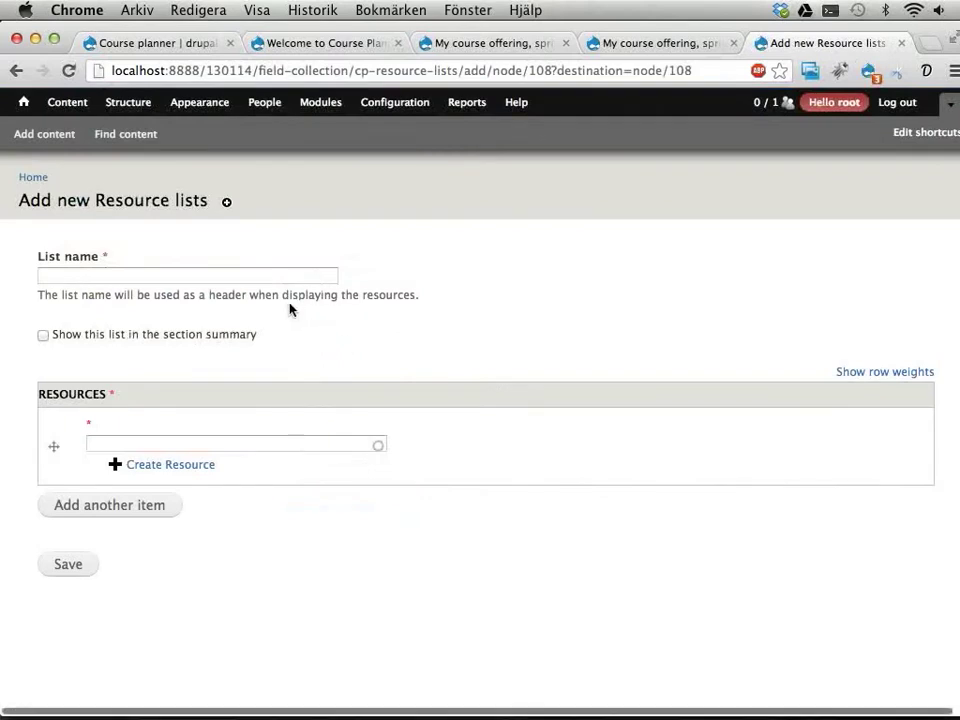
{"action": "left_click", "coordinate": [278, 276]}
{"action": "type", "text": "Ex"}
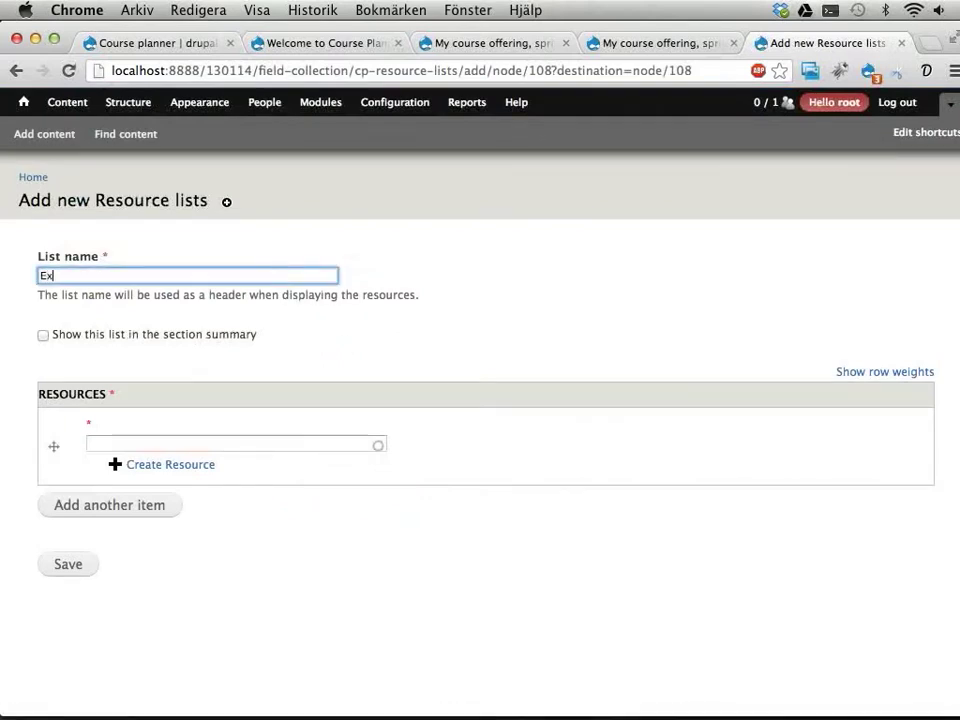
{"action": "type", "text": "ercises"}
{"action": "left_click", "coordinate": [184, 337]}
Start creating a resource for the Exercises list, titled "Repetition resources in the book" and of type Book reference.
{"action": "left_click", "coordinate": [130, 466]}
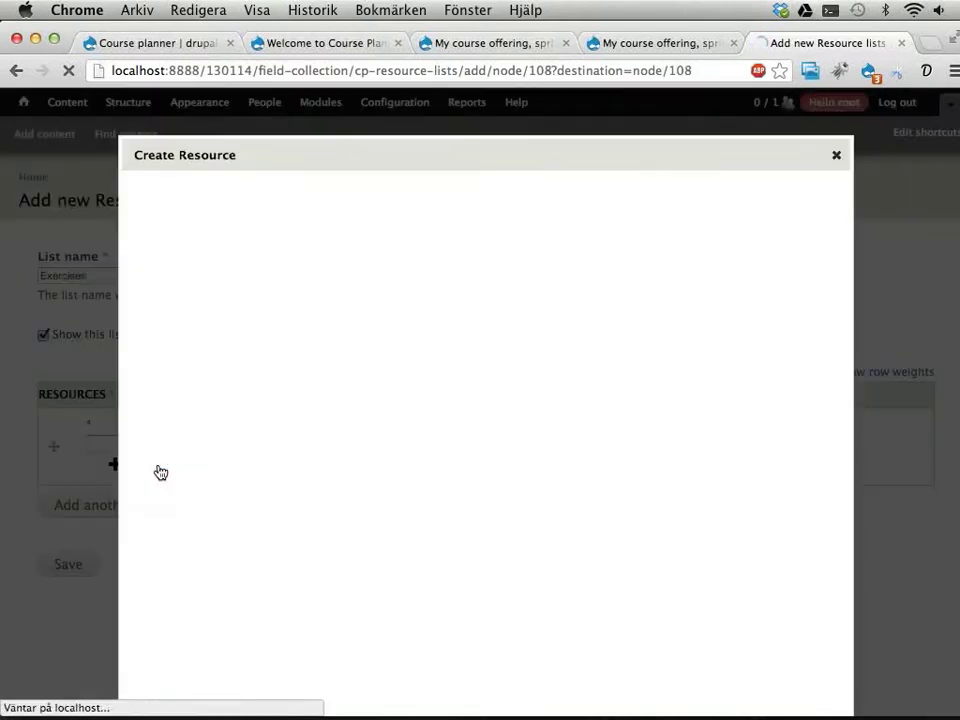
{"action": "left_click", "coordinate": [350, 212]}
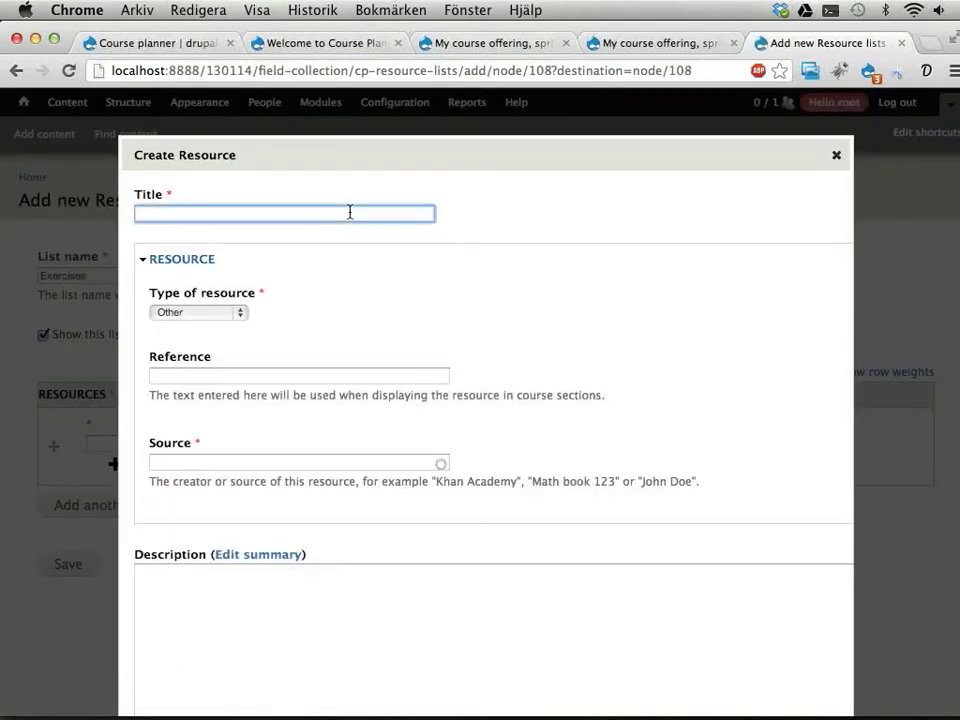
{"action": "type", "text": "Repet"}
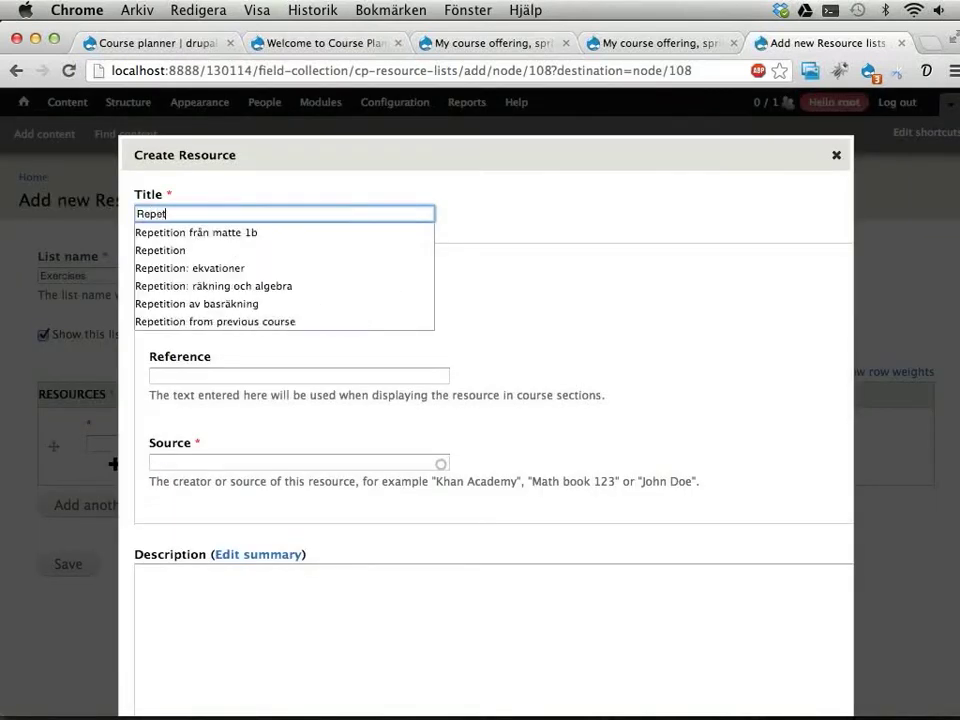
{"action": "type", "text": "ition resources from"}
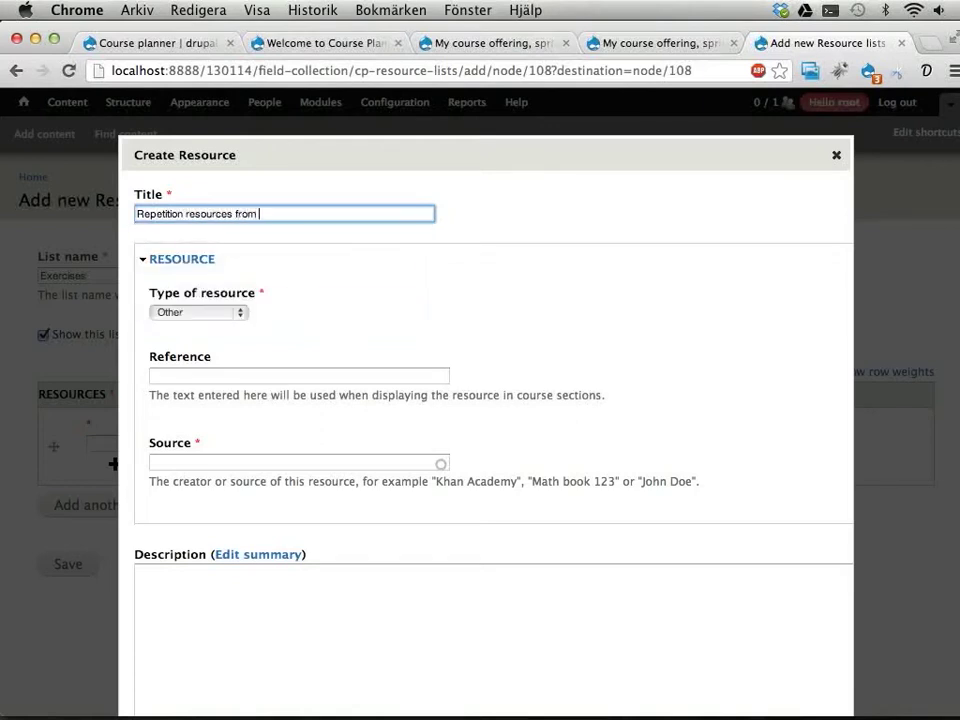
{"action": "key", "text": "BackSpace"}
{"action": "key", "text": "BackSpace"}
{"action": "key", "text": "BackSpace"}
{"action": "key", "text": "BackSpace"}
{"action": "type", "text": "in the book"}
{"action": "left_click", "coordinate": [220, 312]}
{"action": "left_click", "coordinate": [210, 238]}
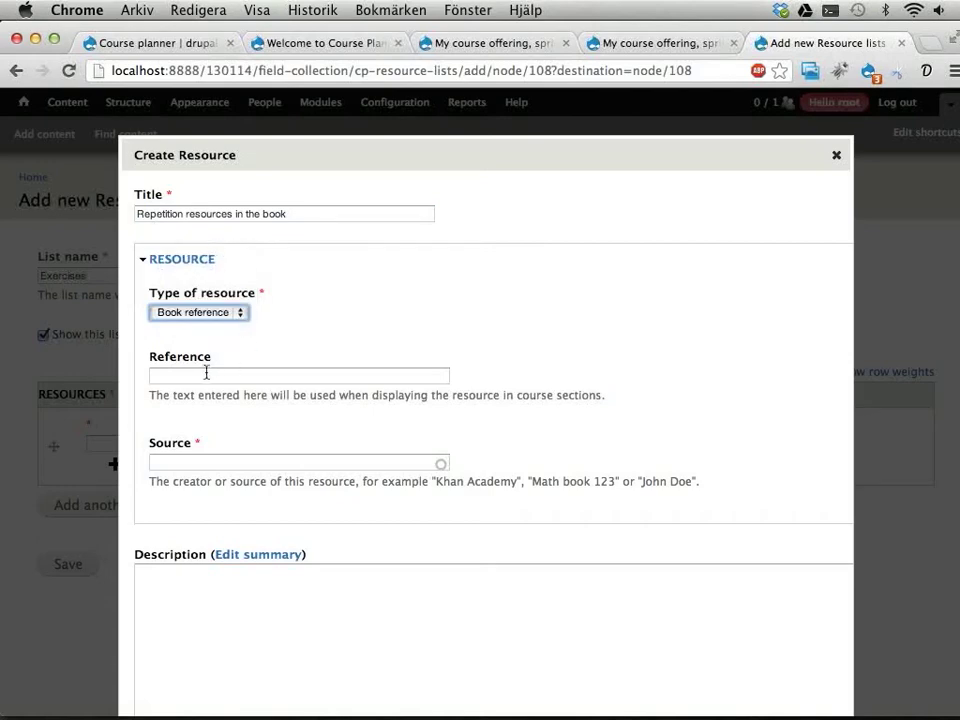
Set the exercise resource's reference to "1000–1082" and its source to "Our math book".
{"action": "left_click", "coordinate": [203, 373]}
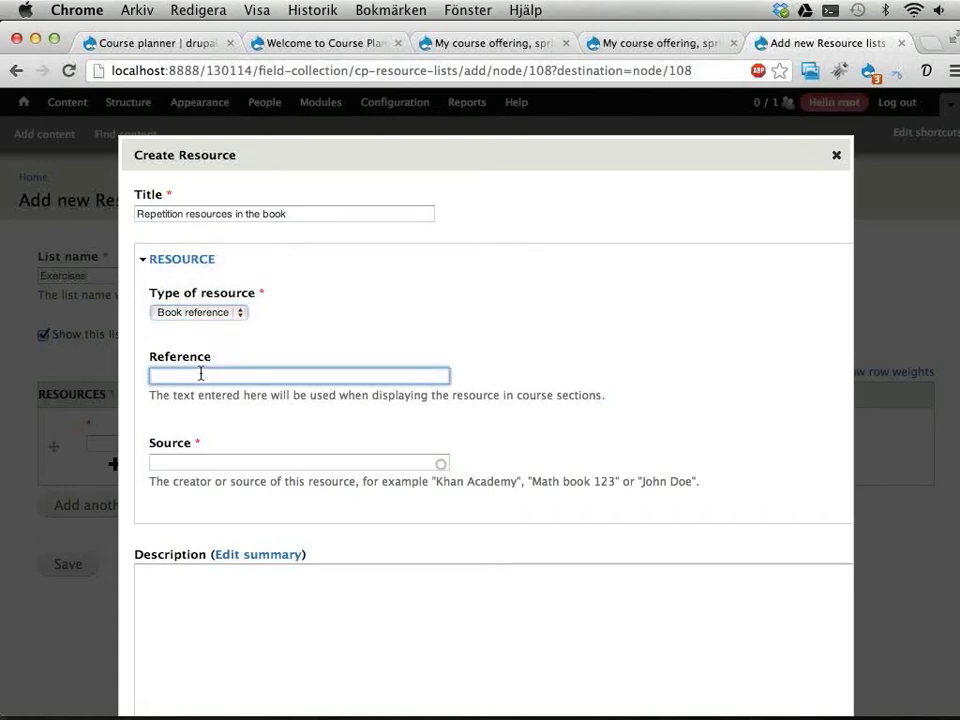
{"action": "type", "text": "1000-1082"}
{"action": "left_click", "coordinate": [180, 461]}
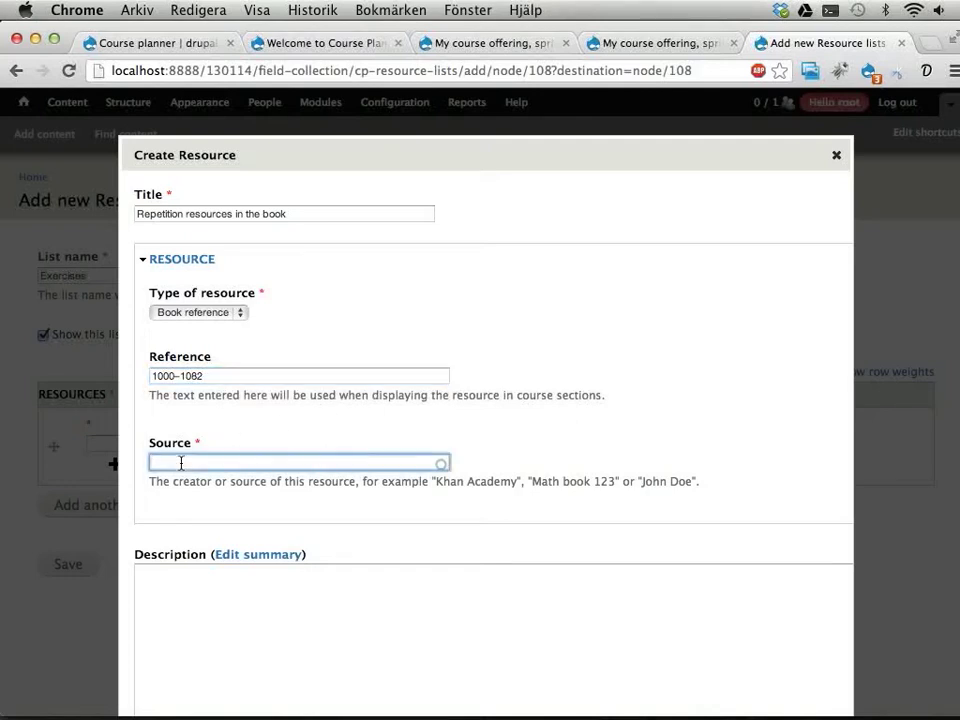
{"action": "type", "text": "bo"}
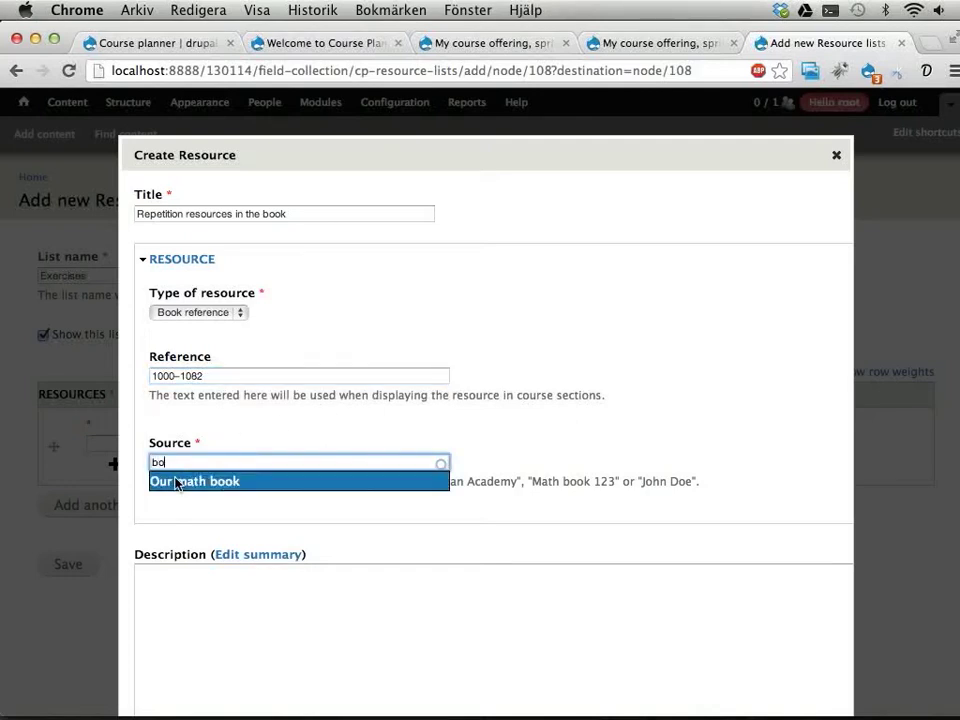
{"action": "left_click", "coordinate": [176, 482]}
Give the book exercise resource the keywords "fractions, negative numbers" and save it into the Exercises list.
{"action": "scroll", "coordinate": [265, 430], "scroll_direction": "down", "scroll_amount": 5}
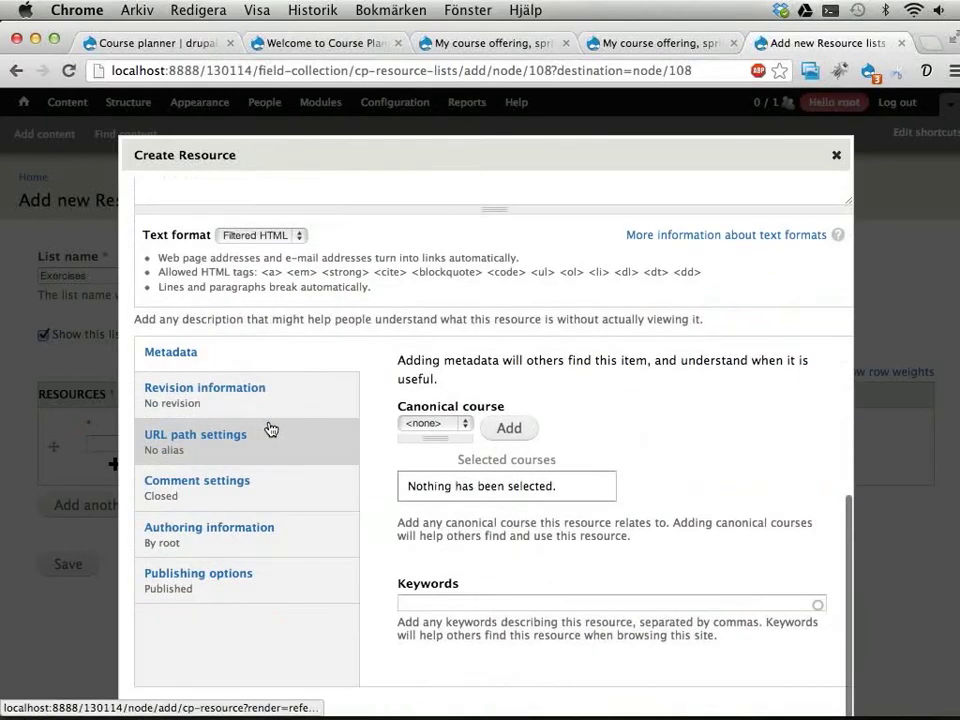
{"action": "left_click", "coordinate": [402, 603]}
{"action": "type", "text": "fractions"}
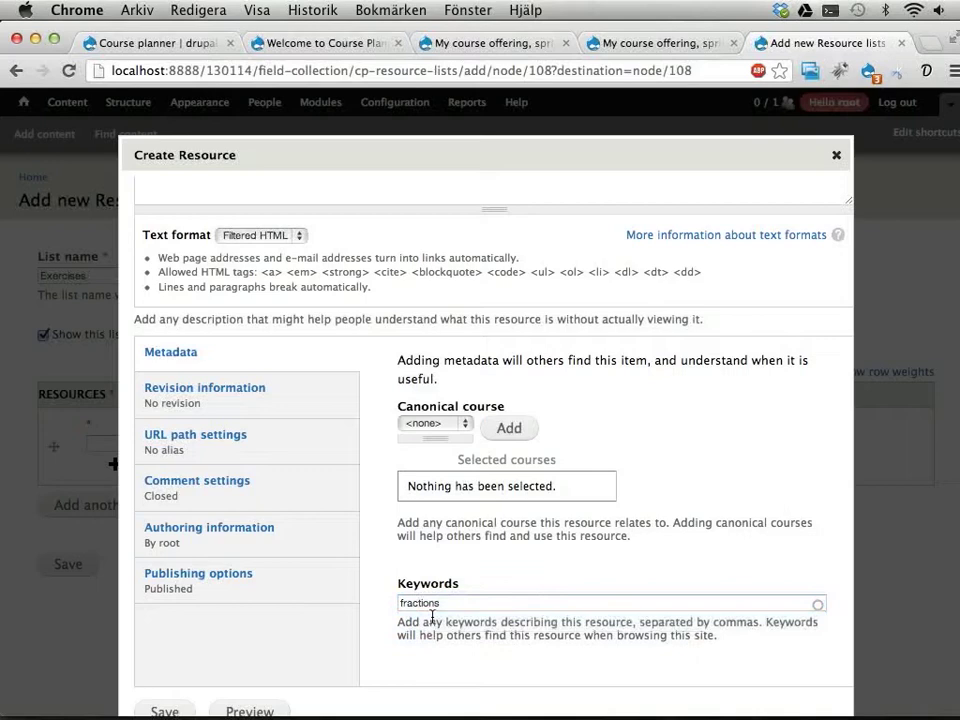
{"action": "left_click", "coordinate": [458, 607]}
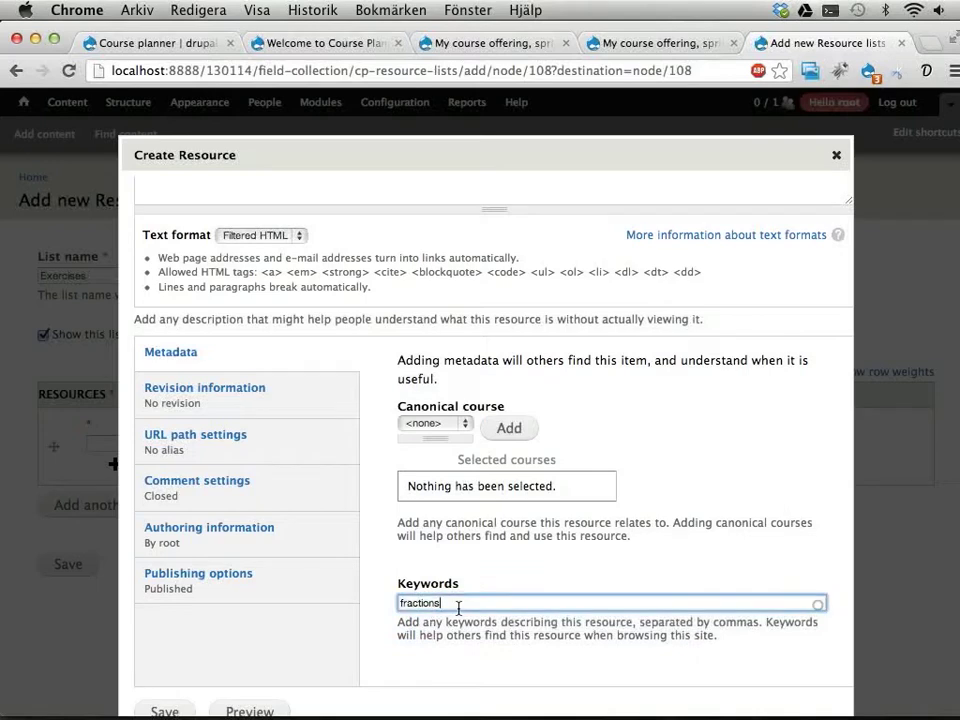
{"action": "type", "text": ", neg"}
{"action": "left_click", "coordinate": [420, 620]}
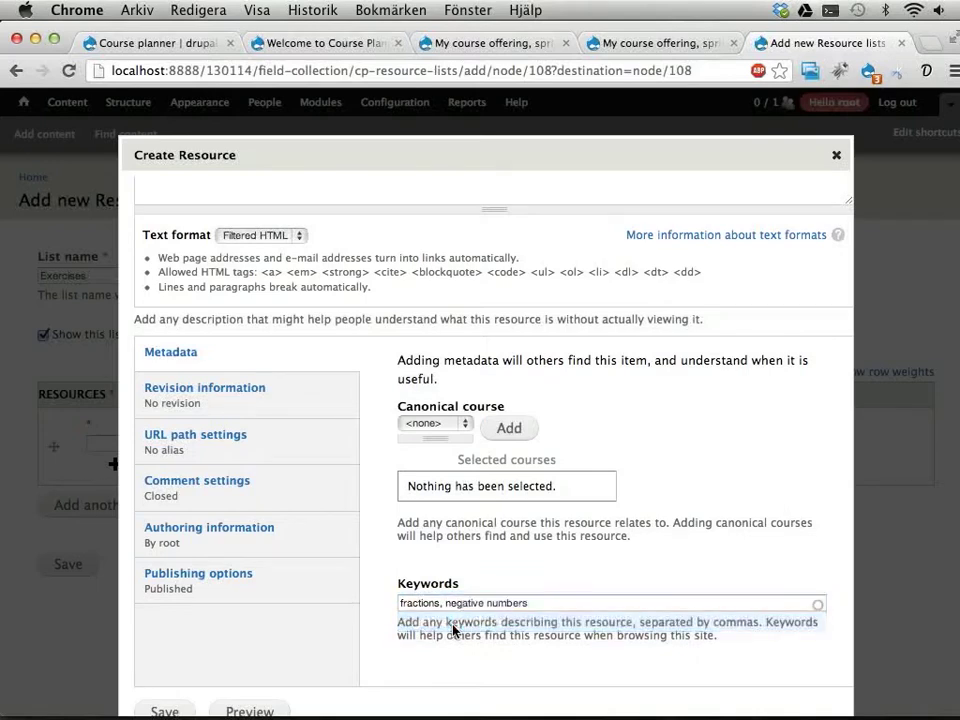
{"action": "scroll", "coordinate": [315, 624], "scroll_direction": "down", "scroll_amount": 2}
{"action": "left_click", "coordinate": [165, 664]}
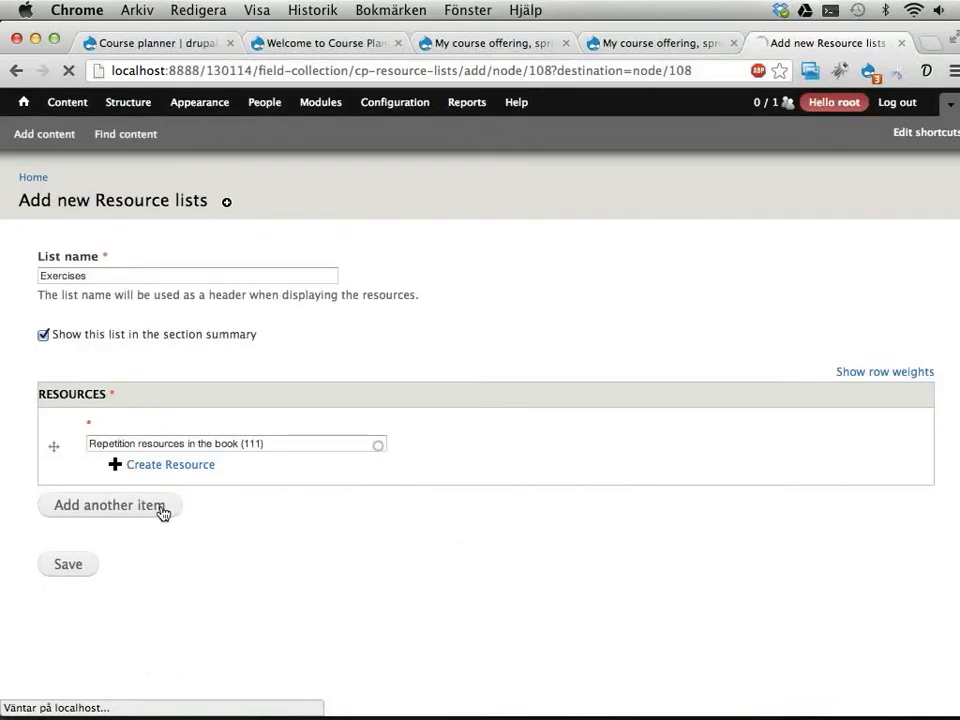
Add another resource row to the Exercises list and start creating a new resource for it.
{"action": "left_click", "coordinate": [140, 509]}
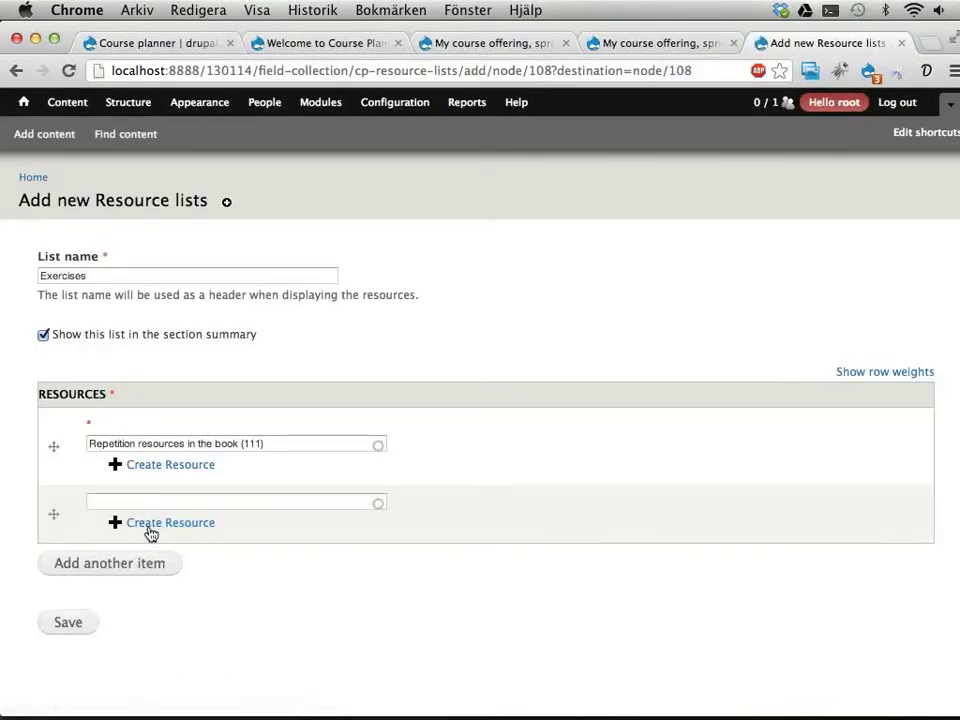
{"action": "left_click", "coordinate": [149, 528]}
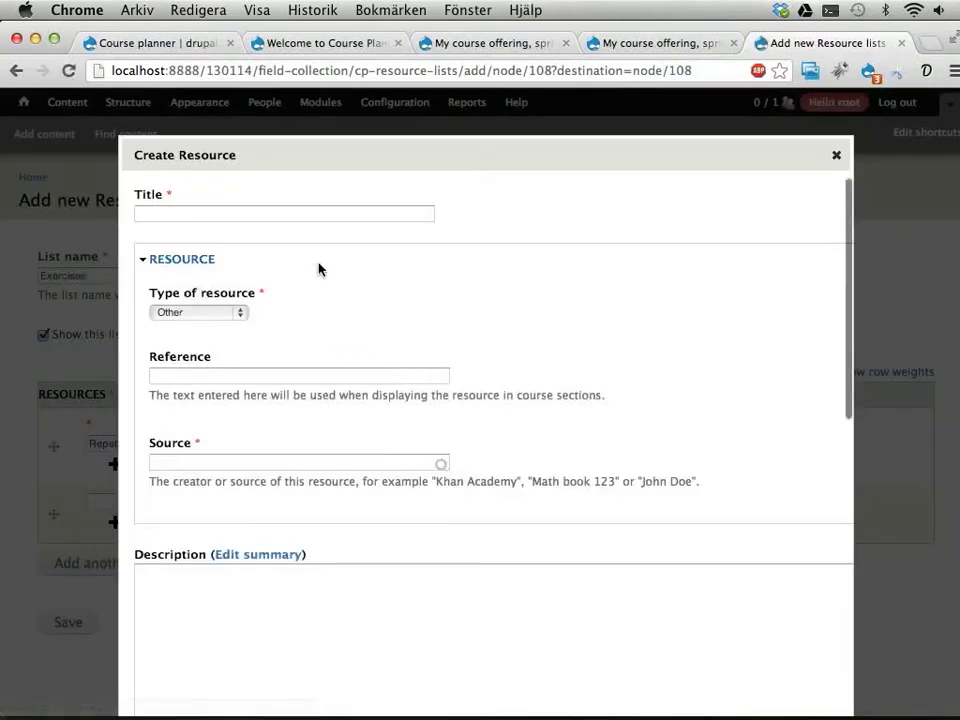
{"action": "left_click", "coordinate": [322, 211]}
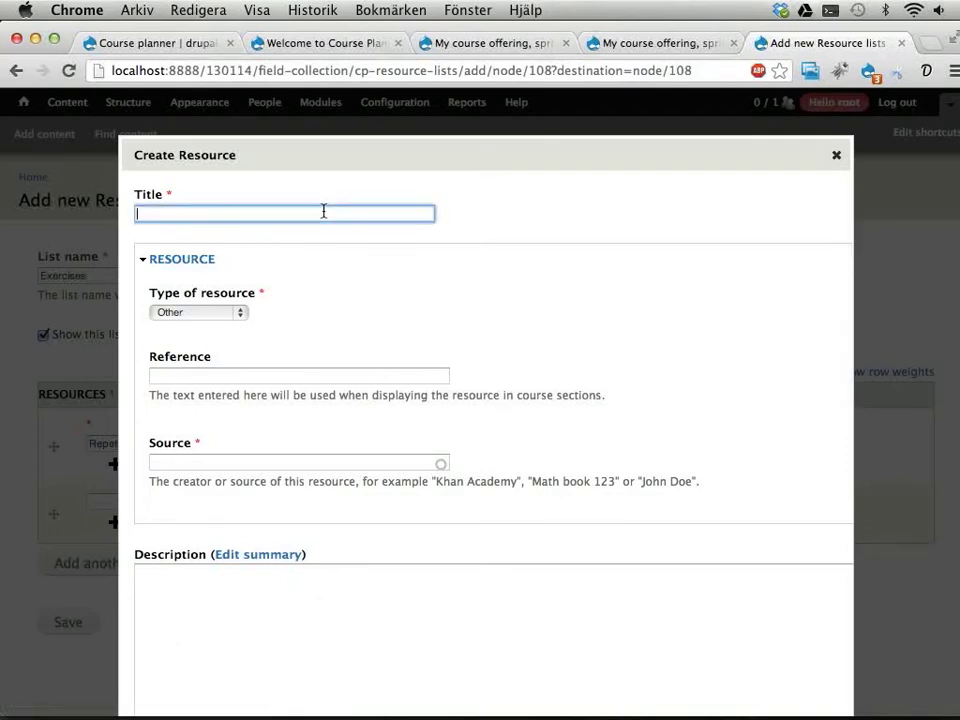
Title the new resource "Adding and subtracting negative numbers".
{"action": "type", "text": "Nega"}
{"action": "key", "text": "BackSpace"}
{"action": "key", "text": "BackSpace"}
{"action": "key", "text": "BackSpace"}
{"action": "key", "text": "BackSpace"}
{"action": "type", "text": "Ad"}
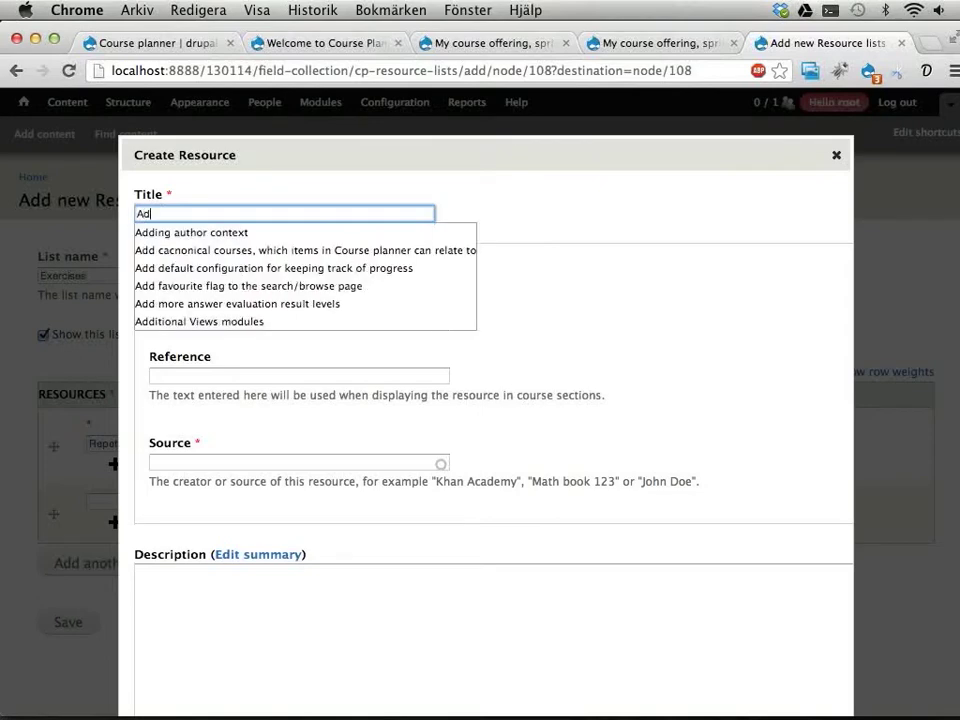
{"action": "type", "text": "ding and subtrac"}
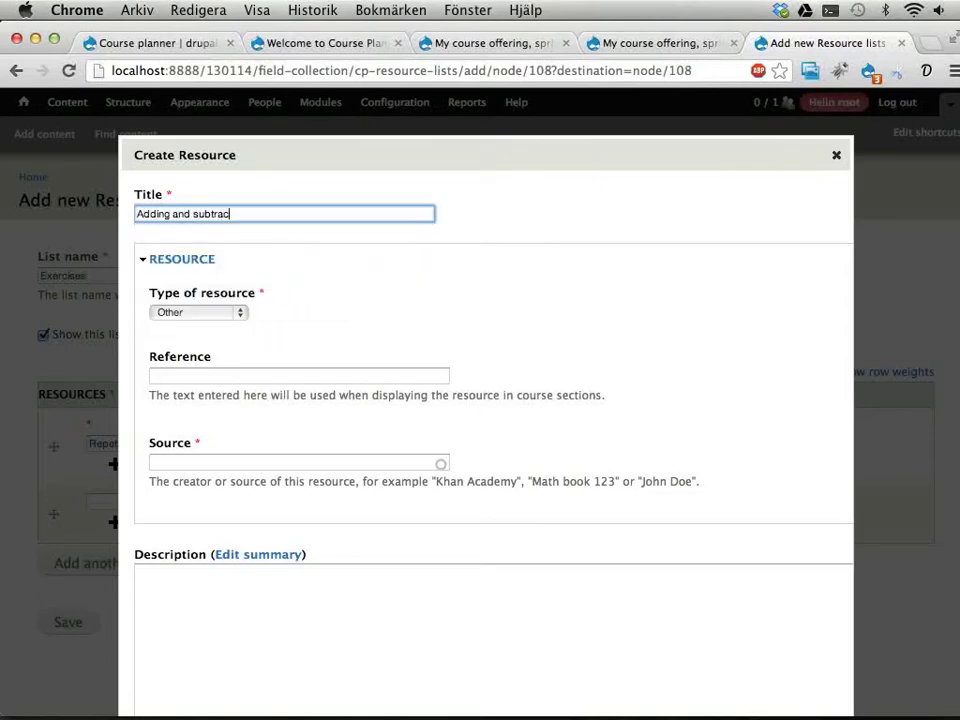
{"action": "type", "text": "ting negative numbers"}
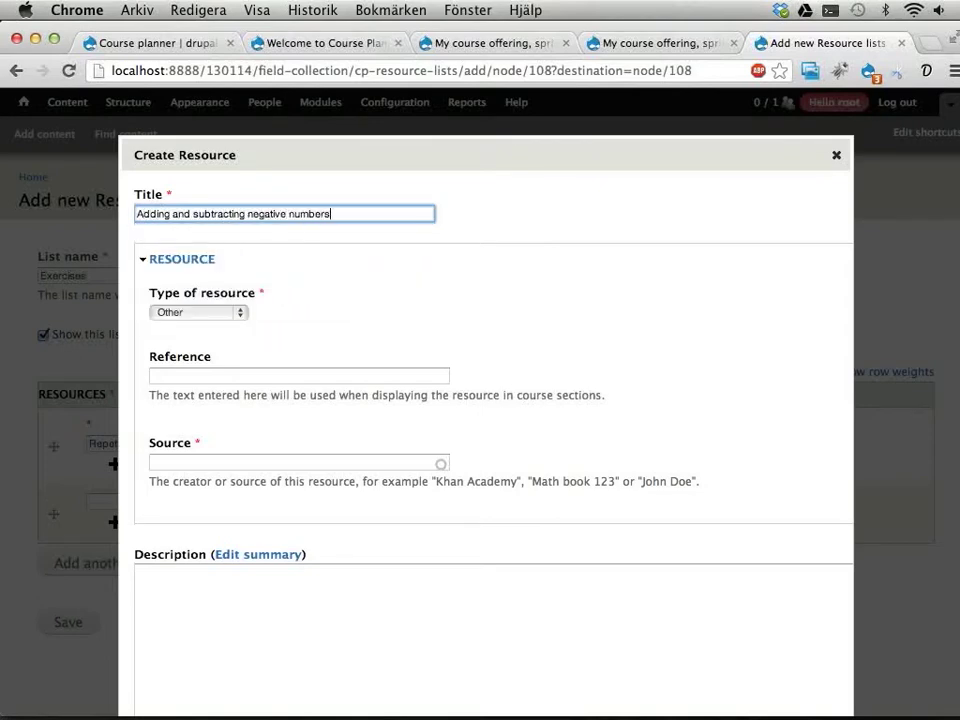
{"action": "left_click", "coordinate": [221, 312]}
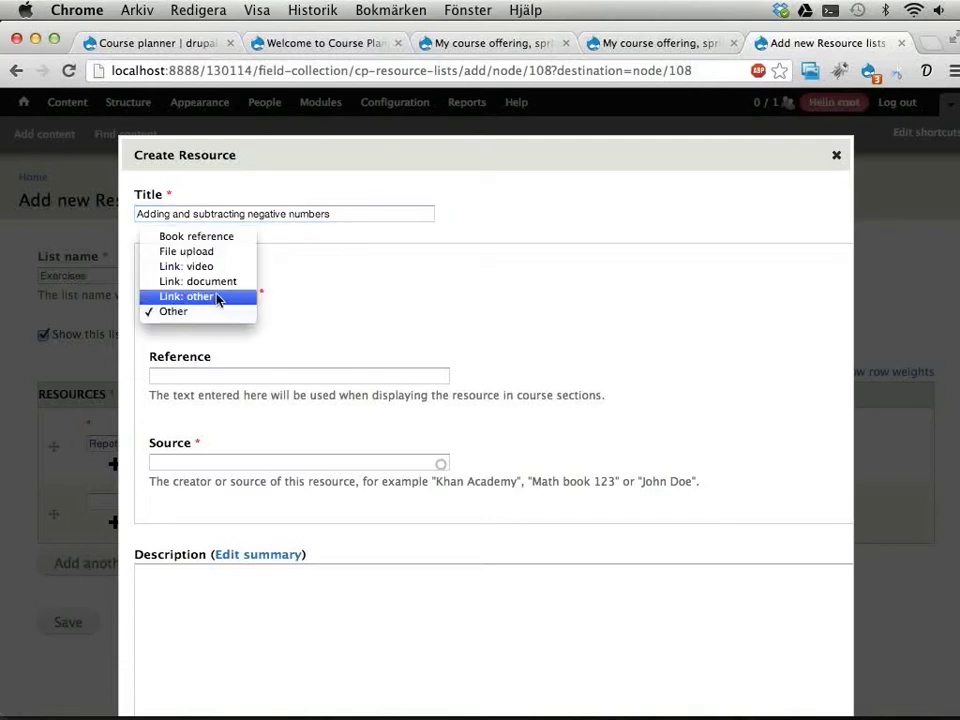
{"action": "left_click", "coordinate": [218, 297]}
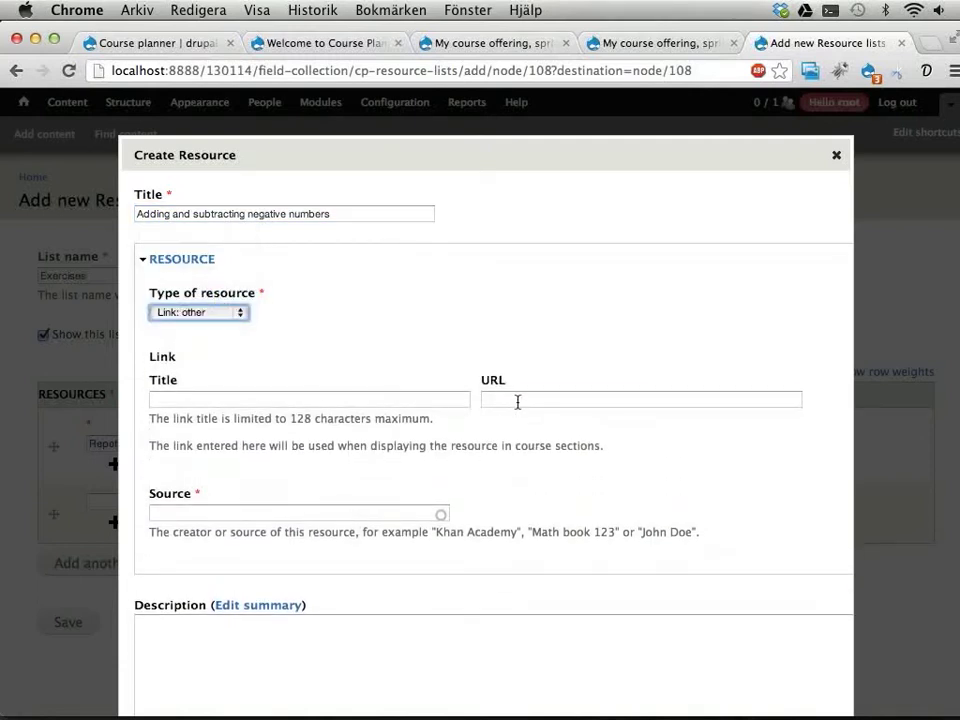
{"action": "left_click", "coordinate": [517, 401]}
{"action": "type", "text": "http://k"}
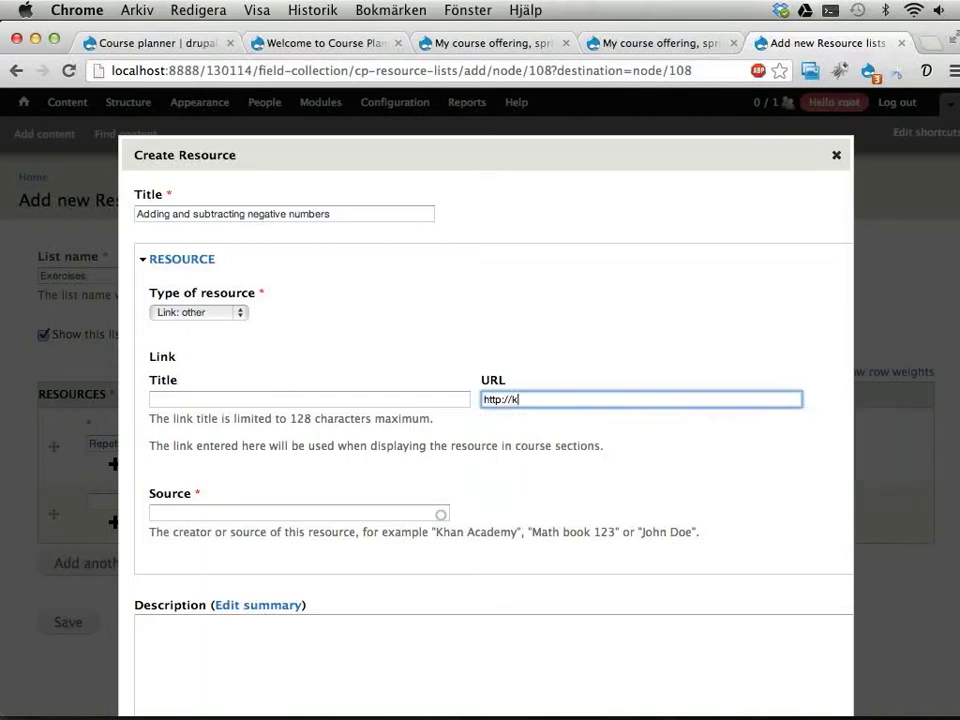
{"action": "key", "text": "BackSpace"}
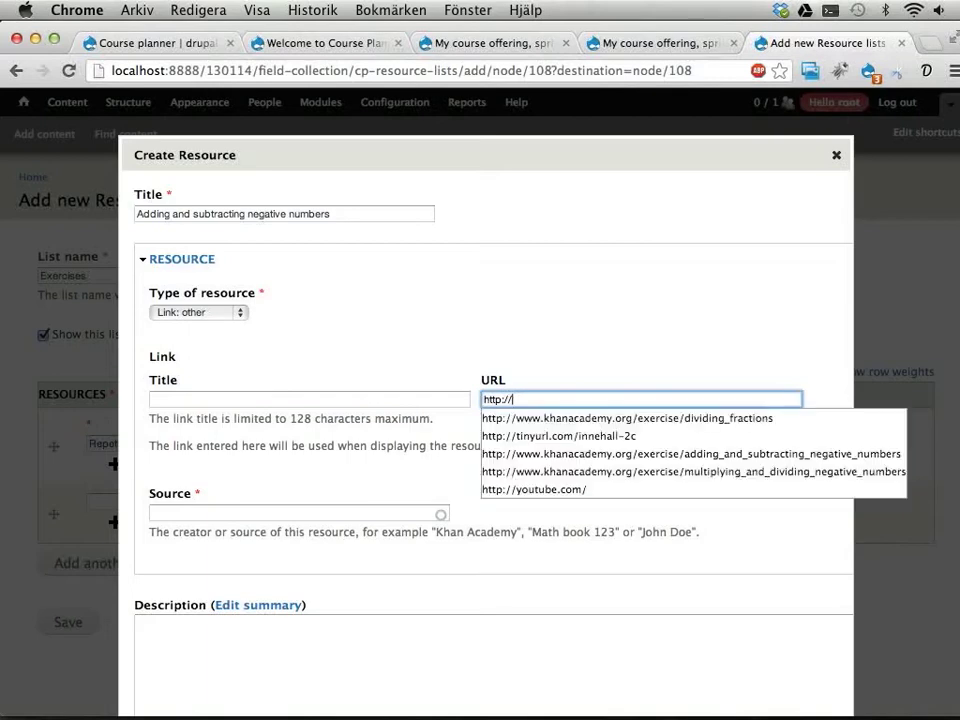
{"action": "left_click", "coordinate": [557, 418]}
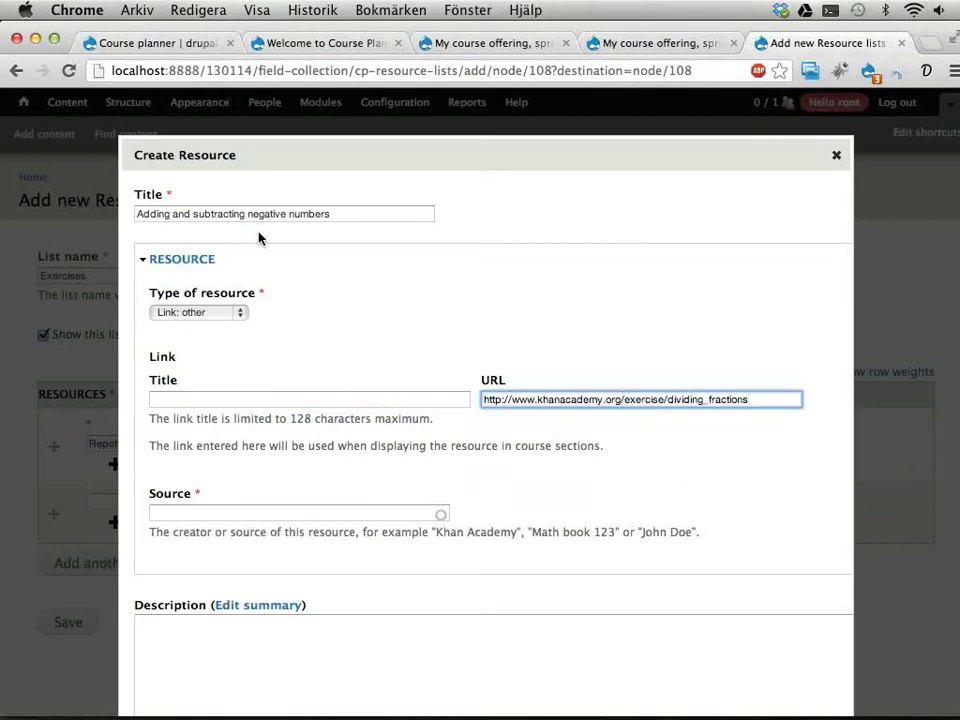
Set the link title to "Dividing fractions" and replace the resource's own title with the same text.
{"action": "left_click", "coordinate": [183, 402]}
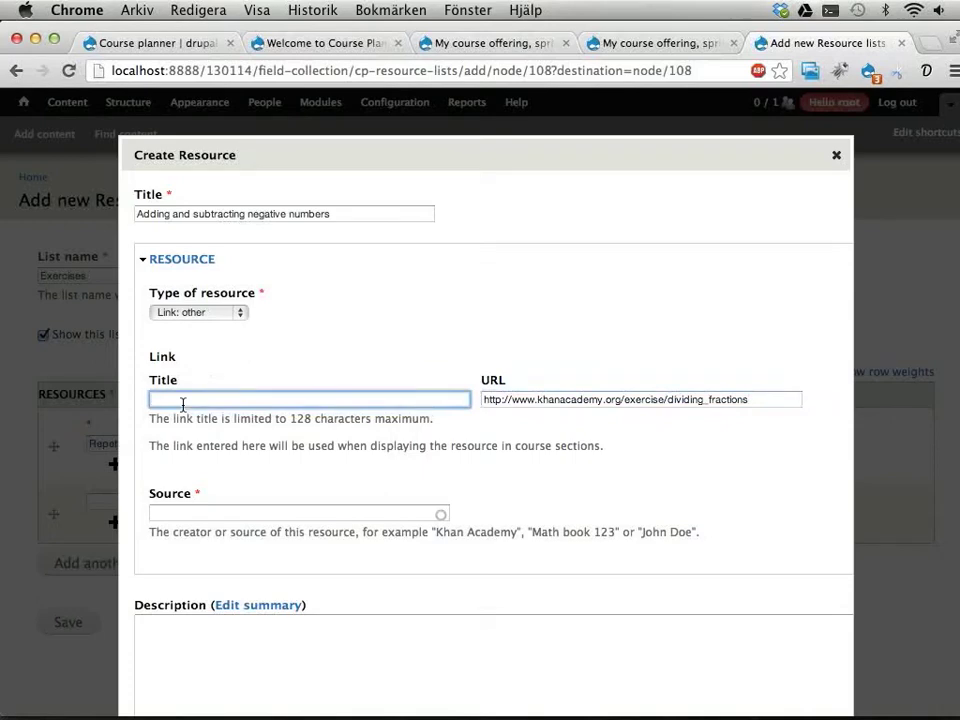
{"action": "type", "text": "Div"}
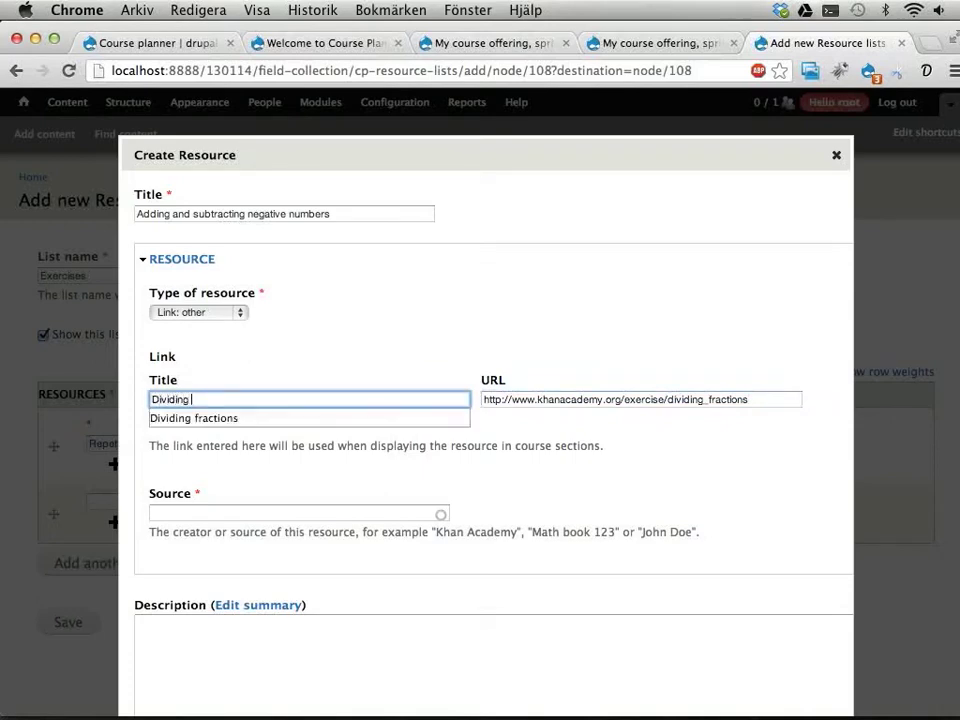
{"action": "type", "text": "iding"}
{"action": "key", "text": "Down"}
{"action": "key", "text": "Return"}
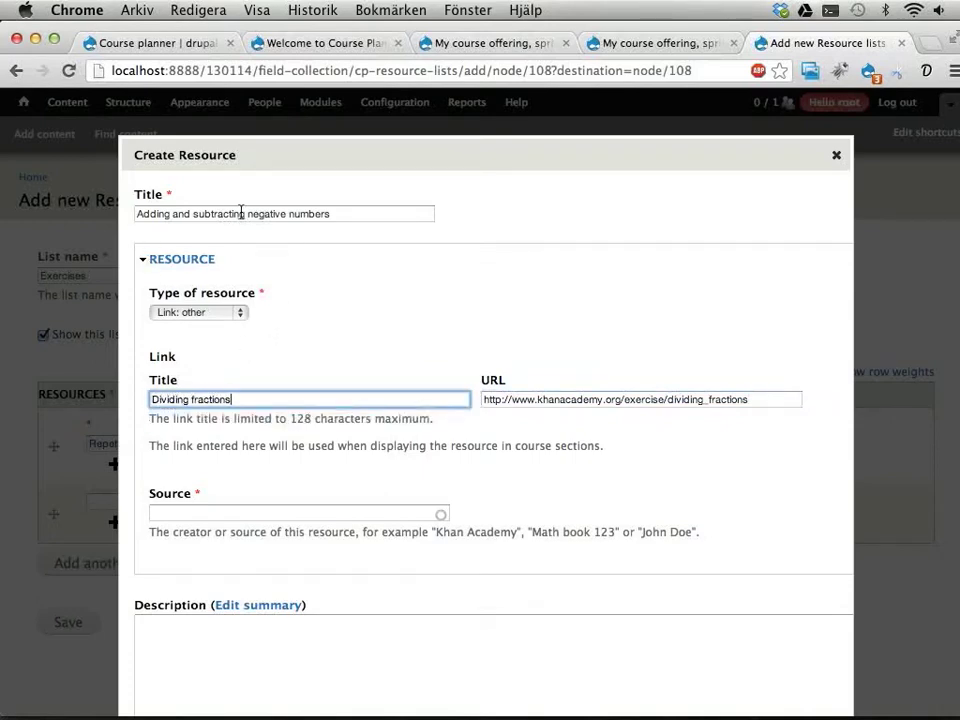
{"action": "key", "text": "super+a"}
{"action": "key", "text": "super+c"}
{"action": "triple_click", "coordinate": [356, 212]}
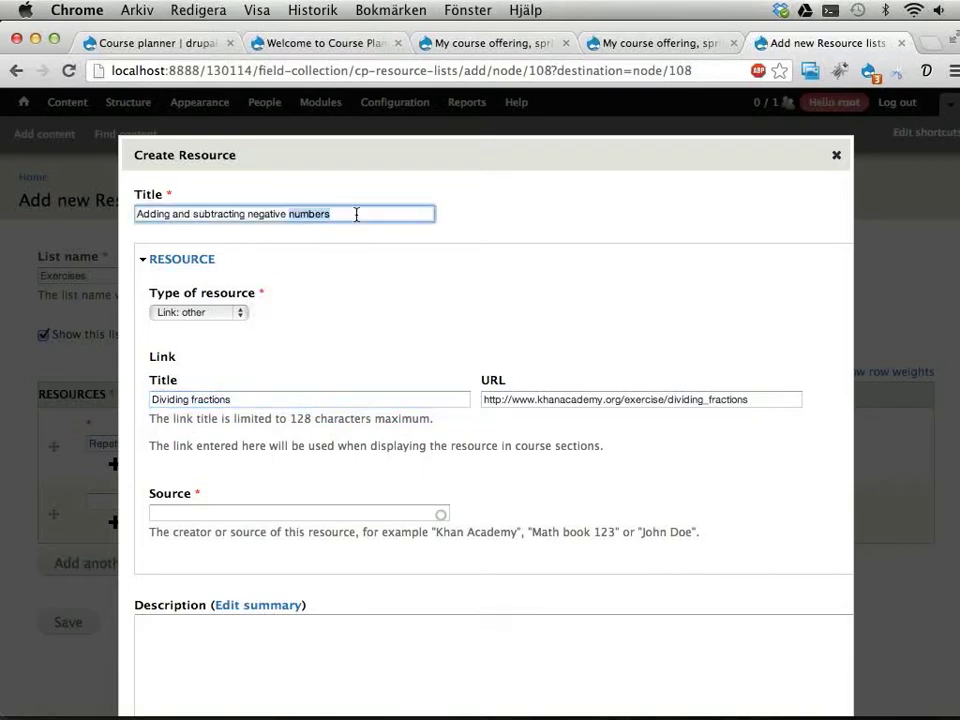
{"action": "key", "text": "super+v"}
Set the resource's source to "Khan Academy" and enter "frac" as the start of its keywords.
{"action": "left_click", "coordinate": [268, 510]}
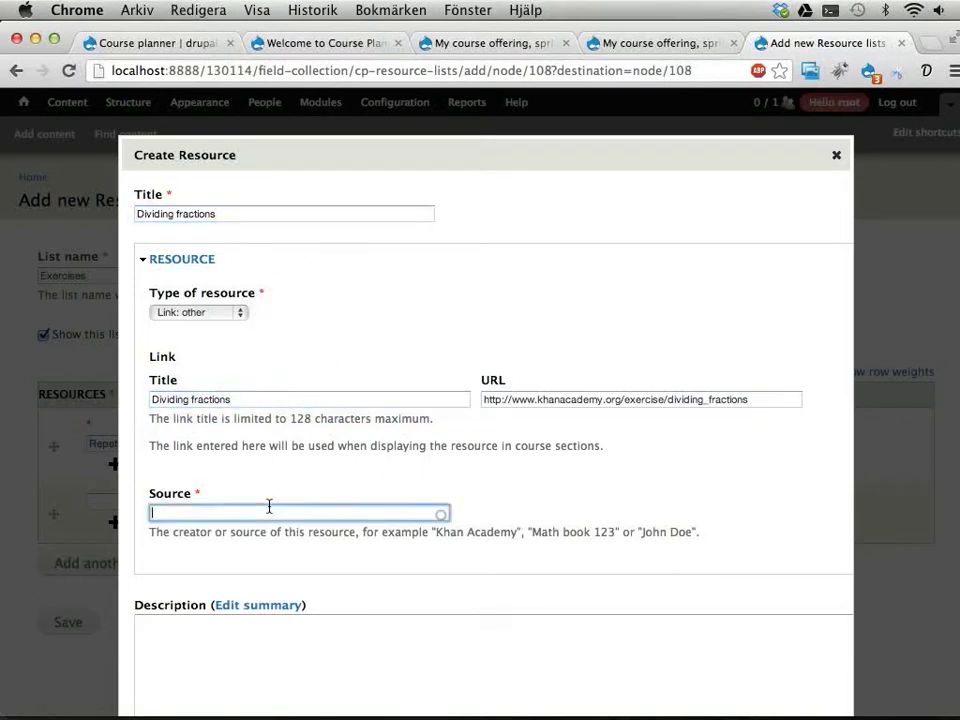
{"action": "type", "text": "Khan Academy"}
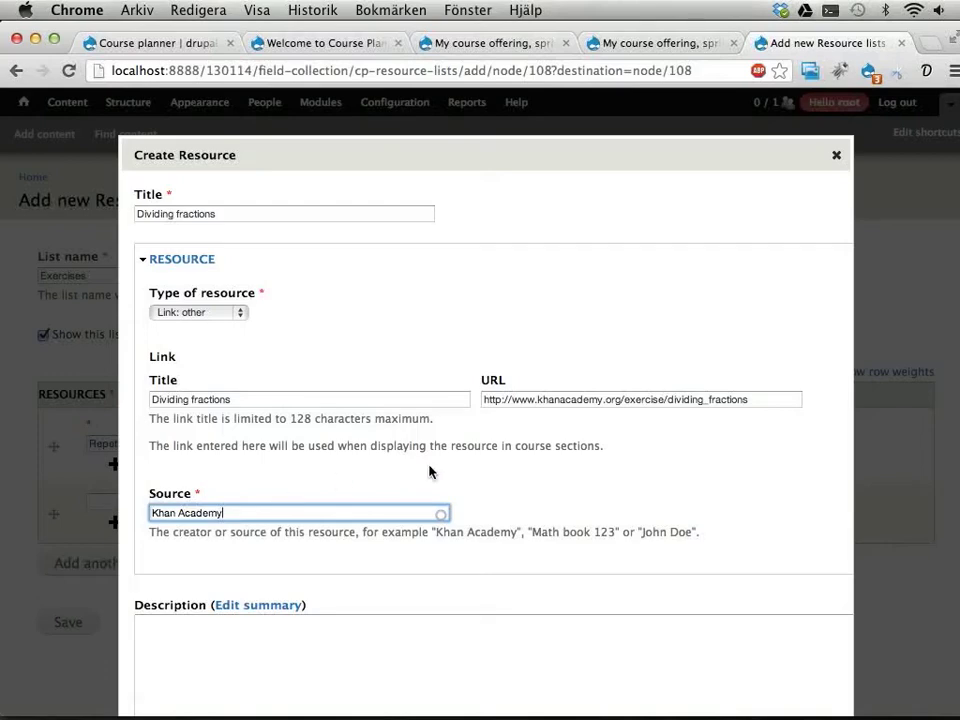
{"action": "scroll", "coordinate": [430, 468], "scroll_direction": "down", "scroll_amount": 3}
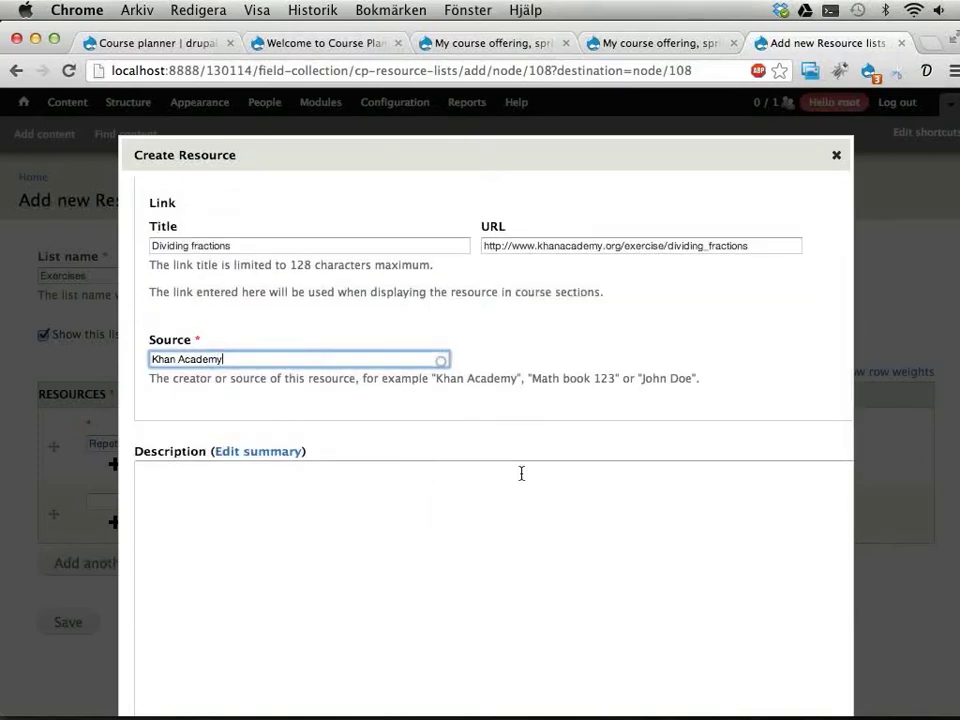
{"action": "scroll", "coordinate": [521, 473], "scroll_direction": "down", "scroll_amount": 10}
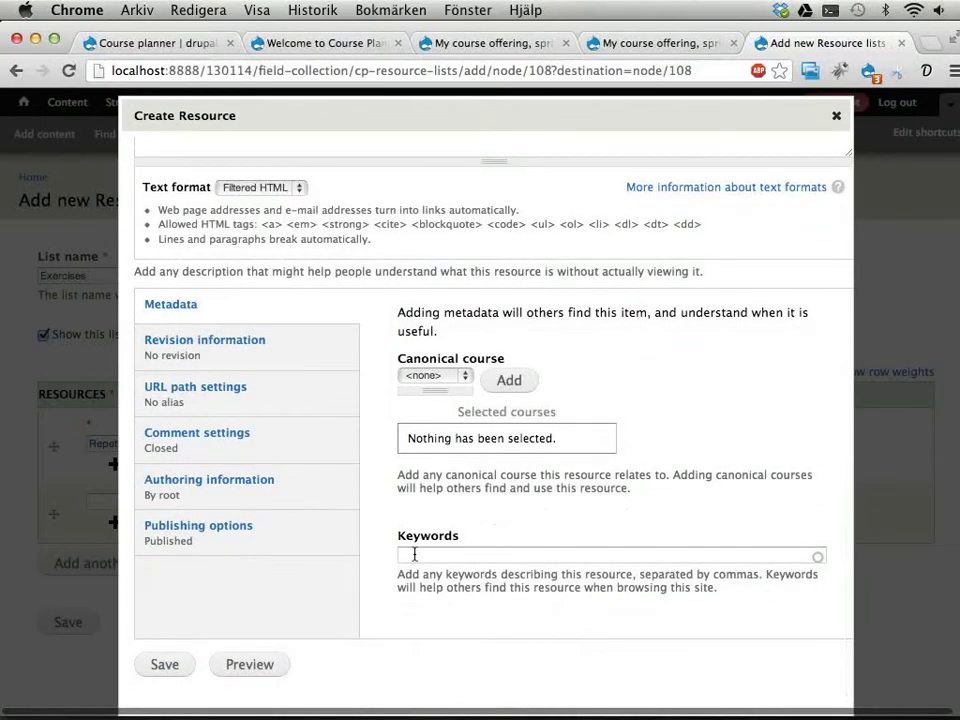
{"action": "left_click", "coordinate": [414, 554]}
{"action": "type", "text": "frac"}
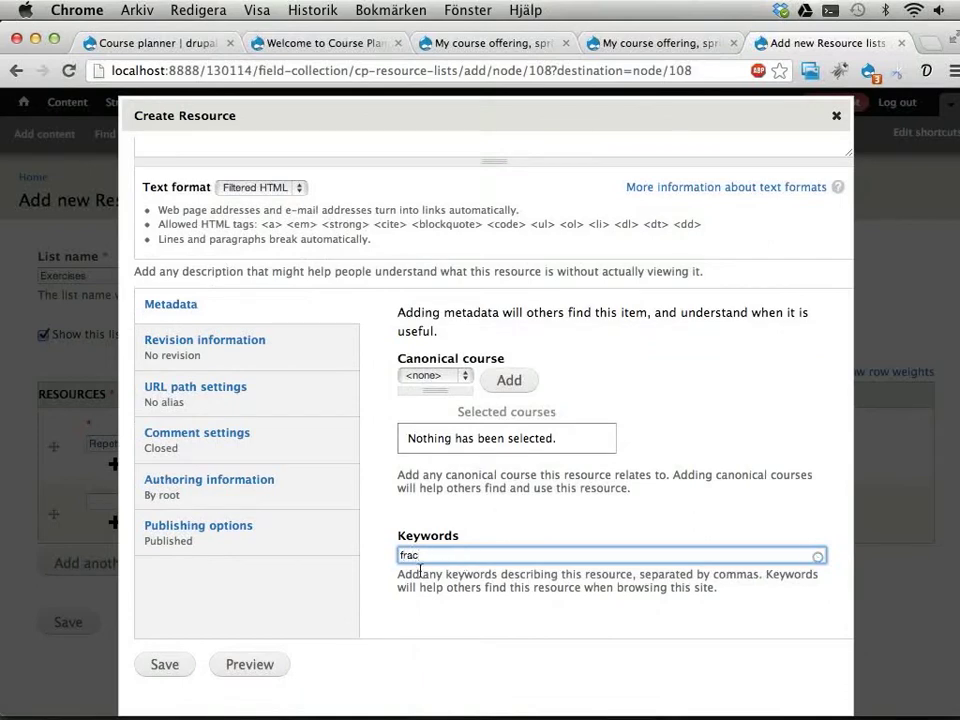
Pick the suggested keyword for "frac" and save the new resource along with the Exercises resource list.
{"action": "left_click", "coordinate": [418, 572]}
{"action": "left_click", "coordinate": [163, 664]}
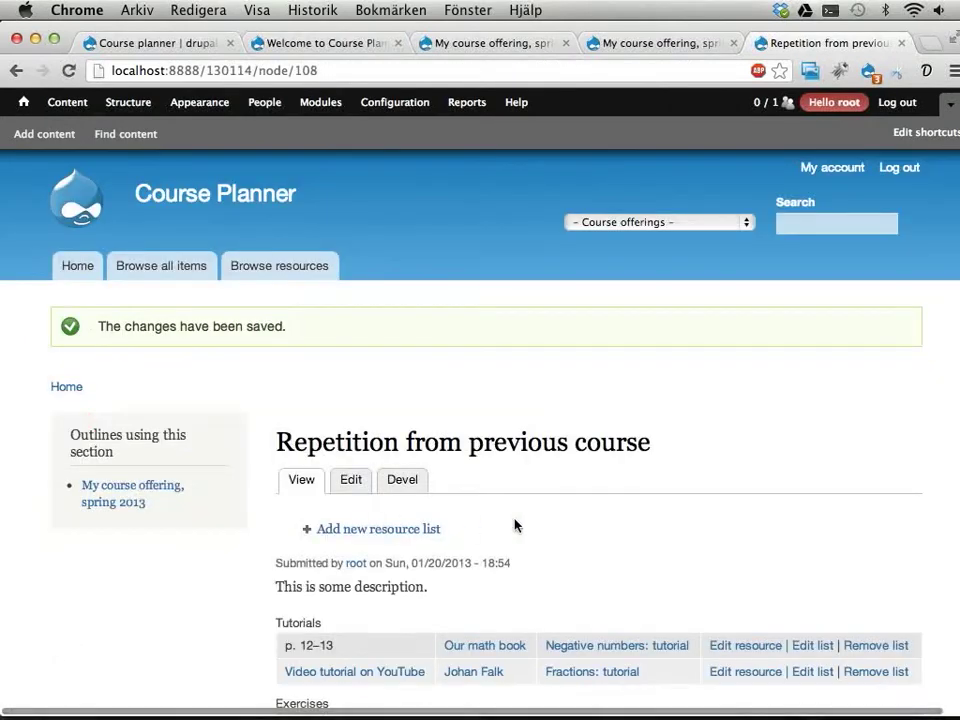
Review the Tutorials and Exercises resource lists on the Repetition from previous course section page.
{"action": "scroll", "coordinate": [515, 526], "scroll_direction": "down", "scroll_amount": 5}
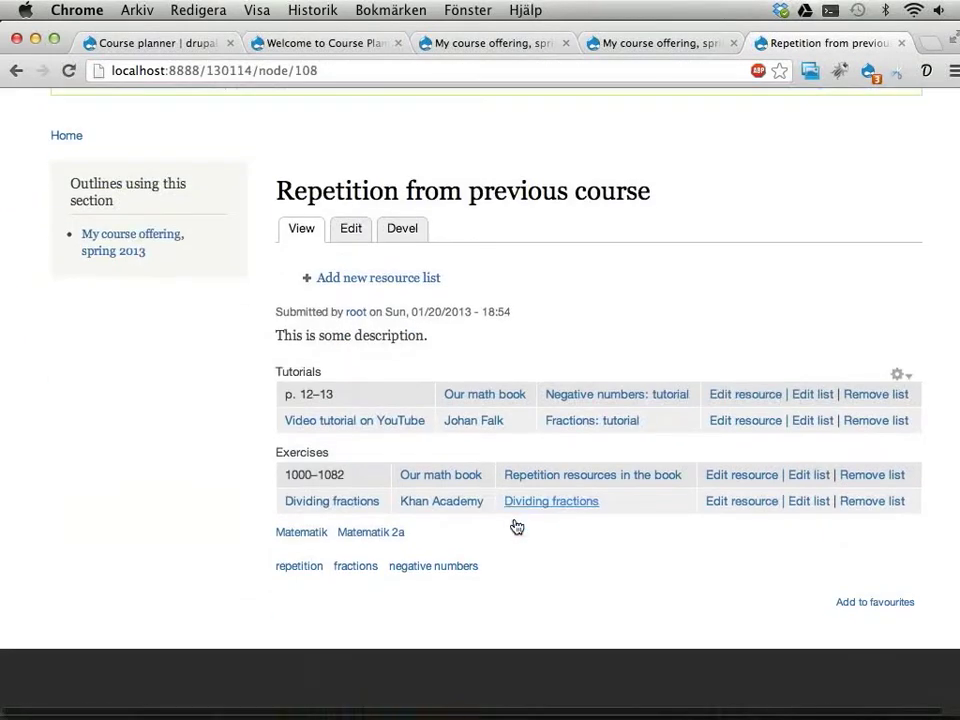
{"action": "double_click", "coordinate": [283, 371]}
{"action": "double_click", "coordinate": [297, 453]}
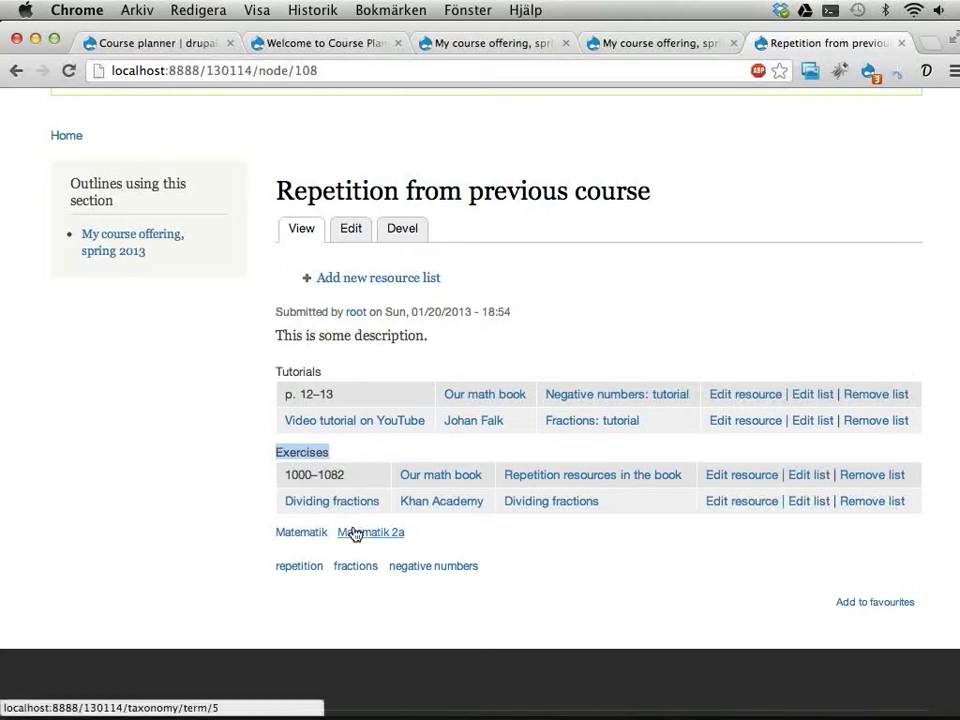
{"action": "left_click", "coordinate": [537, 363]}
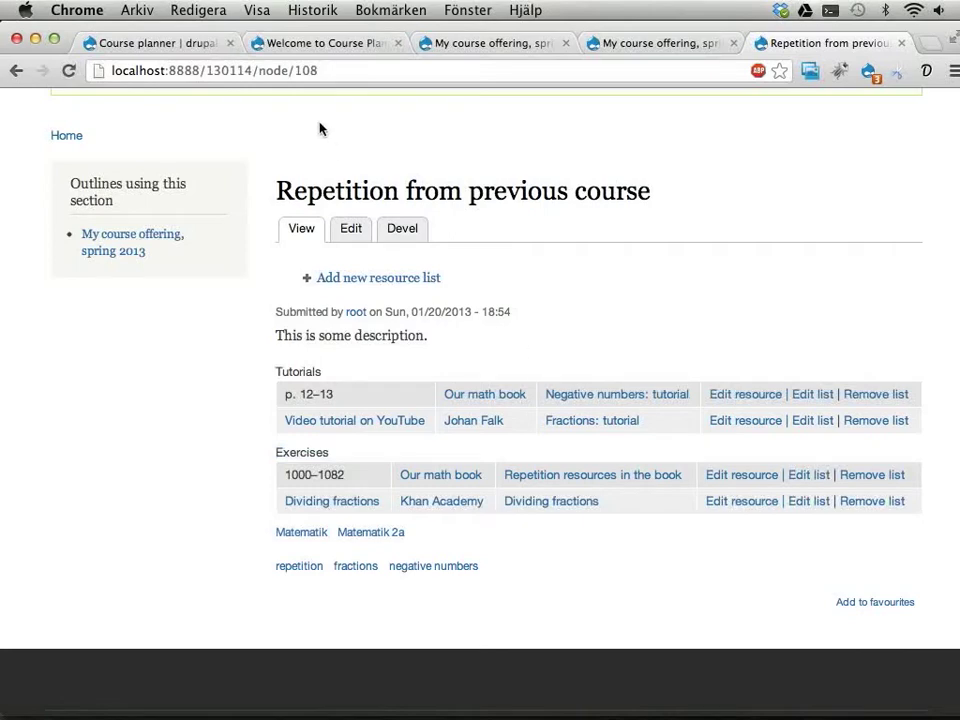
Reload the spring 2013 course offering's week list and examine the lessons and resource lists for weeks 04 and 05.
{"action": "left_click", "coordinate": [503, 45]}
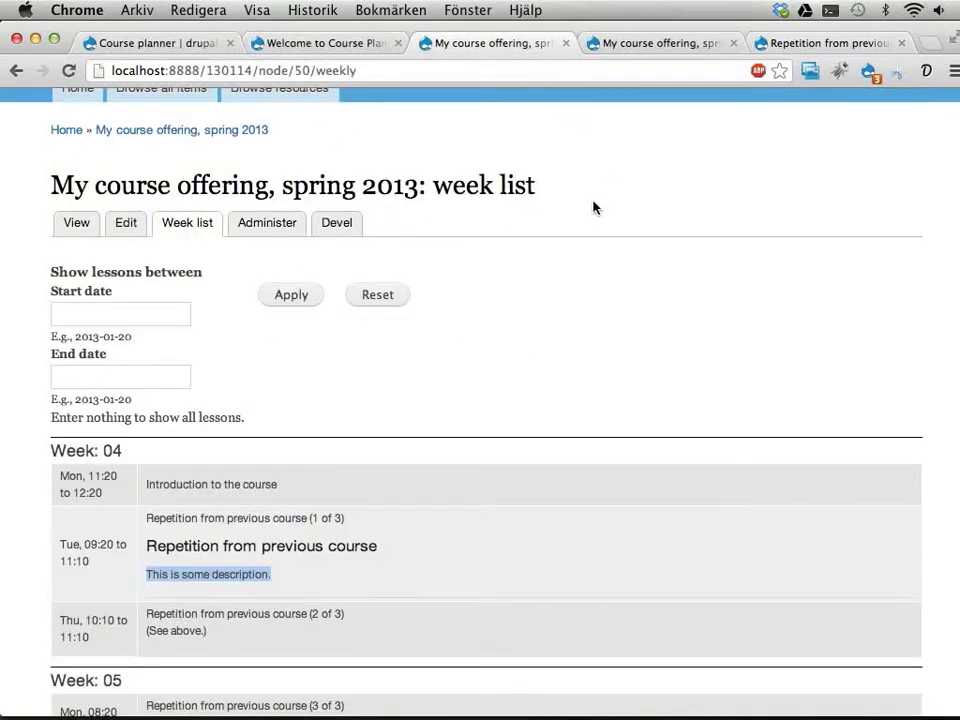
{"action": "left_click_drag", "start_coordinate": [78, 189], "coordinate": [456, 190]}
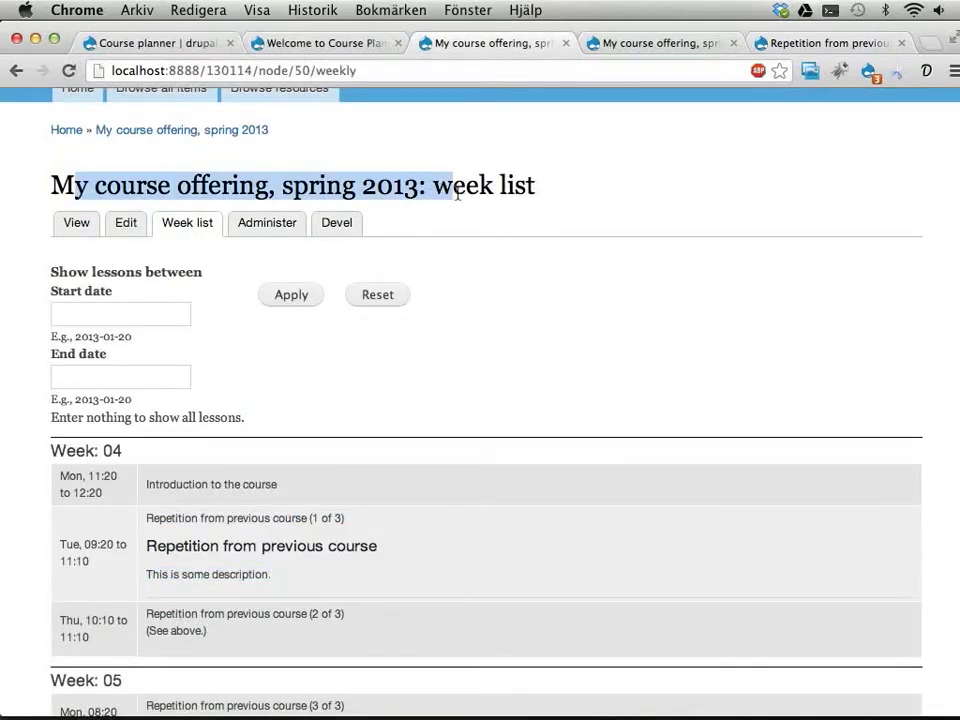
{"action": "key", "text": "super+r"}
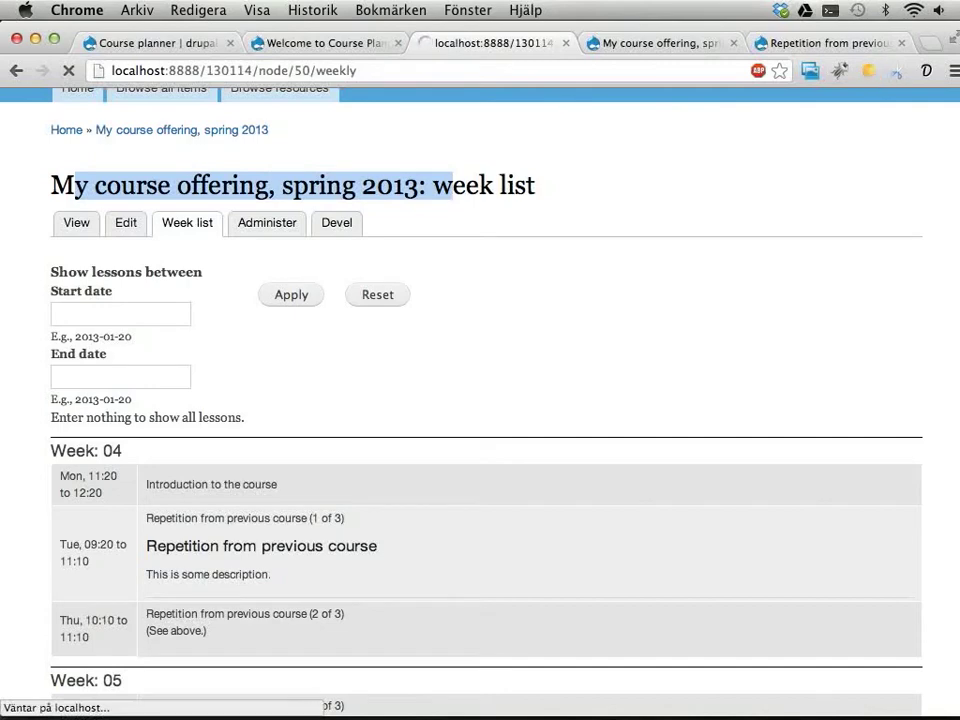
{"action": "scroll", "coordinate": [667, 479], "scroll_direction": "down", "scroll_amount": 3}
{"action": "scroll", "coordinate": [667, 479], "scroll_direction": "down", "scroll_amount": 3}
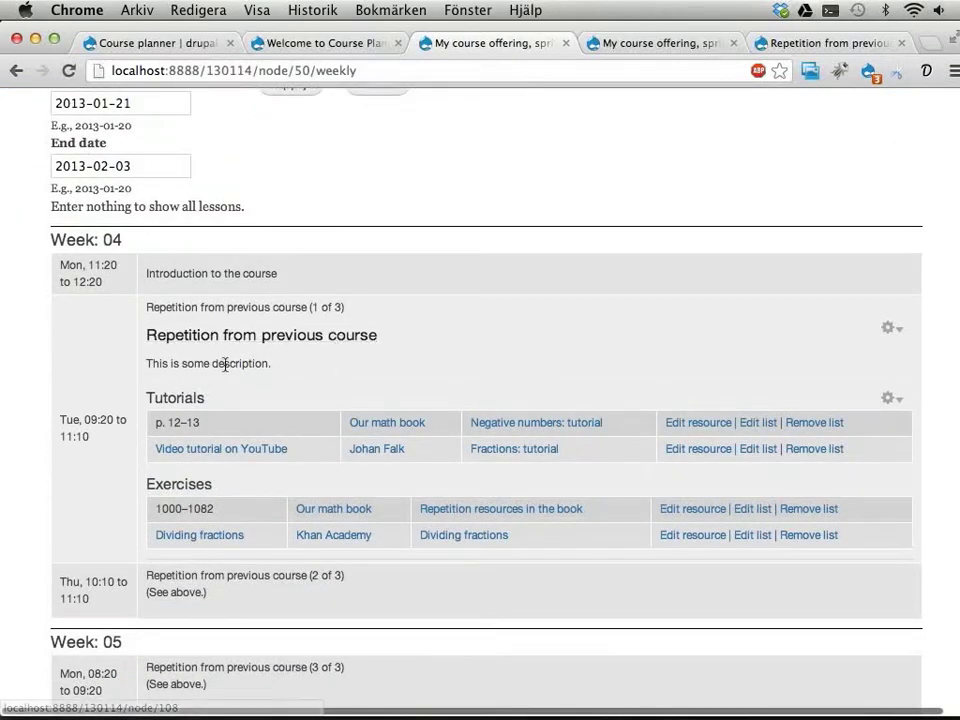
{"action": "left_click_drag", "start_coordinate": [249, 364], "coordinate": [167, 364]}
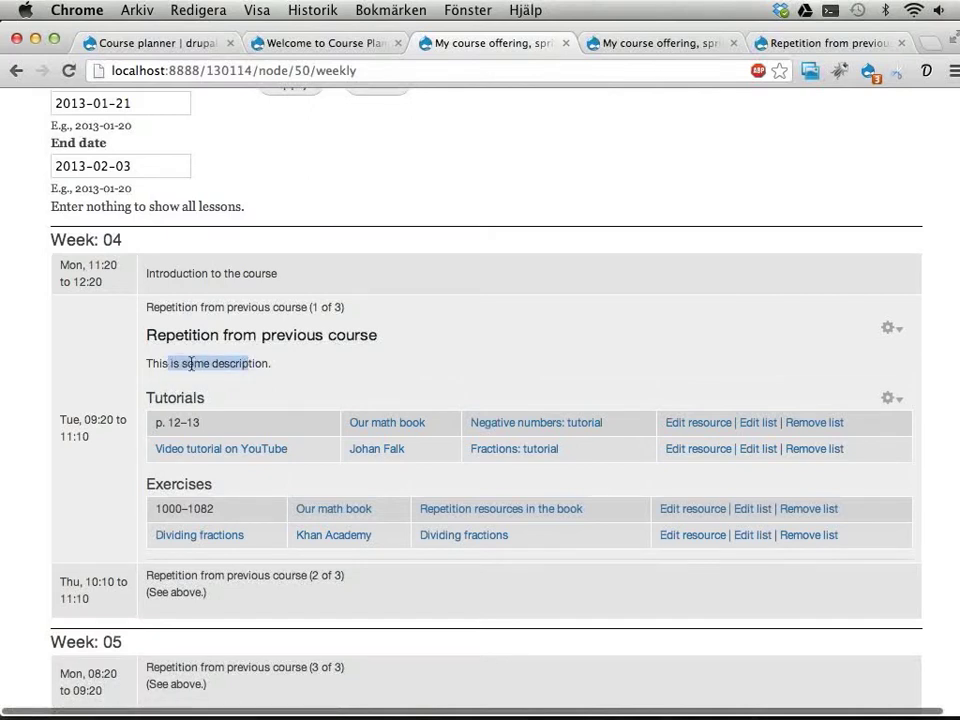
{"action": "scroll", "coordinate": [309, 383], "scroll_direction": "down", "scroll_amount": 2}
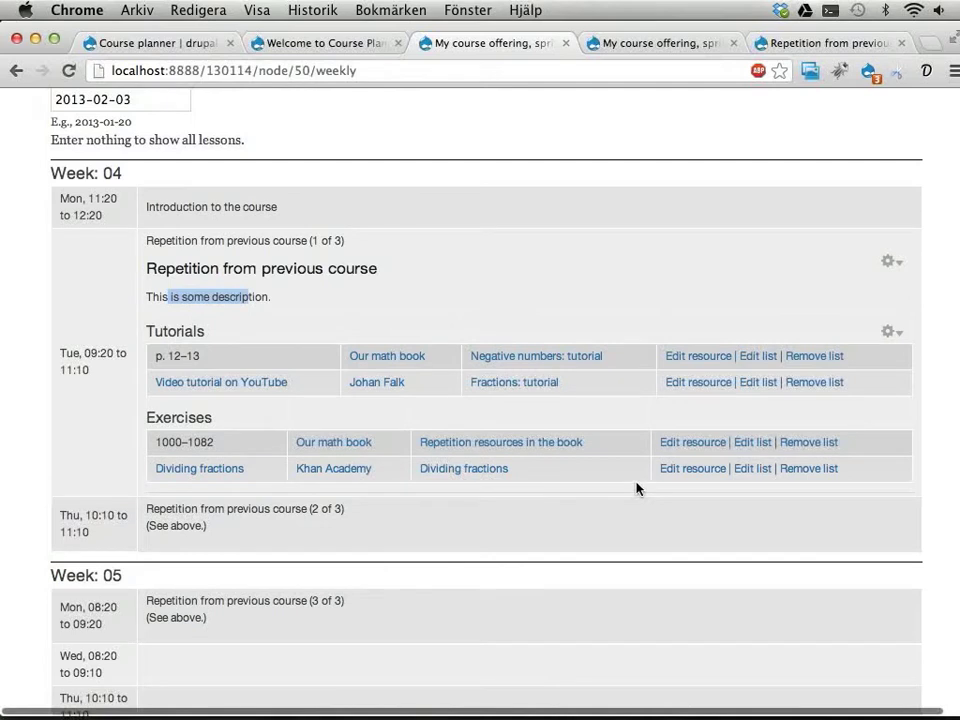
{"action": "scroll", "coordinate": [491, 505], "scroll_direction": "down", "scroll_amount": 1}
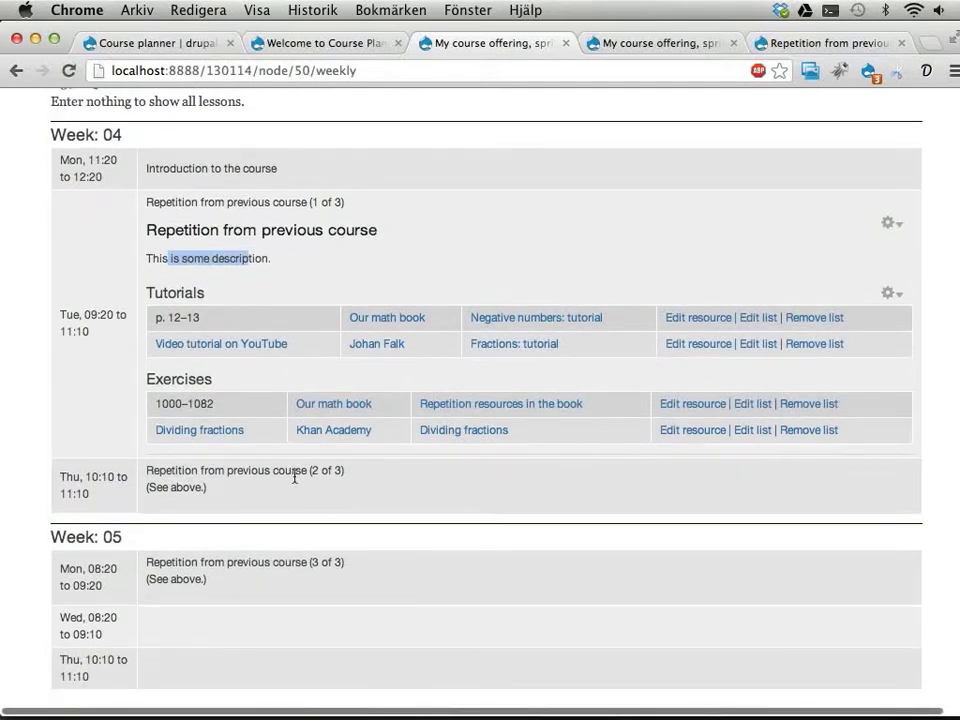
{"action": "left_click_drag", "start_coordinate": [272, 470], "coordinate": [238, 592]}
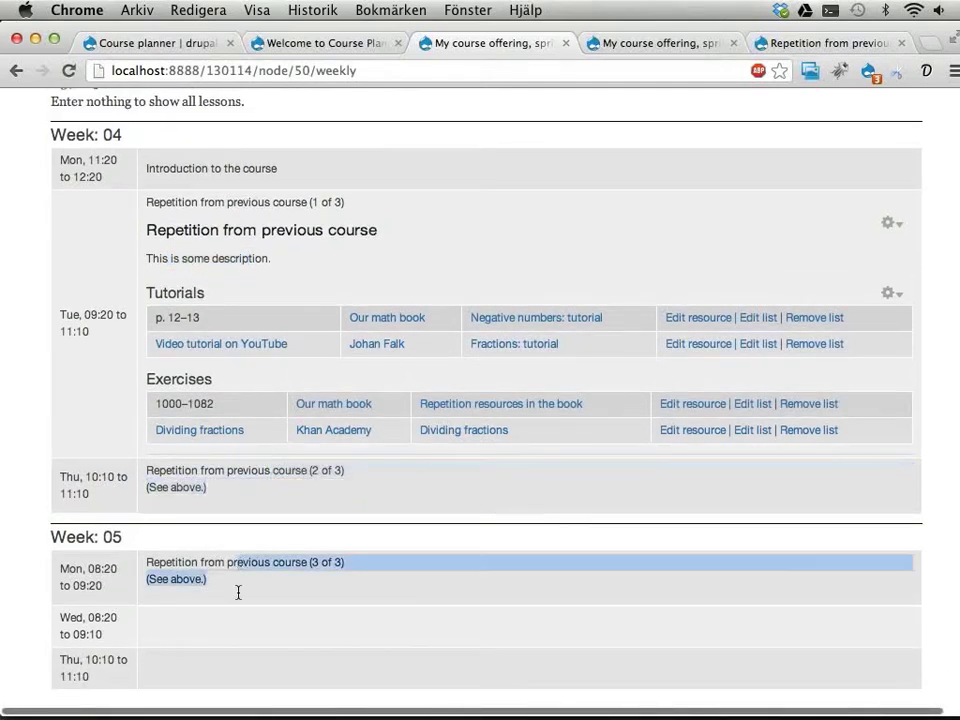
{"action": "left_click_drag", "start_coordinate": [154, 486], "coordinate": [174, 494]}
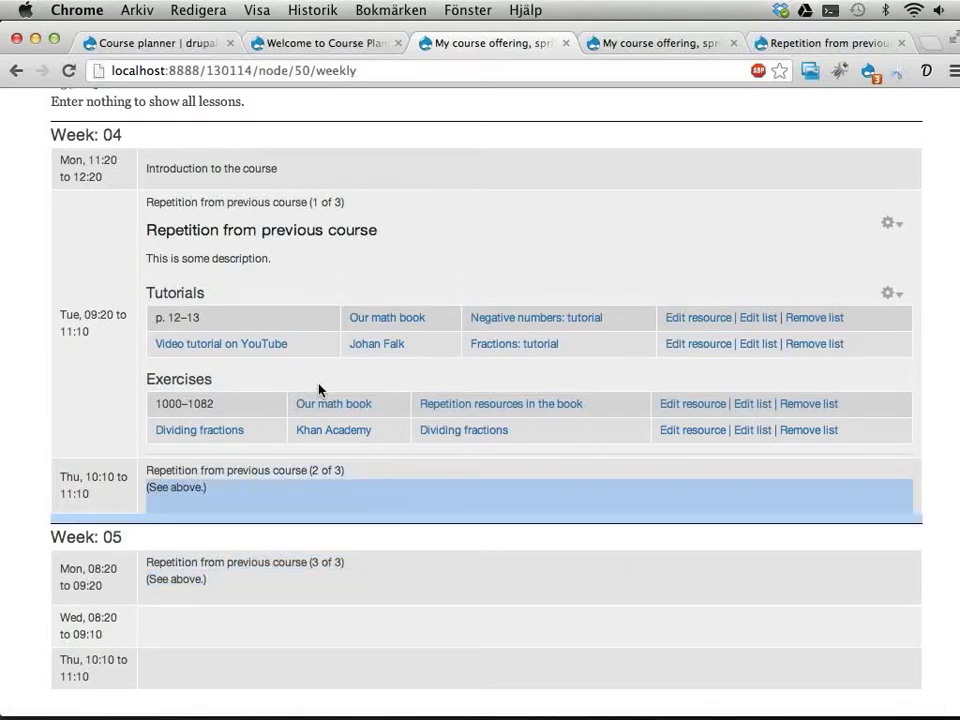
{"action": "scroll", "coordinate": [319, 389], "scroll_direction": "up", "scroll_amount": 5}
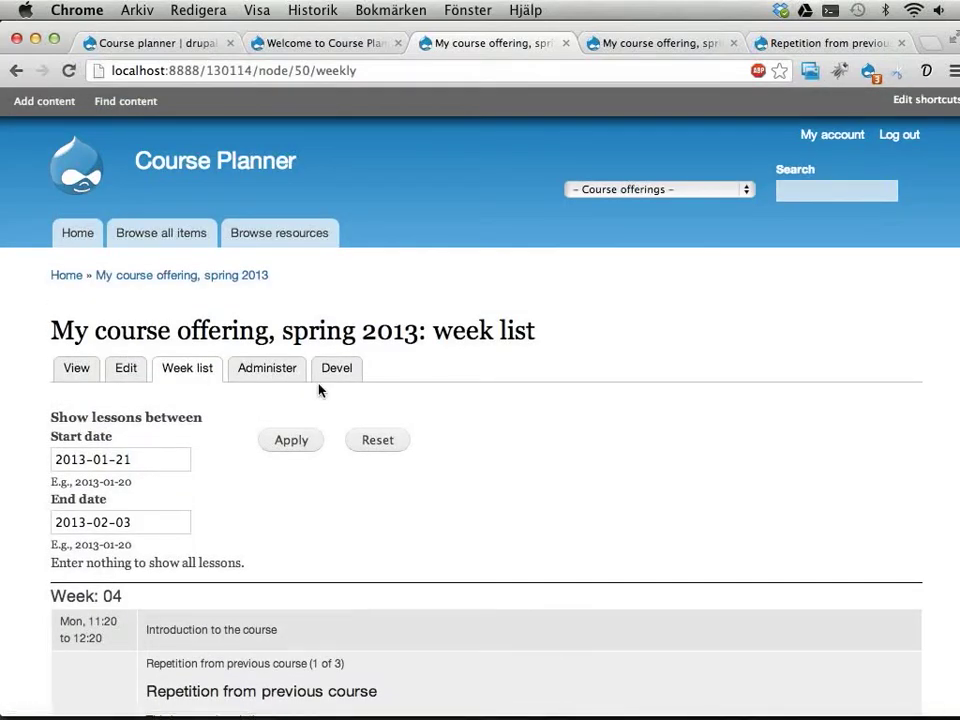
Open the course offering's lesson administration, open a new Course section form separately, and close the two older browser tabs.
{"action": "left_click", "coordinate": [265, 376]}
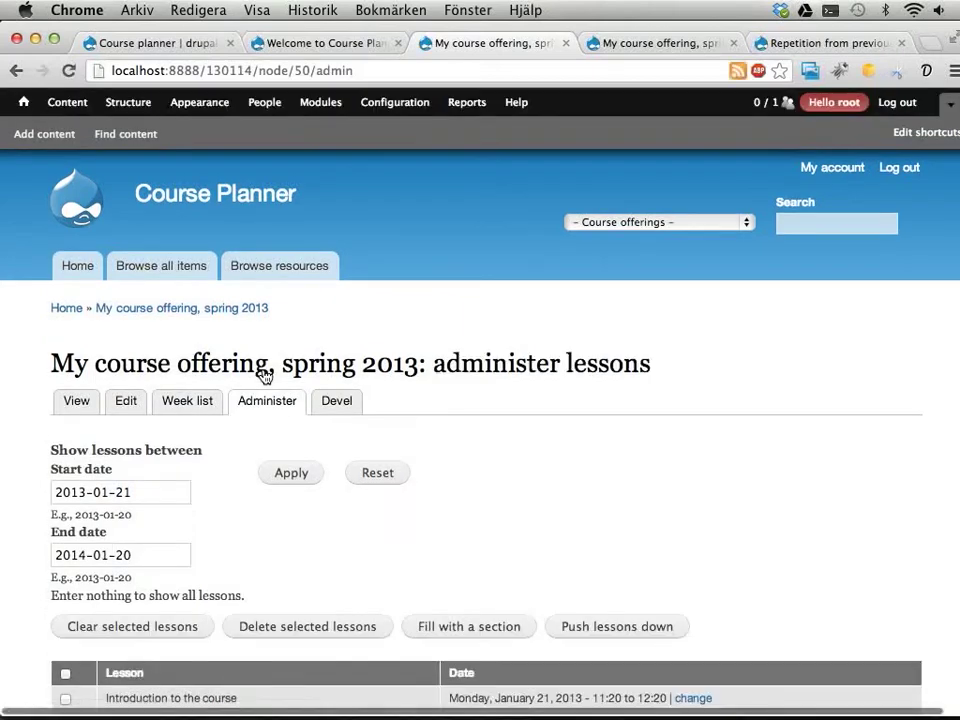
{"action": "mouse_move", "coordinate": [70, 137]}
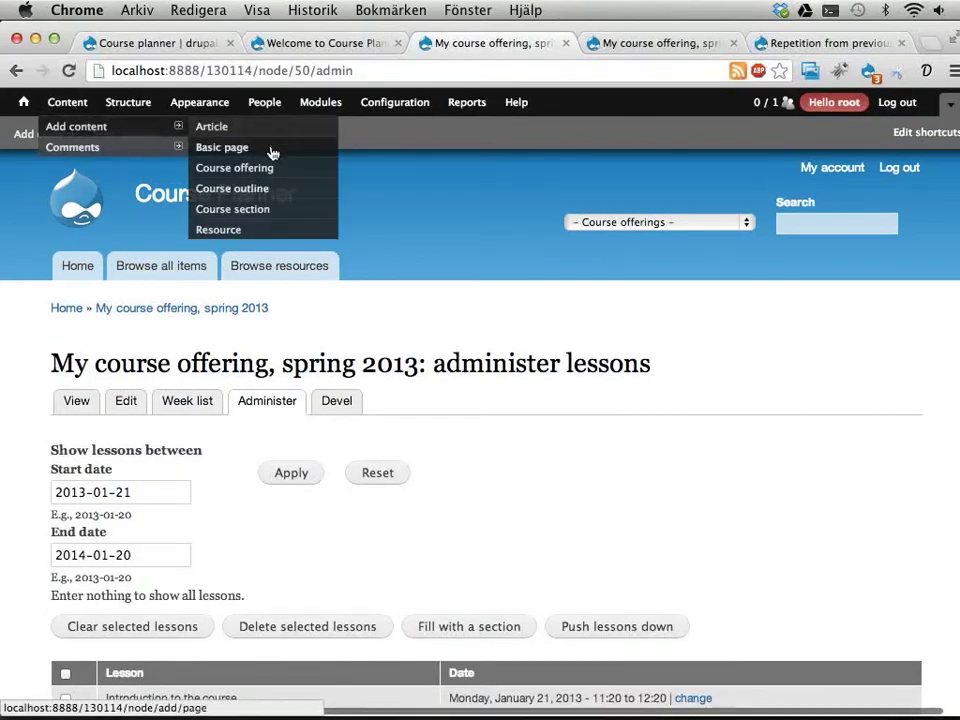
{"action": "left_click", "coordinate": [255, 210]}
{"action": "key", "text": "ctrl+Tab"}
{"action": "key", "text": "super+w"}
{"action": "key", "text": "super+w"}
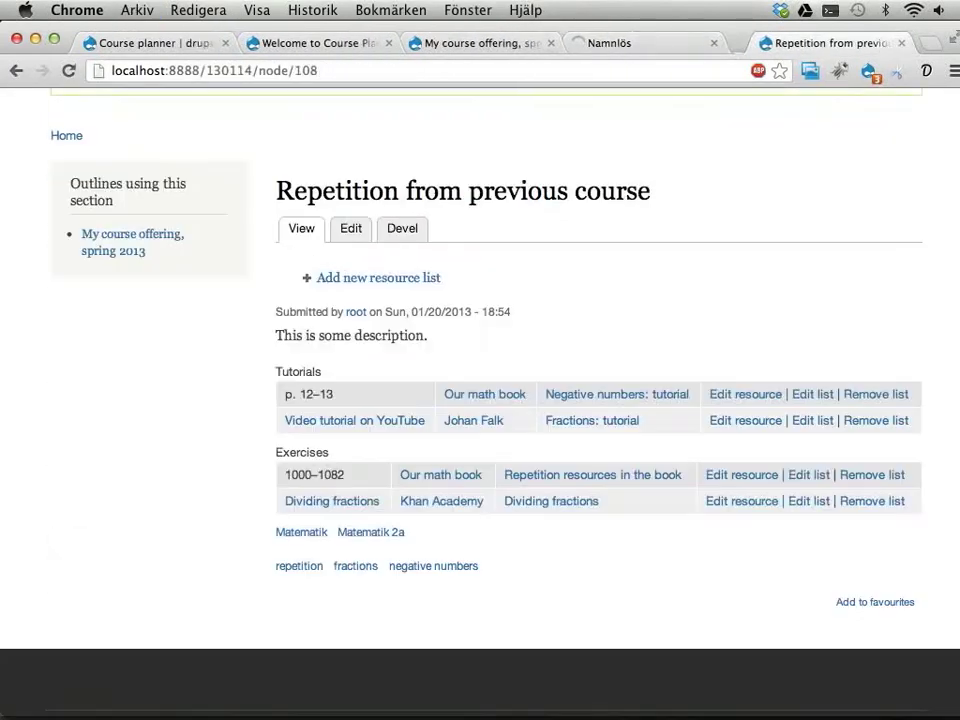
Title the new course section "Some other section" and save it.
{"action": "left_click", "coordinate": [104, 273]}
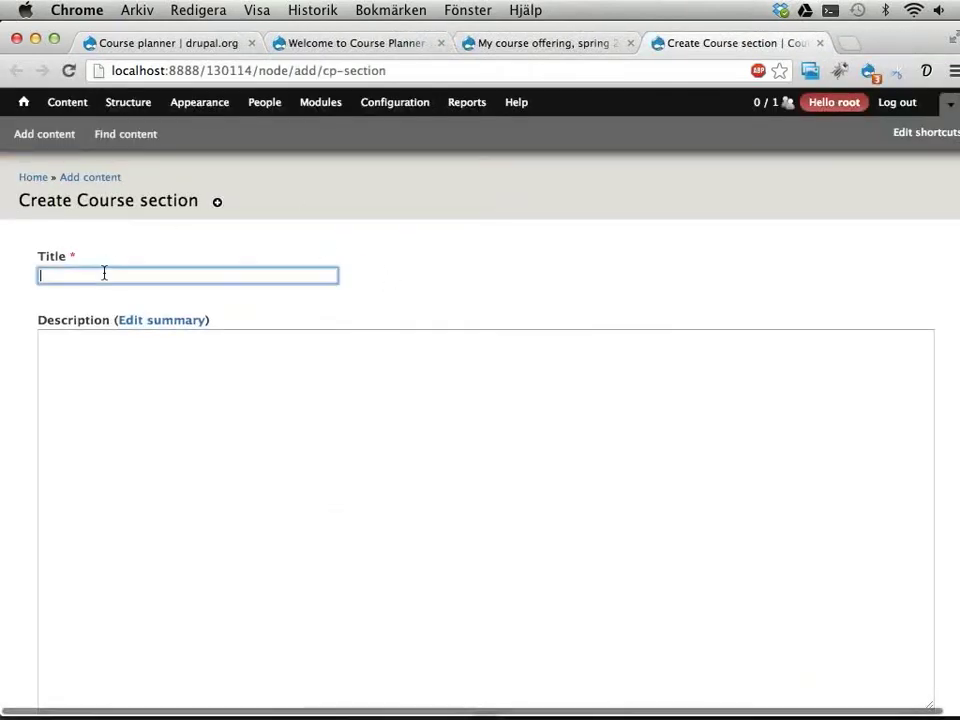
{"action": "type", "text": "Some o"}
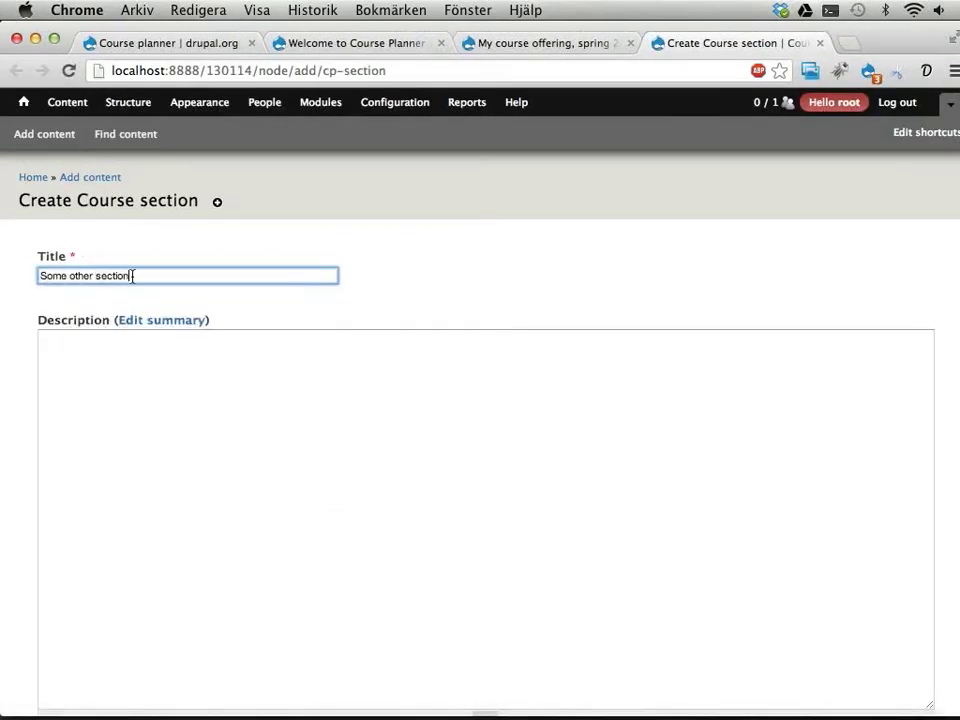
{"action": "type", "text": "ther section"}
{"action": "scroll", "coordinate": [229, 306], "scroll_direction": "down", "scroll_amount": 10}
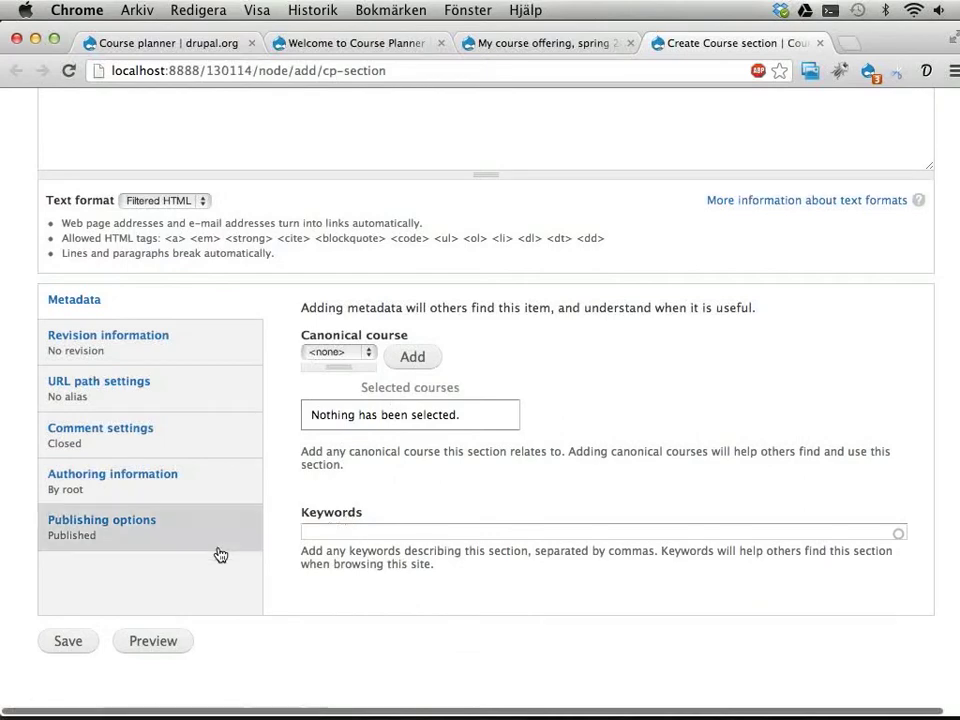
{"action": "left_click", "coordinate": [79, 641]}
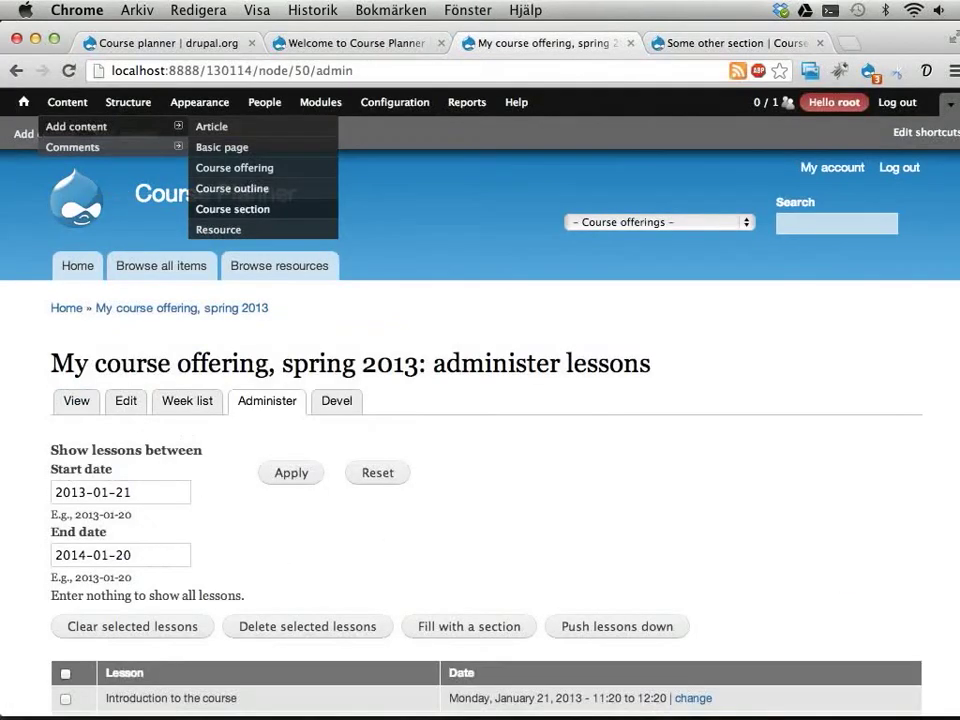
Fill the five empty lessons from January 30 to February 13, 2013 with the section "Some other section".
{"action": "scroll", "coordinate": [459, 519], "scroll_direction": "down", "scroll_amount": 10}
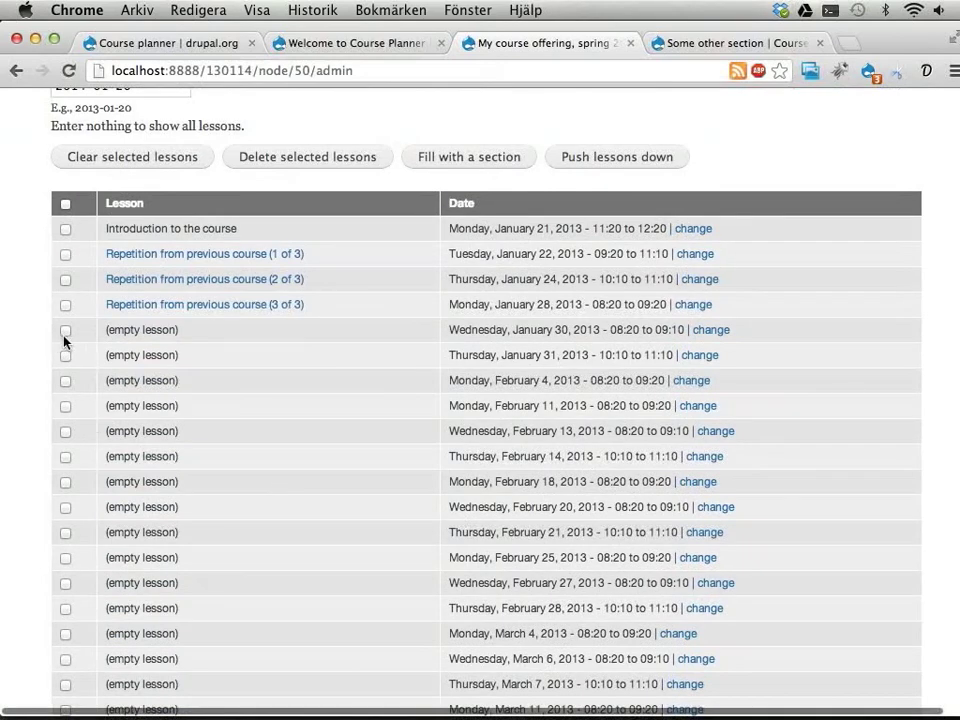
{"action": "left_click", "coordinate": [65, 431]}
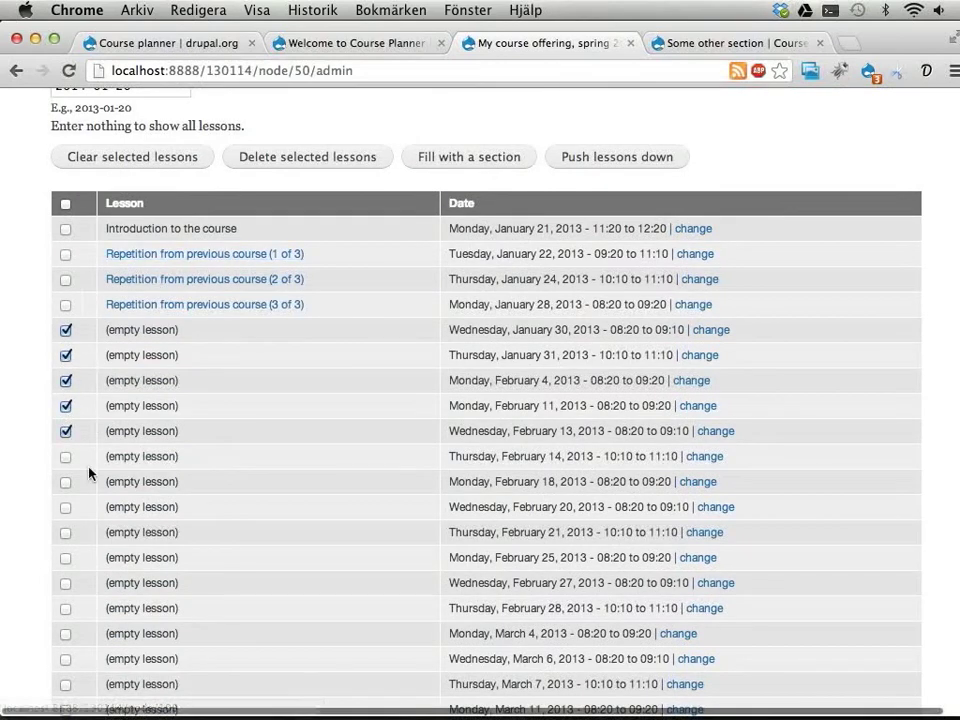
{"action": "left_click", "coordinate": [450, 160]}
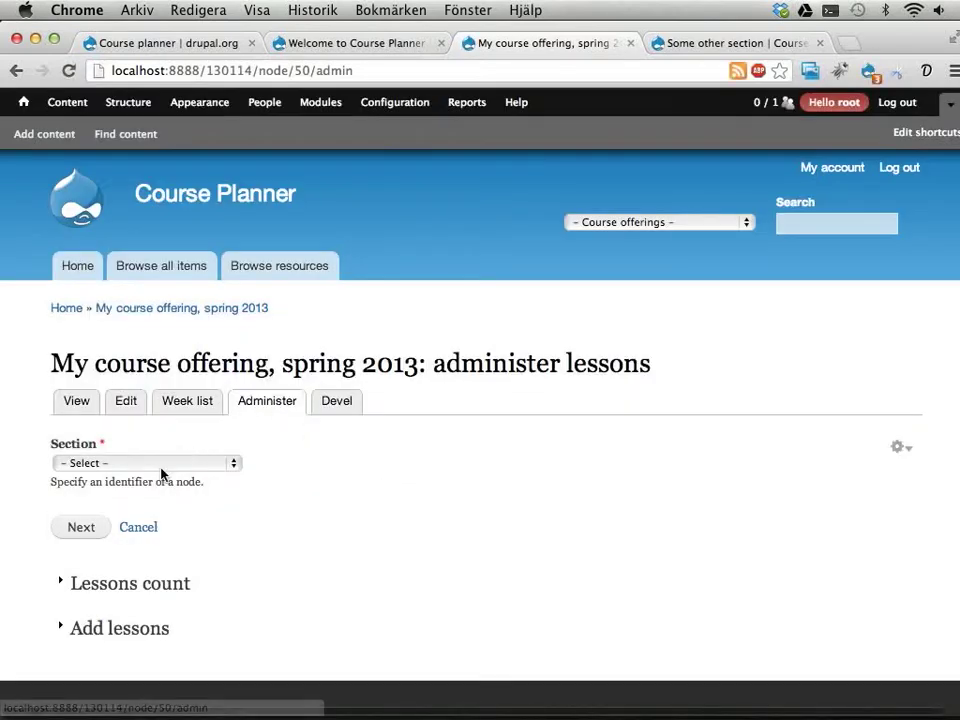
{"action": "left_click", "coordinate": [161, 469]}
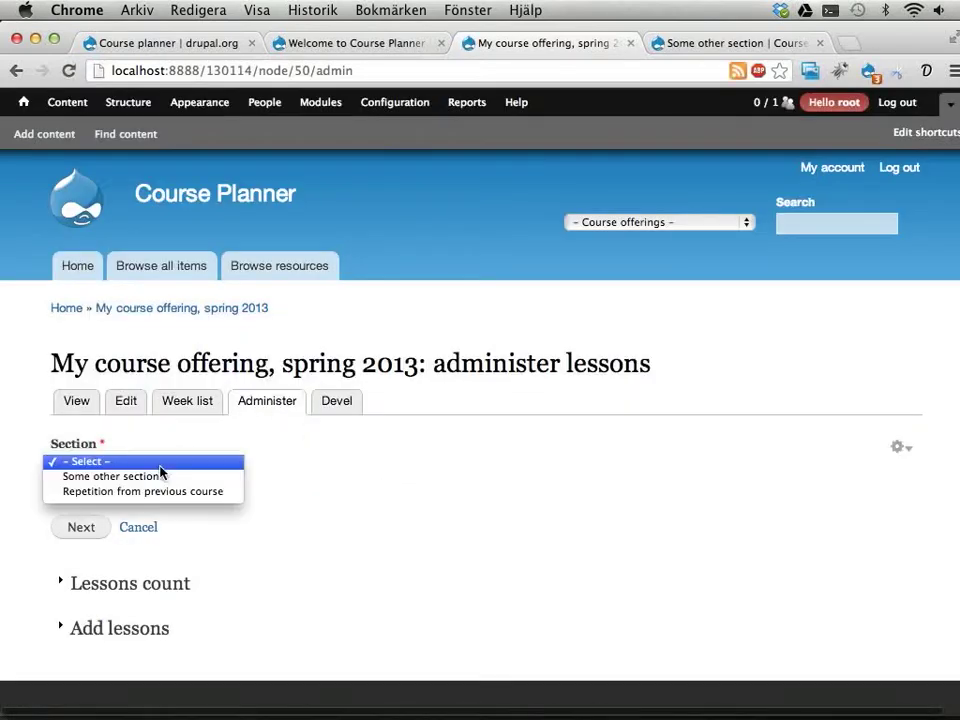
{"action": "left_click", "coordinate": [152, 478]}
{"action": "left_click", "coordinate": [81, 530]}
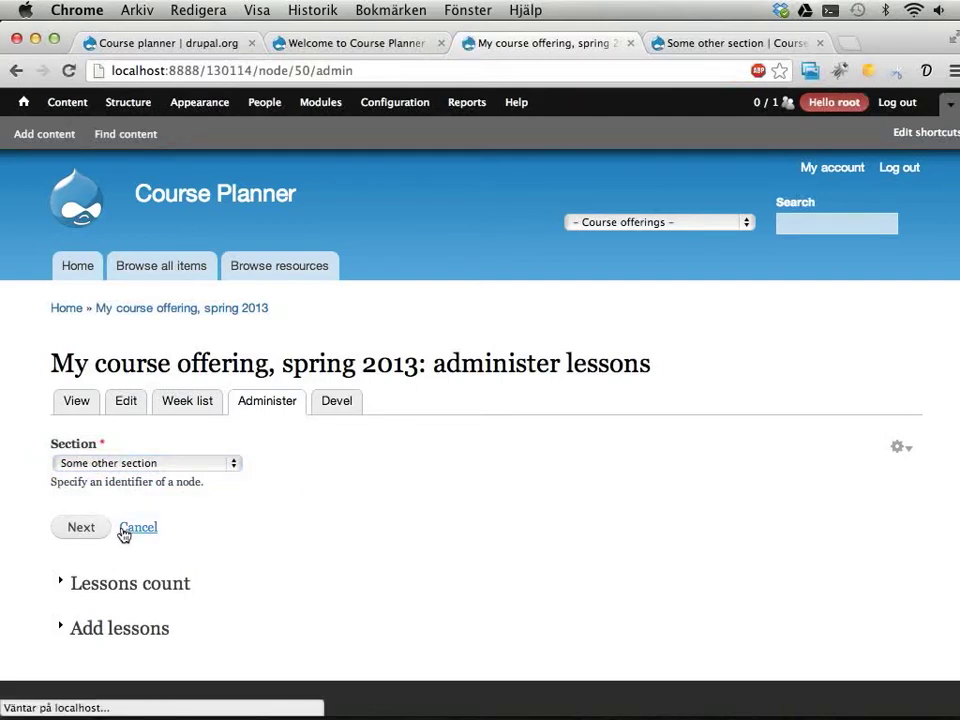
{"action": "scroll", "coordinate": [378, 442], "scroll_direction": "down", "scroll_amount": 5}
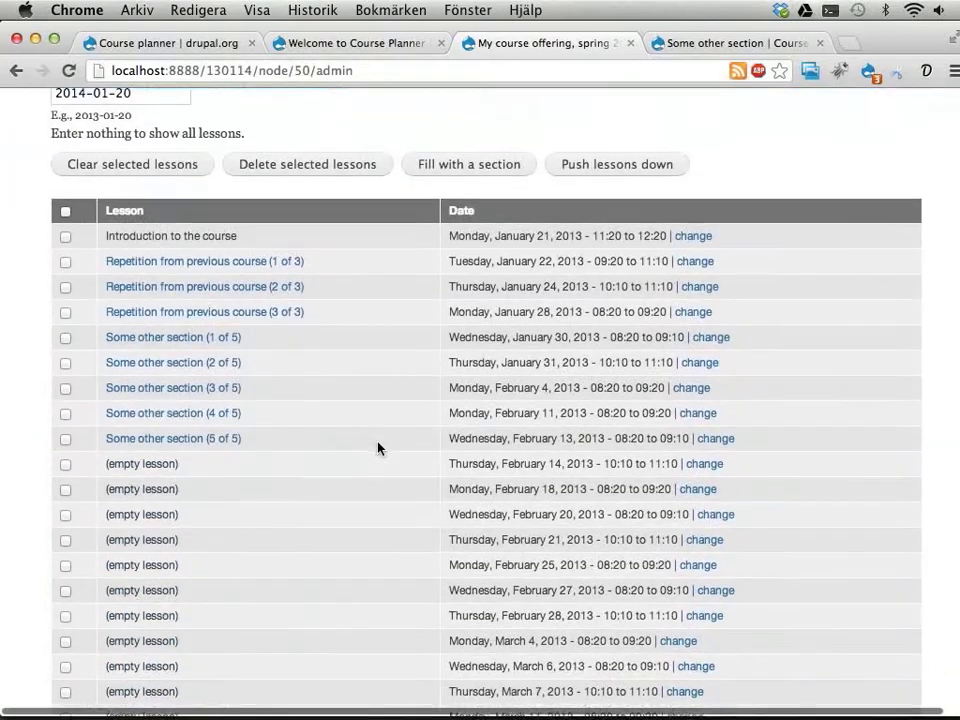
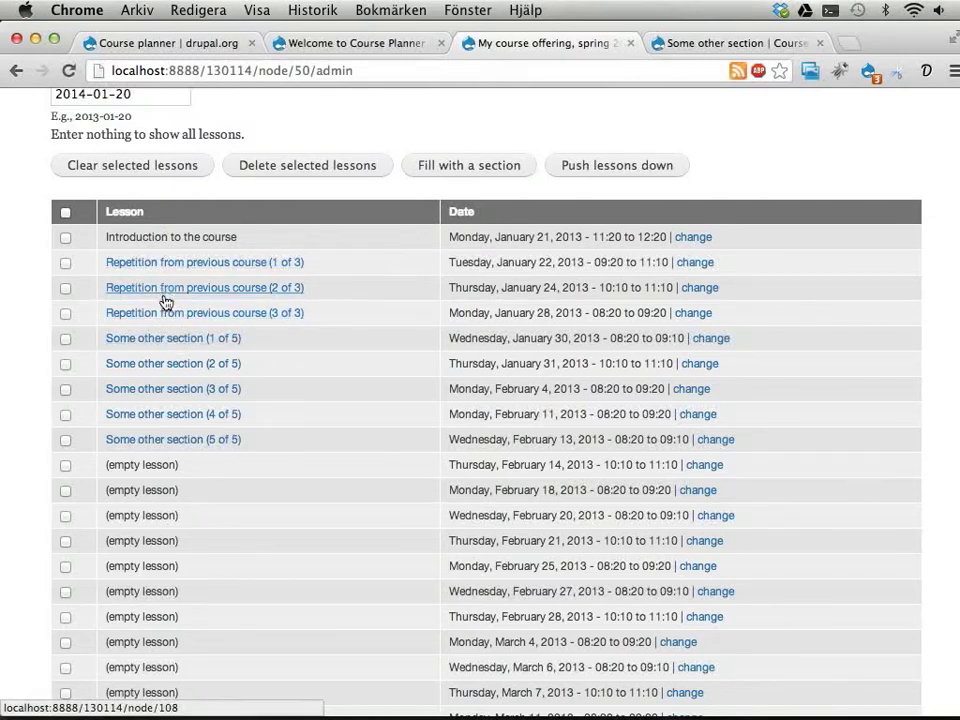
Select all lessons from January 30, 2013 onward, leaving out the first four, and push them down.
{"action": "scroll", "coordinate": [160, 350], "scroll_direction": "down", "scroll_amount": 15}
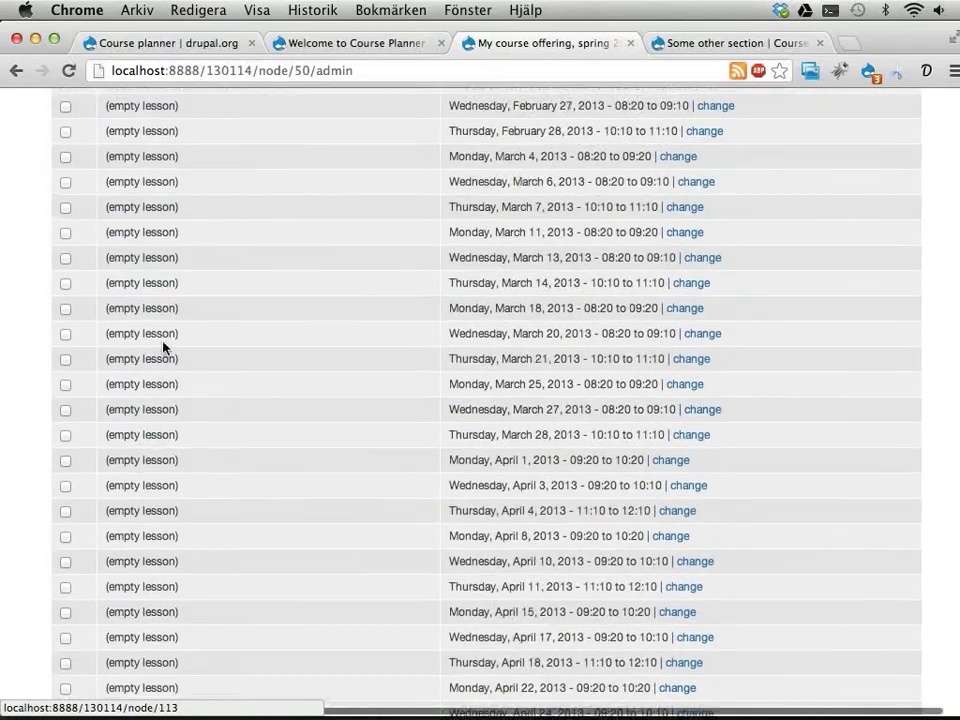
{"action": "scroll", "coordinate": [160, 300], "scroll_direction": "down", "scroll_amount": 3}
{"action": "scroll", "coordinate": [193, 193], "scroll_direction": "up", "scroll_amount": 8}
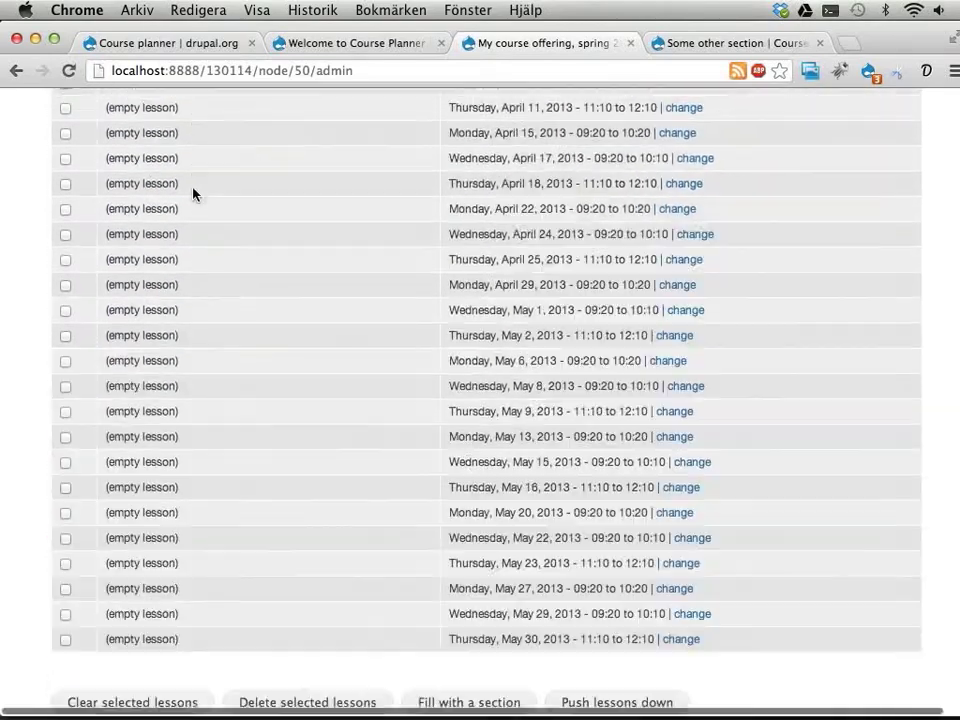
{"action": "scroll", "coordinate": [191, 531], "scroll_direction": "up", "scroll_amount": 4}
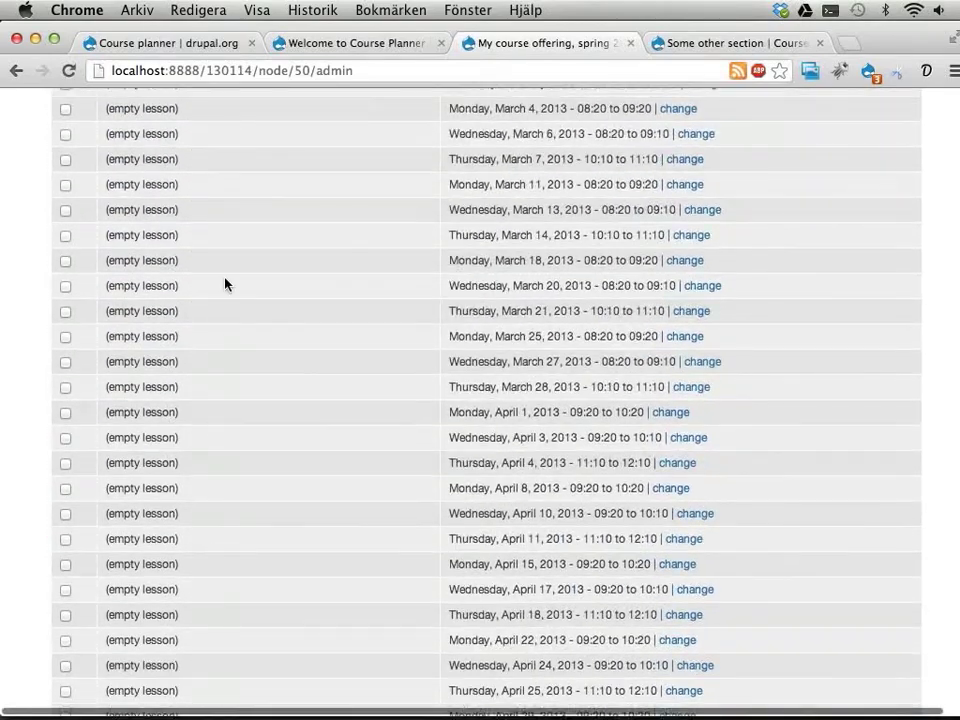
{"action": "scroll", "coordinate": [252, 263], "scroll_direction": "up", "scroll_amount": 8}
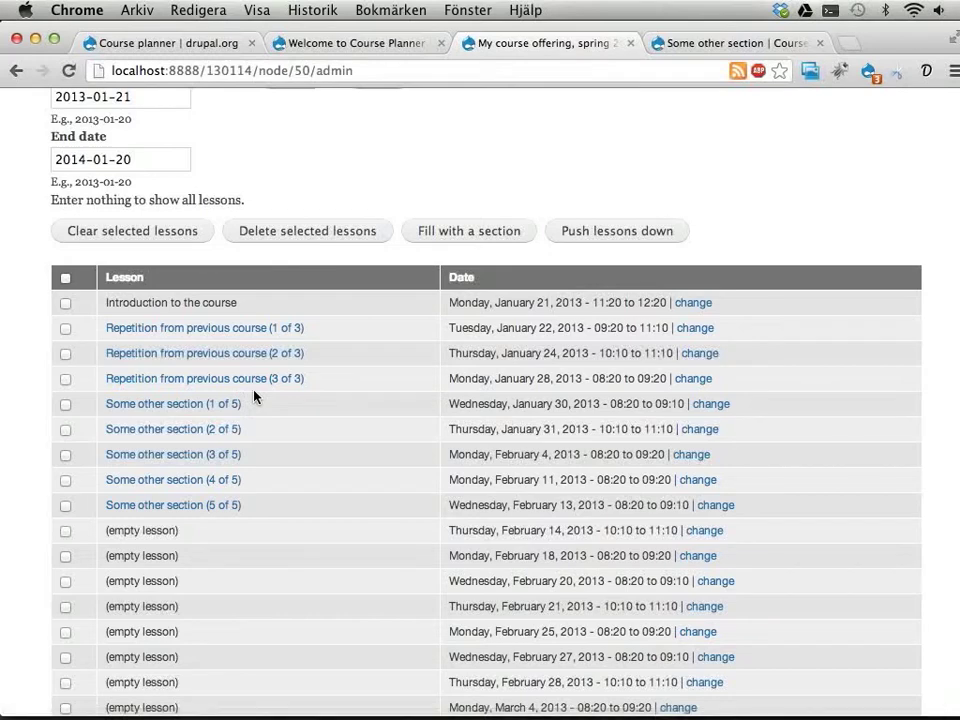
{"action": "left_click", "coordinate": [65, 279]}
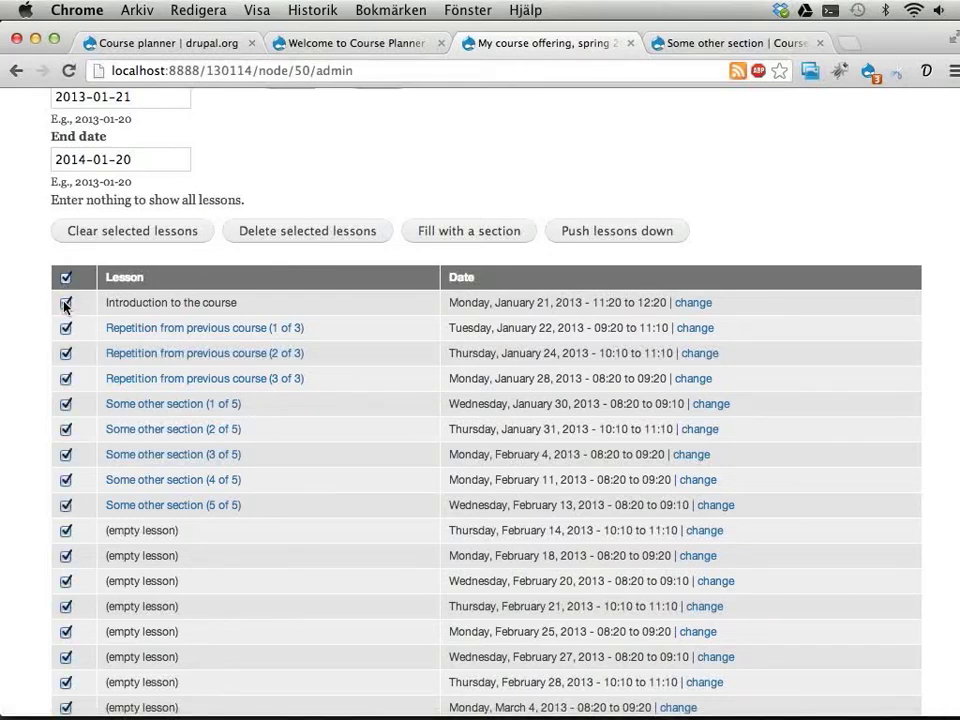
{"action": "left_click", "coordinate": [65, 303]}
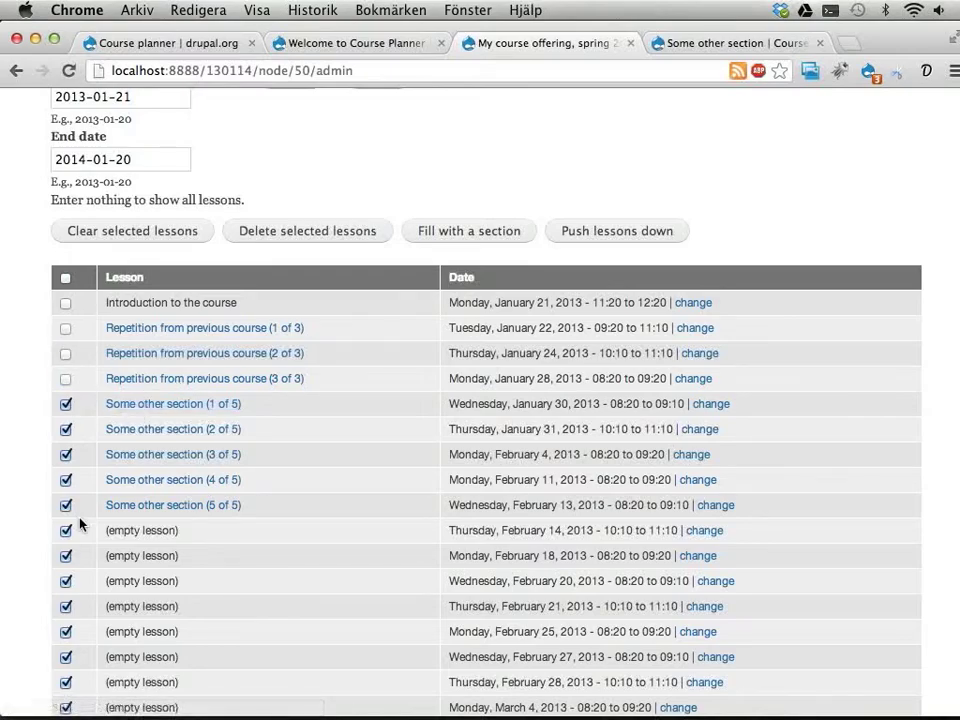
{"action": "scroll", "coordinate": [120, 568], "scroll_direction": "down", "scroll_amount": 1}
{"action": "scroll", "coordinate": [120, 568], "scroll_direction": "down", "scroll_amount": 6}
{"action": "scroll", "coordinate": [120, 568], "scroll_direction": "up", "scroll_amount": 8}
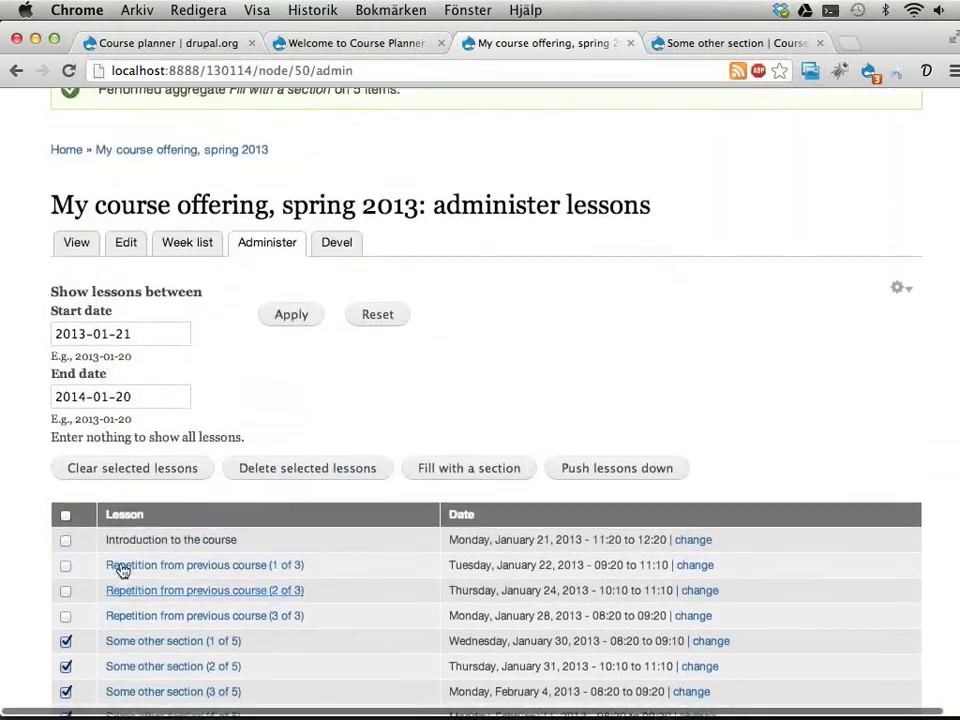
{"action": "scroll", "coordinate": [122, 568], "scroll_direction": "down", "scroll_amount": 1}
{"action": "scroll", "coordinate": [122, 578], "scroll_direction": "down", "scroll_amount": 5}
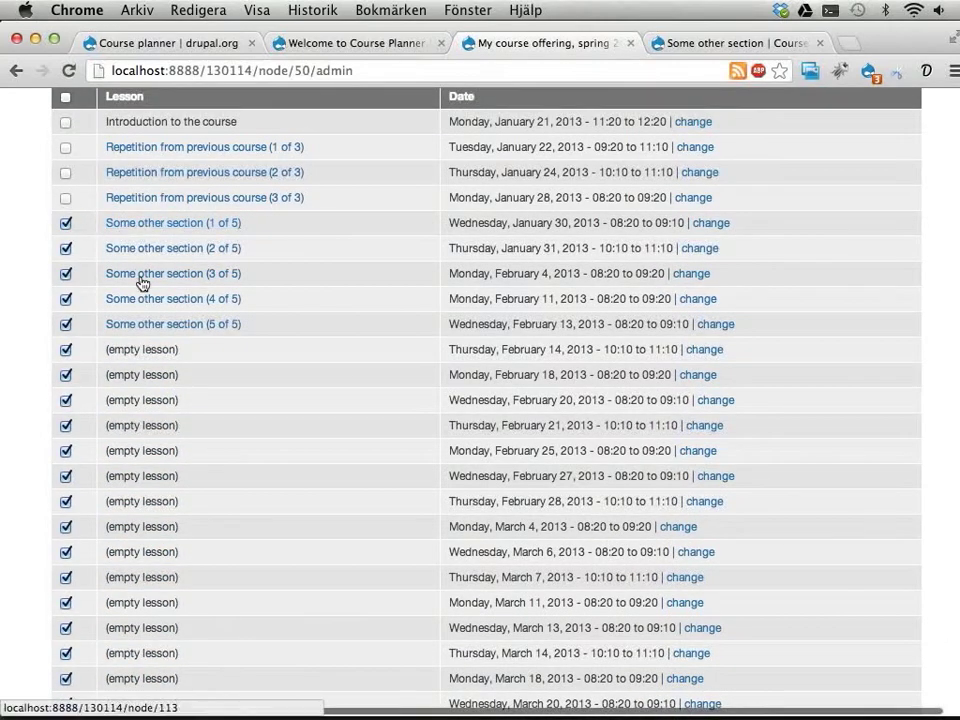
{"action": "scroll", "coordinate": [257, 381], "scroll_direction": "down", "scroll_amount": 12}
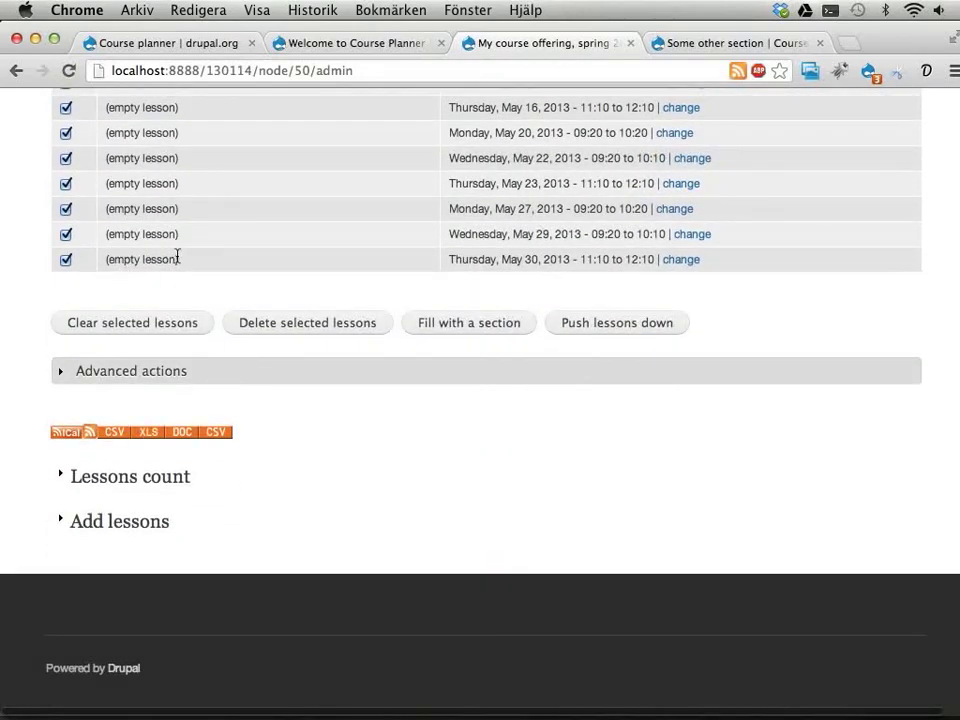
{"action": "scroll", "coordinate": [200, 262], "scroll_direction": "up", "scroll_amount": 15}
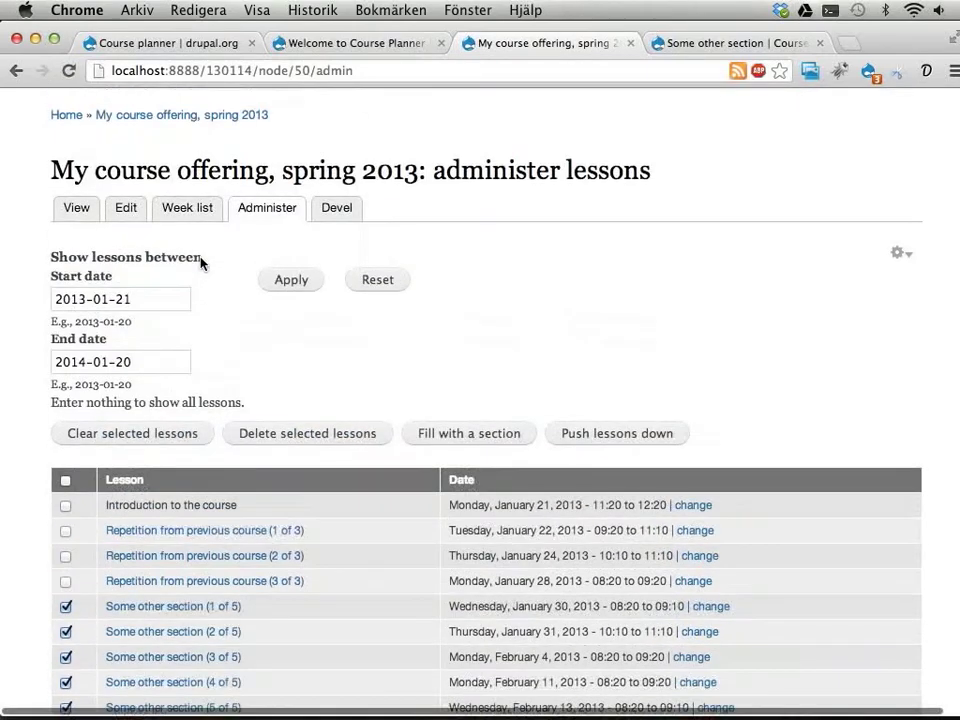
{"action": "left_click", "coordinate": [596, 441]}
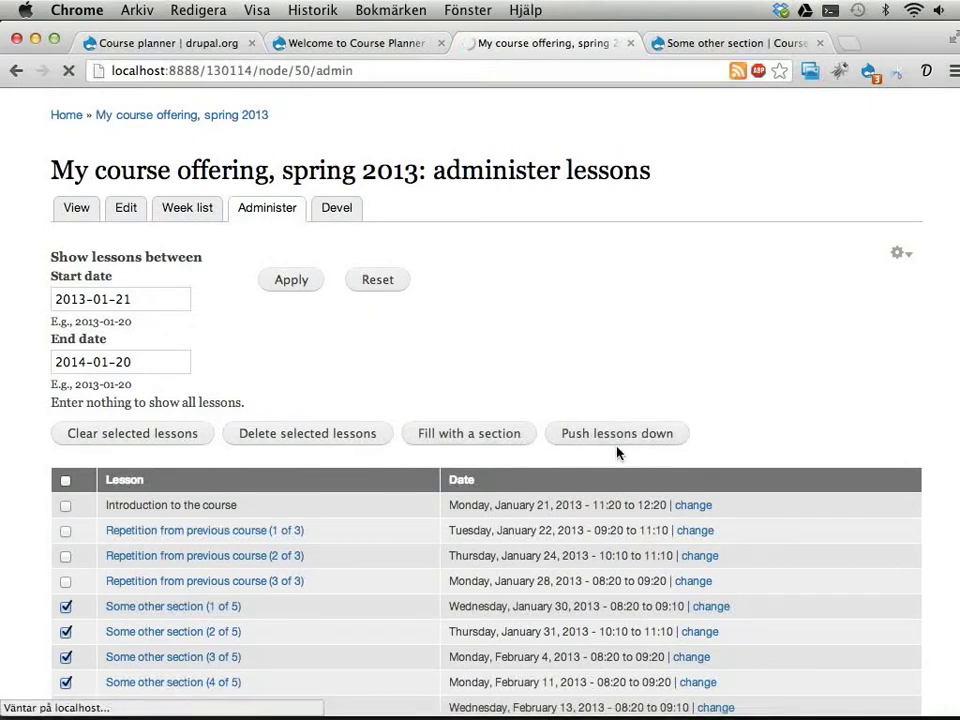
Title the empty January 30 lesson "Extra lesson with repetition", assign it the section "Repetition from previous course", and save it.
{"action": "scroll", "coordinate": [403, 521], "scroll_direction": "down", "scroll_amount": 5}
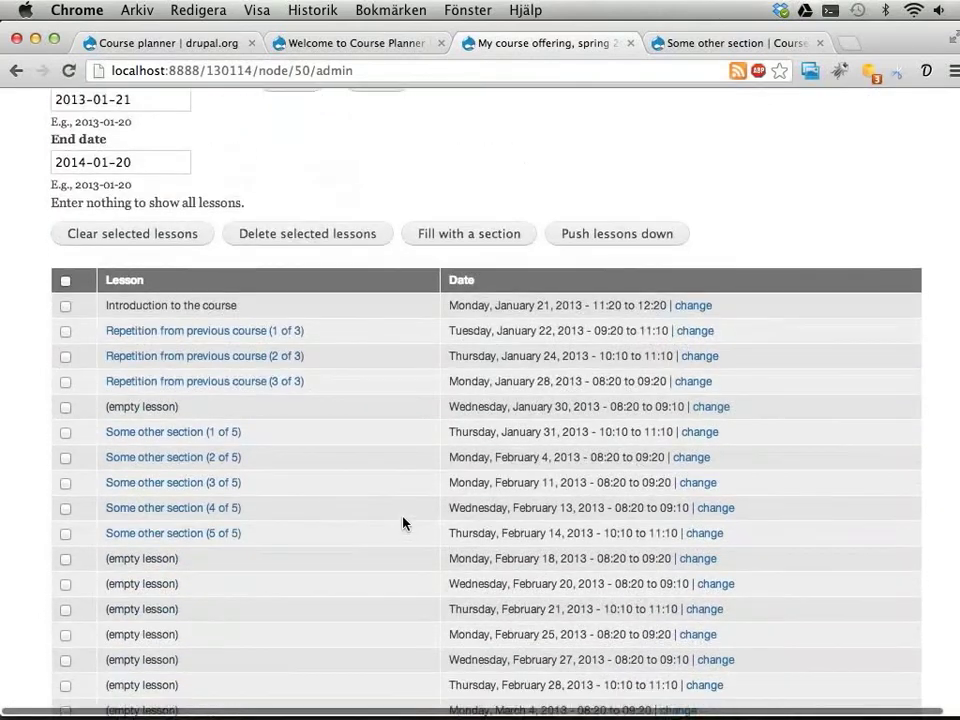
{"action": "scroll", "coordinate": [403, 523], "scroll_direction": "down", "scroll_amount": 1}
{"action": "left_click_drag", "start_coordinate": [124, 355], "coordinate": [201, 356]}
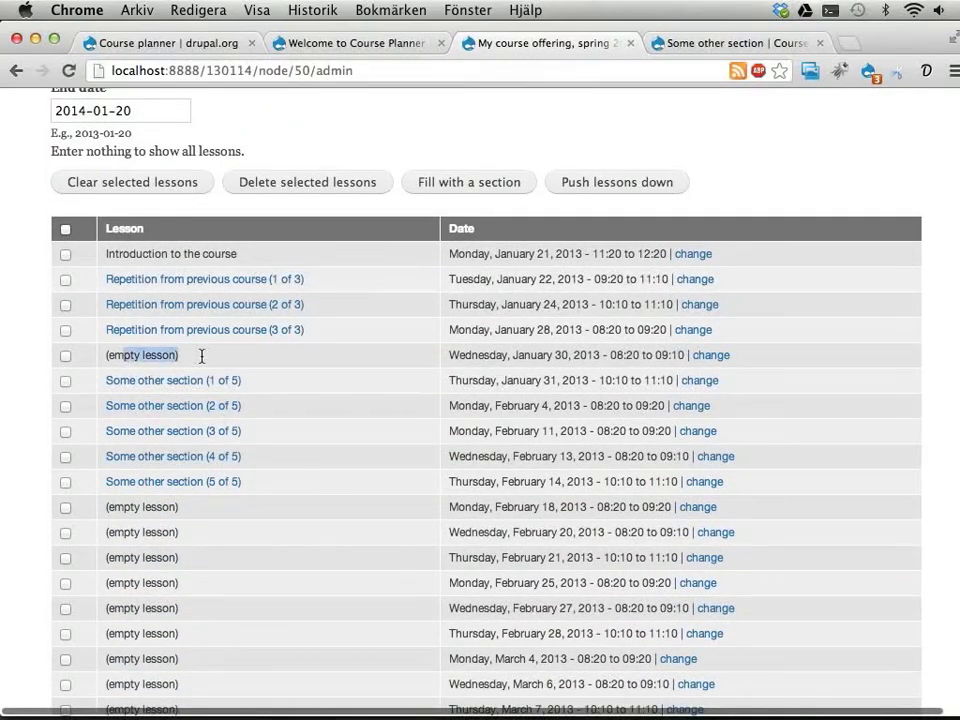
{"action": "left_click", "coordinate": [712, 358]}
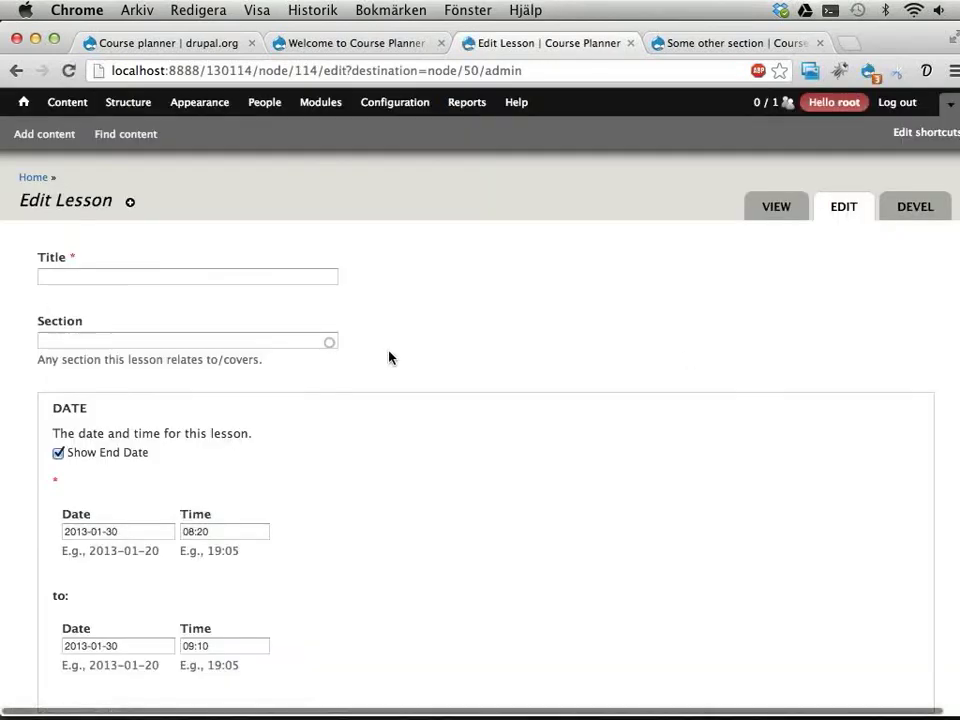
{"action": "left_click", "coordinate": [285, 275]}
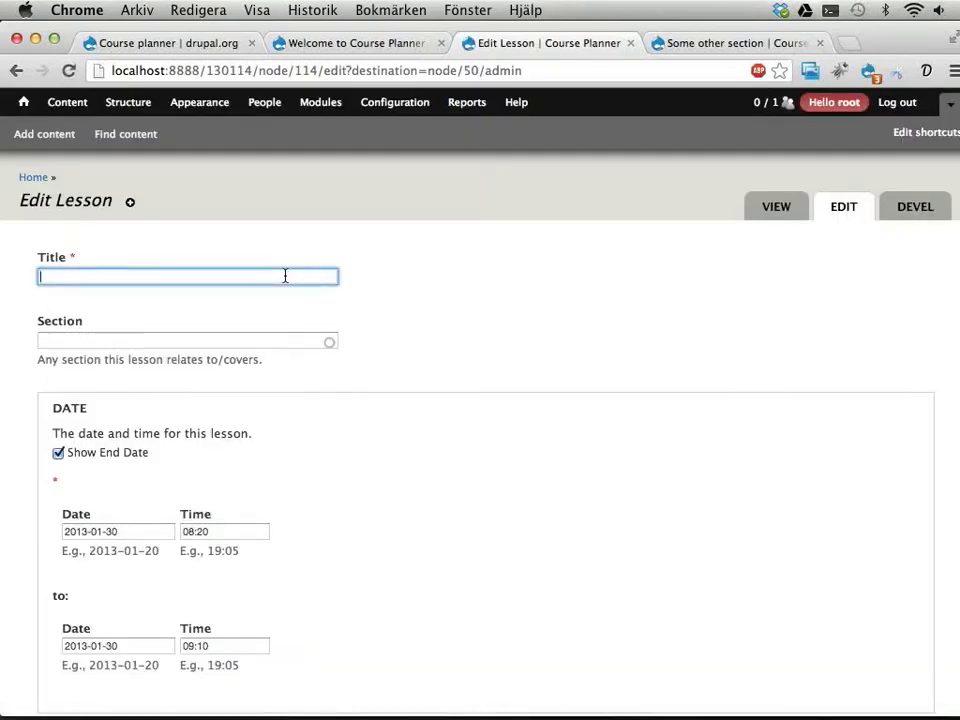
{"action": "type", "text": "Extra lesson with repetition"}
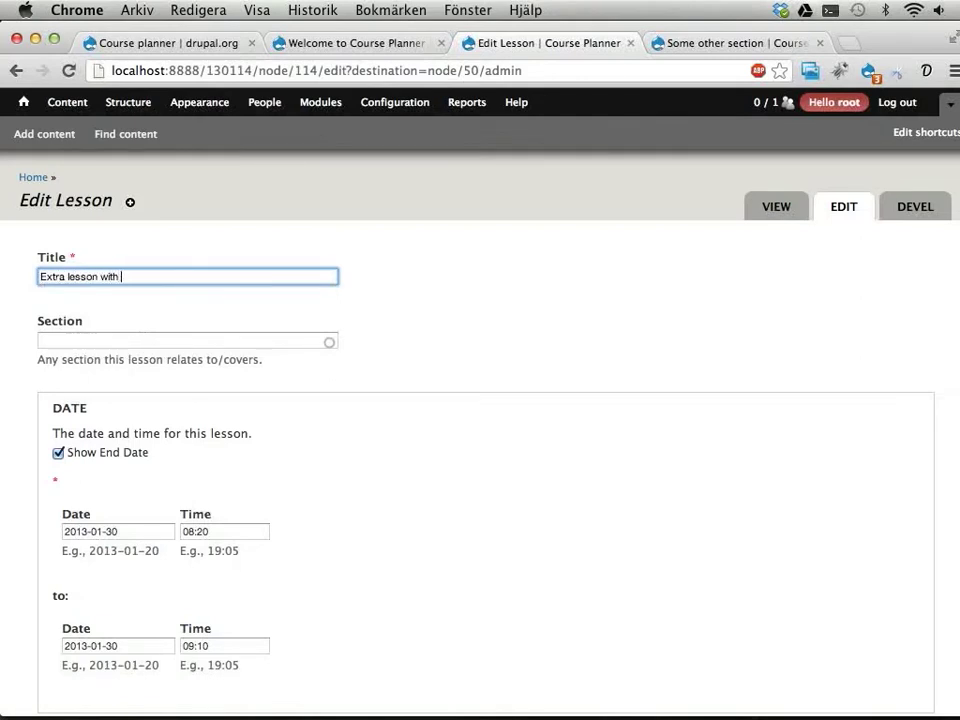
{"action": "left_click", "coordinate": [236, 334]}
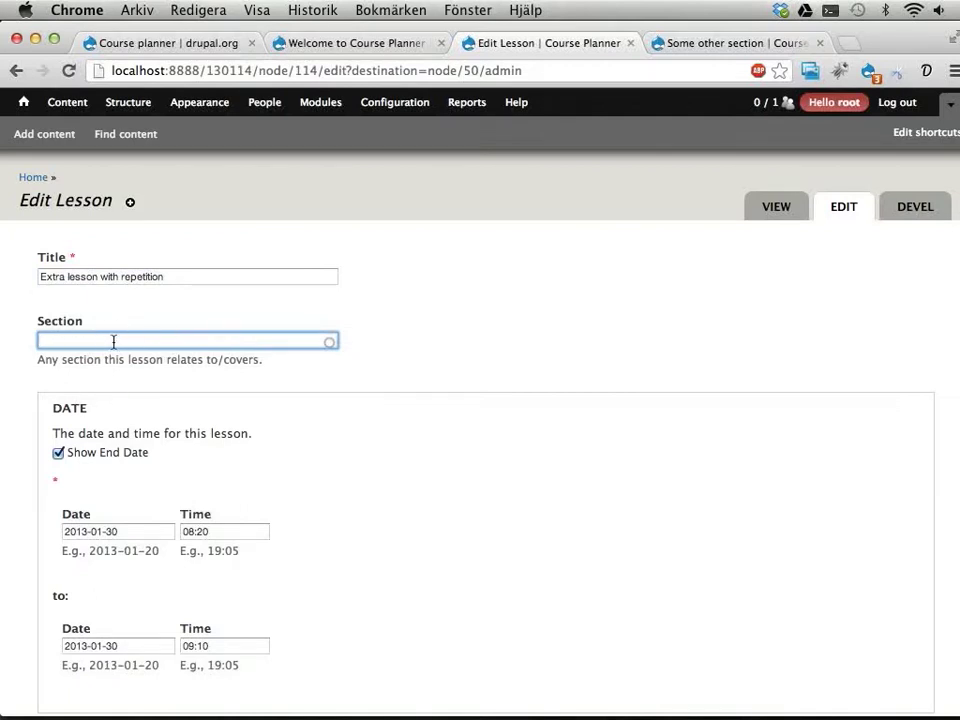
{"action": "type", "text": "re"}
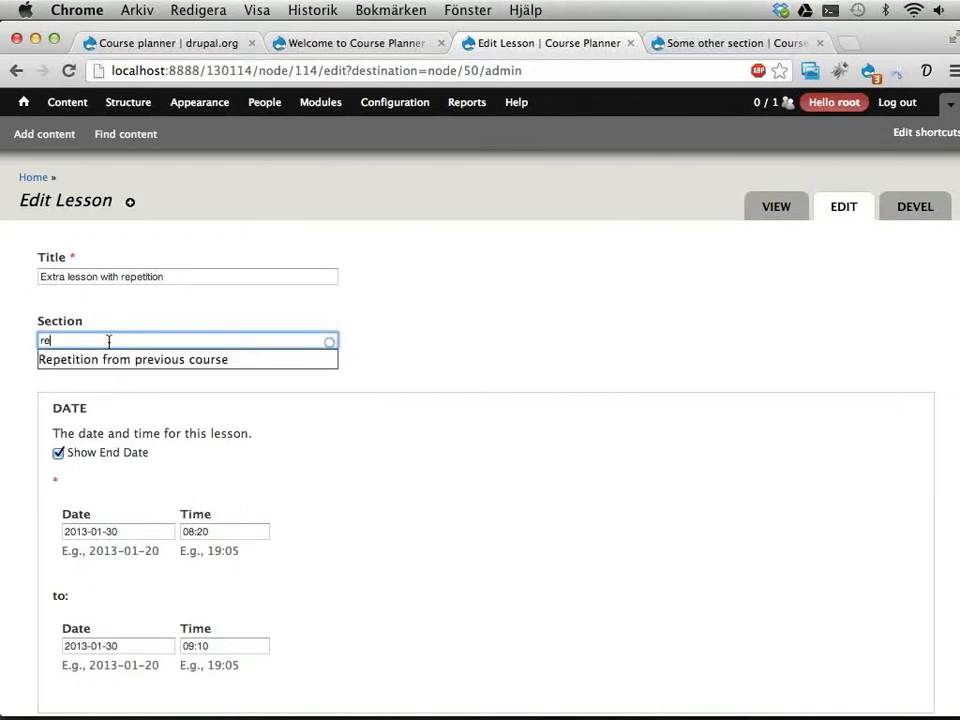
{"action": "left_click", "coordinate": [76, 362]}
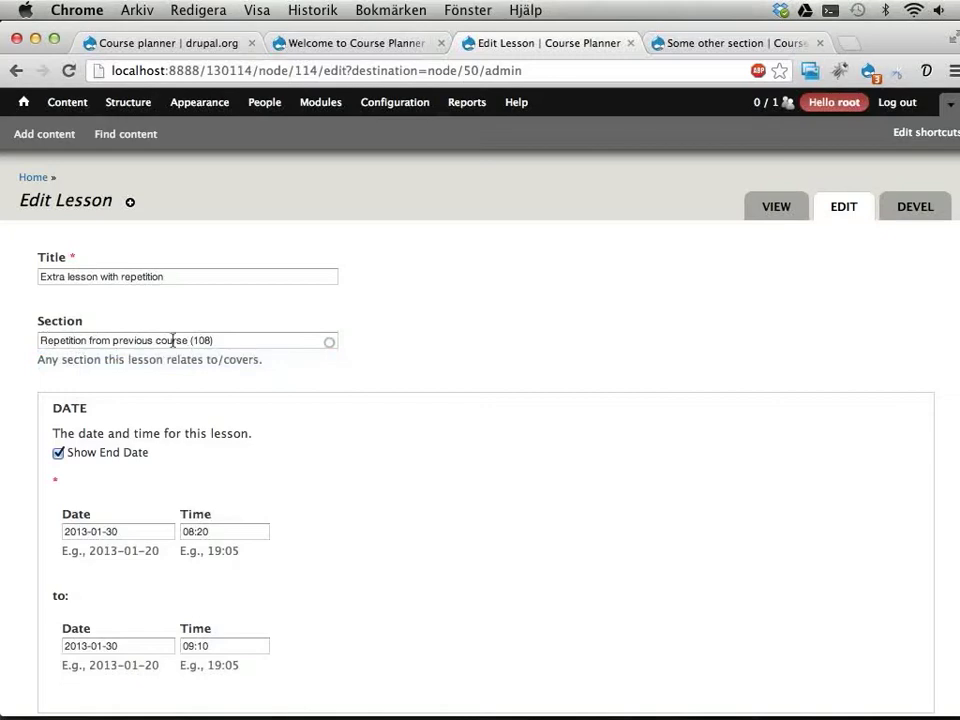
{"action": "scroll", "coordinate": [221, 358], "scroll_direction": "down", "scroll_amount": 6}
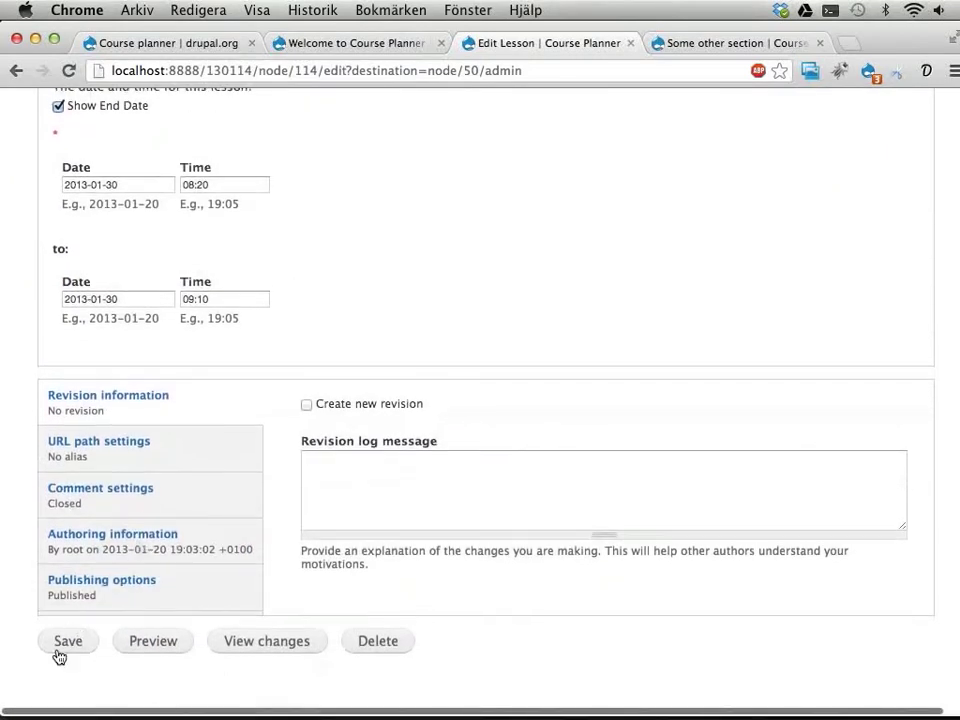
{"action": "left_click", "coordinate": [59, 655]}
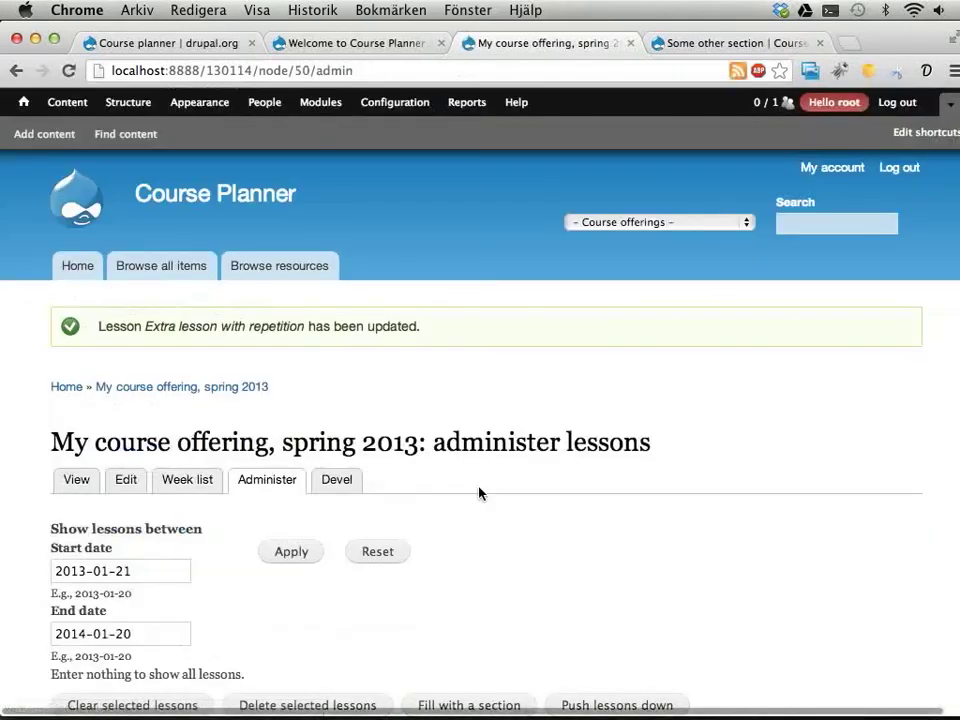
Examine the lesson list and the lessons count, including the total, the empty lessons and the number of lessons per section.
{"action": "scroll", "coordinate": [480, 493], "scroll_direction": "down", "scroll_amount": 8}
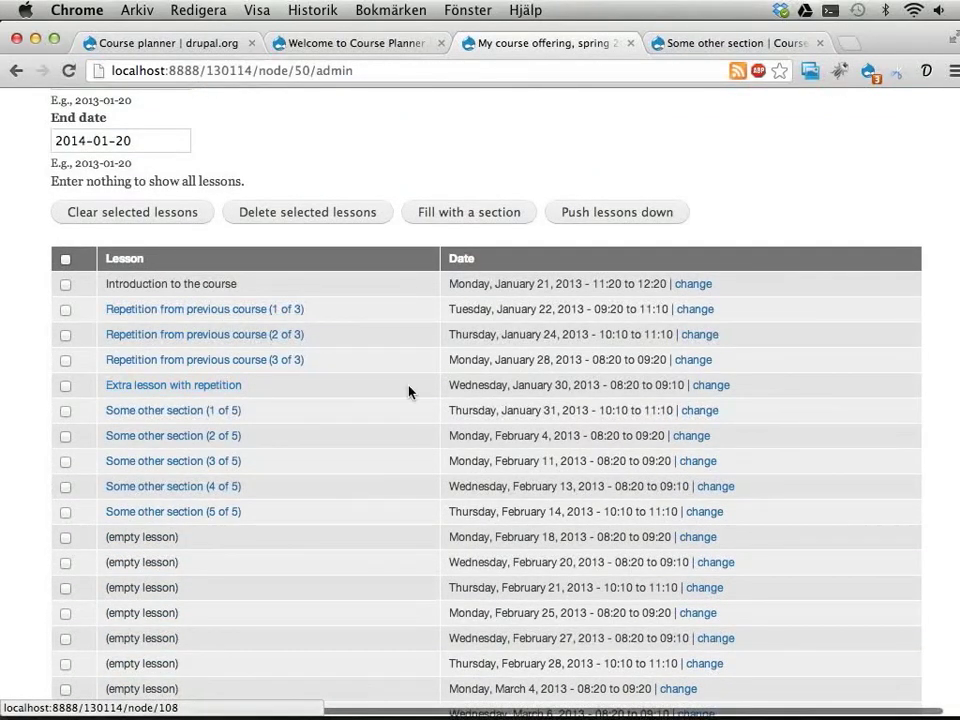
{"action": "scroll", "coordinate": [409, 390], "scroll_direction": "down", "scroll_amount": 10}
{"action": "scroll", "coordinate": [409, 391], "scroll_direction": "down", "scroll_amount": 5}
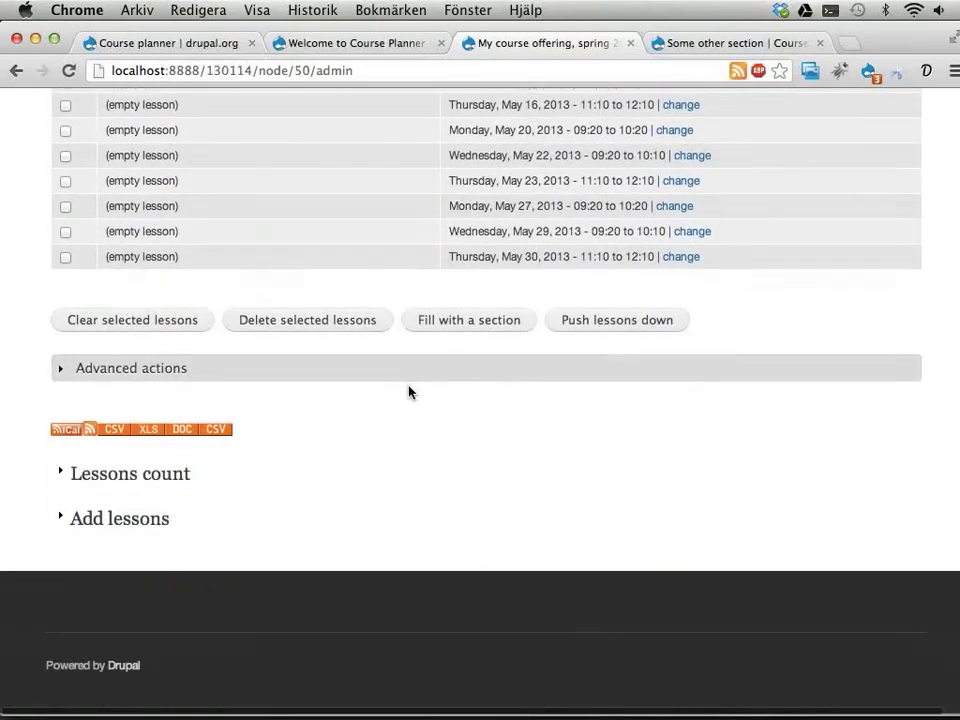
{"action": "scroll", "coordinate": [409, 391], "scroll_direction": "up", "scroll_amount": 10}
{"action": "scroll", "coordinate": [409, 391], "scroll_direction": "up", "scroll_amount": 15}
{"action": "scroll", "coordinate": [409, 391], "scroll_direction": "down", "scroll_amount": 2}
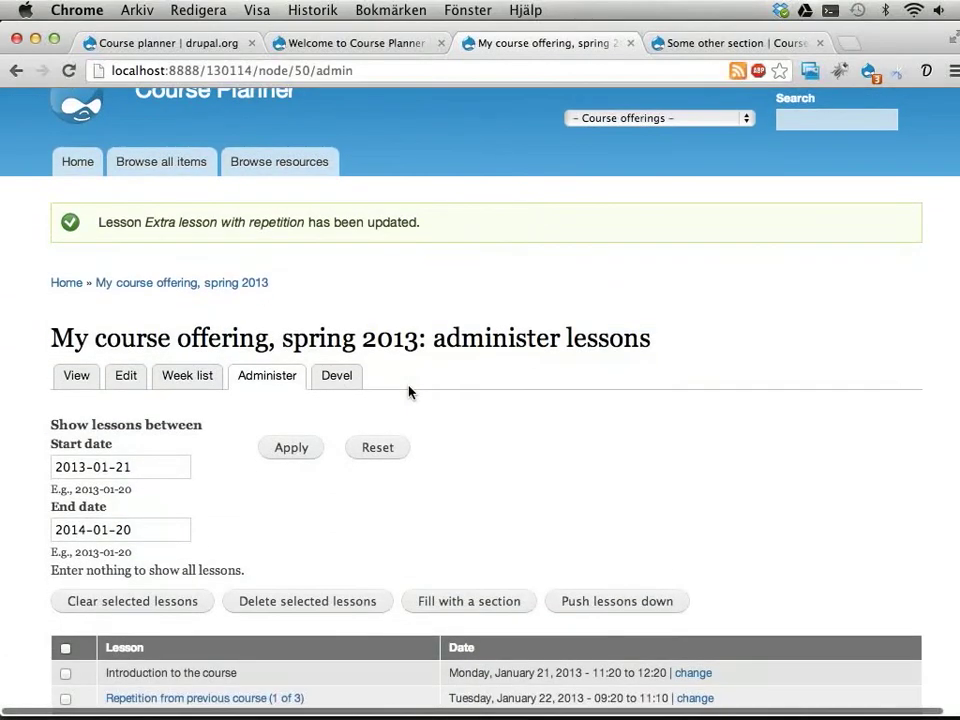
{"action": "scroll", "coordinate": [409, 391], "scroll_direction": "down", "scroll_amount": 10}
{"action": "scroll", "coordinate": [409, 391], "scroll_direction": "down", "scroll_amount": 10}
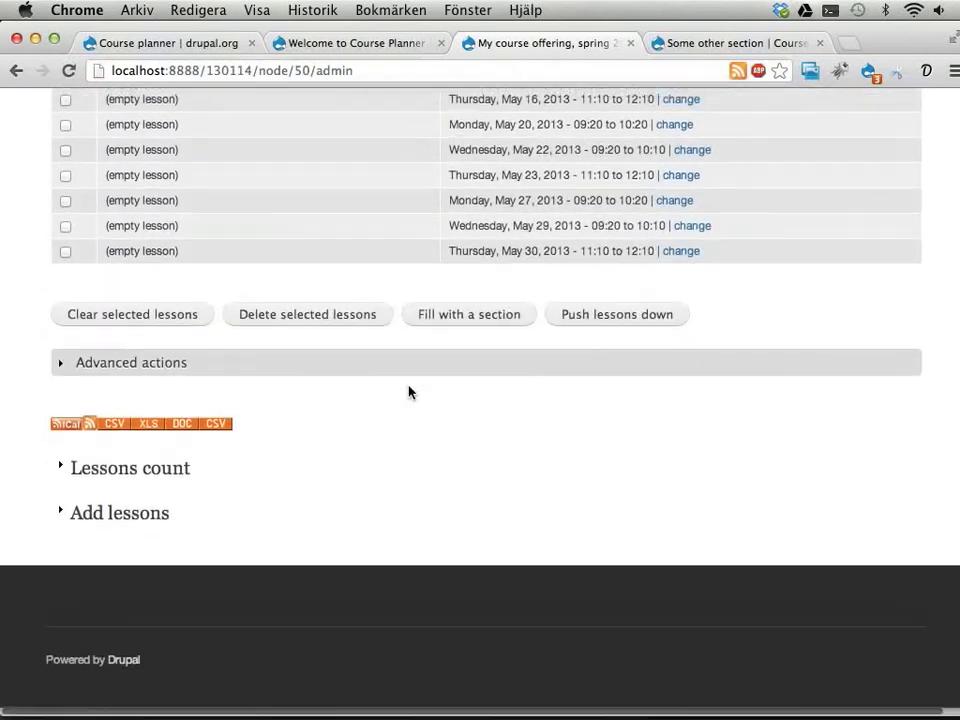
{"action": "left_click", "coordinate": [150, 476]}
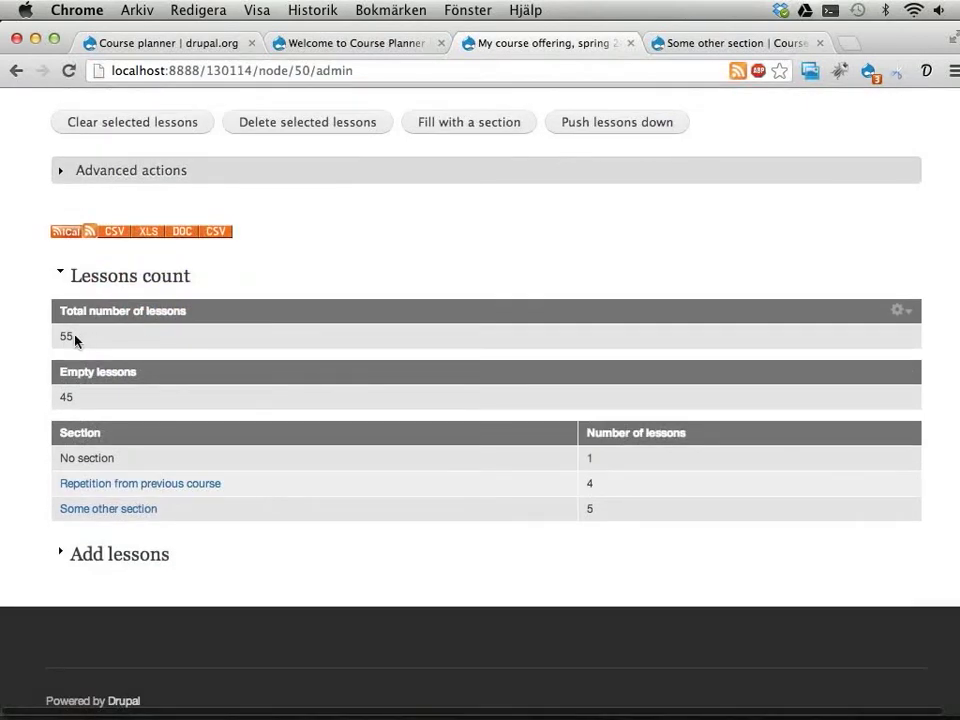
{"action": "left_click_drag", "start_coordinate": [61, 336], "coordinate": [94, 336]}
{"action": "left_click_drag", "start_coordinate": [62, 396], "coordinate": [101, 405]}
{"action": "left_click_drag", "start_coordinate": [588, 459], "coordinate": [601, 460]}
{"action": "left_click", "coordinate": [164, 286]}
Start a new Course outline and title it "My course outline for math 2b".
{"action": "scroll", "coordinate": [386, 364], "scroll_direction": "up", "scroll_amount": 20}
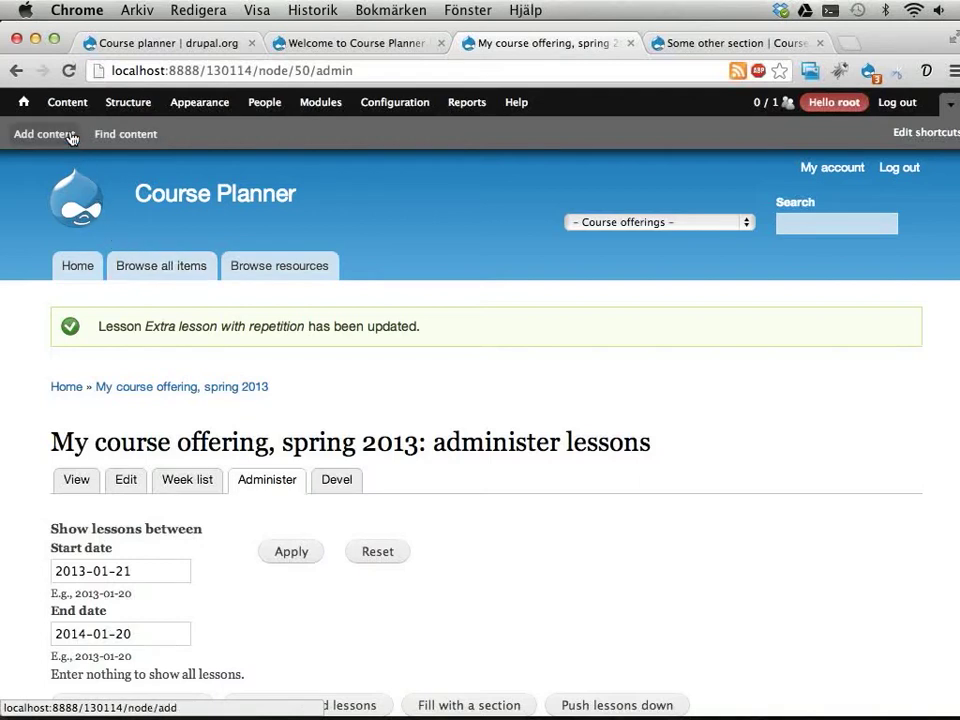
{"action": "mouse_move", "coordinate": [60, 108]}
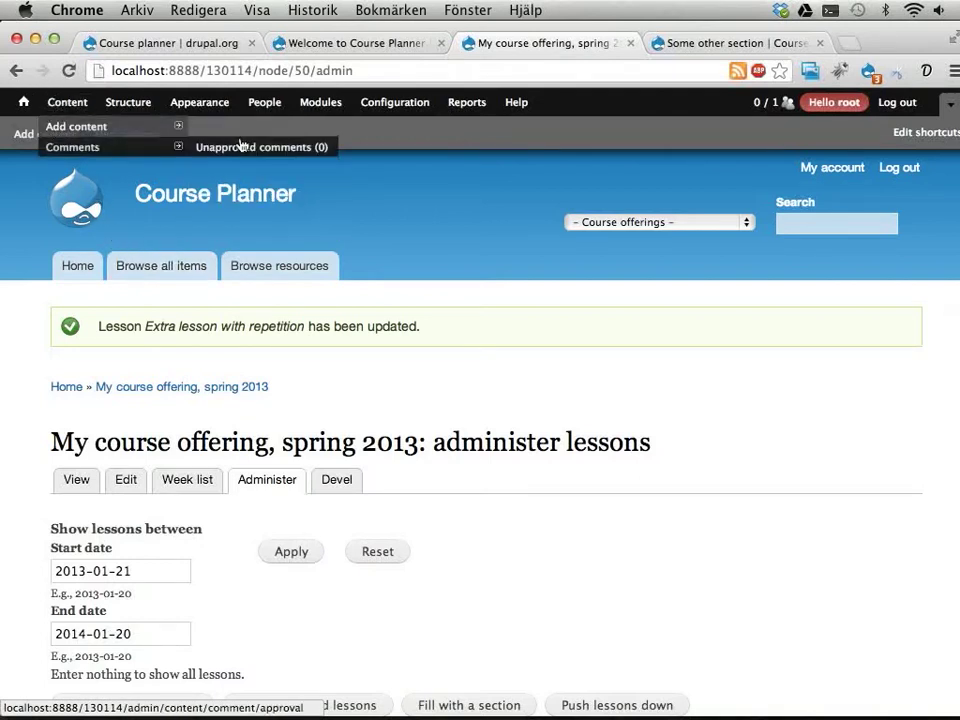
{"action": "mouse_move", "coordinate": [180, 128]}
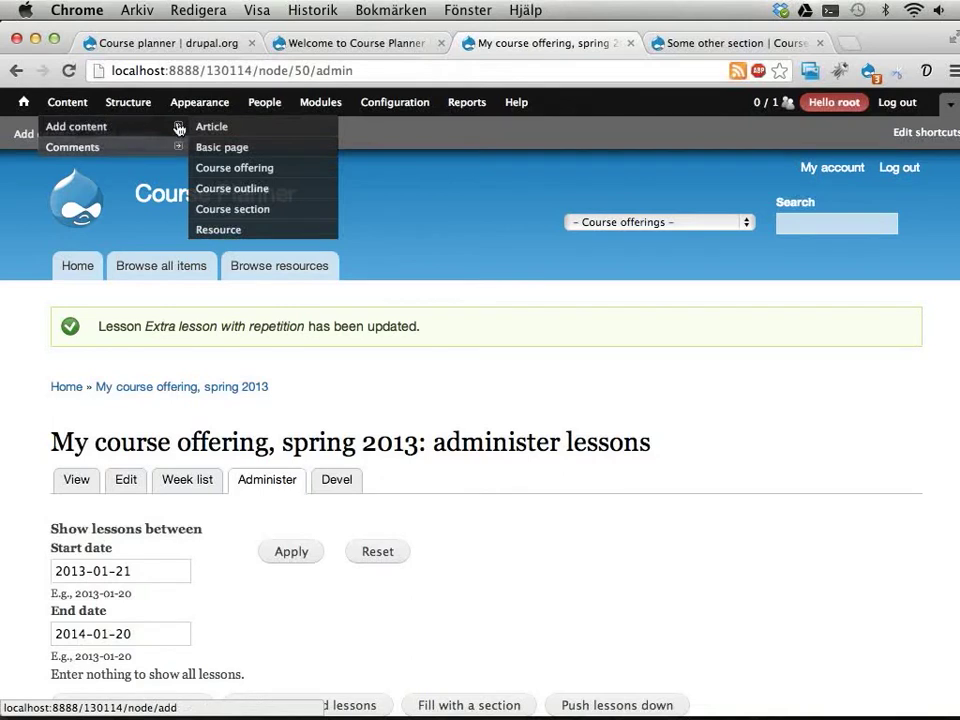
{"action": "left_click", "coordinate": [216, 189]}
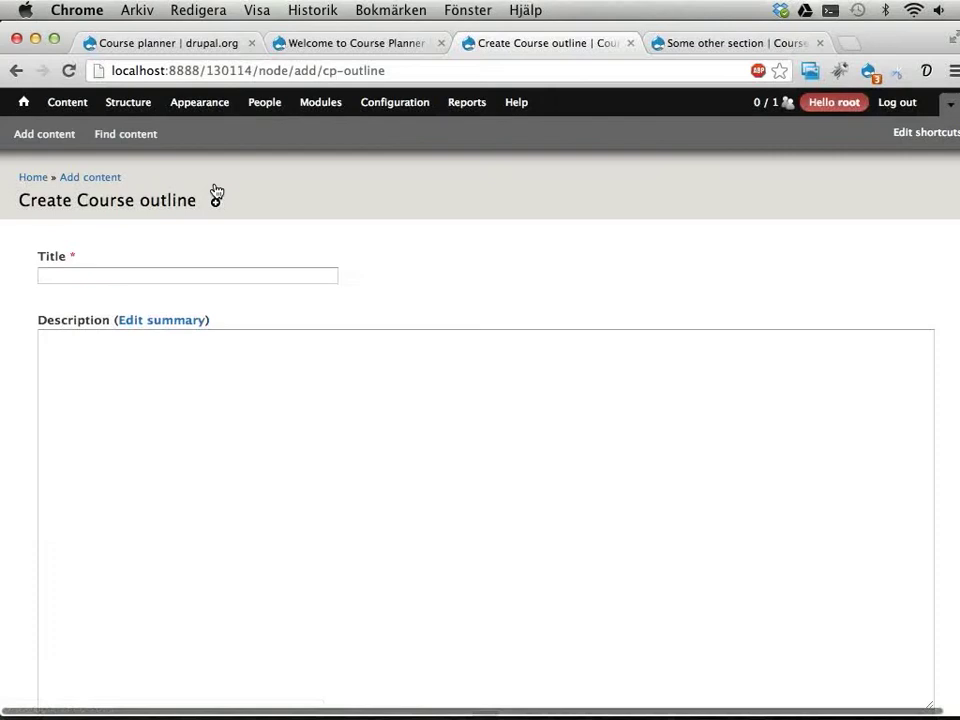
{"action": "left_click", "coordinate": [184, 276]}
{"action": "type", "text": "My course o"}
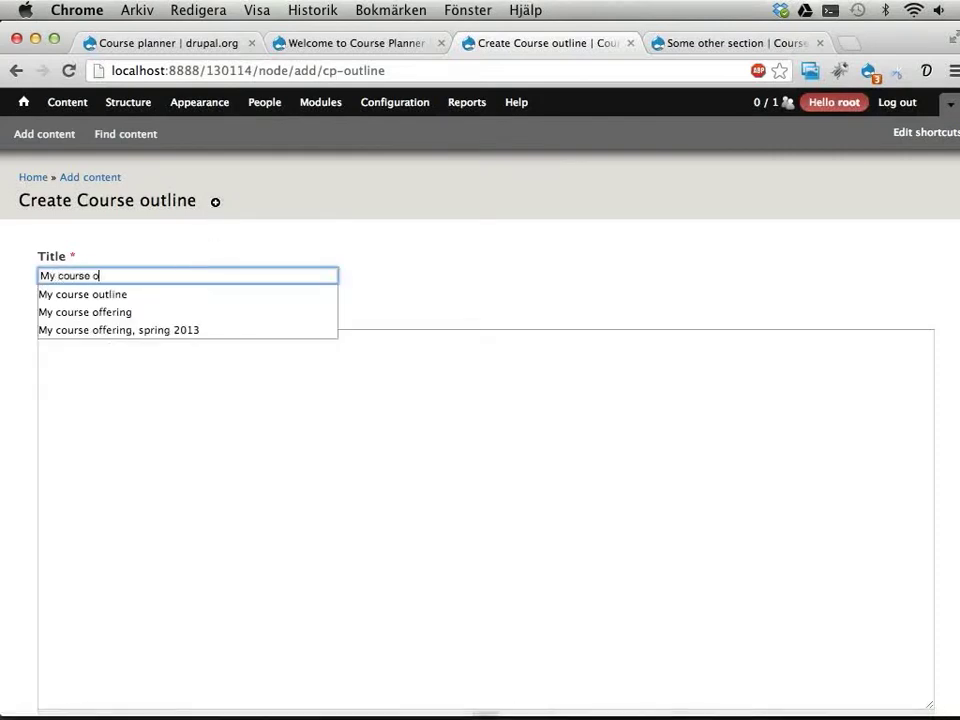
{"action": "type", "text": "utline for m"}
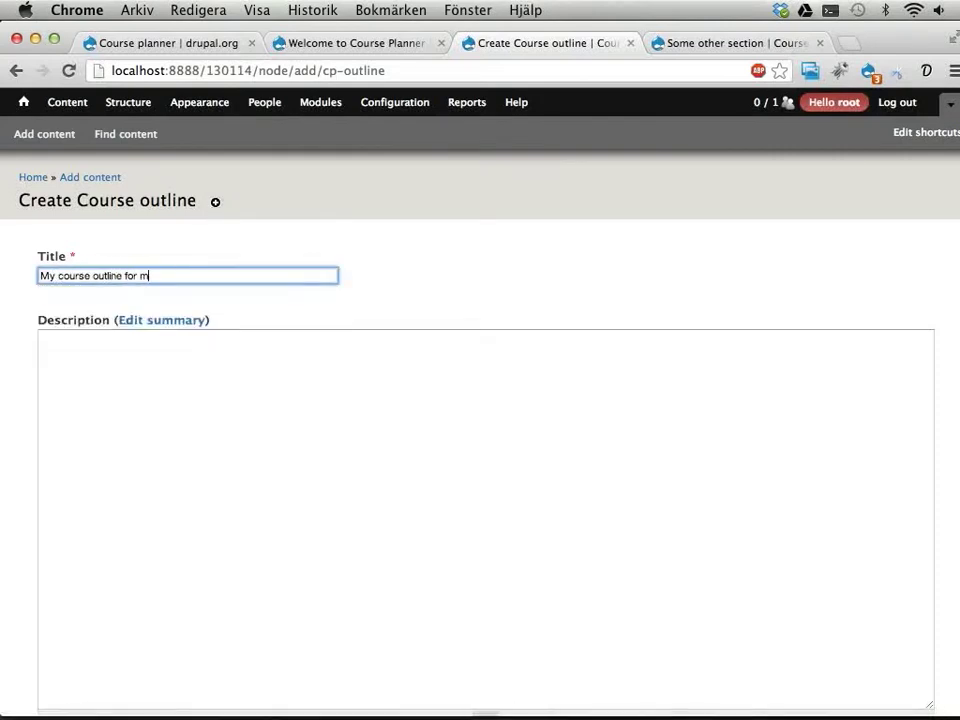
{"action": "type", "text": "ath 2b"}
{"action": "double_click", "coordinate": [169, 276]}
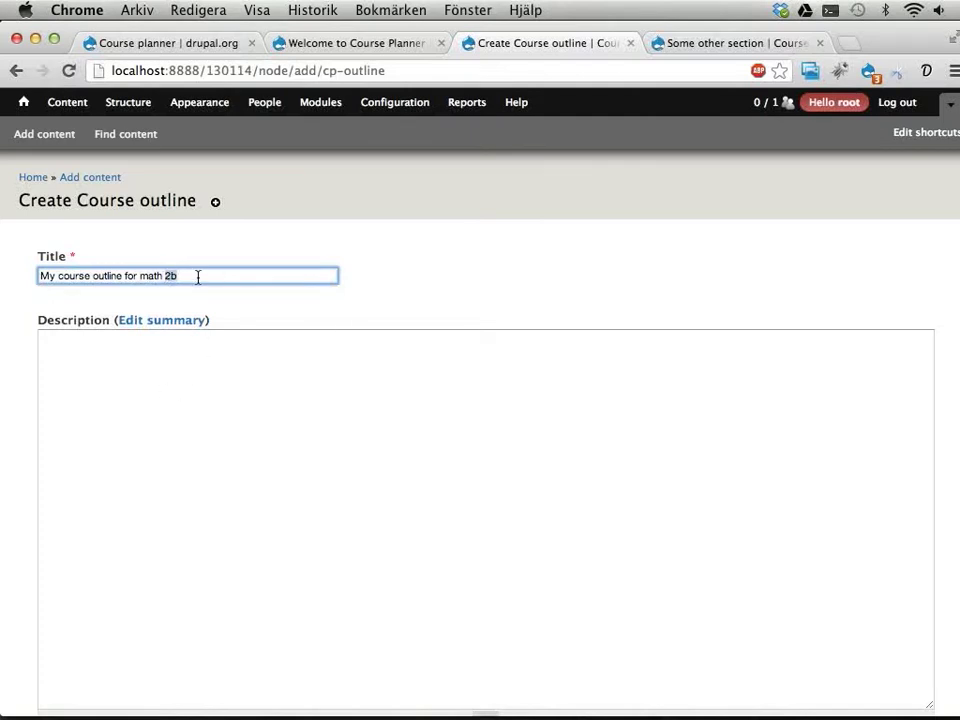
Fill the outline's description with one generated 100-word paragraph of placeholder text.
{"action": "left_click", "coordinate": [242, 405]}
{"action": "left_click", "coordinate": [926, 70]}
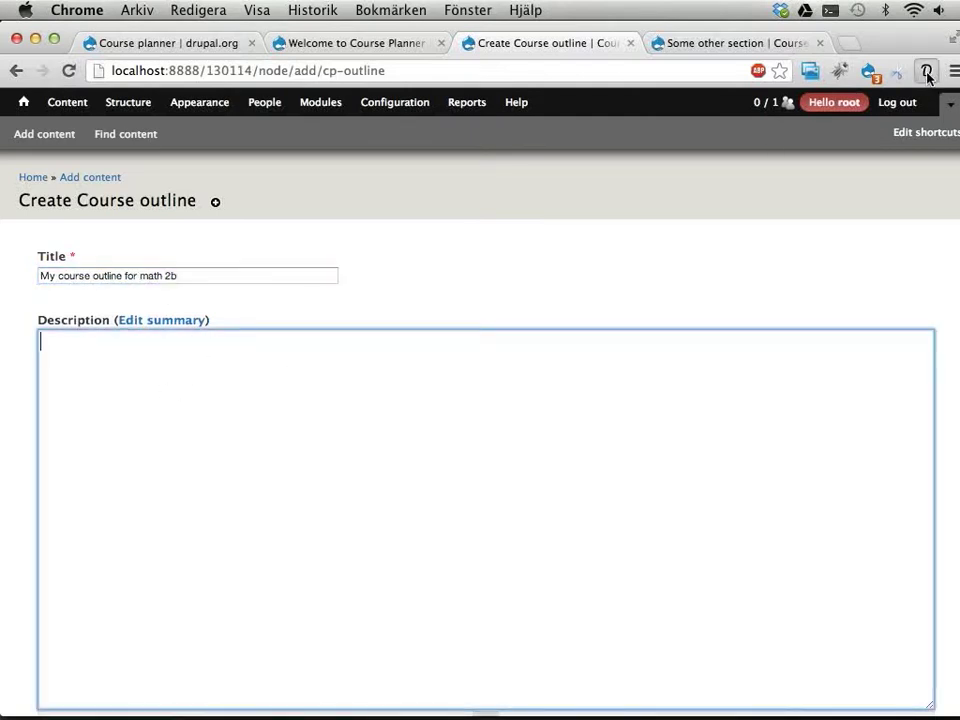
{"action": "left_click", "coordinate": [806, 140]}
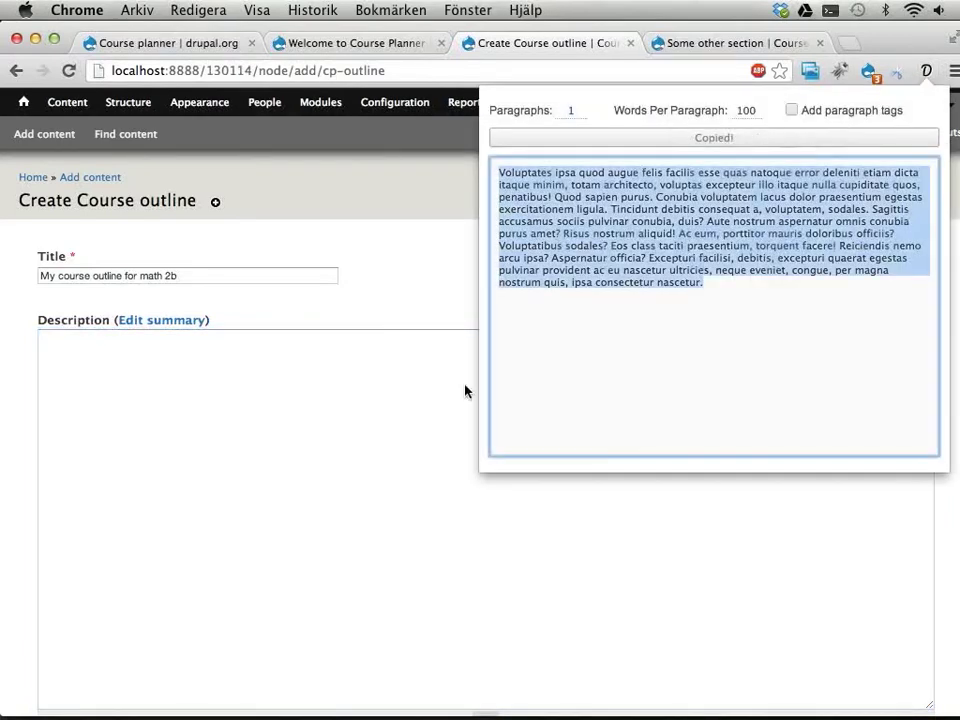
{"action": "left_click", "coordinate": [325, 473]}
{"action": "key", "text": "super+v"}
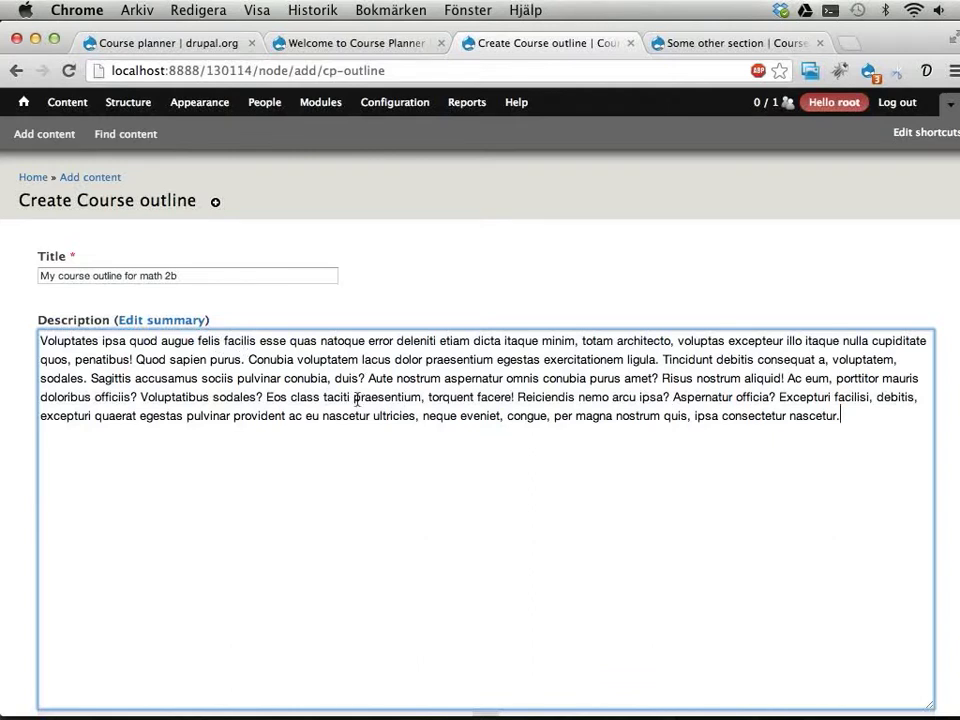
Add Matematik › Matematik 2b as the canonical course in the outline's metadata and save the outline.
{"action": "scroll", "coordinate": [434, 370], "scroll_direction": "down", "scroll_amount": 12}
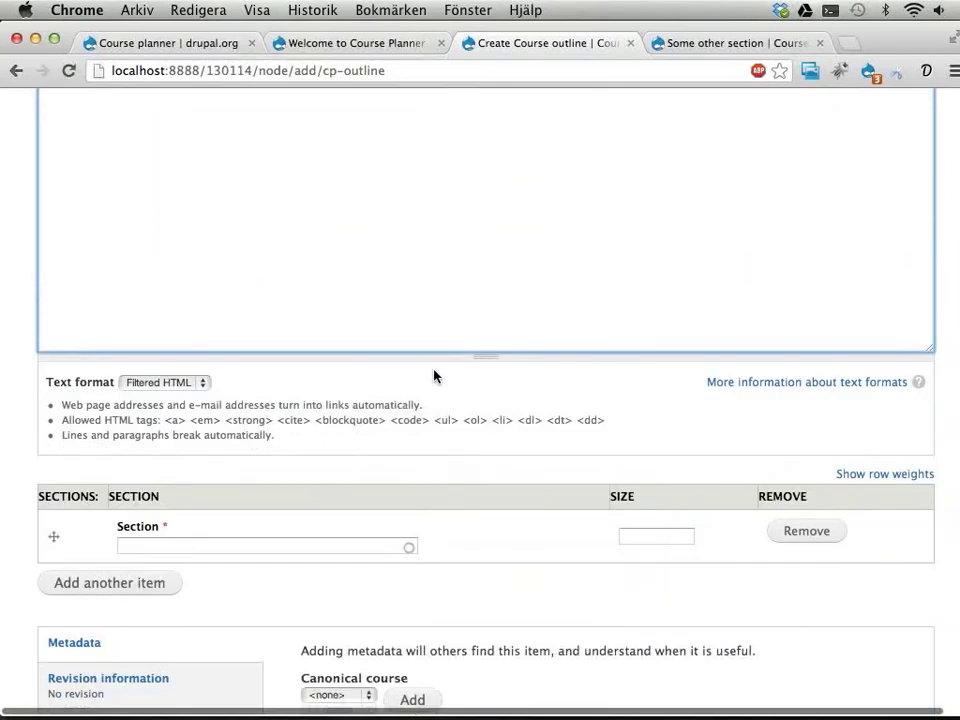
{"action": "left_click", "coordinate": [325, 418]}
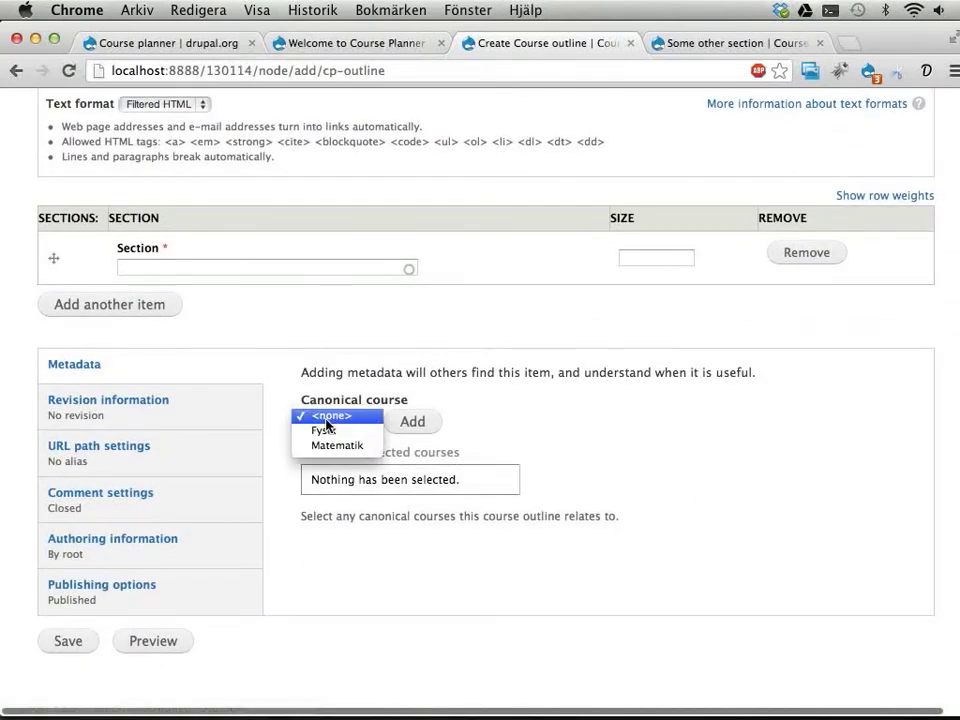
{"action": "key", "text": "Escape"}
{"action": "key", "text": "m"}
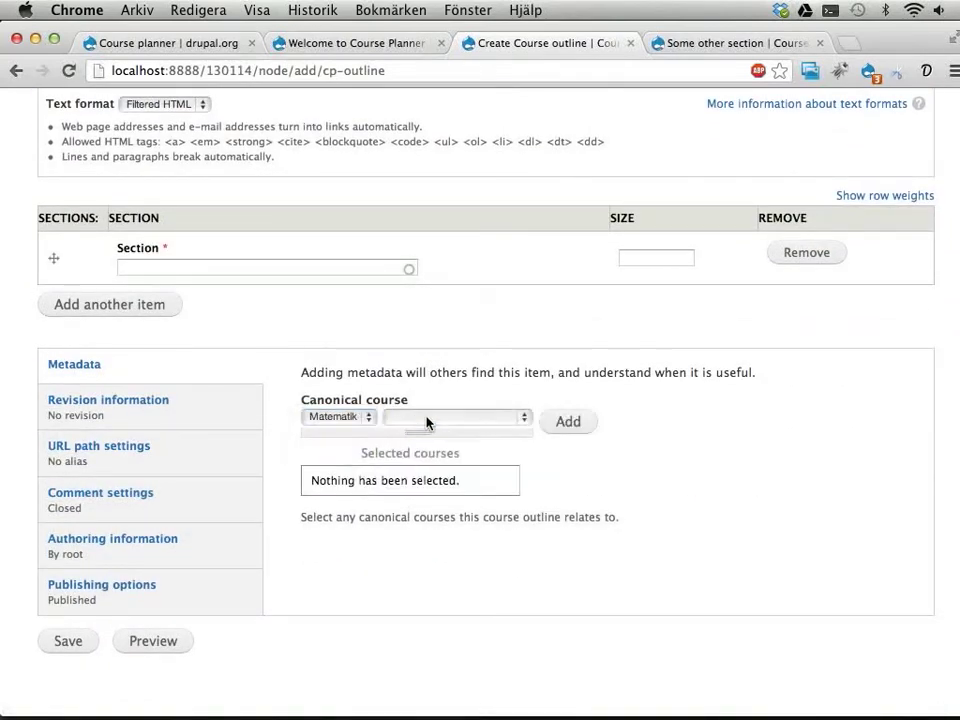
{"action": "left_click", "coordinate": [432, 417]}
{"action": "left_click", "coordinate": [432, 508]}
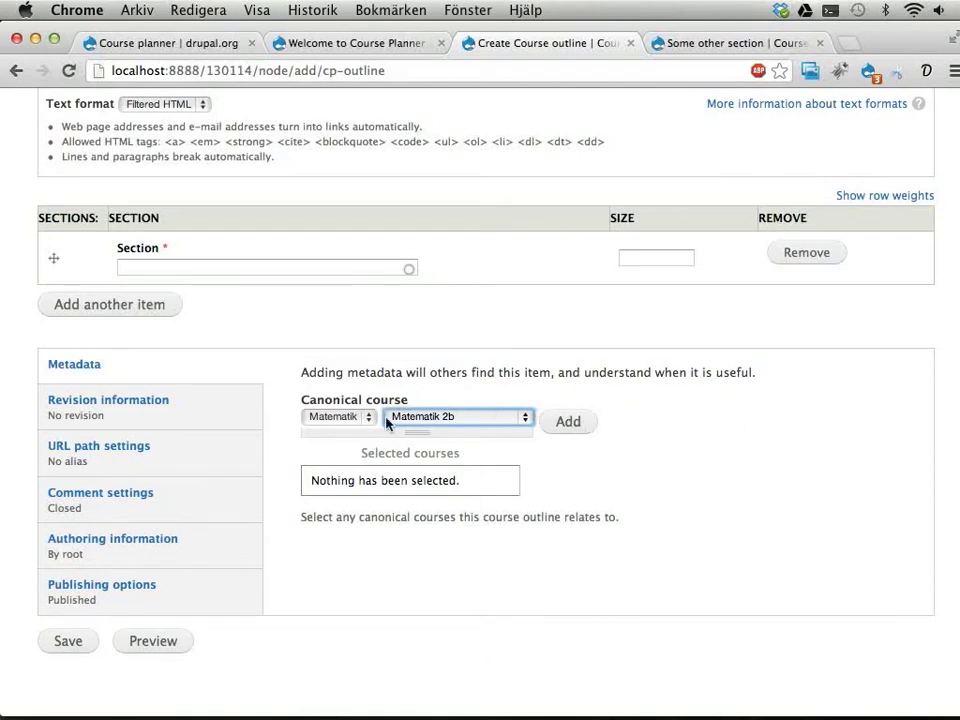
{"action": "left_click", "coordinate": [571, 428]}
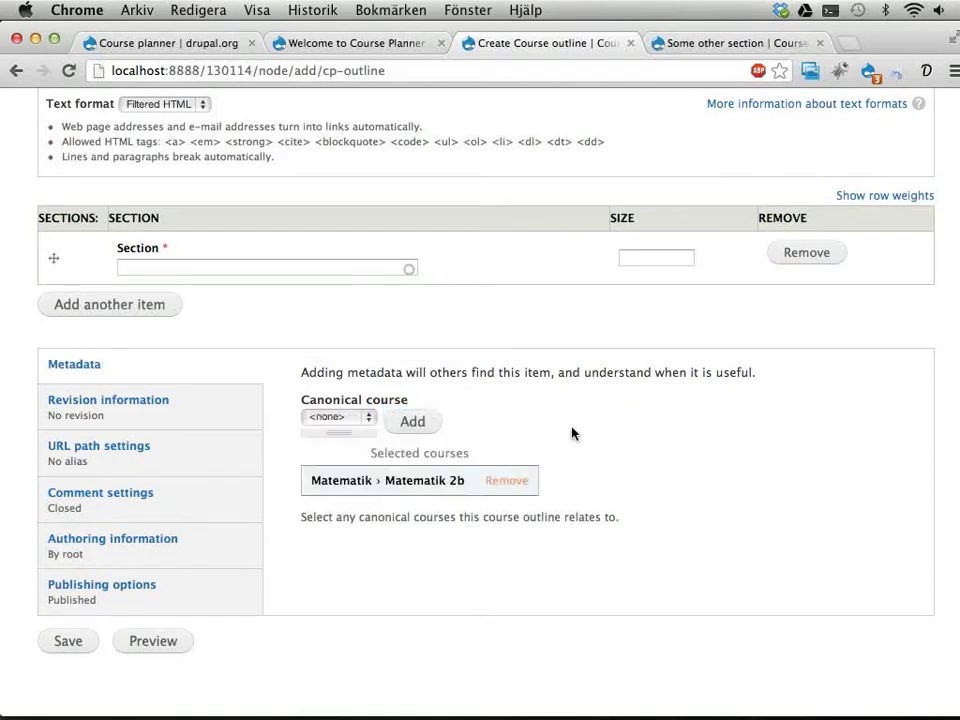
{"action": "left_click", "coordinate": [70, 639]}
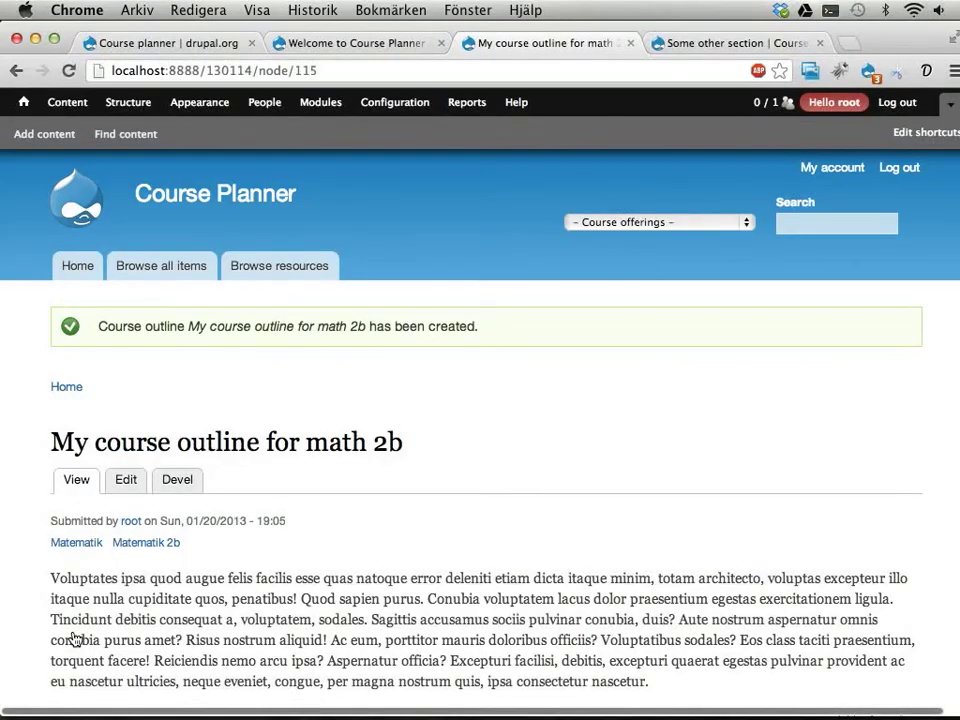
Review the saved outline's description, its section table with the Size column, and the form for adding sections.
{"action": "scroll", "coordinate": [270, 588], "scroll_direction": "down", "scroll_amount": 5}
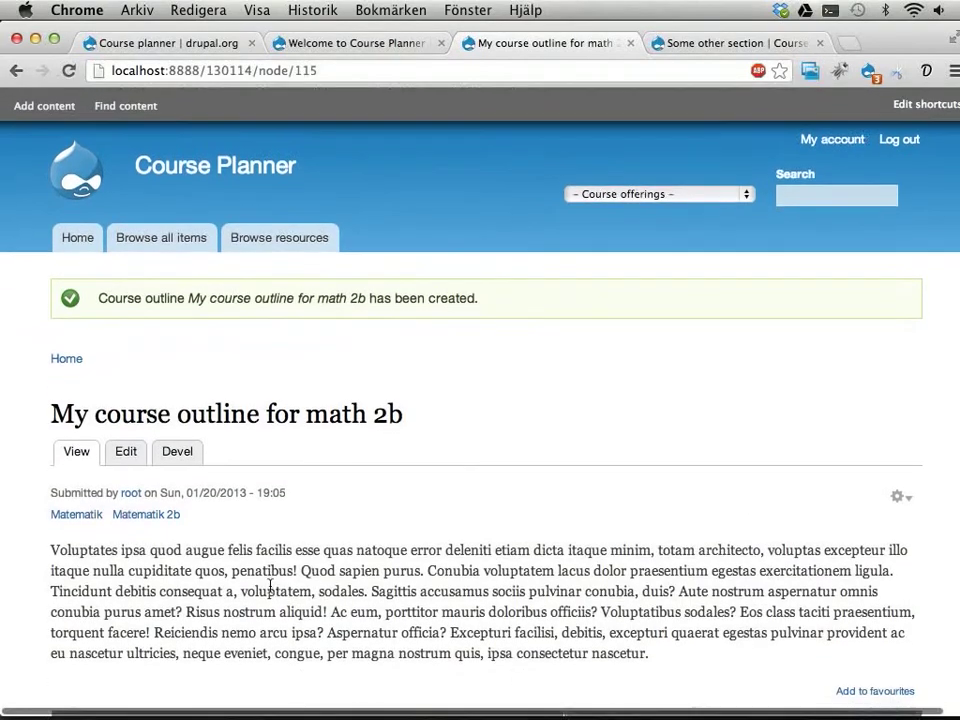
{"action": "scroll", "coordinate": [270, 591], "scroll_direction": "up", "scroll_amount": 2}
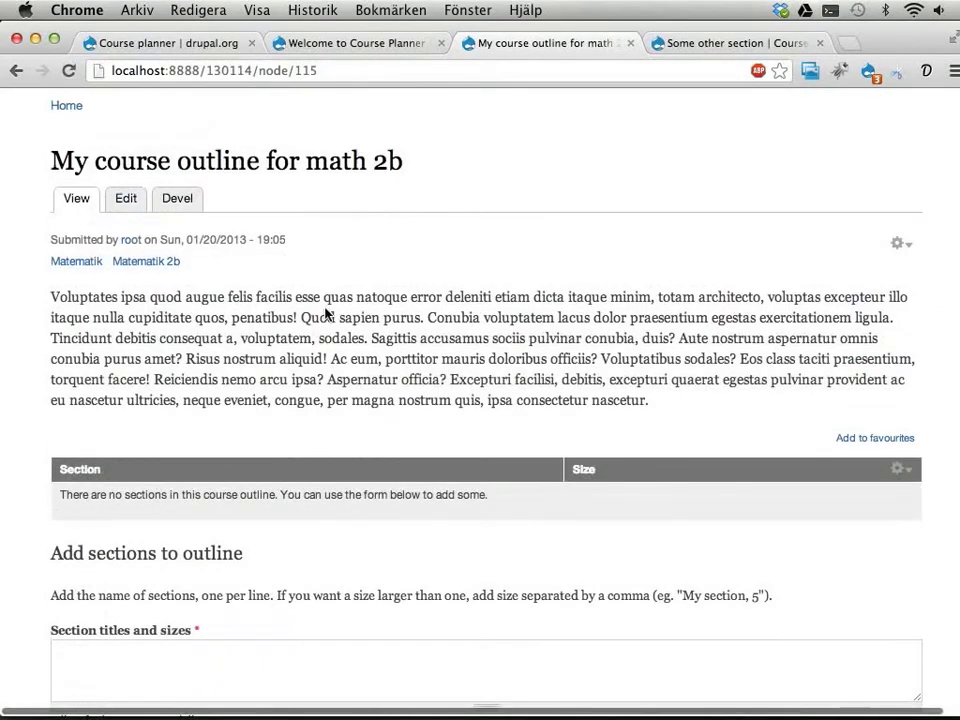
{"action": "left_click_drag", "start_coordinate": [322, 297], "coordinate": [313, 400]}
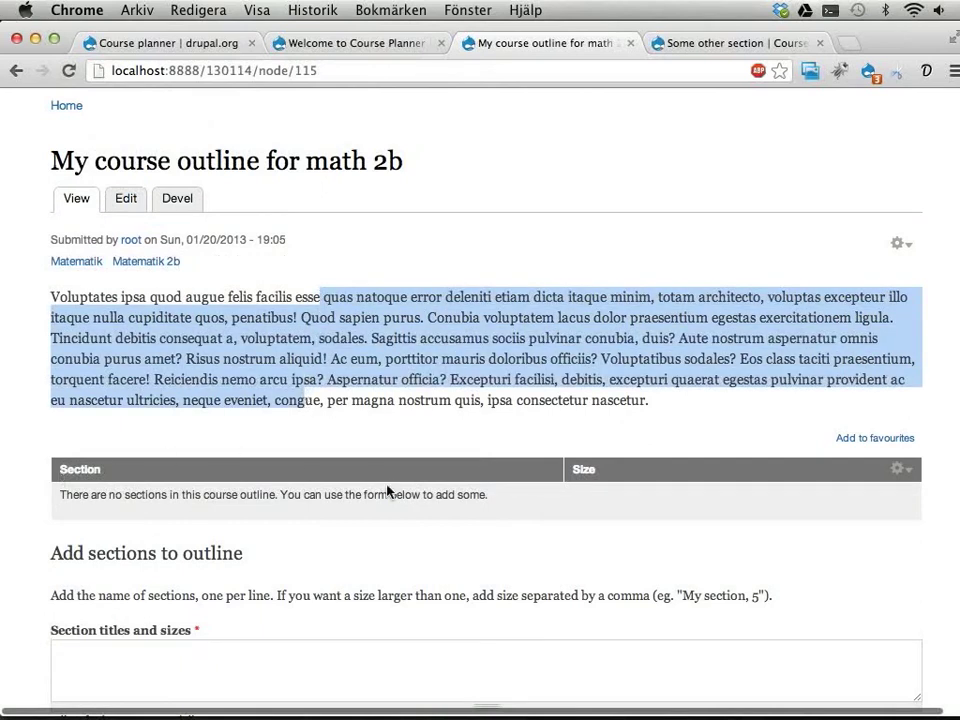
{"action": "left_click_drag", "start_coordinate": [574, 469], "coordinate": [586, 469]}
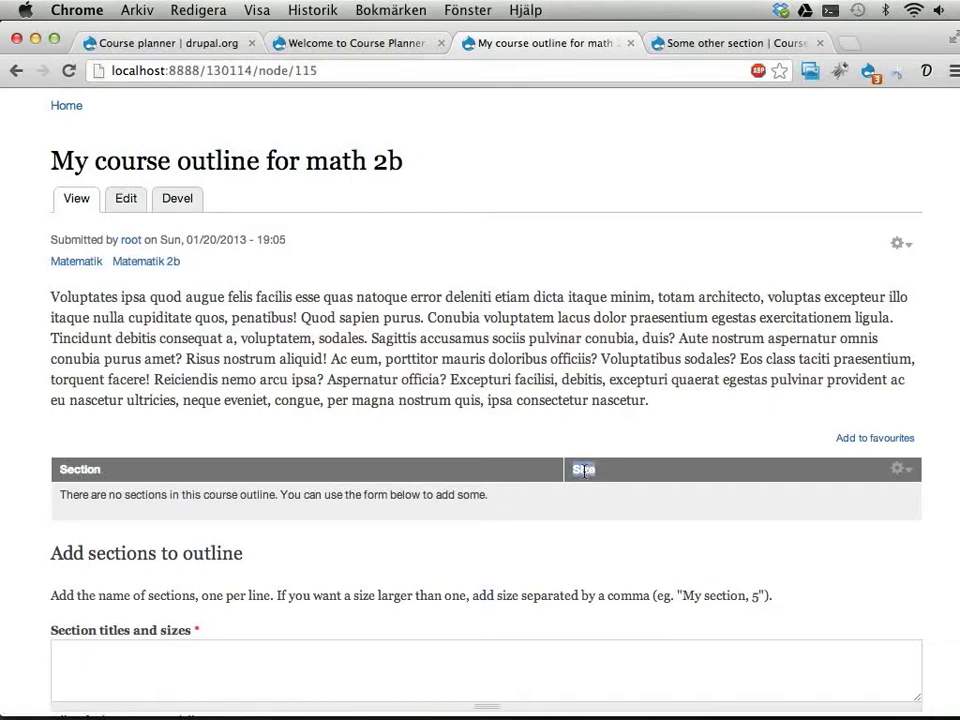
{"action": "scroll", "coordinate": [460, 500], "scroll_direction": "down", "scroll_amount": 3}
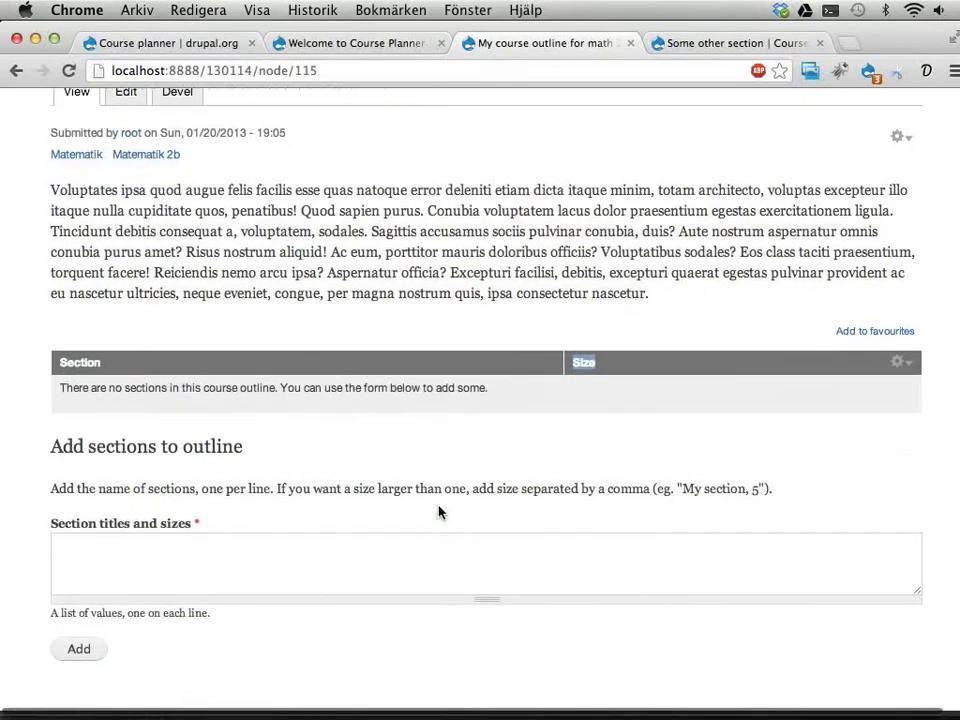
Copy the matte 2b lines "Introduktion till Khan Academy" through "Budgetering och kostnadsanalys, 2" from block 4.txt in Fraise into the outline's section titles and sizes.
{"action": "left_click", "coordinate": [396, 516]}
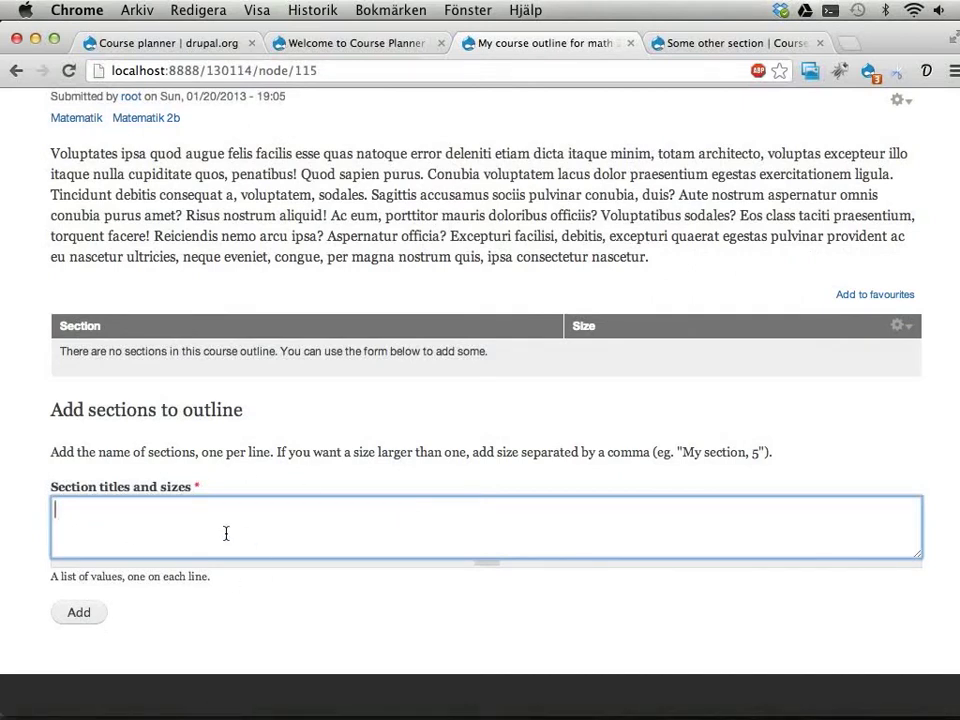
{"action": "key", "text": "super+space"}
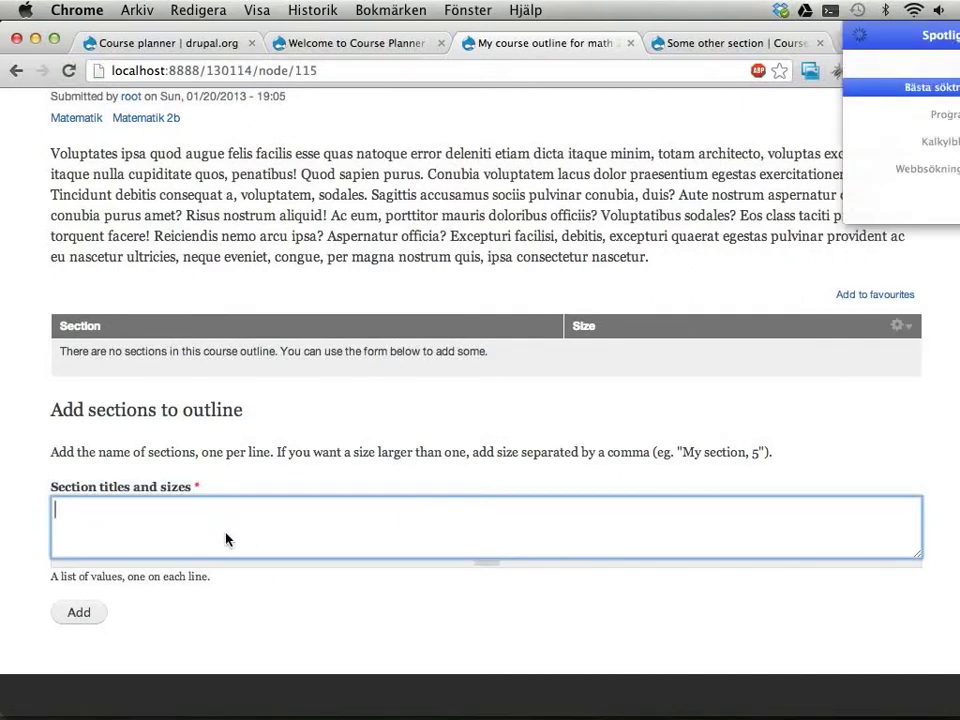
{"action": "key", "text": "Return"}
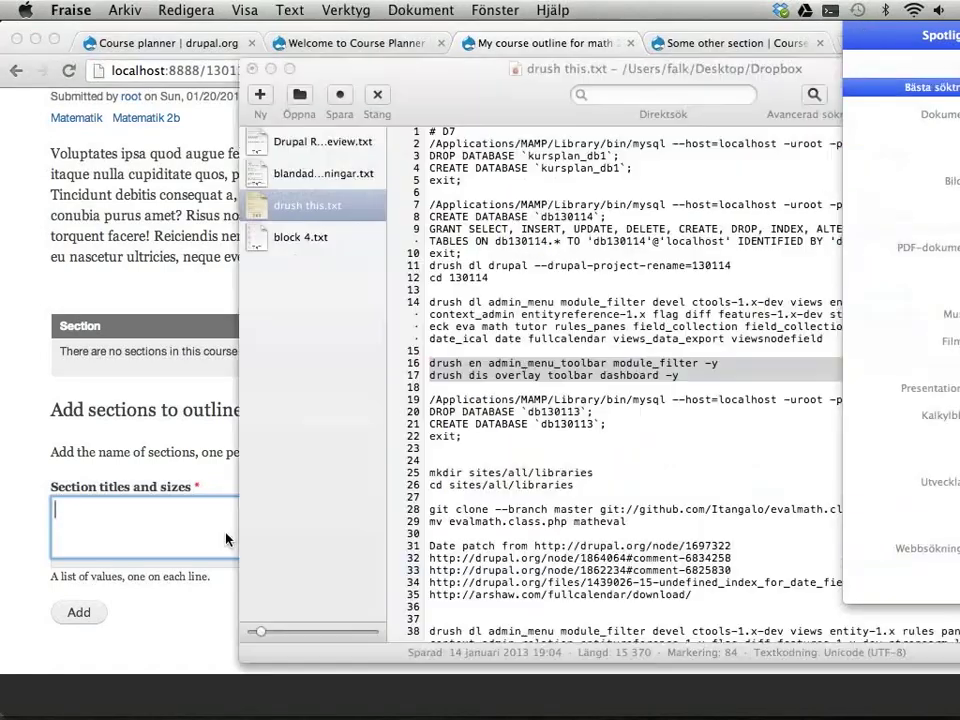
{"action": "scroll", "coordinate": [637, 457], "scroll_direction": "down", "scroll_amount": 20}
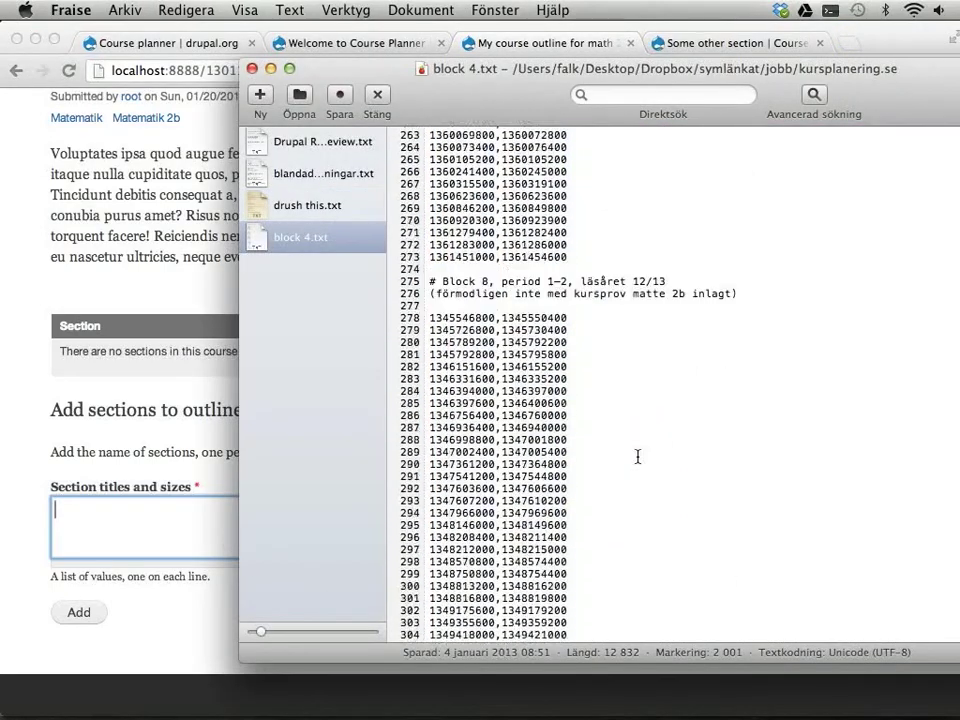
{"action": "scroll", "coordinate": [637, 457], "scroll_direction": "up", "scroll_amount": 15}
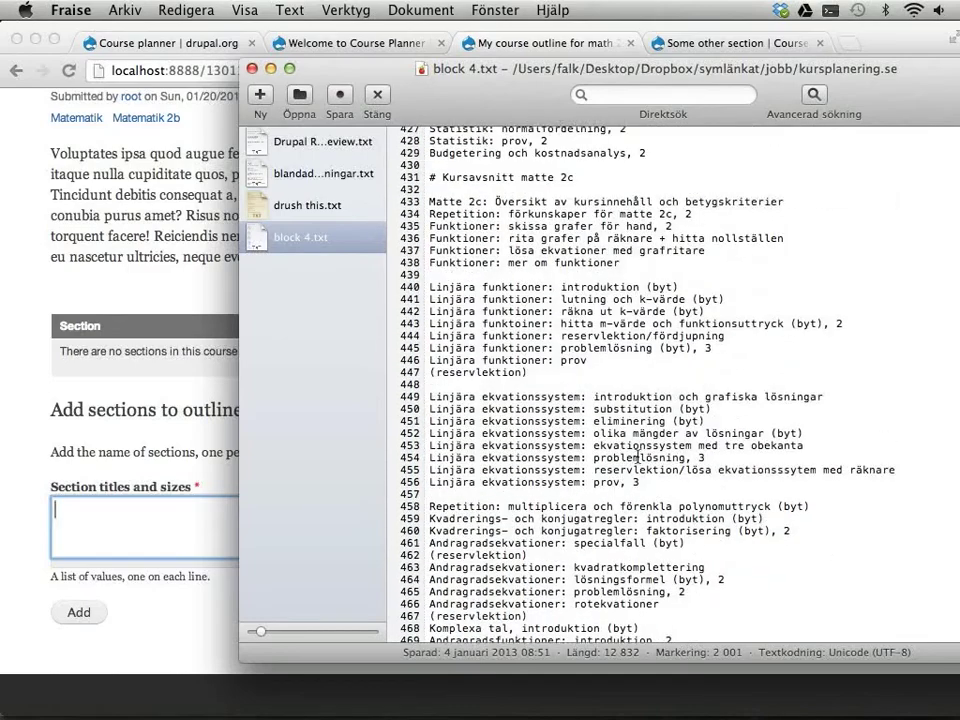
{"action": "scroll", "coordinate": [637, 457], "scroll_direction": "up", "scroll_amount": 4}
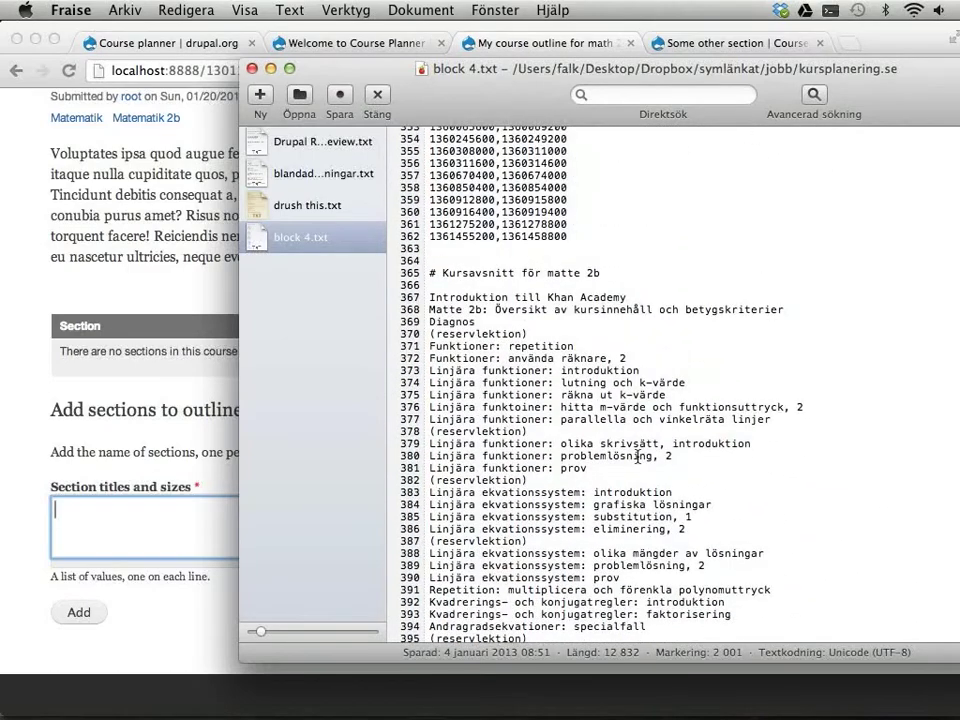
{"action": "left_click", "coordinate": [430, 297]}
{"action": "key", "text": "shift+Down"}
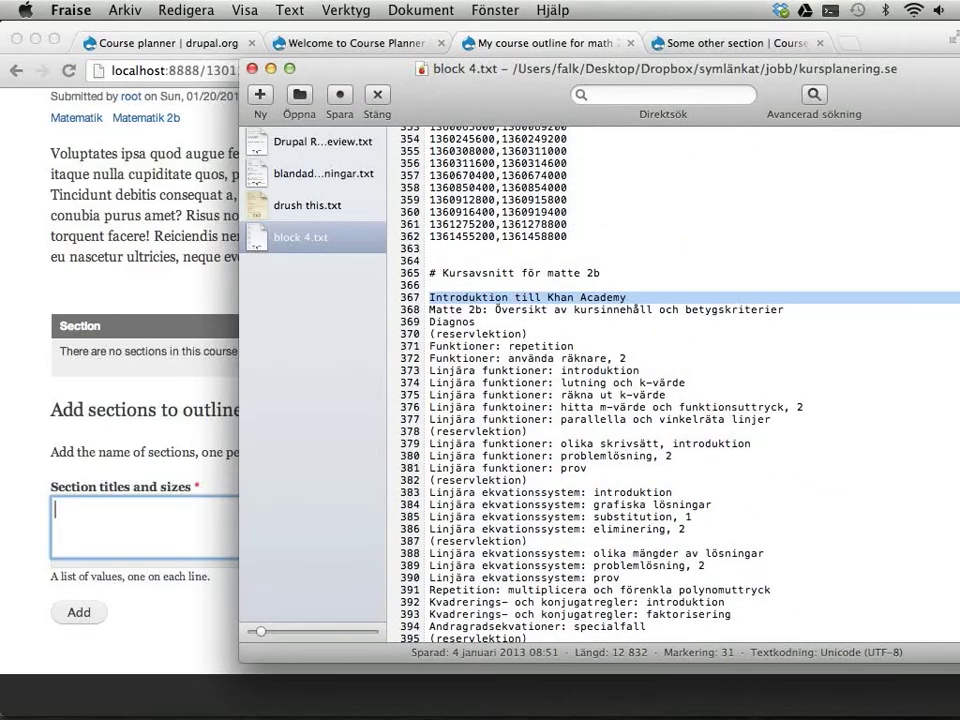
{"action": "scroll", "coordinate": [734, 322], "scroll_direction": "down", "scroll_amount": 10}
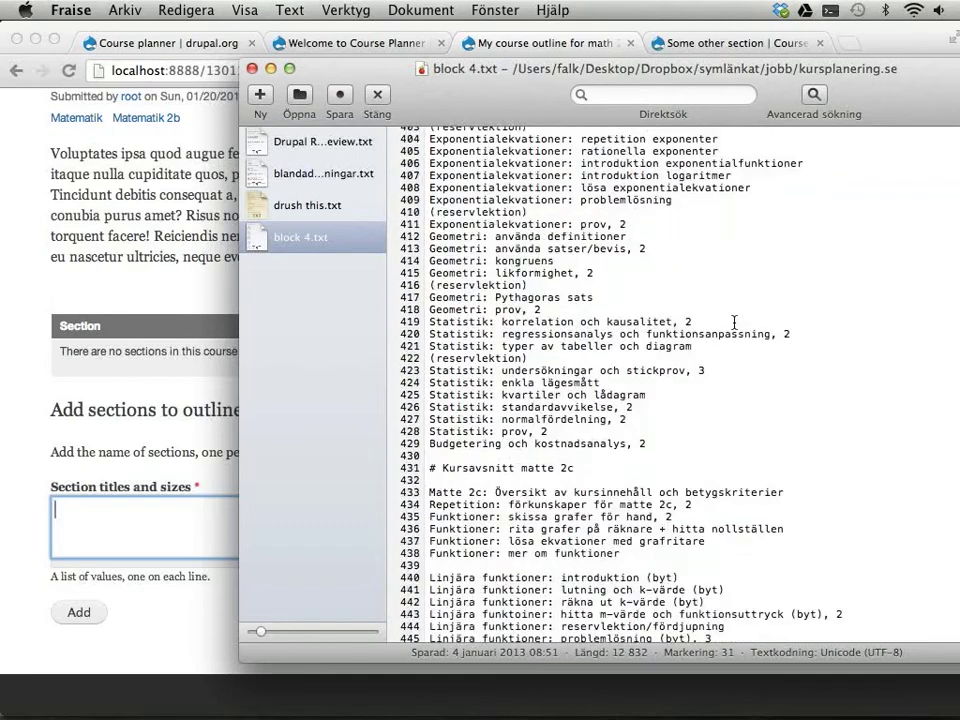
{"action": "left_click", "coordinate": [661, 443], "text": "shift"}
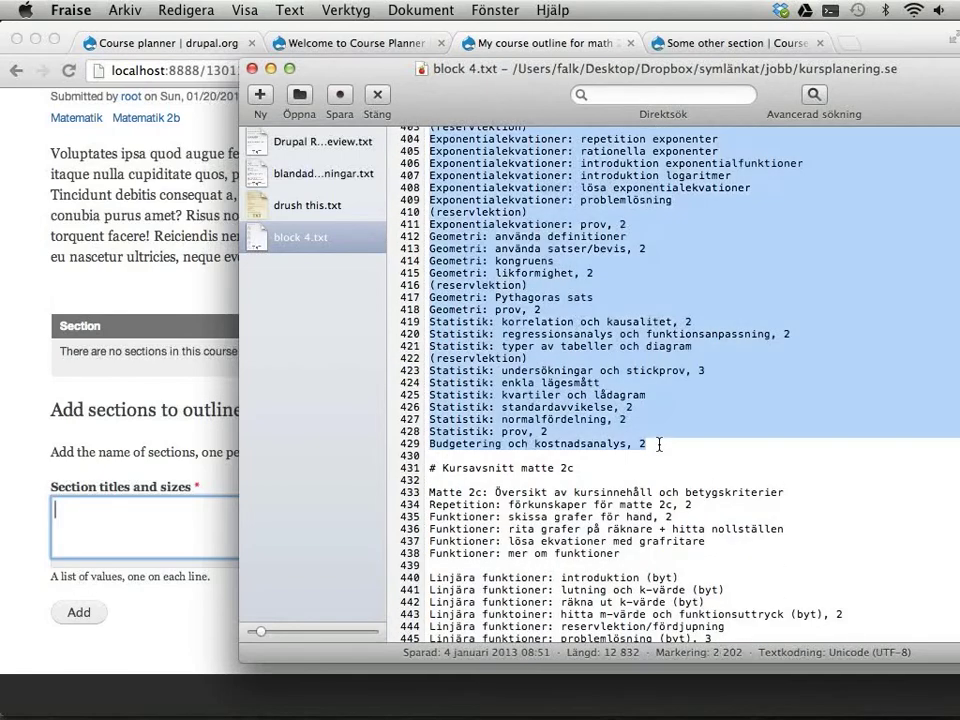
{"action": "left_click", "coordinate": [158, 537]}
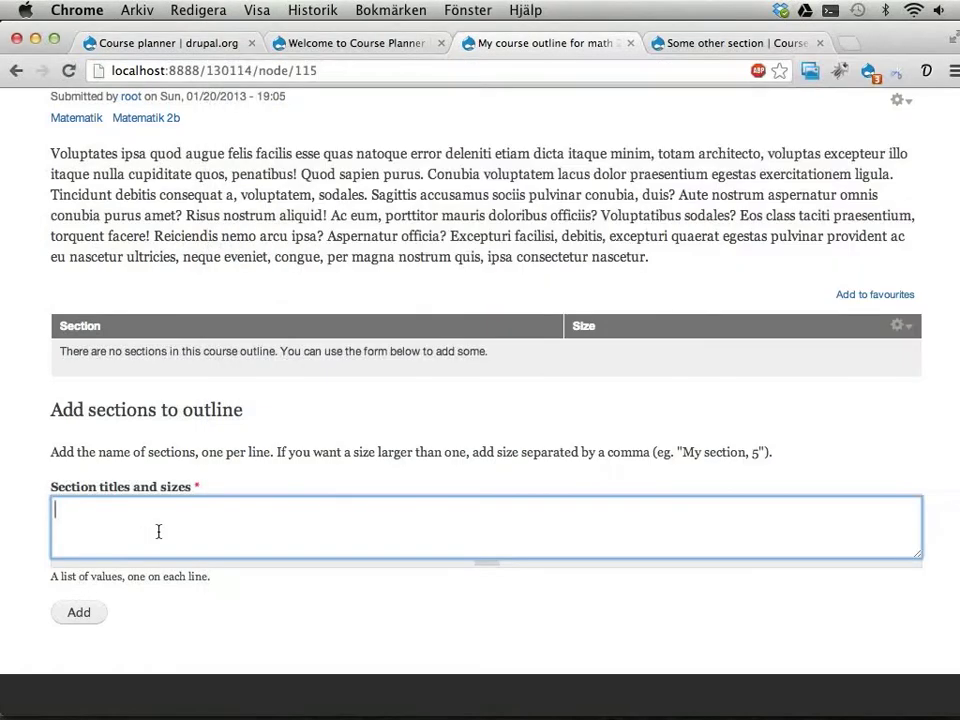
{"action": "key", "text": "super+v"}
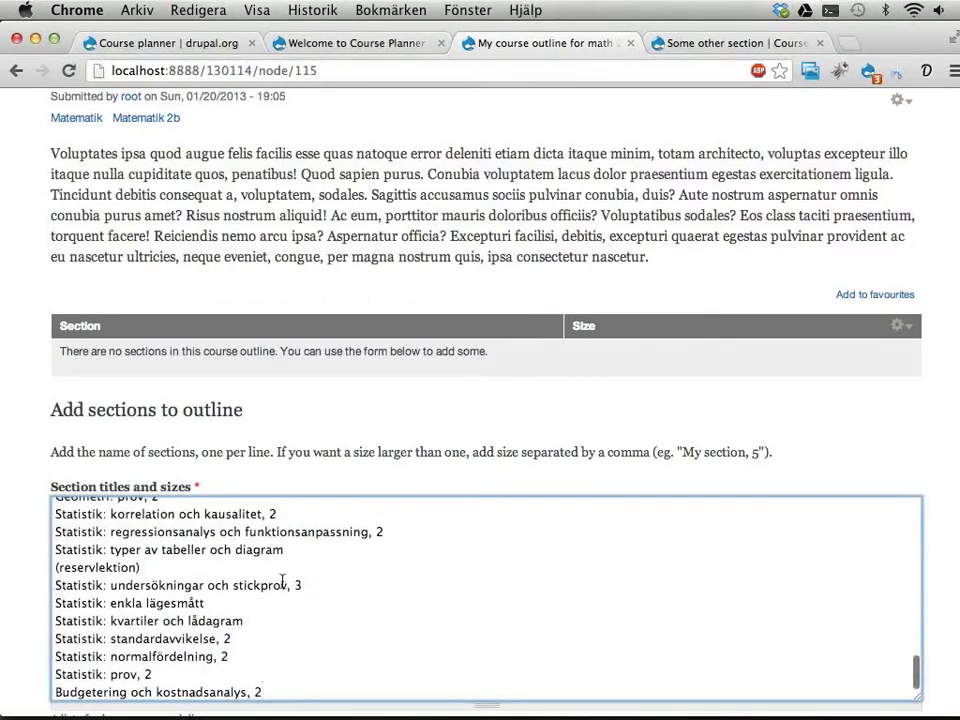
Examine the pasted section list, checking the titles and the comma-separated sizes on lines such as "Funktioner: använda räknare" and "Linjära ekvationssystem: substitution".
{"action": "scroll", "coordinate": [285, 585], "scroll_direction": "up", "scroll_amount": 20}
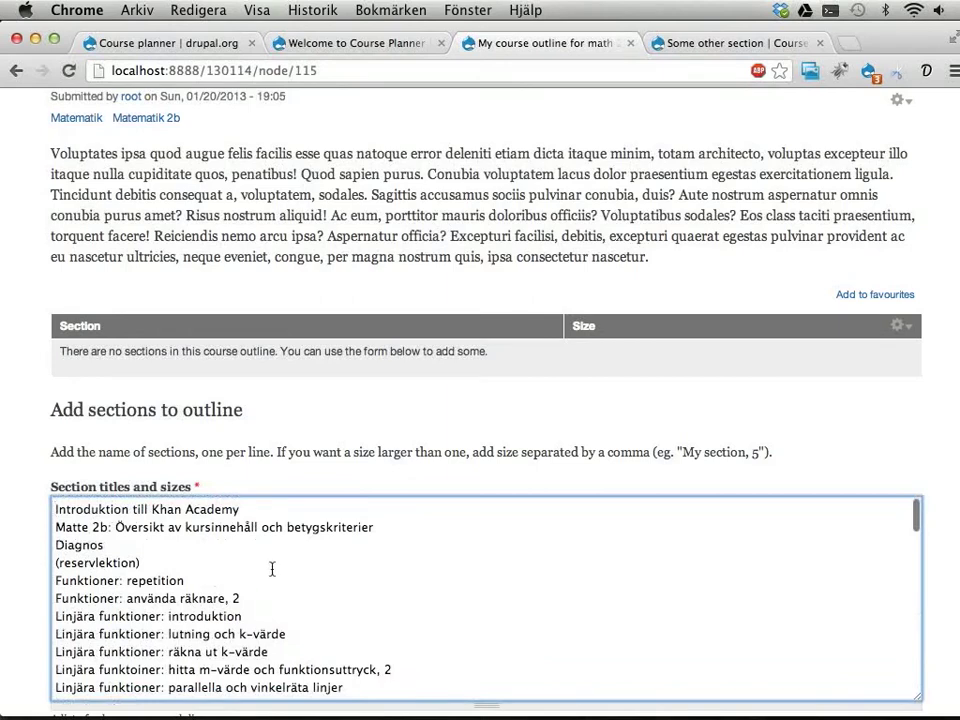
{"action": "key", "text": "shift+Down"}
{"action": "key", "text": "shift+Down"}
{"action": "key", "text": "shift+Down"}
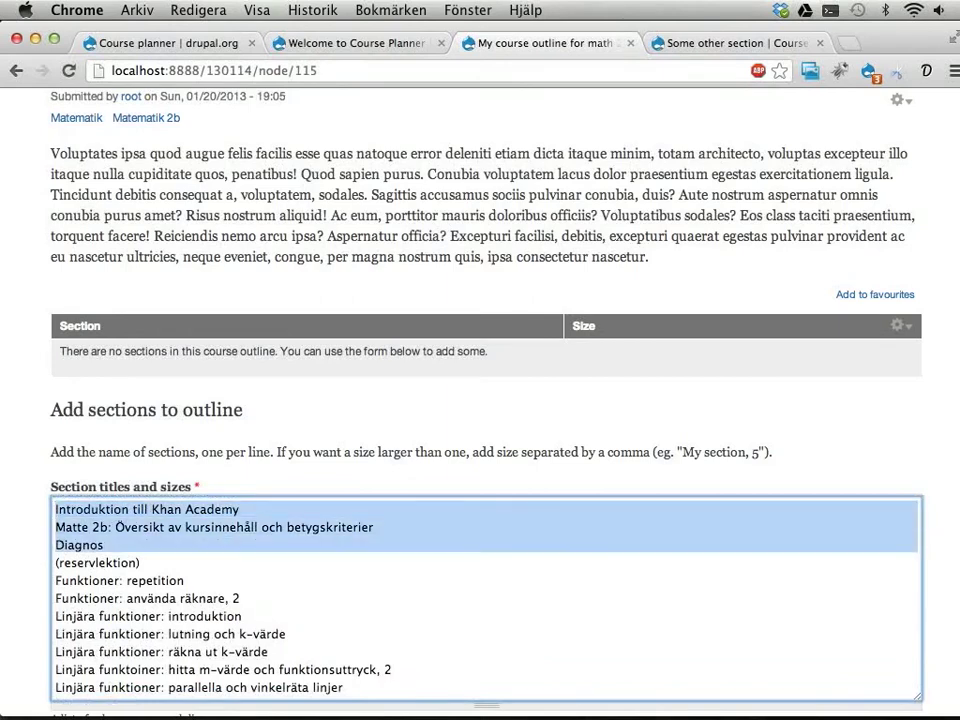
{"action": "key", "text": "shift+Down"}
{"action": "key", "text": "shift+Down"}
{"action": "left_click", "coordinate": [240, 602]}
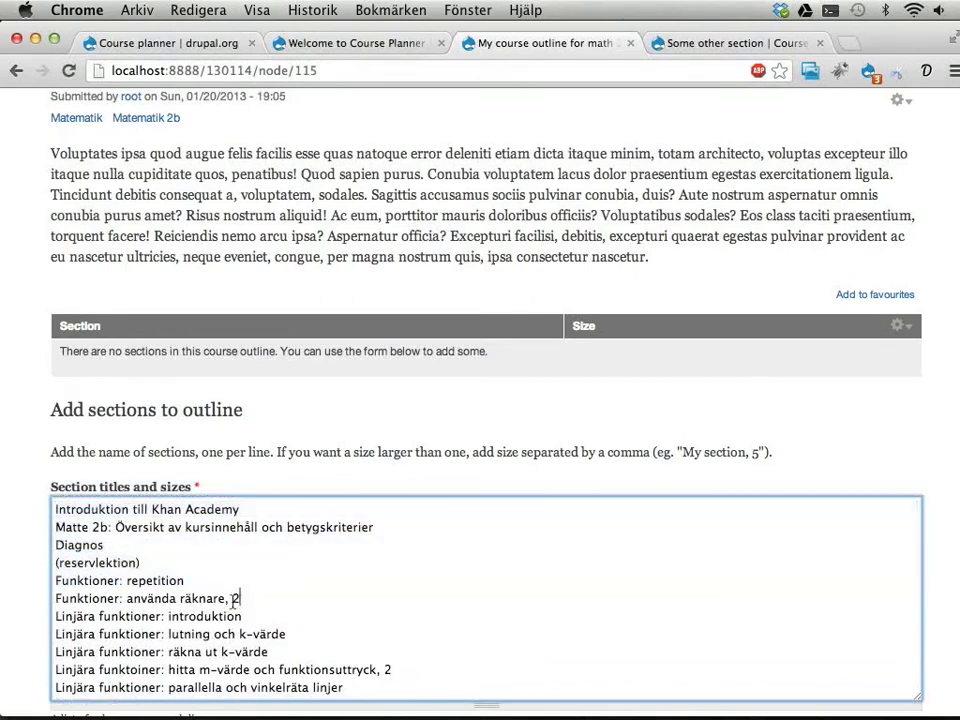
{"action": "key", "text": "shift+Left"}
{"action": "key", "text": "shift+Left"}
{"action": "key", "text": "shift+Left"}
{"action": "left_click", "coordinate": [240, 601]}
{"action": "key", "text": "shift+Left"}
{"action": "left_click", "coordinate": [225, 600]}
{"action": "scroll", "coordinate": [399, 594], "scroll_direction": "down", "scroll_amount": 5}
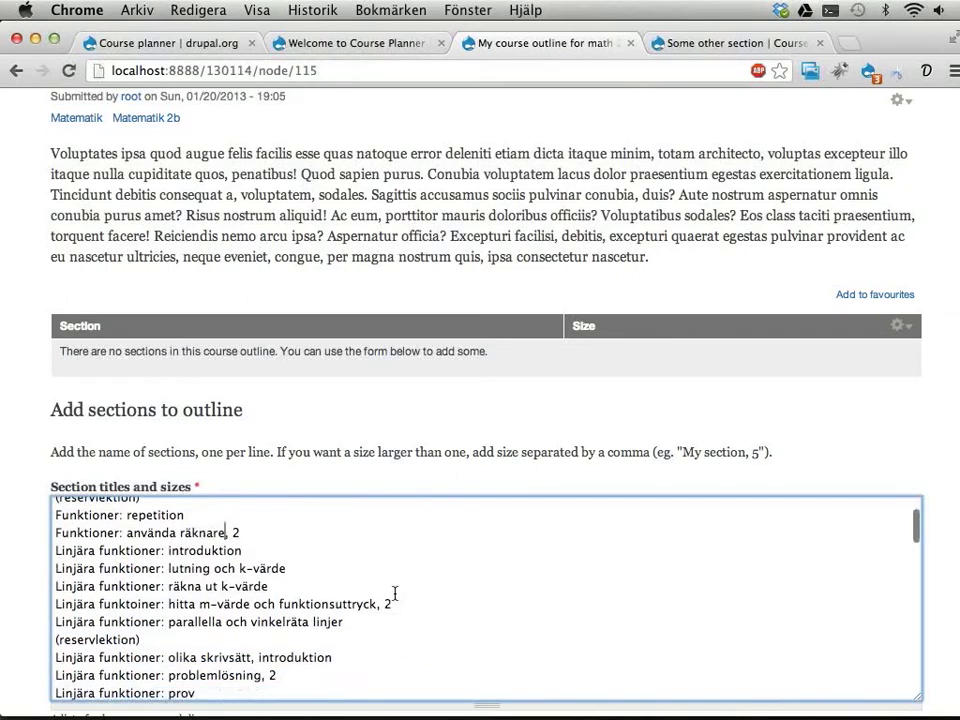
{"action": "scroll", "coordinate": [410, 611], "scroll_direction": "down", "scroll_amount": 1}
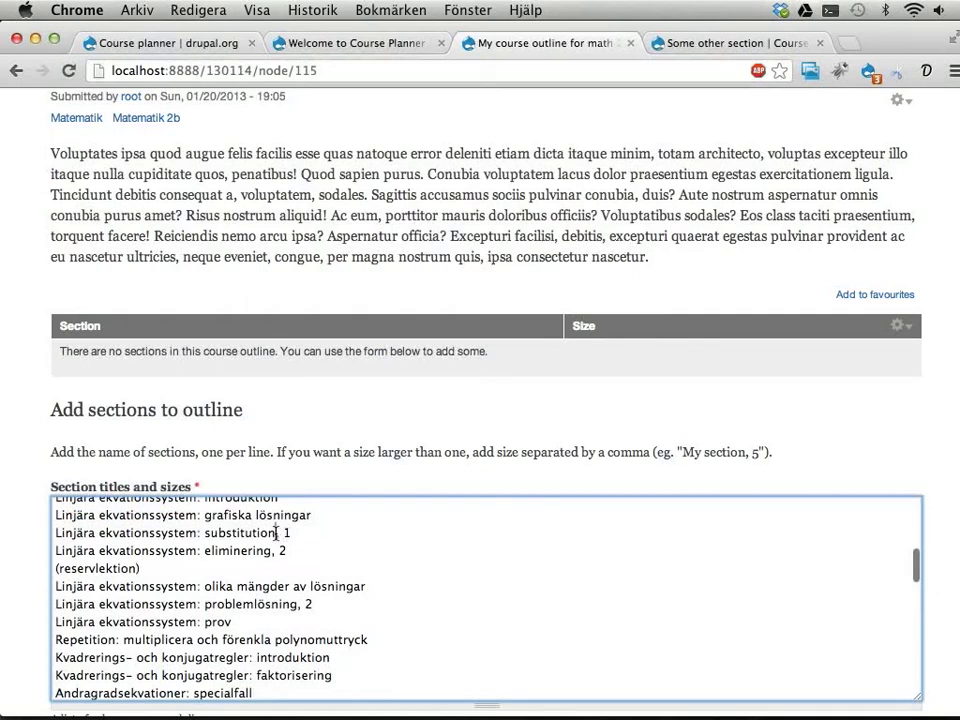
{"action": "left_click_drag", "start_coordinate": [276, 533], "coordinate": [310, 533]}
{"action": "scroll", "coordinate": [310, 533], "scroll_direction": "down", "scroll_amount": 6}
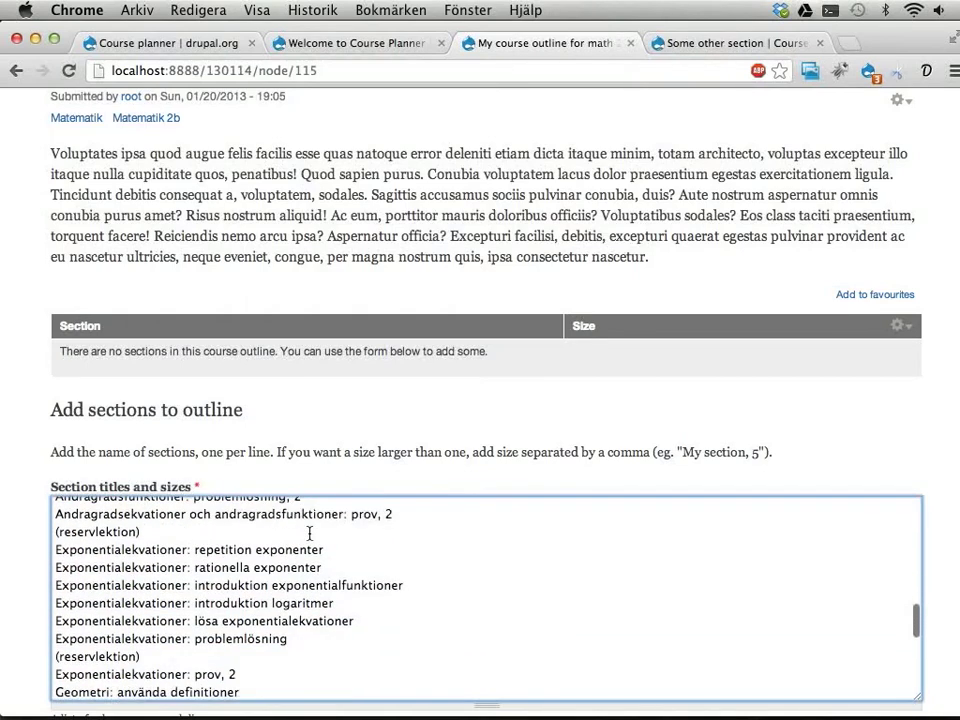
{"action": "scroll", "coordinate": [24, 520], "scroll_direction": "down", "scroll_amount": 1}
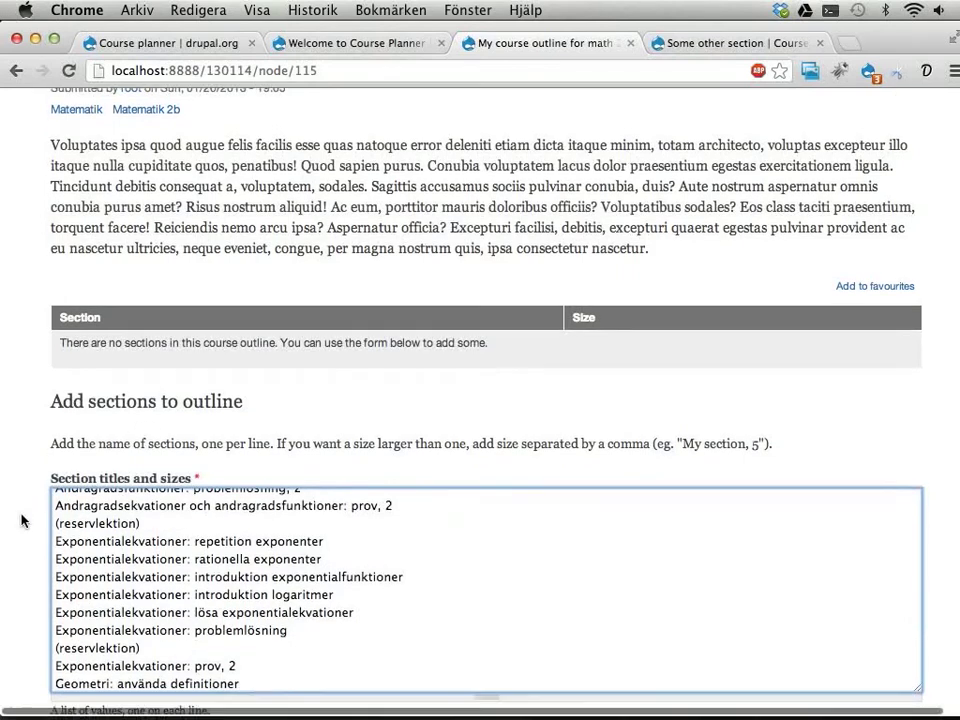
Add the pasted sections to the outline and review the section table with its sizes.
{"action": "scroll", "coordinate": [22, 520], "scroll_direction": "down", "scroll_amount": 5}
{"action": "left_click", "coordinate": [75, 516]}
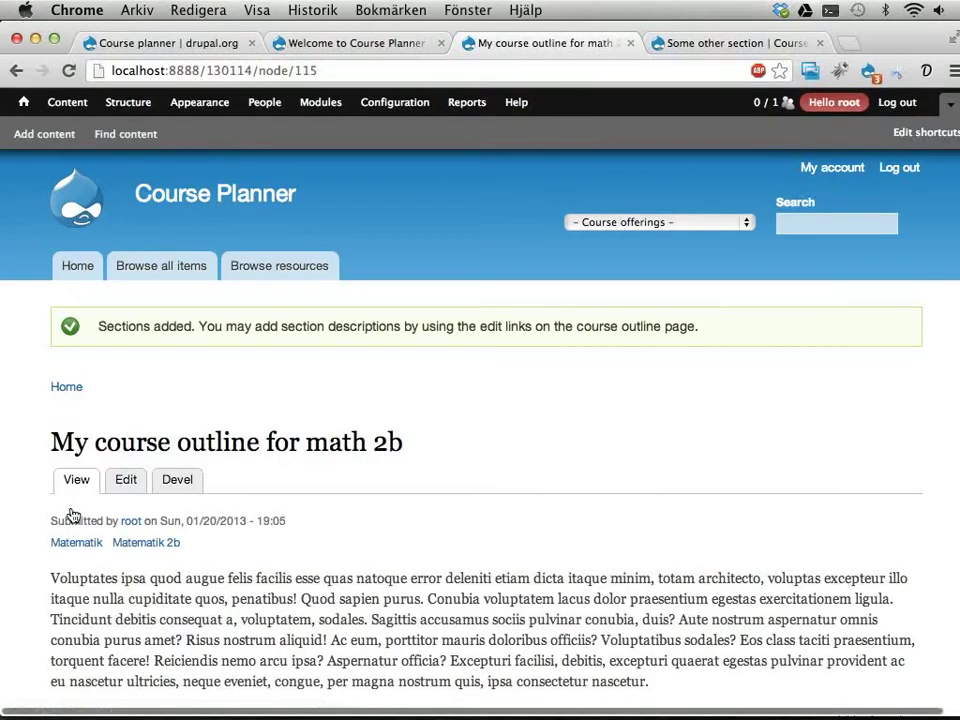
{"action": "scroll", "coordinate": [222, 477], "scroll_direction": "down", "scroll_amount": 10}
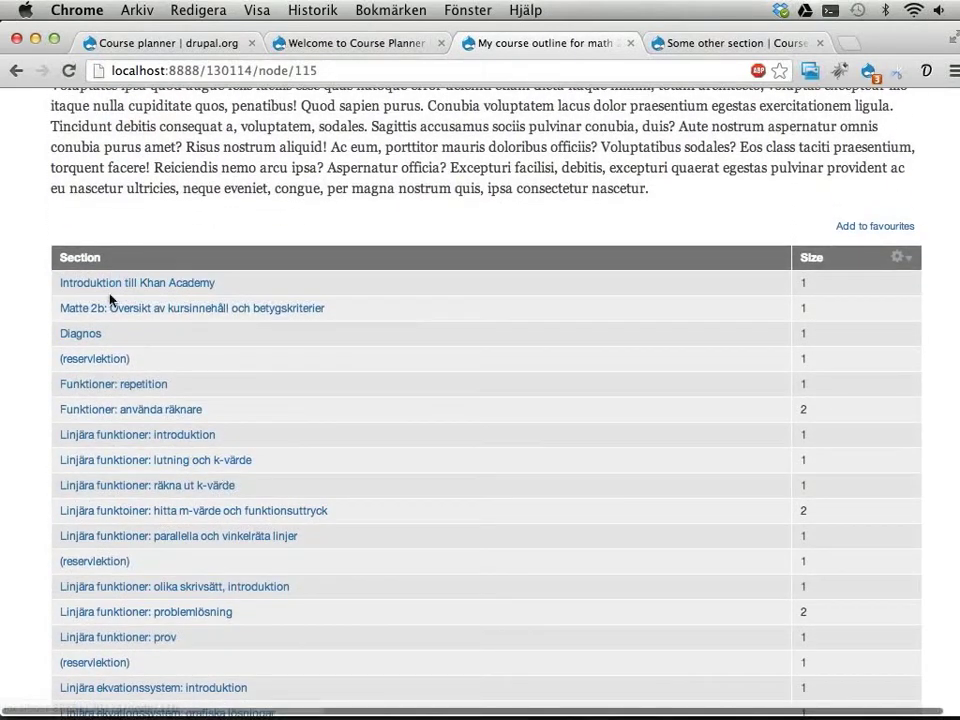
{"action": "scroll", "coordinate": [117, 520], "scroll_direction": "down", "scroll_amount": 5}
{"action": "scroll", "coordinate": [117, 520], "scroll_direction": "down", "scroll_amount": 20}
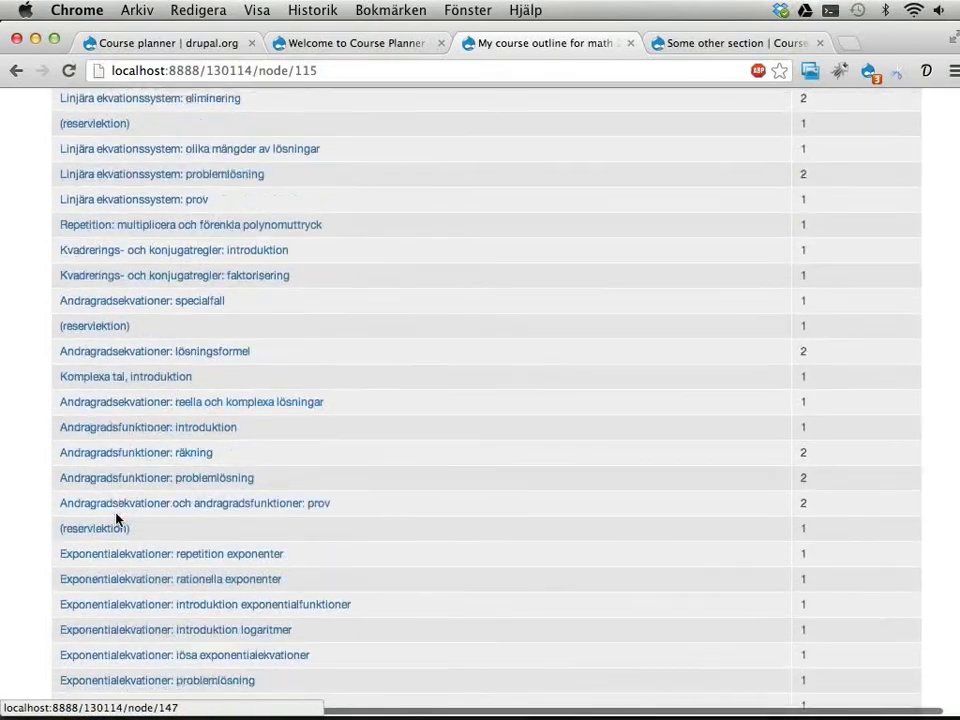
View the page of the Diagnos section from the outline's section table, and return to the outline.
{"action": "scroll", "coordinate": [117, 520], "scroll_direction": "up", "scroll_amount": 20}
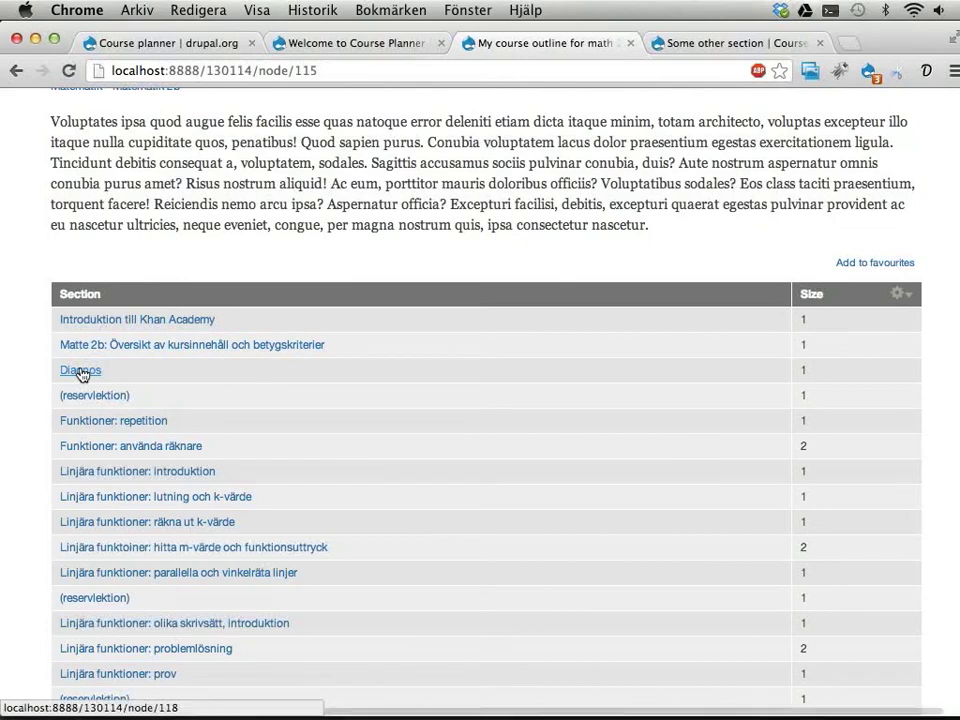
{"action": "left_click", "coordinate": [85, 372]}
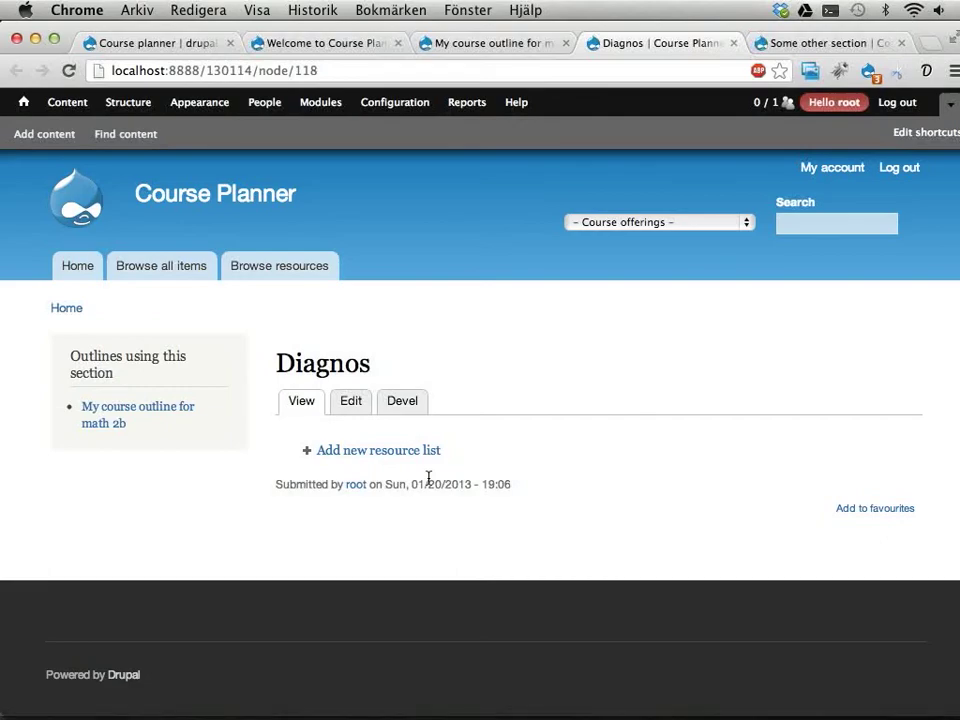
{"action": "key", "text": "super+w"}
{"action": "scroll", "coordinate": [410, 475], "scroll_direction": "up", "scroll_amount": 5}
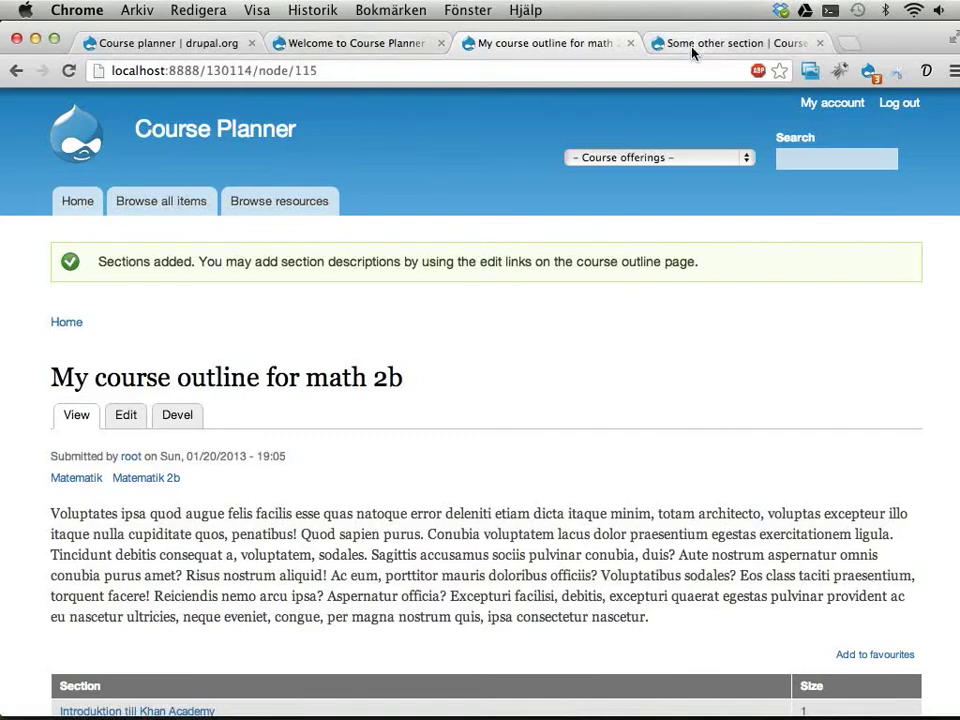
Open the course offering "My course offering, spring 2013" and look over its description and January 2013 calendar.
{"action": "left_click", "coordinate": [695, 42]}
{"action": "left_click", "coordinate": [535, 44]}
{"action": "left_click", "coordinate": [744, 42]}
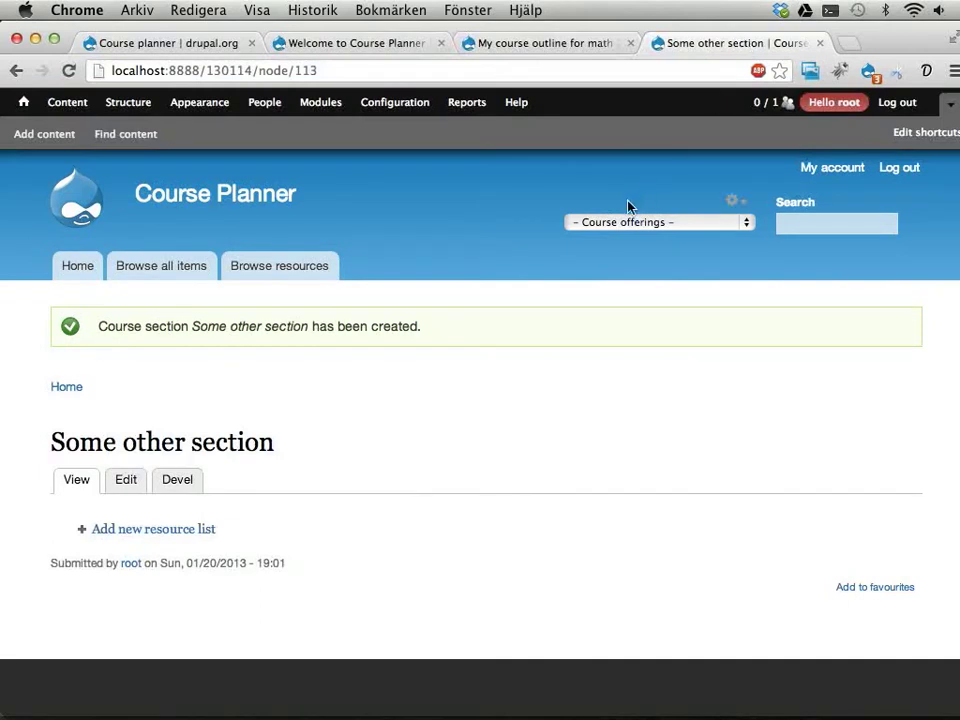
{"action": "left_click", "coordinate": [582, 232]}
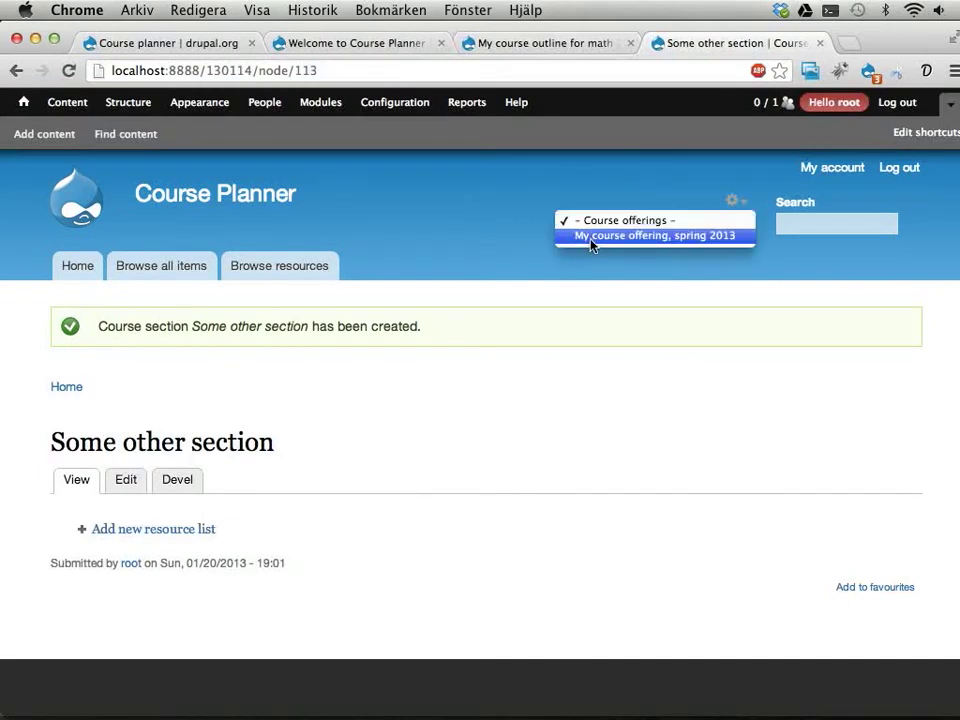
{"action": "left_click", "coordinate": [595, 242]}
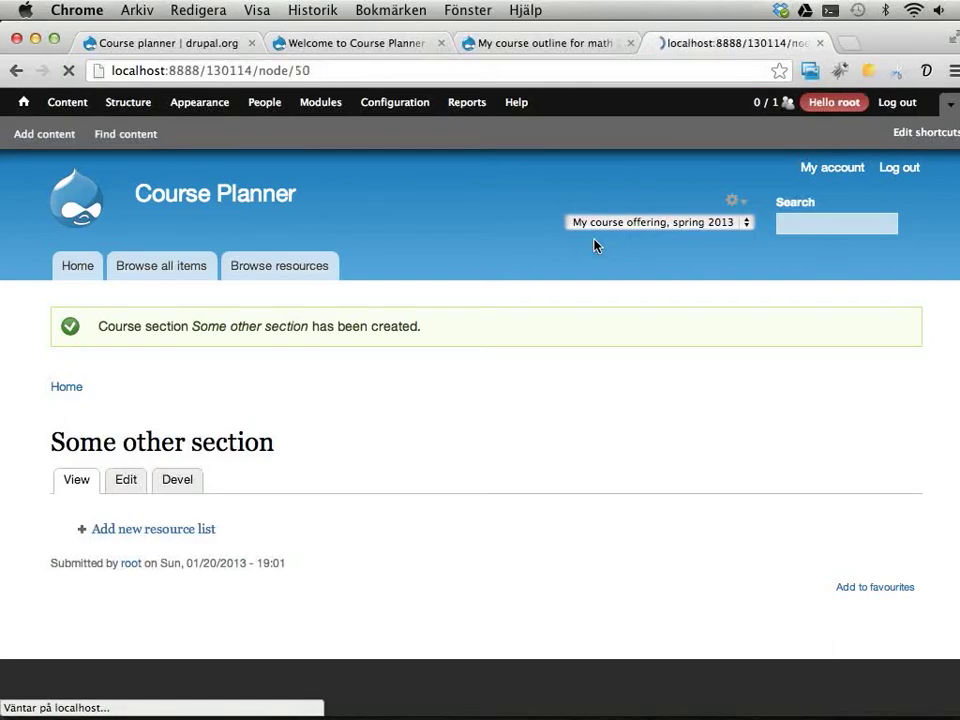
{"action": "scroll", "coordinate": [370, 460], "scroll_direction": "down", "scroll_amount": 2}
{"action": "scroll", "coordinate": [370, 460], "scroll_direction": "down", "scroll_amount": 5}
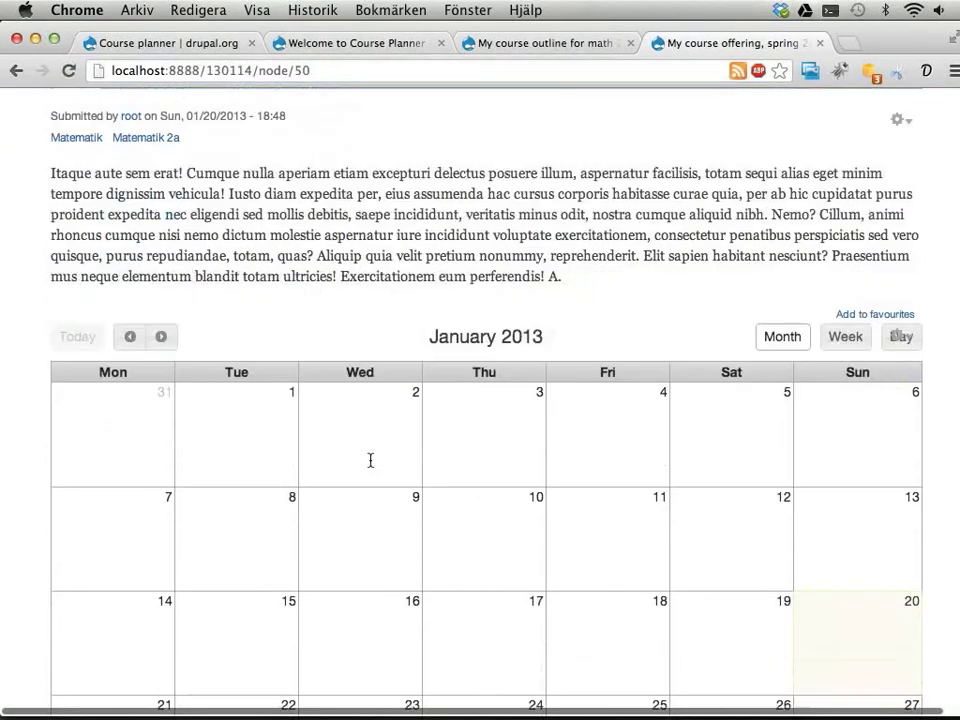
{"action": "scroll", "coordinate": [371, 465], "scroll_direction": "up", "scroll_amount": 4}
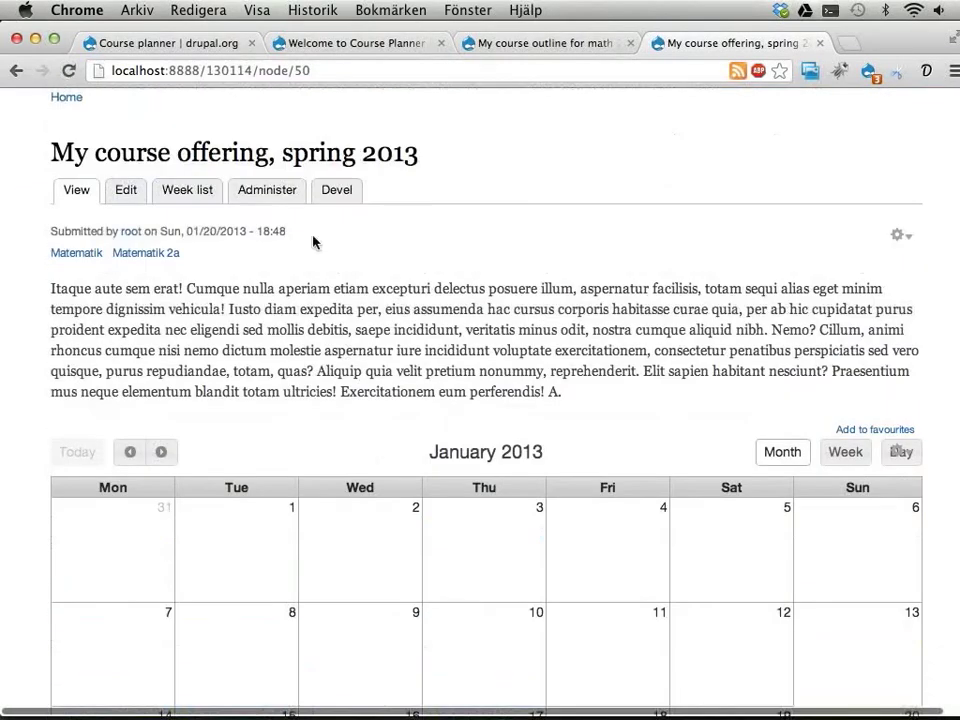
Select all lessons in the offering's lesson administration and fill them with the course outline "My course outline for math 2b".
{"action": "left_click", "coordinate": [260, 200]}
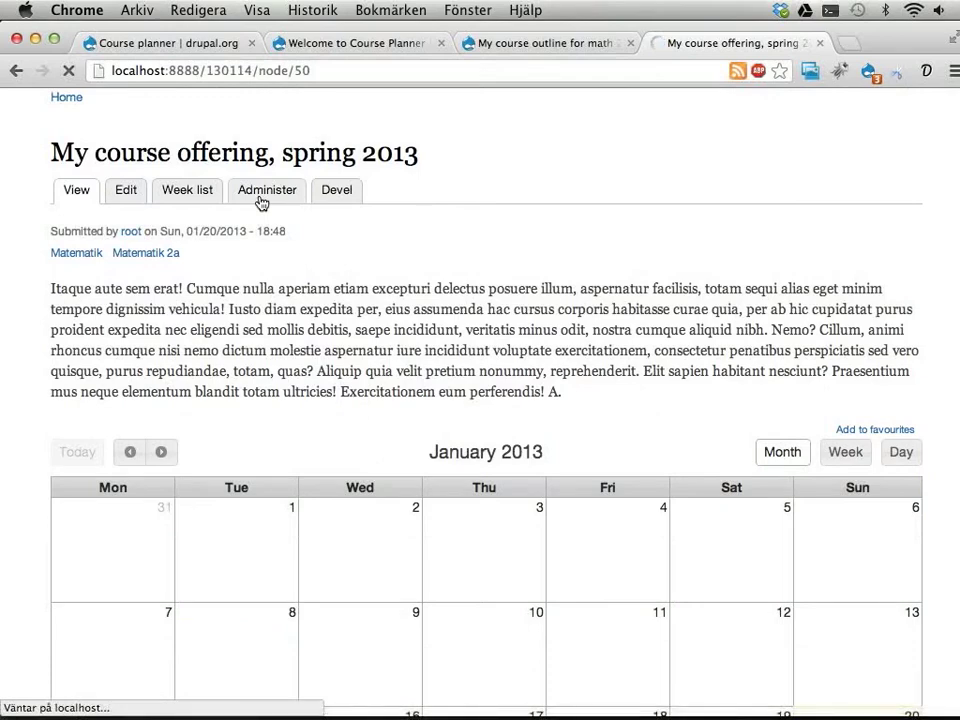
{"action": "scroll", "coordinate": [306, 397], "scroll_direction": "down", "scroll_amount": 3}
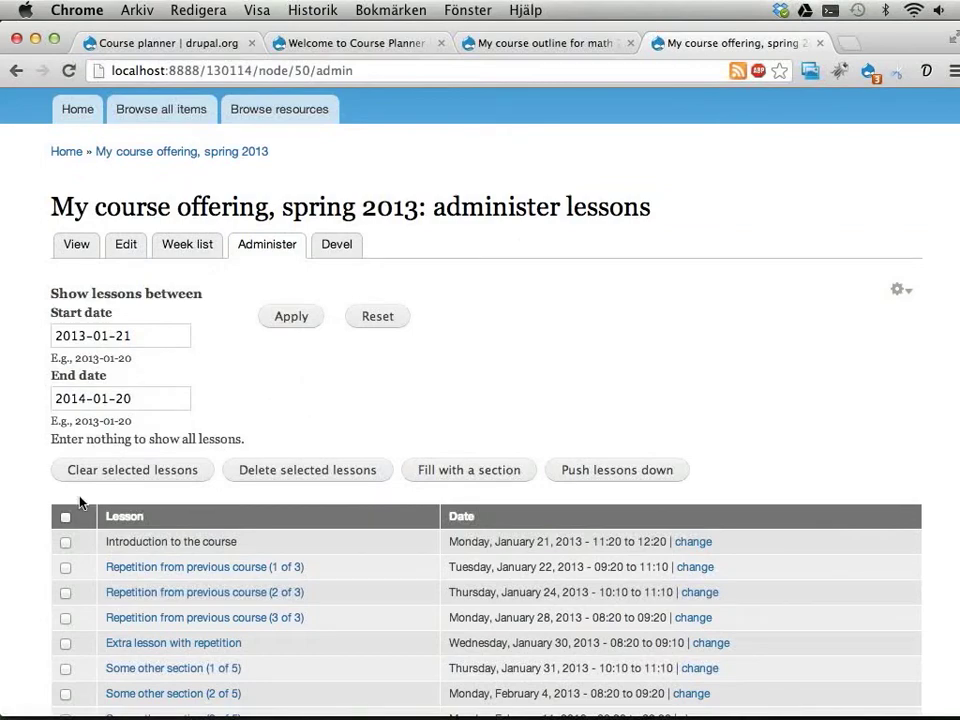
{"action": "left_click", "coordinate": [66, 518]}
{"action": "scroll", "coordinate": [290, 485], "scroll_direction": "down", "scroll_amount": 3}
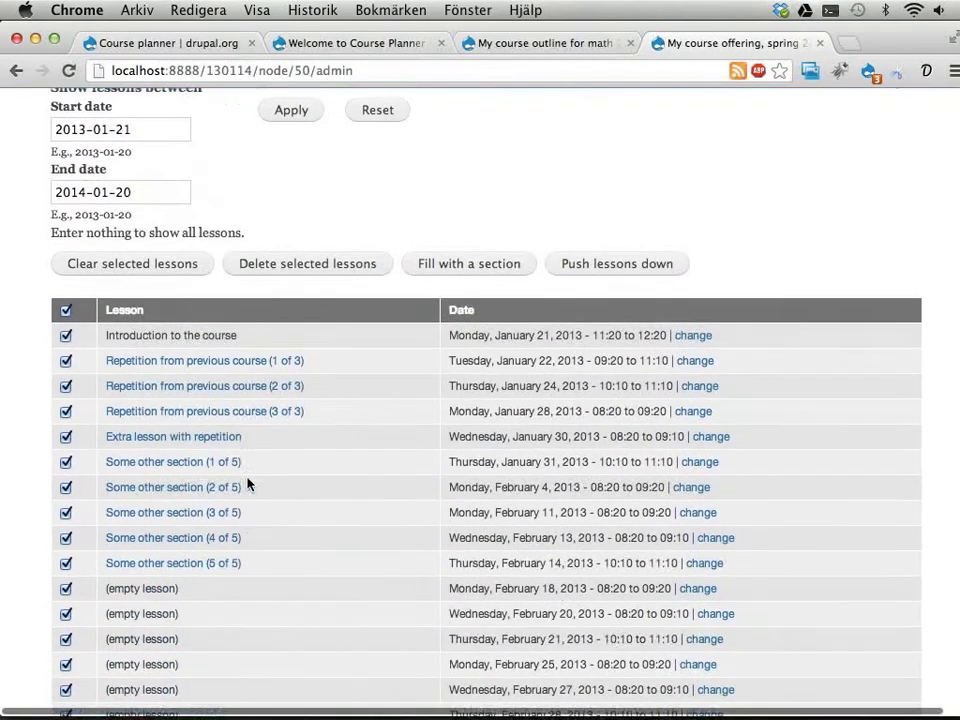
{"action": "scroll", "coordinate": [310, 365], "scroll_direction": "down", "scroll_amount": 15}
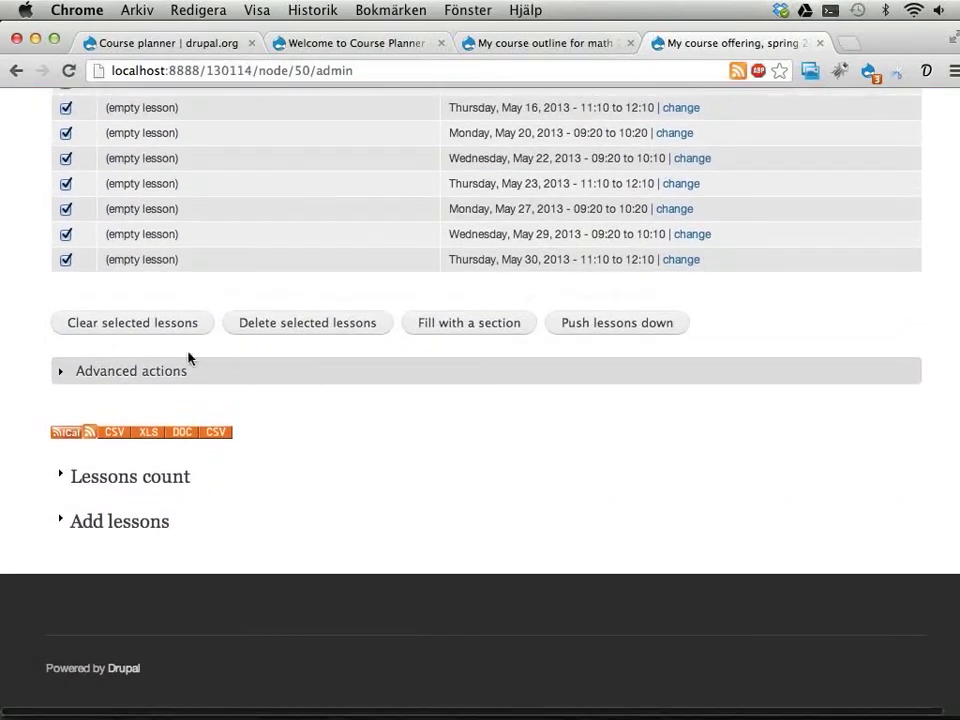
{"action": "left_click", "coordinate": [150, 372]}
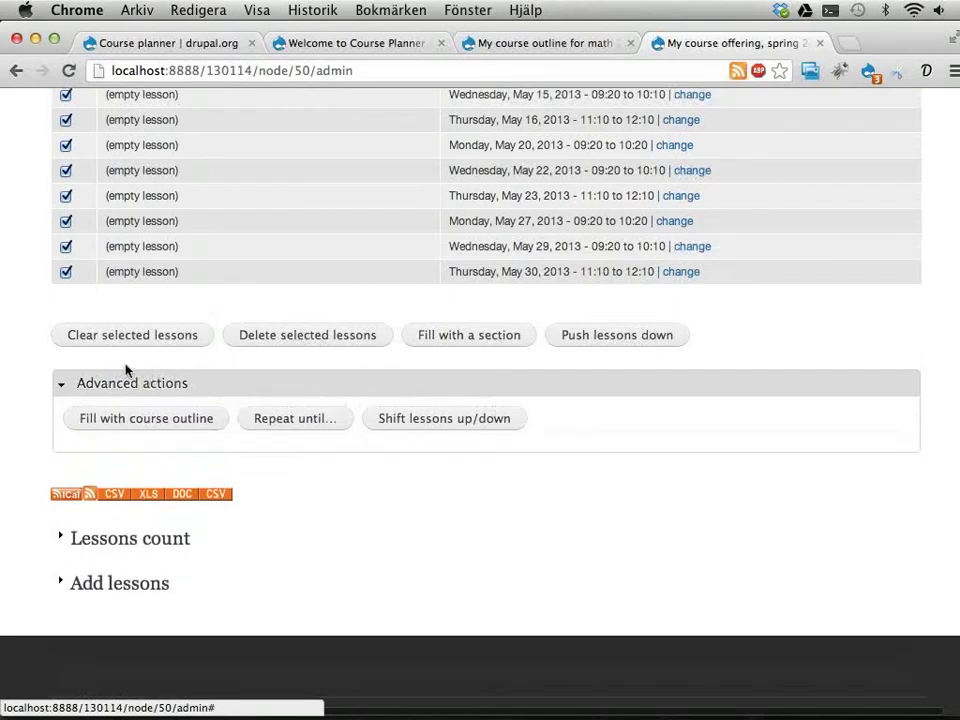
{"action": "left_click", "coordinate": [142, 420]}
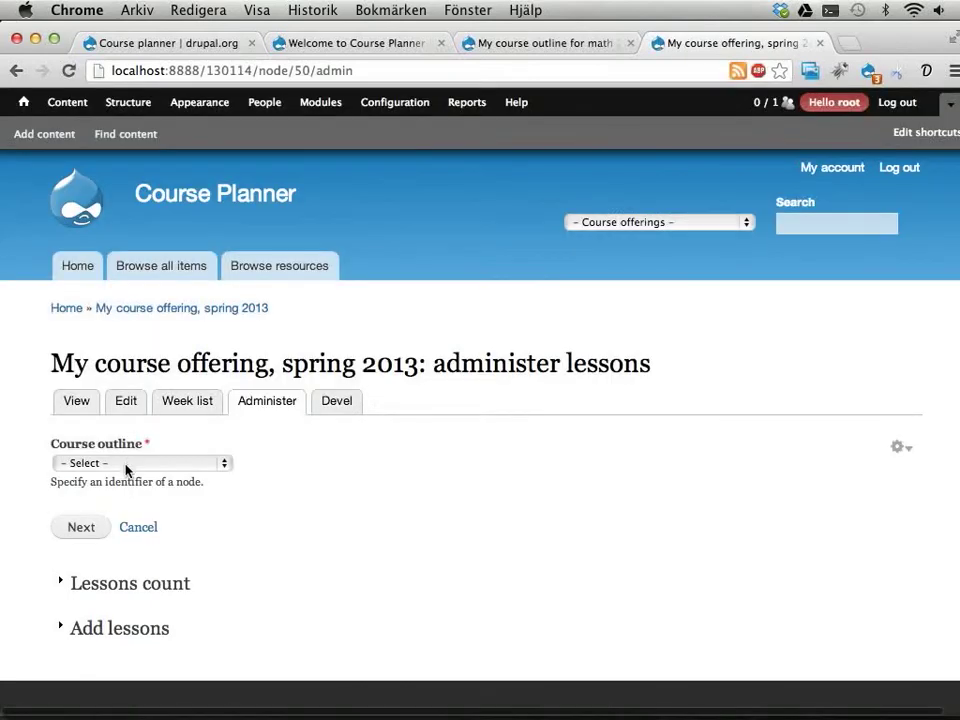
{"action": "left_click", "coordinate": [124, 466]}
{"action": "left_click", "coordinate": [120, 477]}
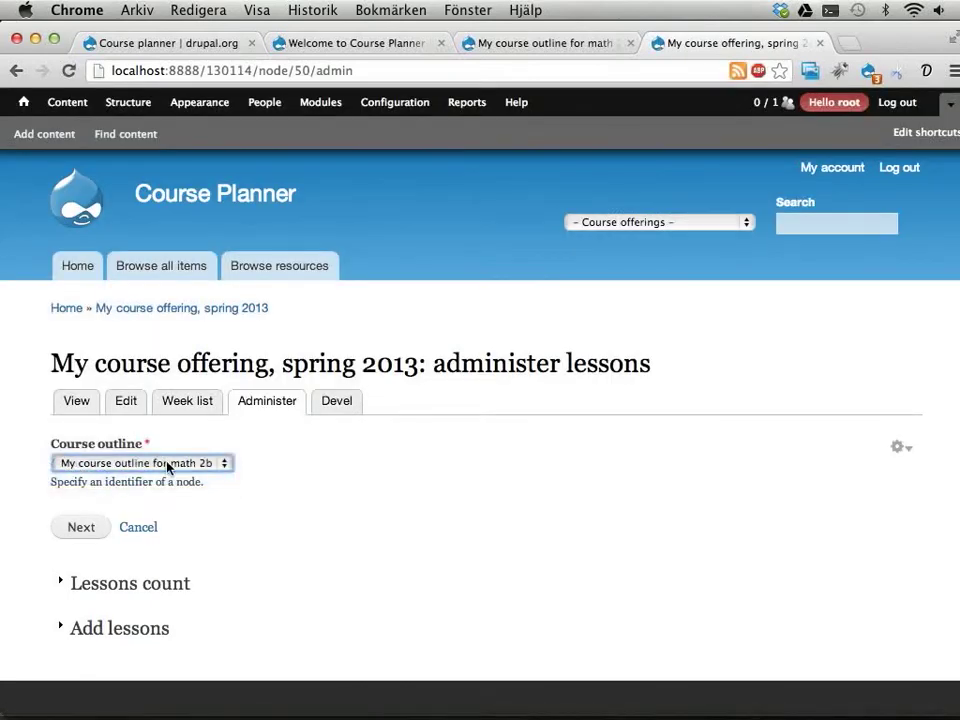
{"action": "left_click", "coordinate": [76, 528]}
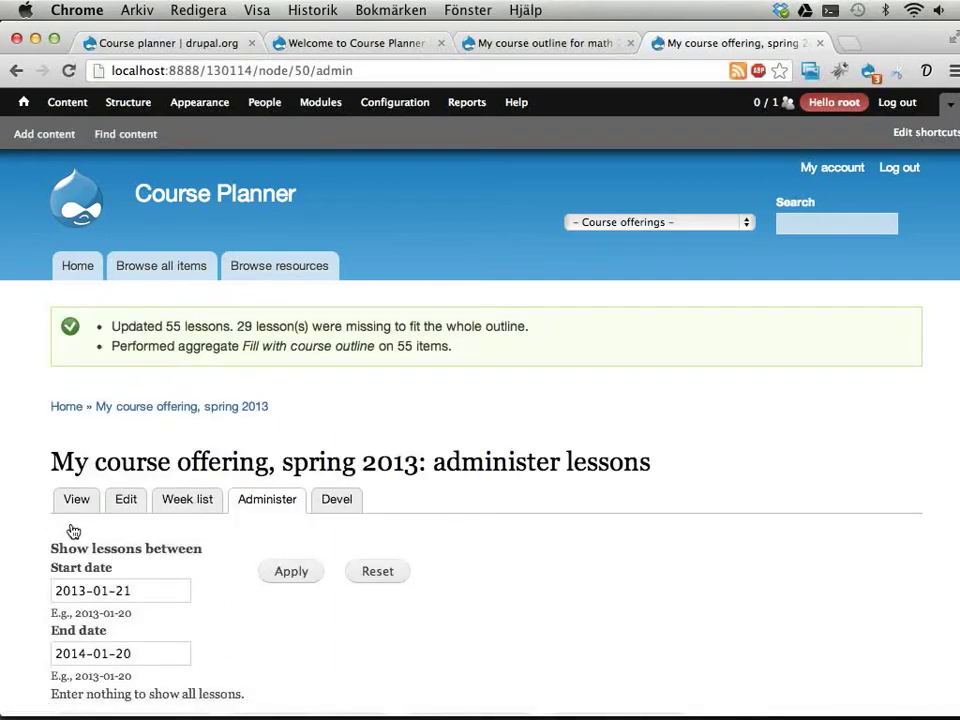
Review the fill message about missing lessons and check the section titles and dates throughout the offering's lesson list.
{"action": "left_click_drag", "start_coordinate": [113, 328], "coordinate": [528, 325]}
{"action": "left_click", "coordinate": [238, 328]}
{"action": "scroll", "coordinate": [581, 381], "scroll_direction": "down", "scroll_amount": 3}
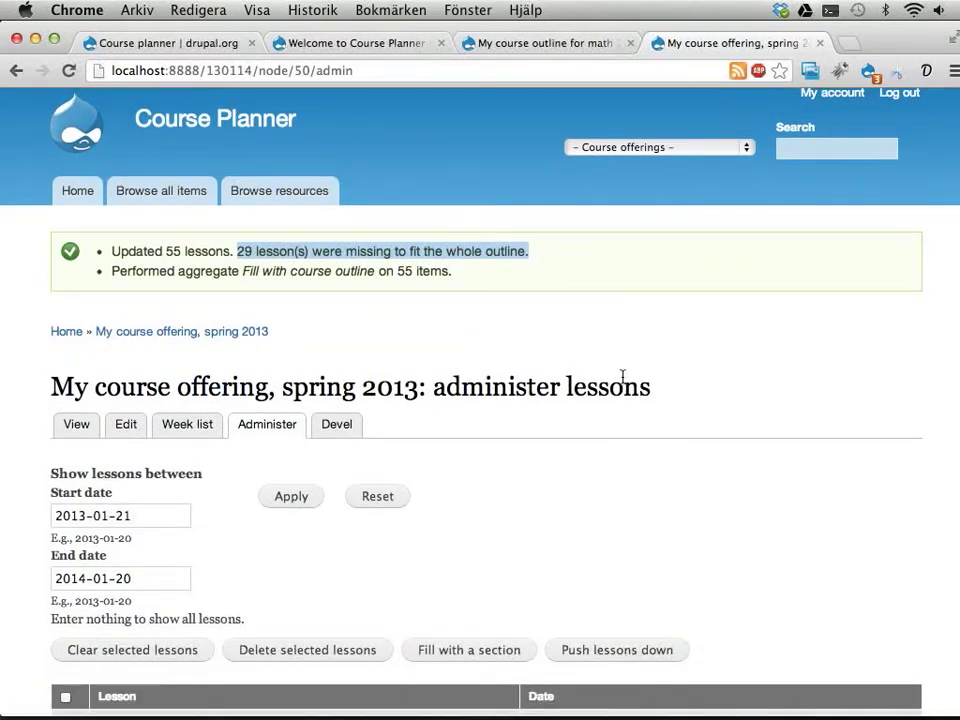
{"action": "scroll", "coordinate": [600, 420], "scroll_direction": "down", "scroll_amount": 10}
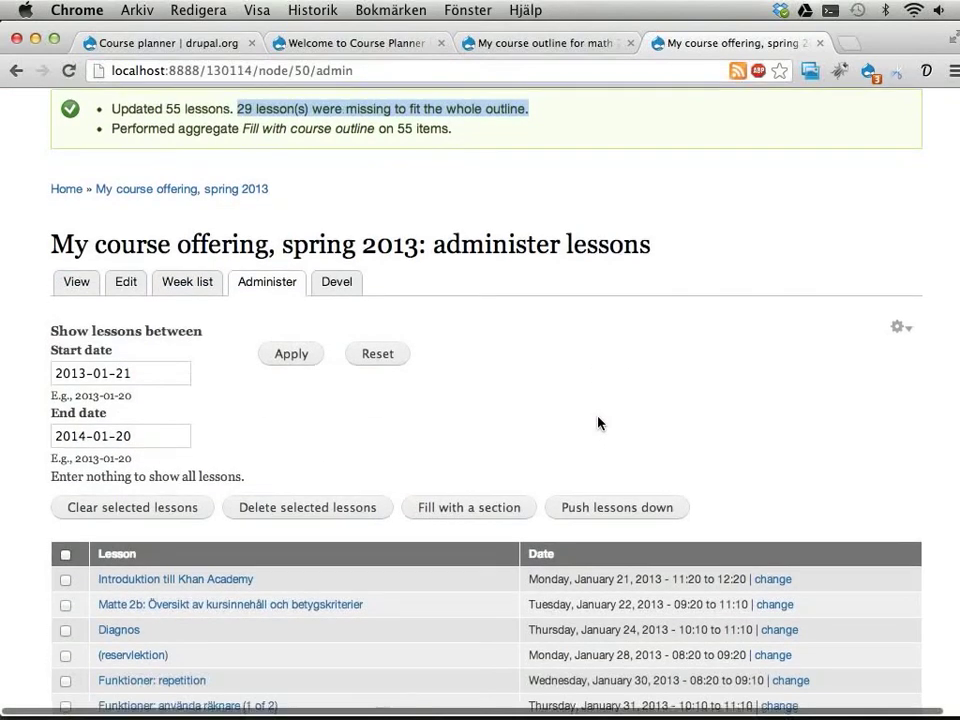
{"action": "scroll", "coordinate": [165, 510], "scroll_direction": "down", "scroll_amount": 7}
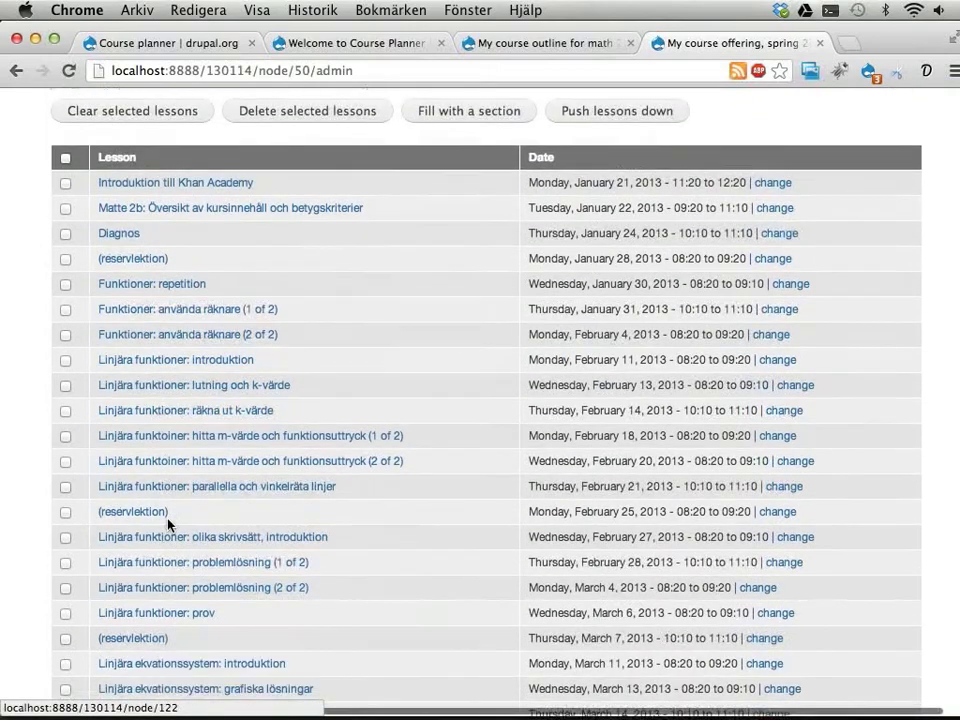
{"action": "scroll", "coordinate": [137, 424], "scroll_direction": "down", "scroll_amount": 9}
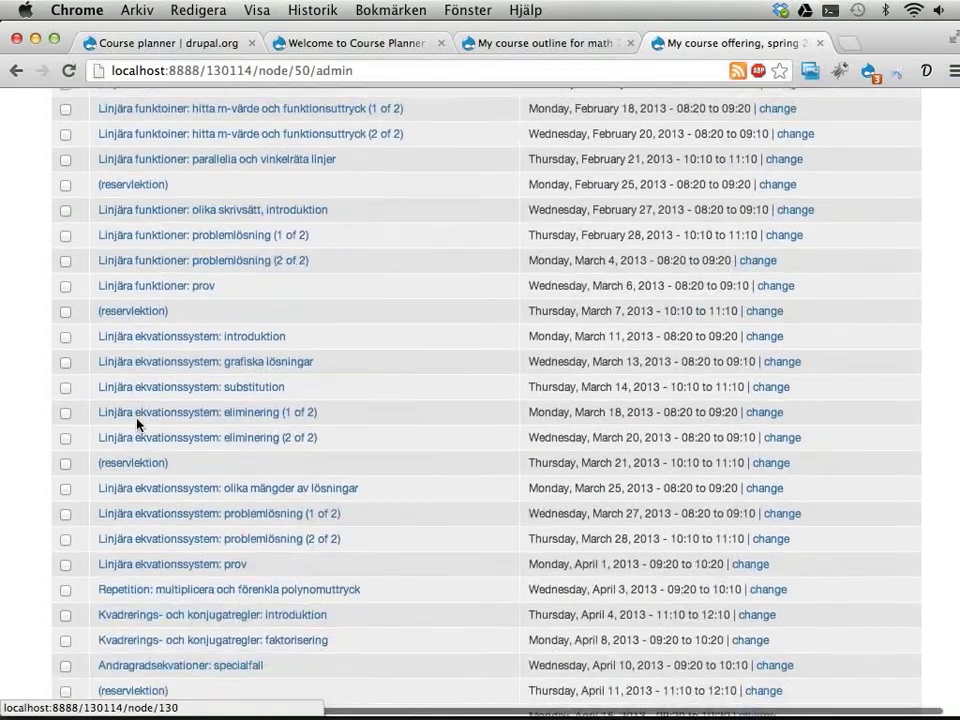
{"action": "scroll", "coordinate": [137, 424], "scroll_direction": "down", "scroll_amount": 5}
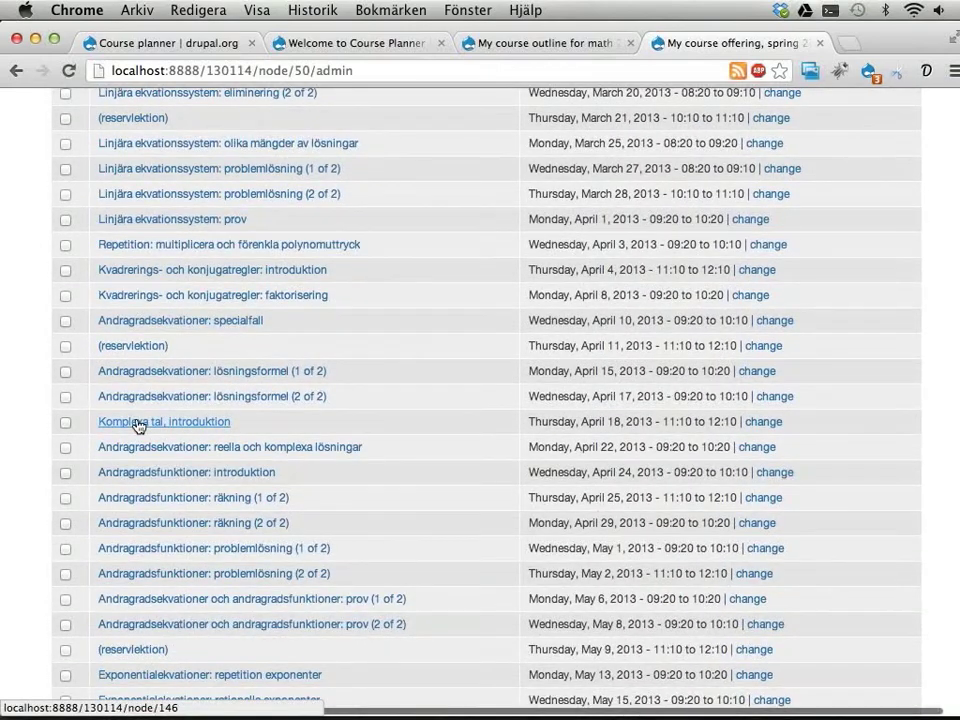
{"action": "scroll", "coordinate": [137, 424], "scroll_direction": "down", "scroll_amount": 5}
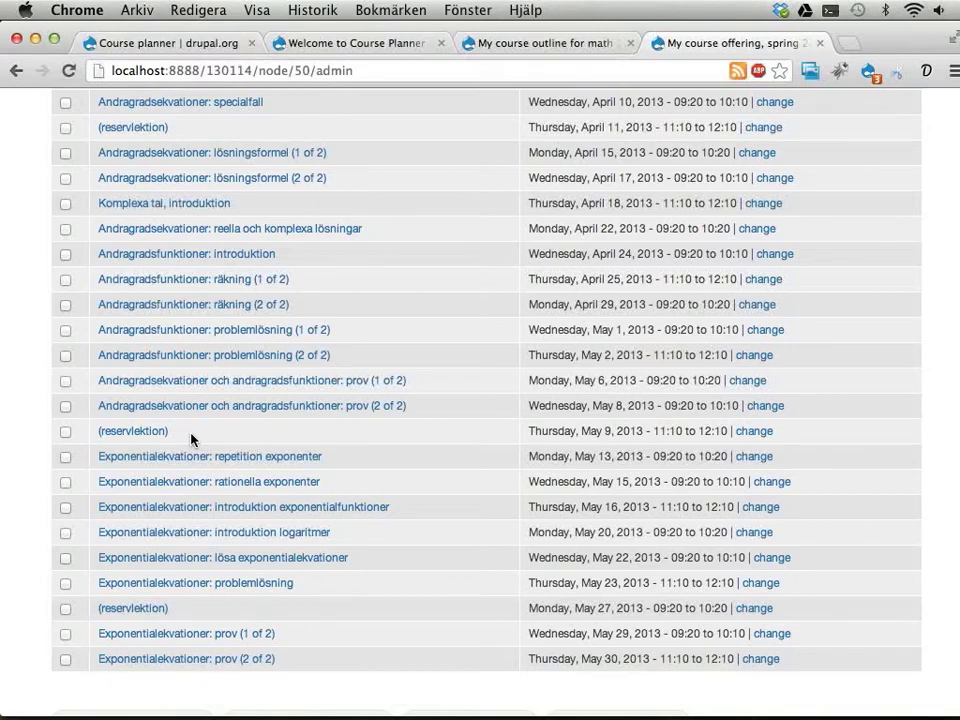
{"action": "scroll", "coordinate": [191, 439], "scroll_direction": "up", "scroll_amount": 15}
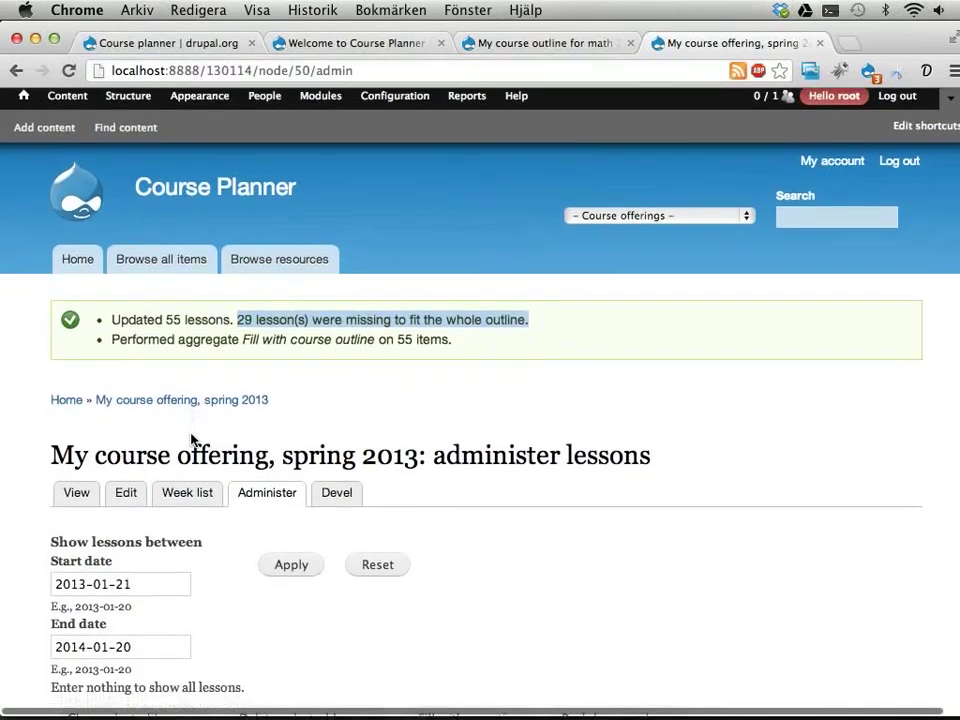
View the offering's week list and check the lessons scheduled for weeks 04 and 05.
{"action": "scroll", "coordinate": [193, 429], "scroll_direction": "down", "scroll_amount": 2}
{"action": "left_click", "coordinate": [178, 381]}
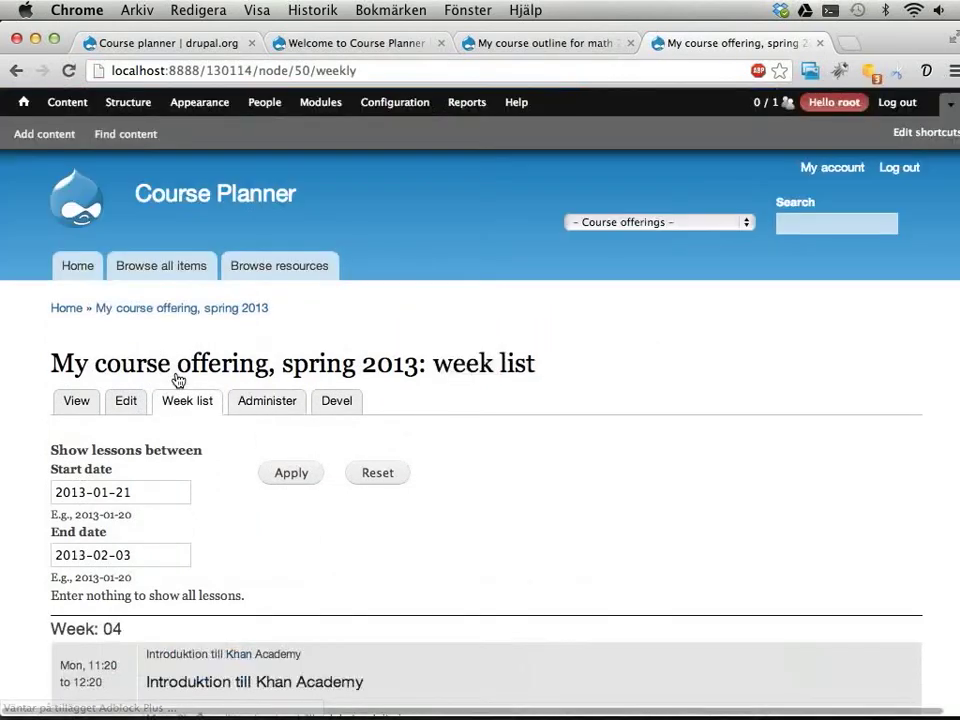
{"action": "scroll", "coordinate": [407, 439], "scroll_direction": "down", "scroll_amount": 5}
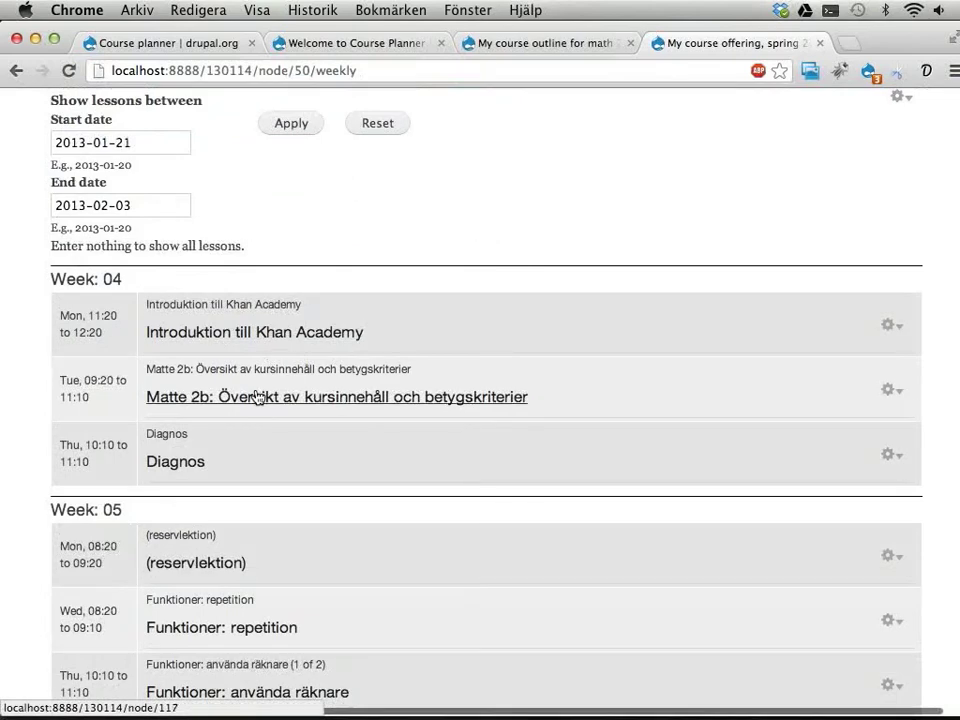
{"action": "scroll", "coordinate": [251, 461], "scroll_direction": "down", "scroll_amount": 4}
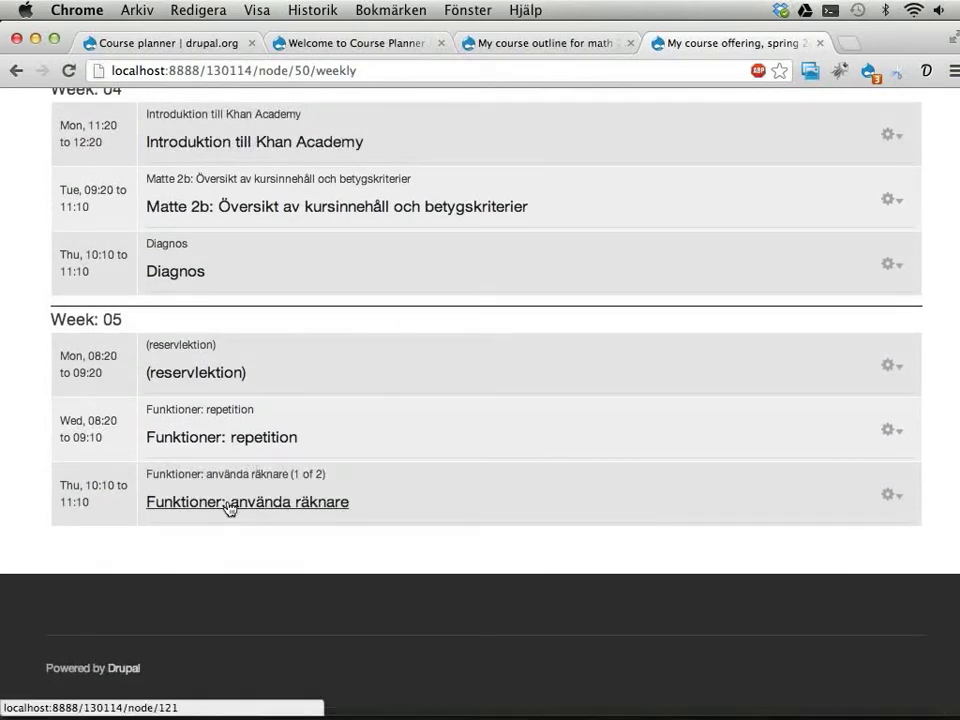
{"action": "scroll", "coordinate": [229, 497], "scroll_direction": "up", "scroll_amount": 9}
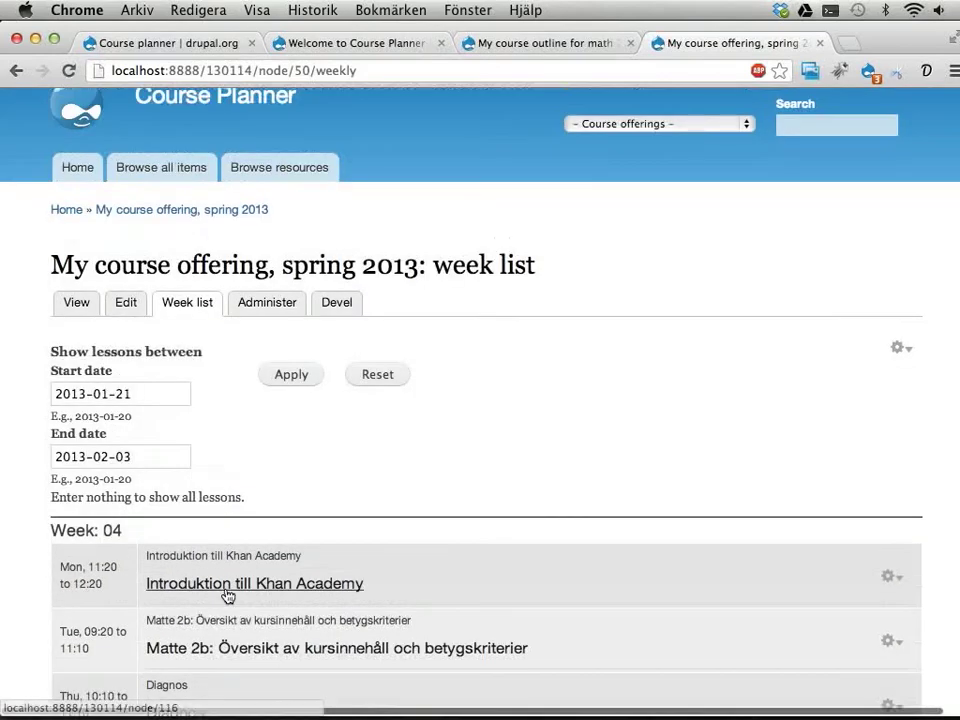
{"action": "scroll", "coordinate": [225, 592], "scroll_direction": "down", "scroll_amount": 2}
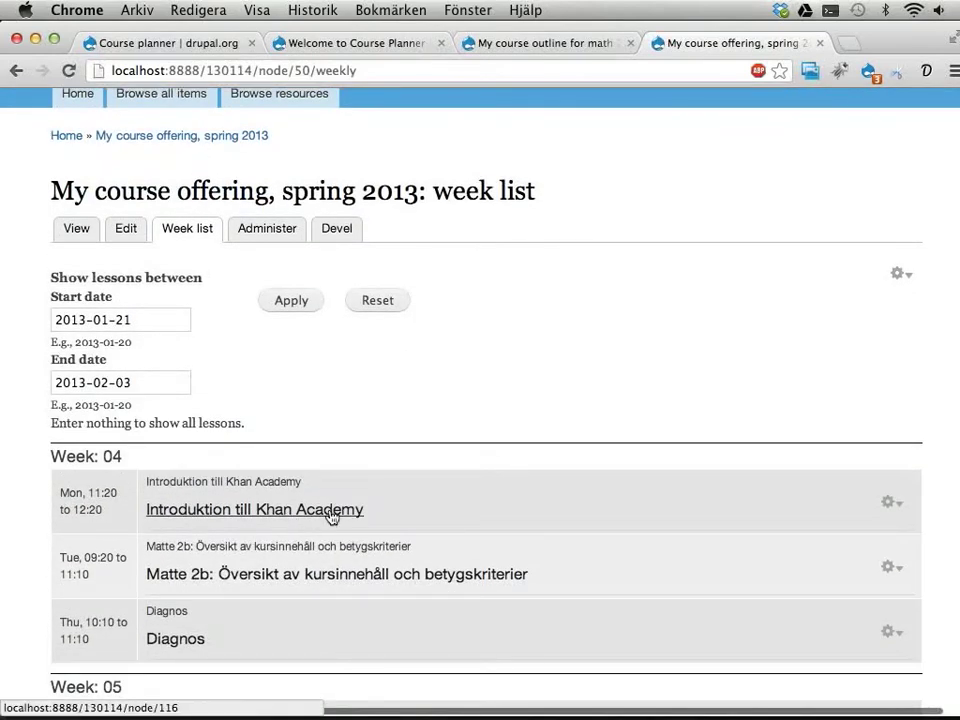
Return to the offering's month calendar and review the lessons placed in late January and early February 2013.
{"action": "left_click", "coordinate": [79, 232]}
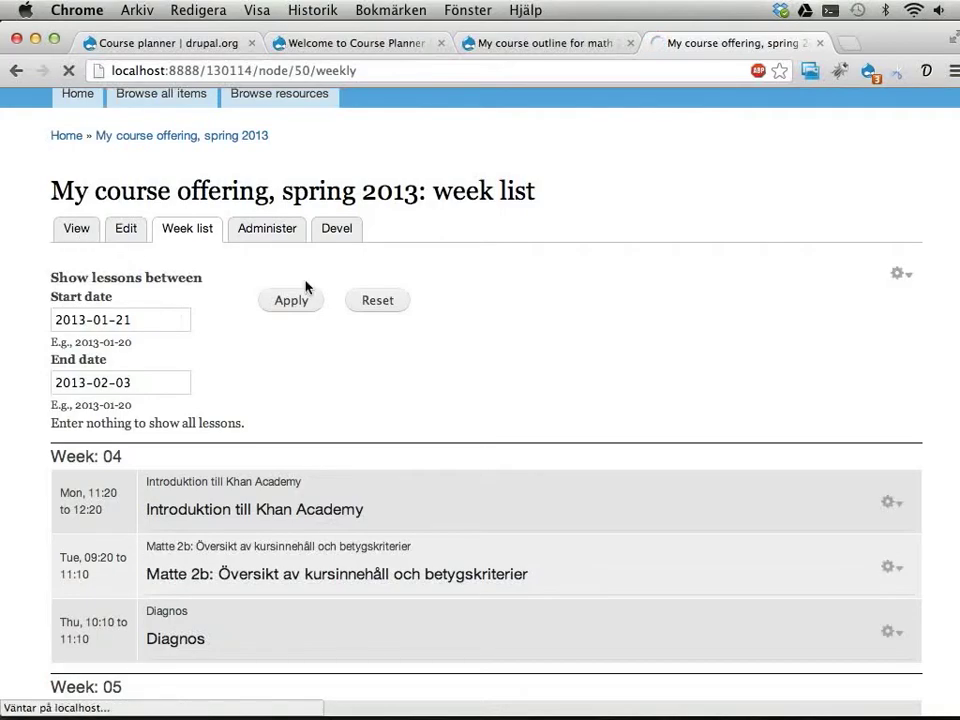
{"action": "scroll", "coordinate": [328, 396], "scroll_direction": "down", "scroll_amount": 5}
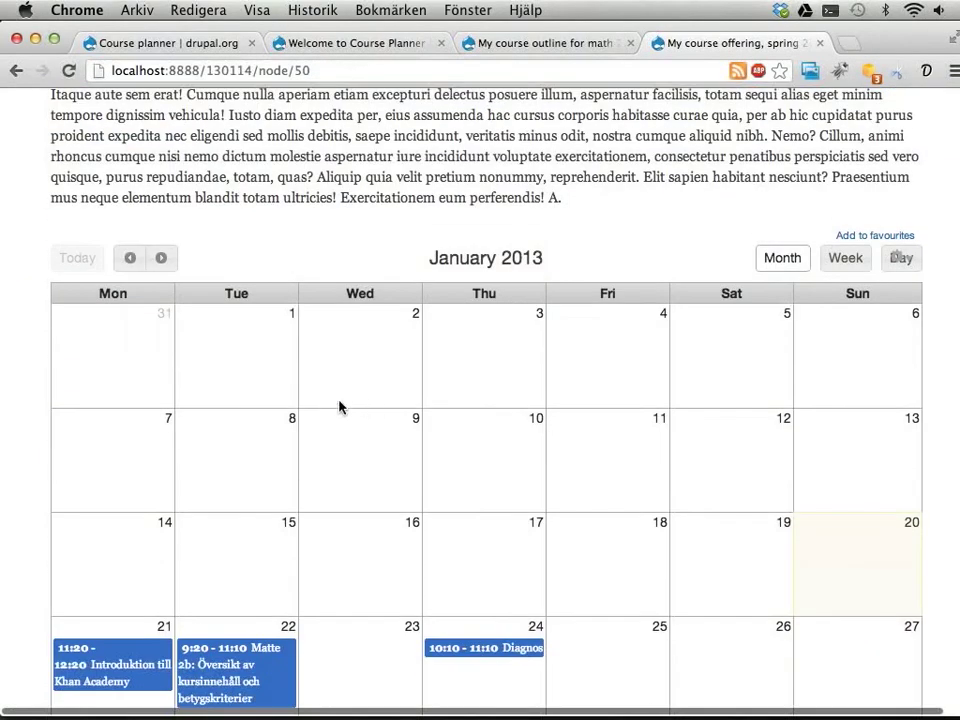
{"action": "scroll", "coordinate": [335, 412], "scroll_direction": "down", "scroll_amount": 5}
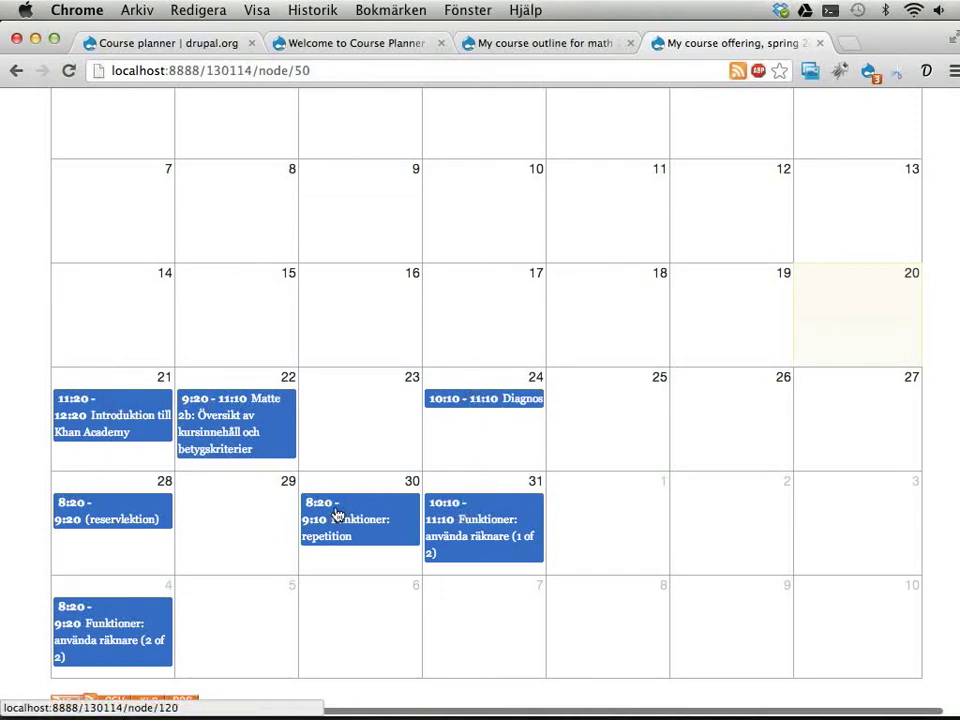
{"action": "scroll", "coordinate": [150, 650], "scroll_direction": "down", "scroll_amount": 4}
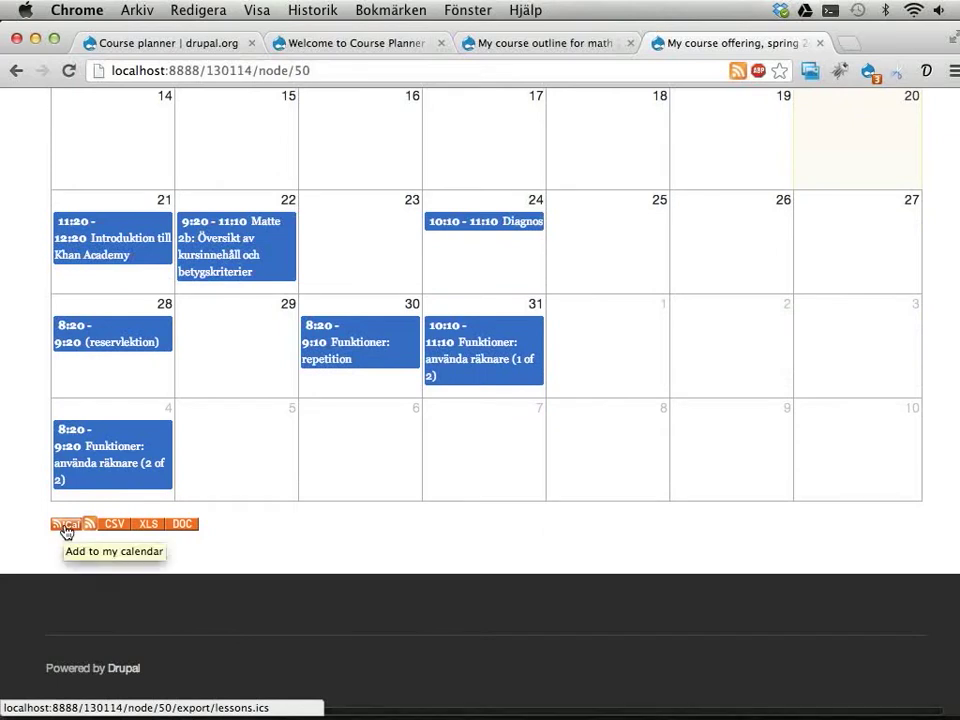
Export the offering's lessons as the iCal file "lessons (4).ics" and add its events to the Arbete calendar in iCal.
{"action": "left_click", "coordinate": [66, 531]}
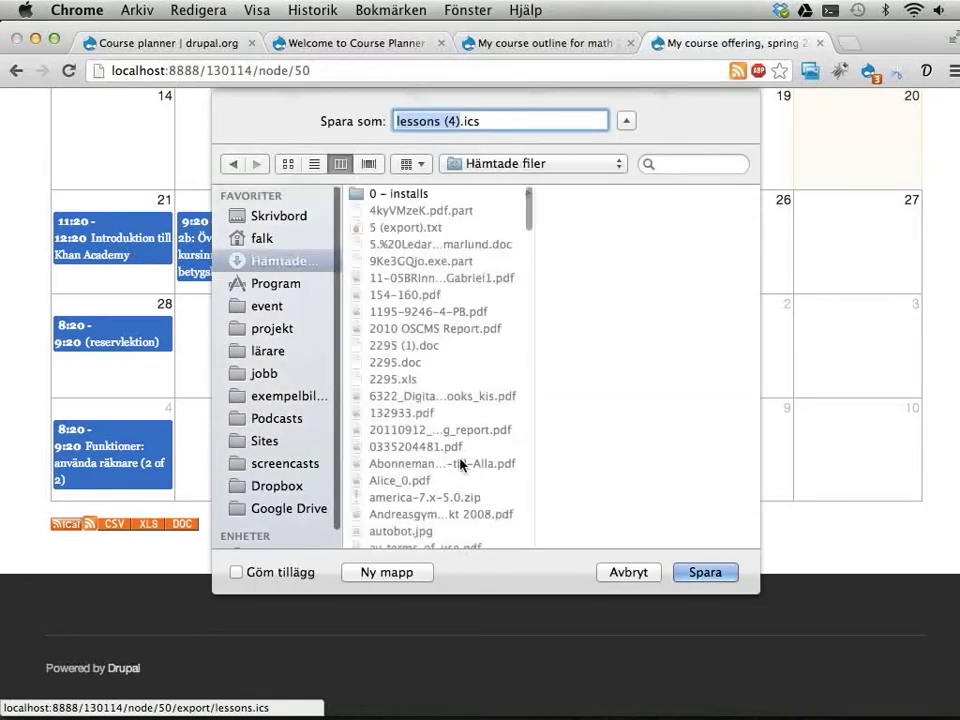
{"action": "left_click", "coordinate": [703, 572]}
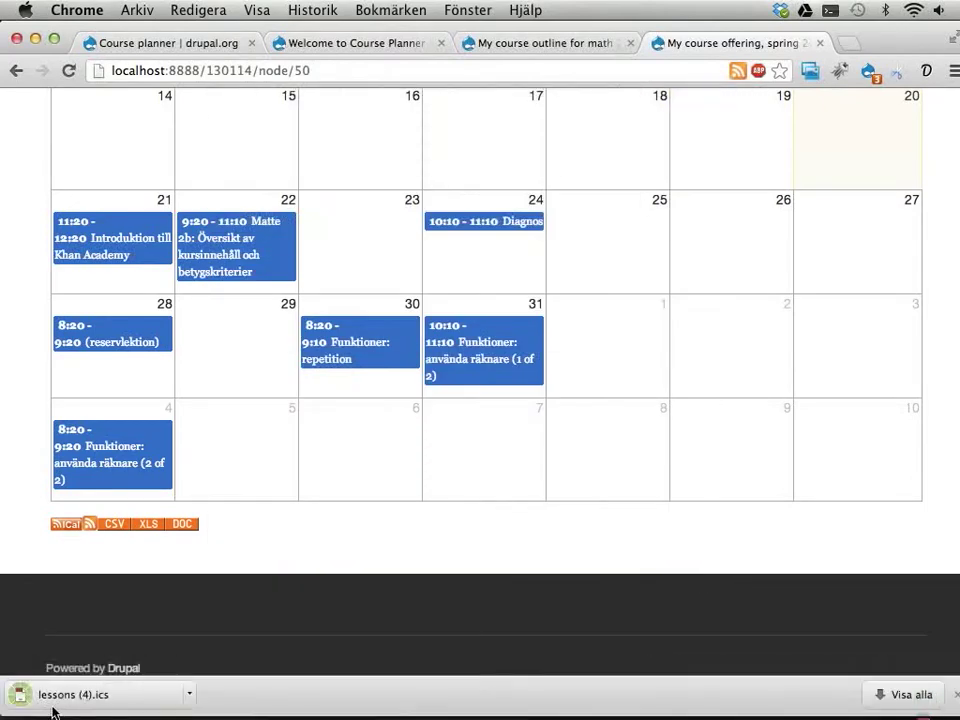
{"action": "left_click", "coordinate": [57, 700]}
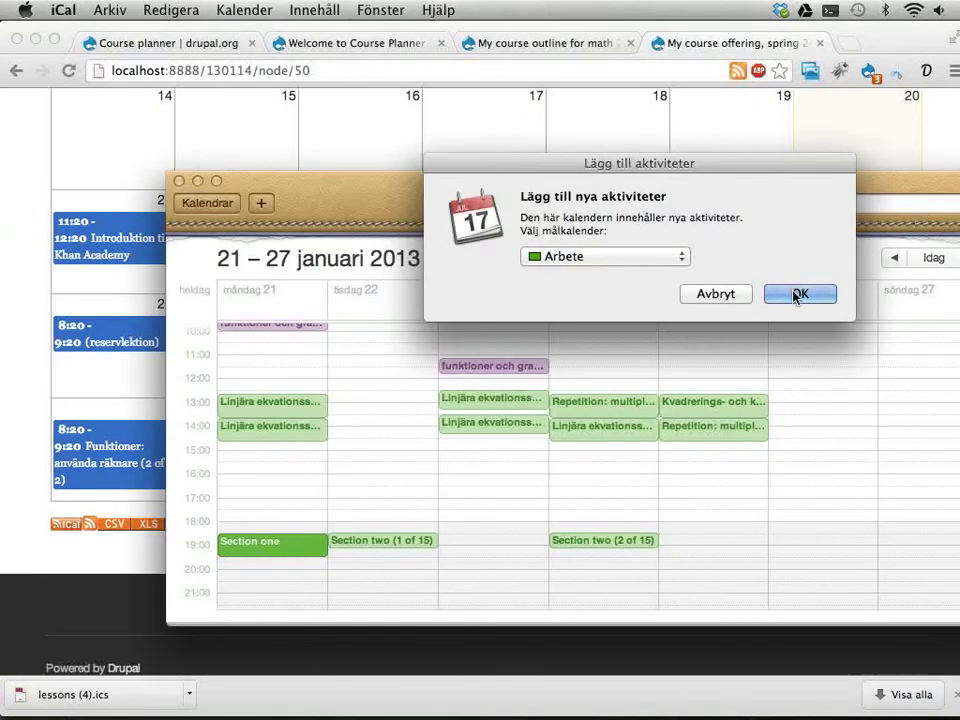
{"action": "left_click", "coordinate": [798, 293]}
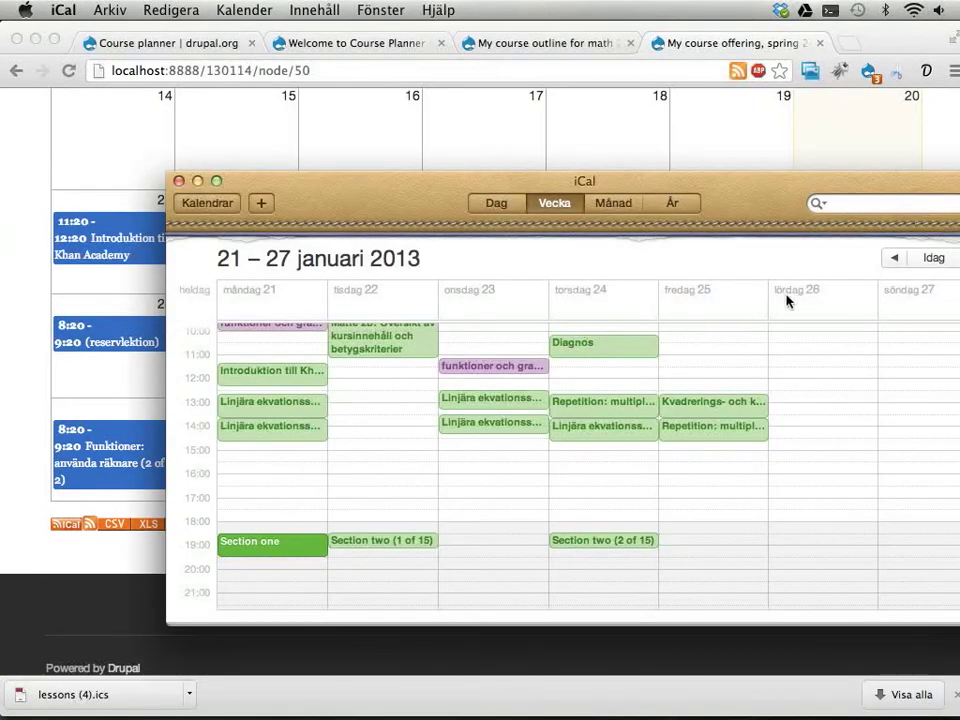
Check the imported lessons in iCal's week of 28 January to 3 February 2013 against the offering's month calendar.
{"action": "left_click_drag", "start_coordinate": [613, 189], "coordinate": [472, 162]}
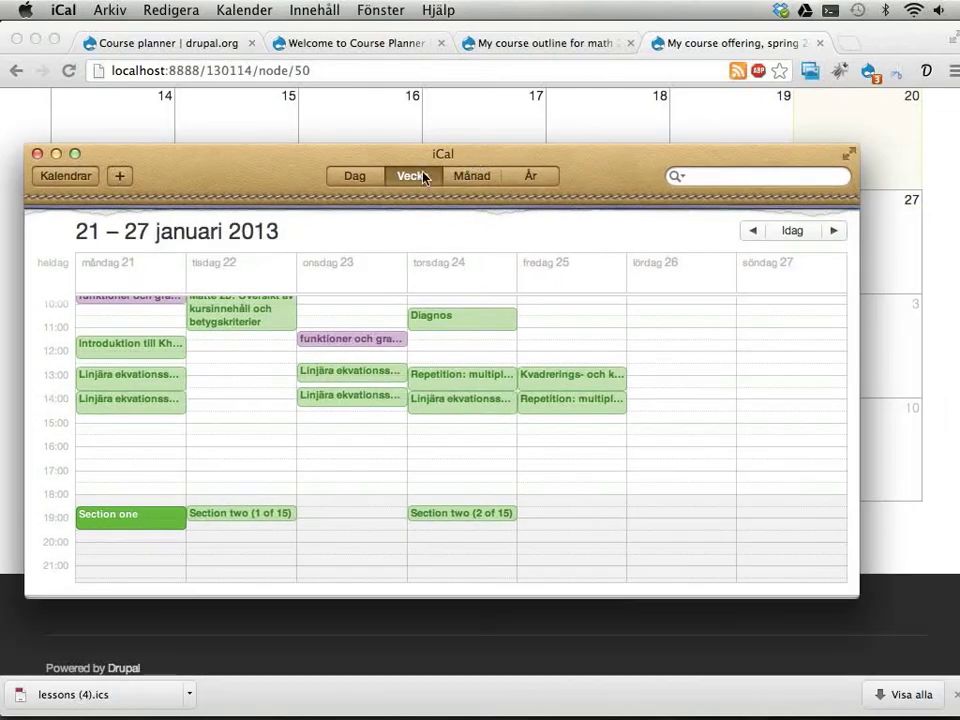
{"action": "left_click", "coordinate": [835, 234]}
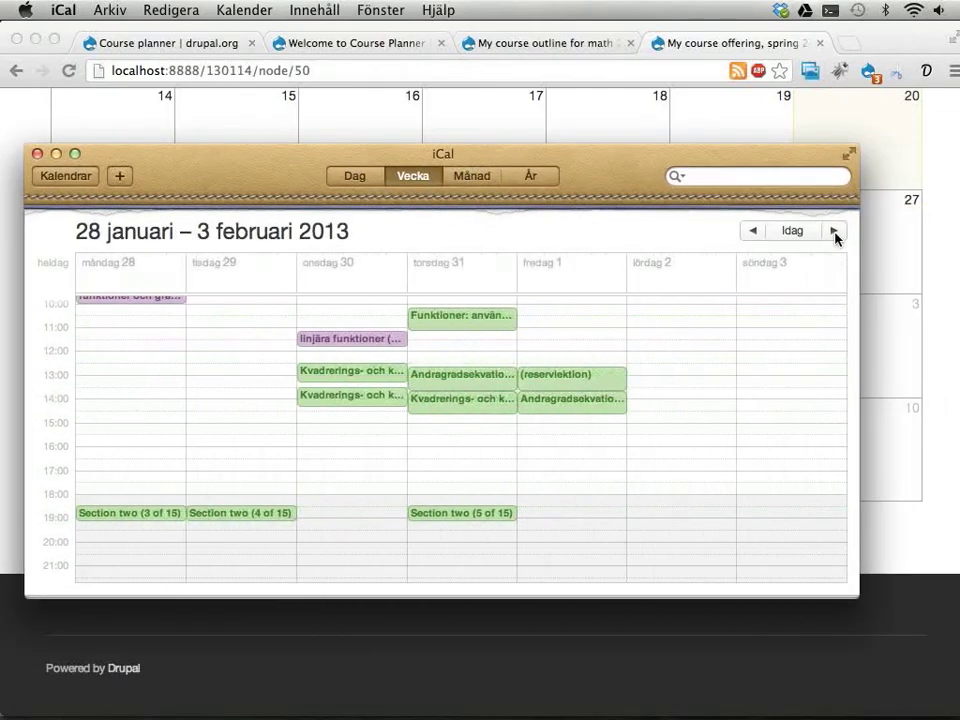
{"action": "scroll", "coordinate": [483, 492], "scroll_direction": "up", "scroll_amount": 5}
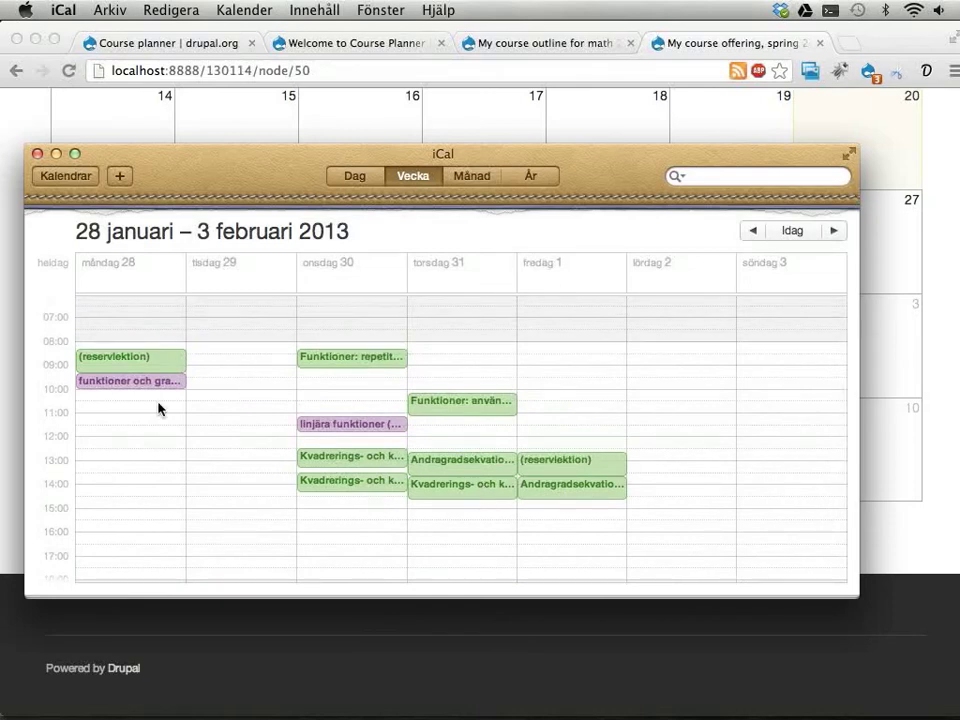
{"action": "left_click", "coordinate": [154, 365]}
{"action": "left_click", "coordinate": [391, 363]}
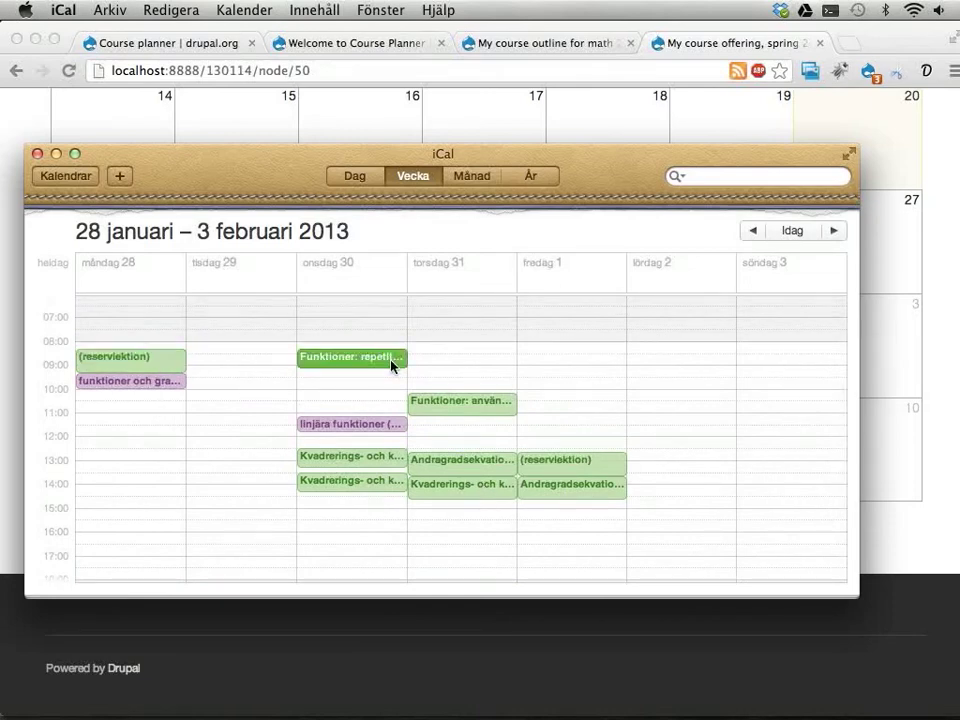
{"action": "left_click", "coordinate": [439, 402]}
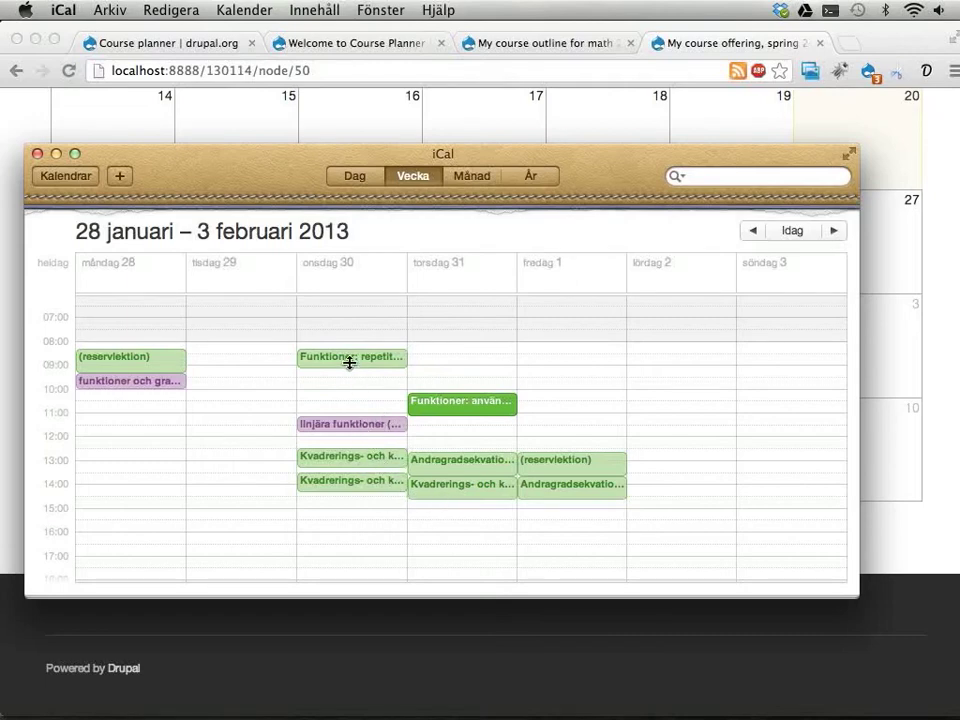
{"action": "key", "text": "super+Tab"}
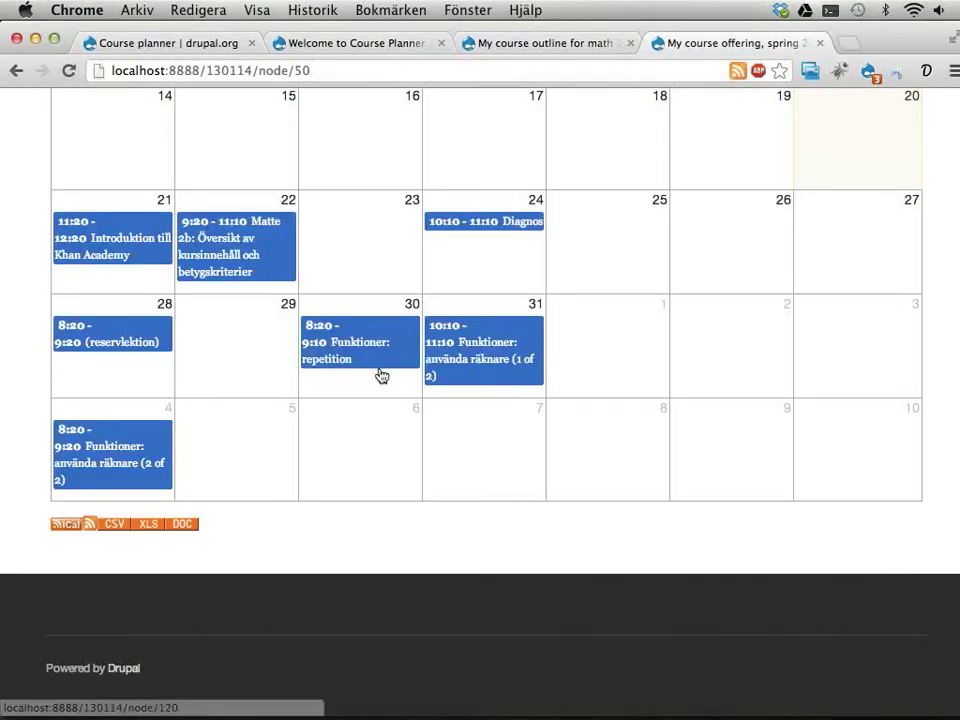
{"action": "scroll", "coordinate": [381, 374], "scroll_direction": "up", "scroll_amount": 2}
{"action": "key", "text": "super+Tab"}
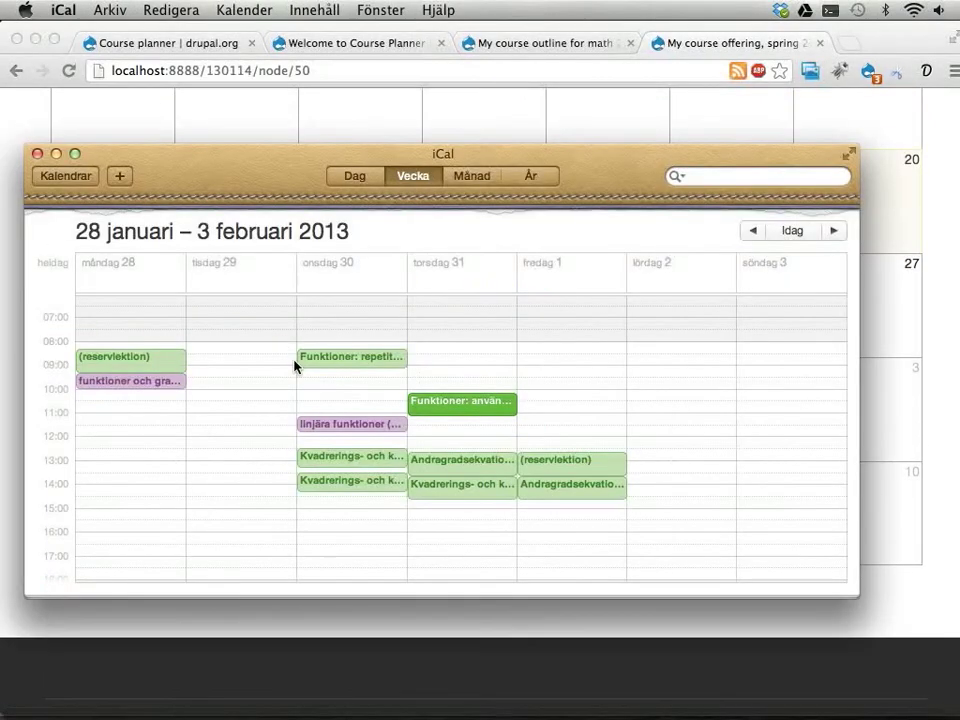
{"action": "key", "text": "super+Tab"}
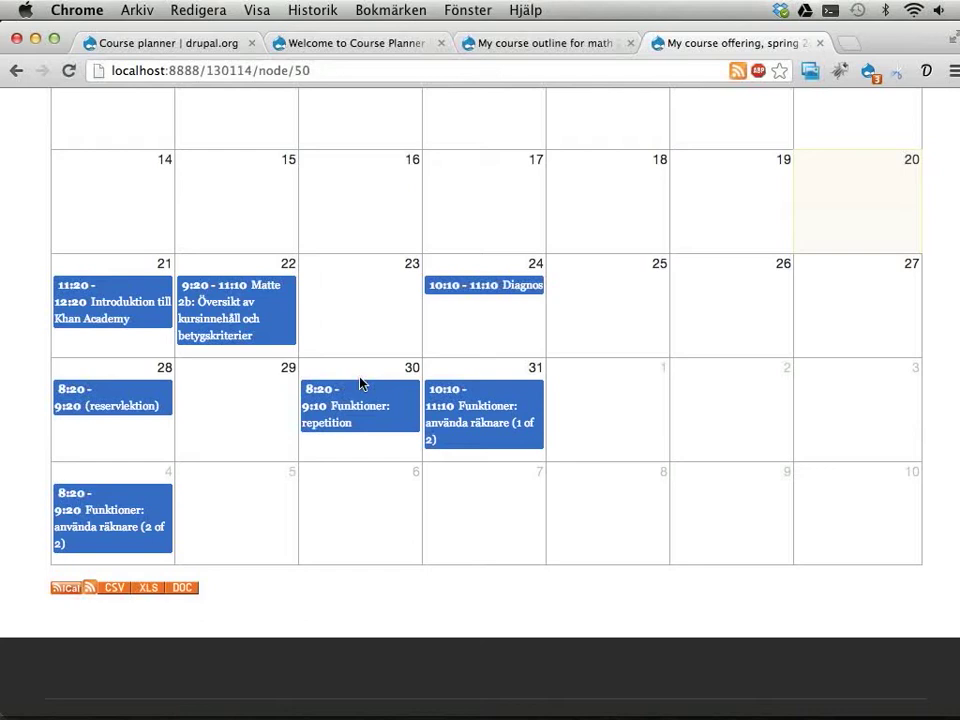
Open the lesson administration of the spring 2013 offering and reload the page to get rid of the notices above the lesson list.
{"action": "scroll", "coordinate": [361, 384], "scroll_direction": "up", "scroll_amount": 1}
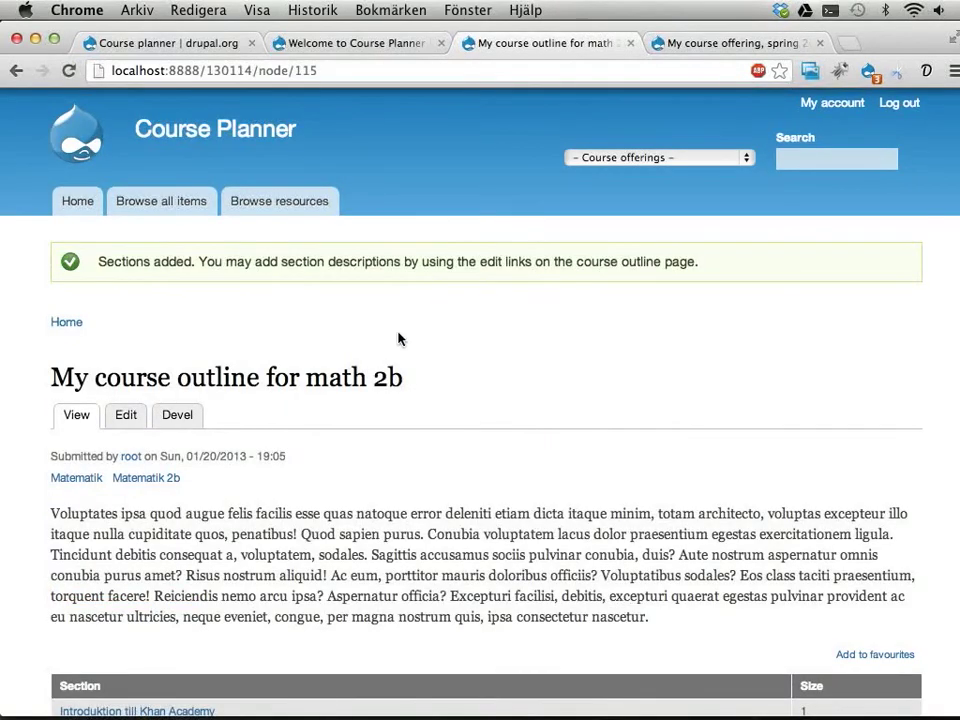
{"action": "left_click", "coordinate": [690, 43]}
{"action": "scroll", "coordinate": [556, 216], "scroll_direction": "up", "scroll_amount": 5}
{"action": "scroll", "coordinate": [556, 216], "scroll_direction": "up", "scroll_amount": 3}
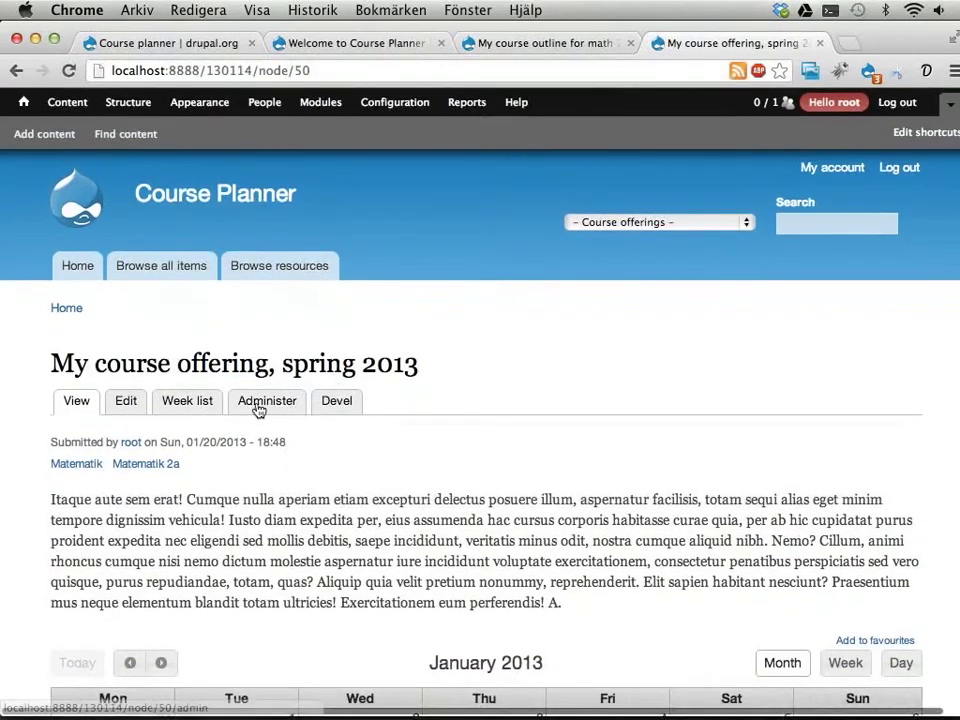
{"action": "left_click", "coordinate": [336, 399]}
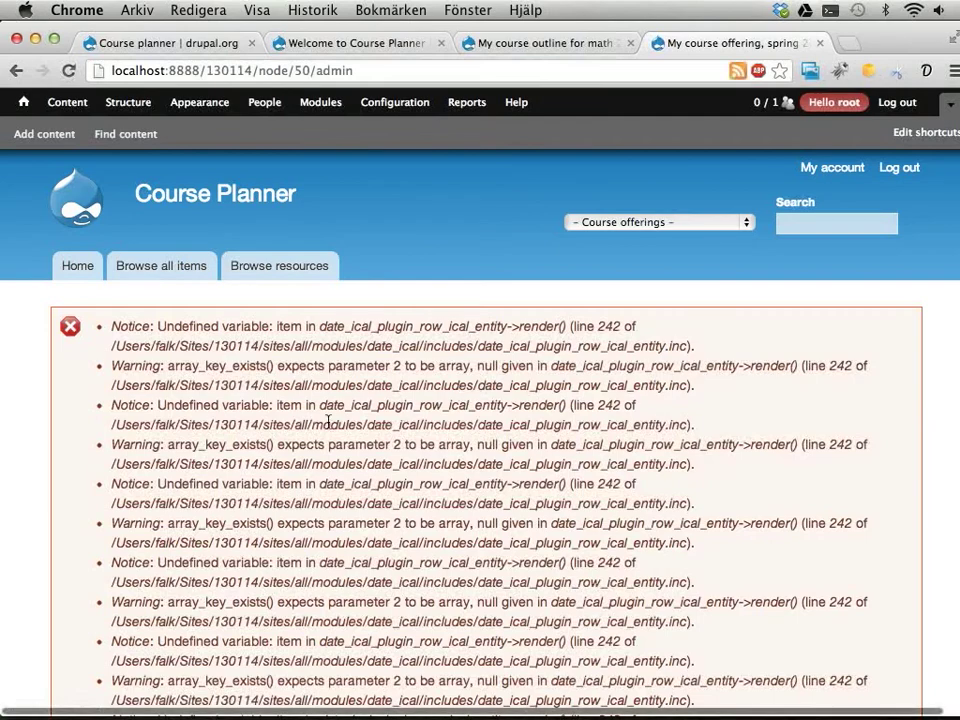
{"action": "scroll", "coordinate": [328, 422], "scroll_direction": "down", "scroll_amount": 5}
{"action": "scroll", "coordinate": [330, 452], "scroll_direction": "up", "scroll_amount": 5}
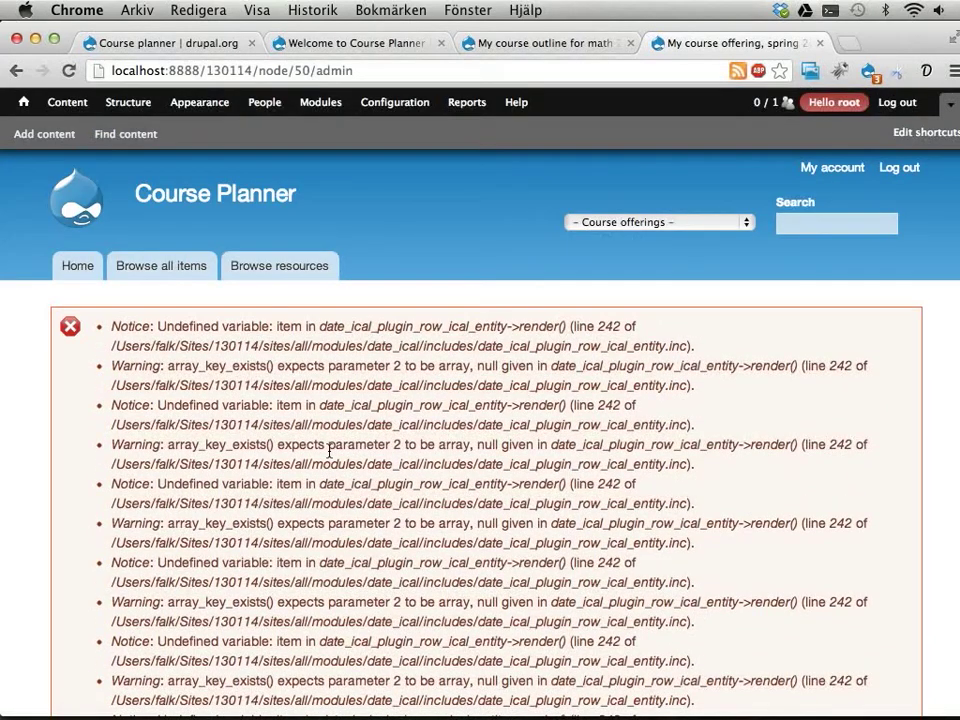
{"action": "scroll", "coordinate": [354, 452], "scroll_direction": "down", "scroll_amount": 5}
{"action": "scroll", "coordinate": [364, 426], "scroll_direction": "up", "scroll_amount": 5}
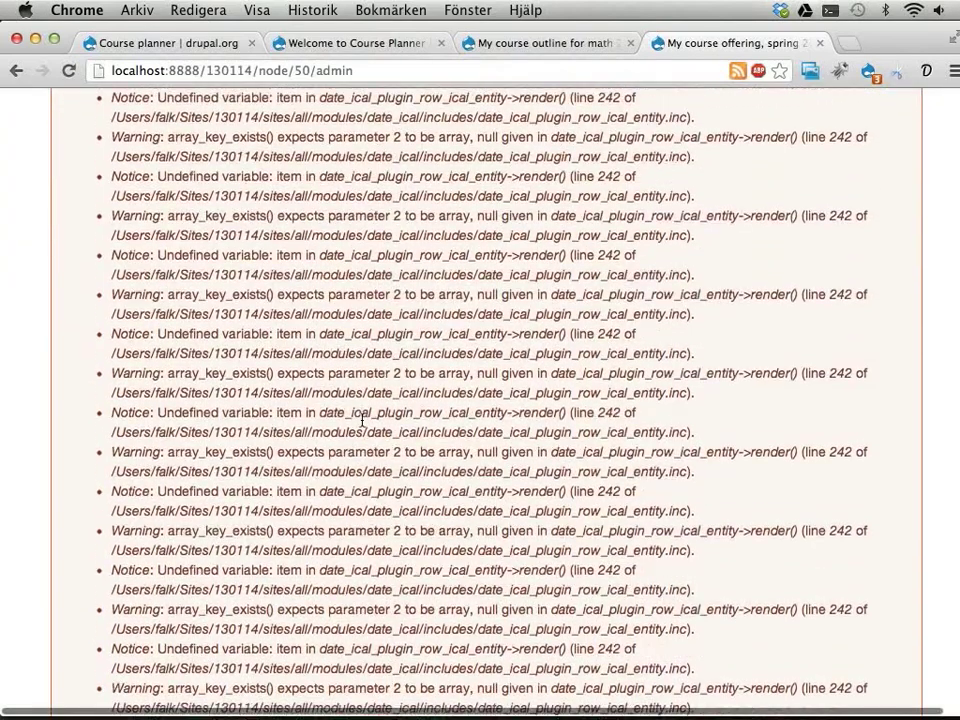
{"action": "key", "text": "super+r"}
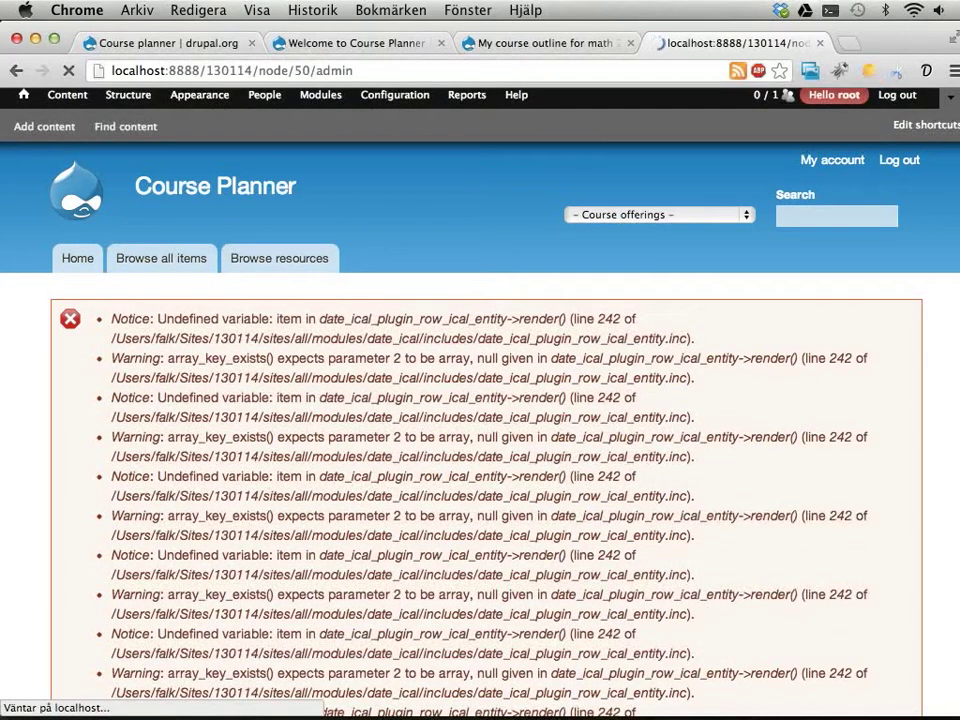
{"action": "scroll", "coordinate": [358, 531], "scroll_direction": "down", "scroll_amount": 5}
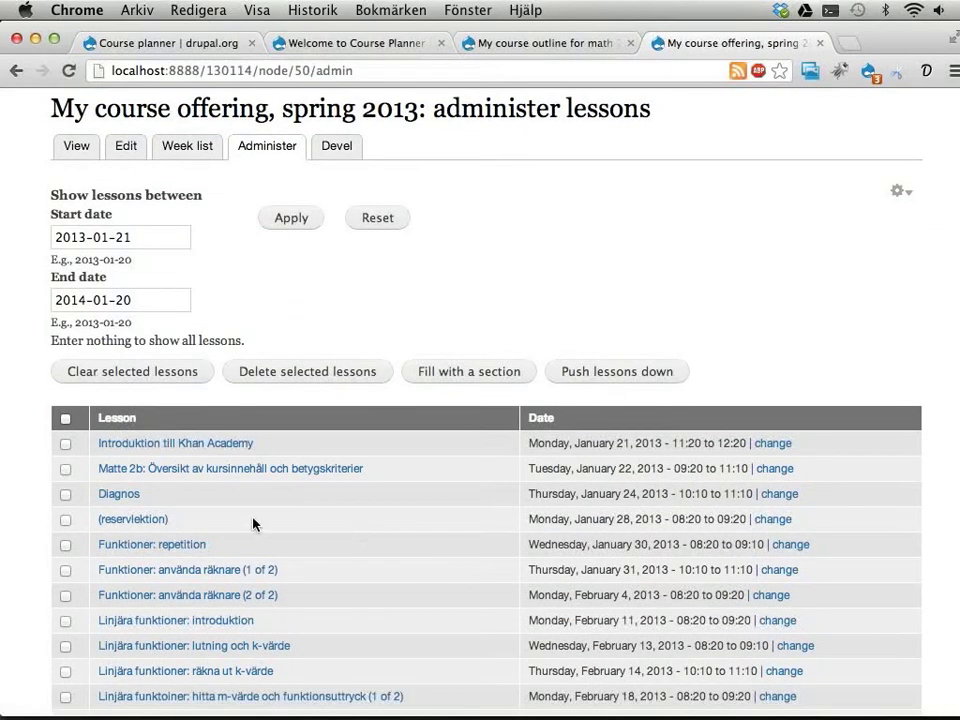
Select the offering's first three lessons and start the advanced action Shift lessons up/down.
{"action": "left_click", "coordinate": [65, 445]}
{"action": "left_click", "coordinate": [65, 468]}
{"action": "left_click", "coordinate": [65, 494]}
{"action": "scroll", "coordinate": [371, 531], "scroll_direction": "down", "scroll_amount": 20}
{"action": "scroll", "coordinate": [133, 394], "scroll_direction": "up", "scroll_amount": 2}
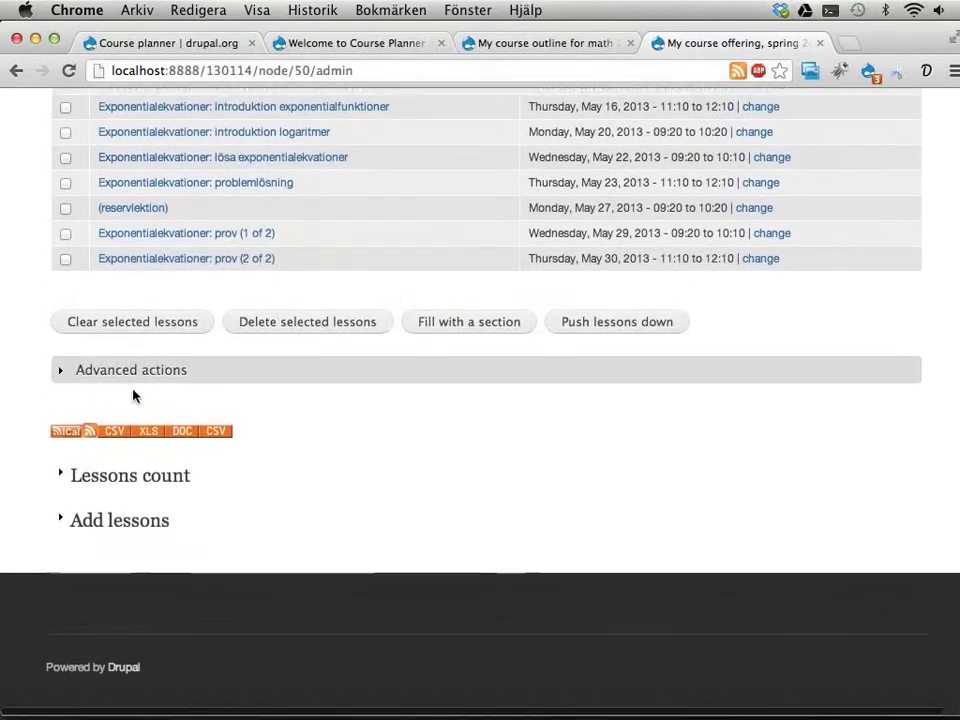
{"action": "left_click", "coordinate": [107, 379]}
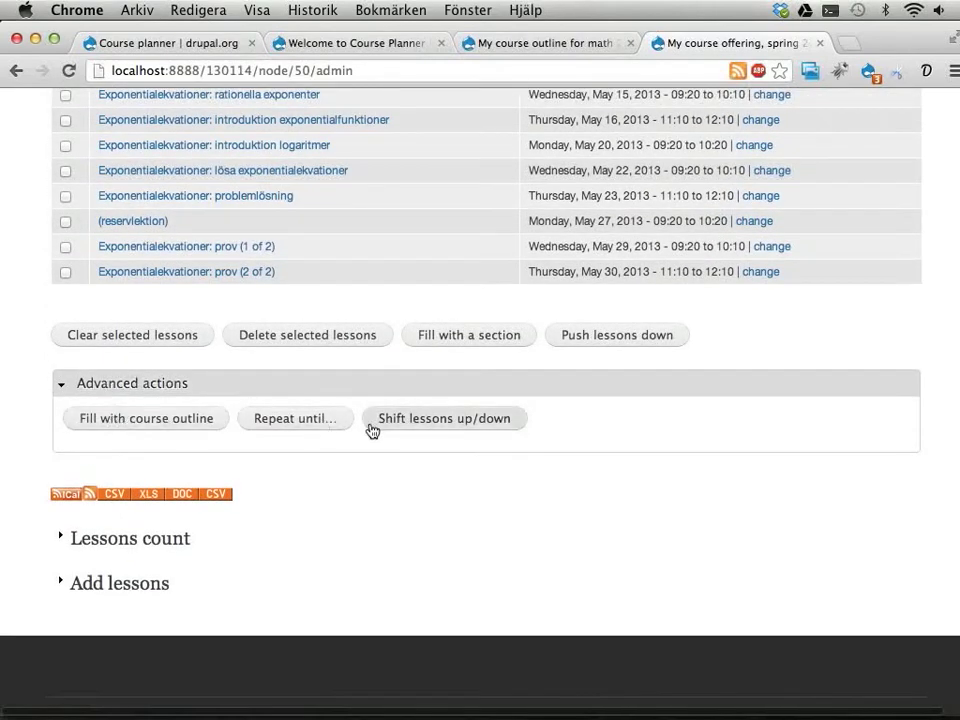
{"action": "left_click", "coordinate": [475, 420]}
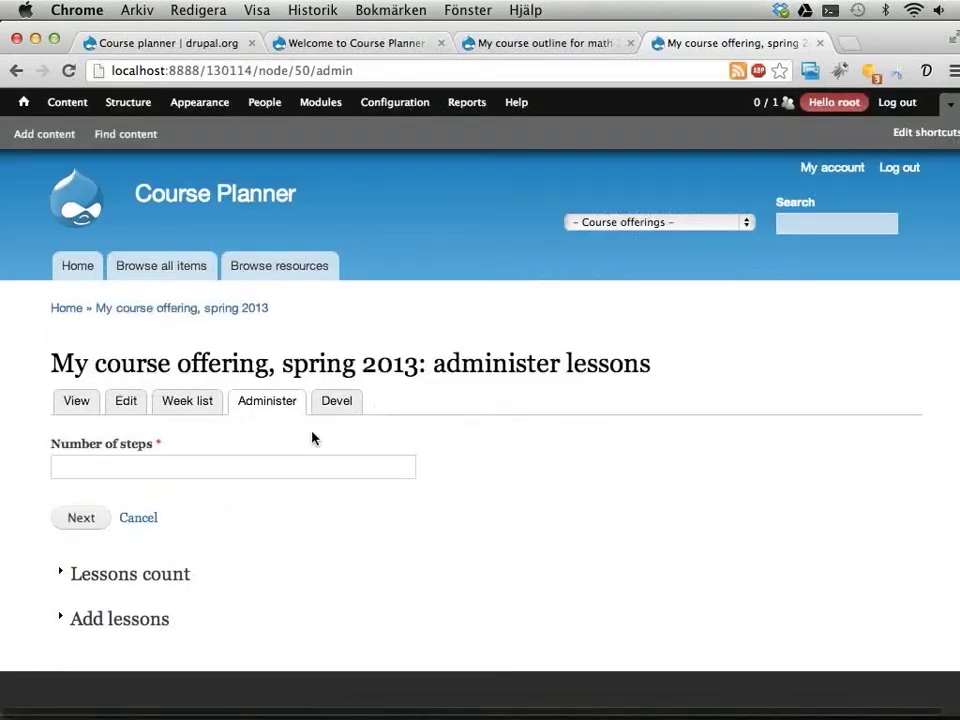
Enter -1 as the number of steps for the lesson shift and return to the lesson administration without applying it.
{"action": "left_click", "coordinate": [277, 463]}
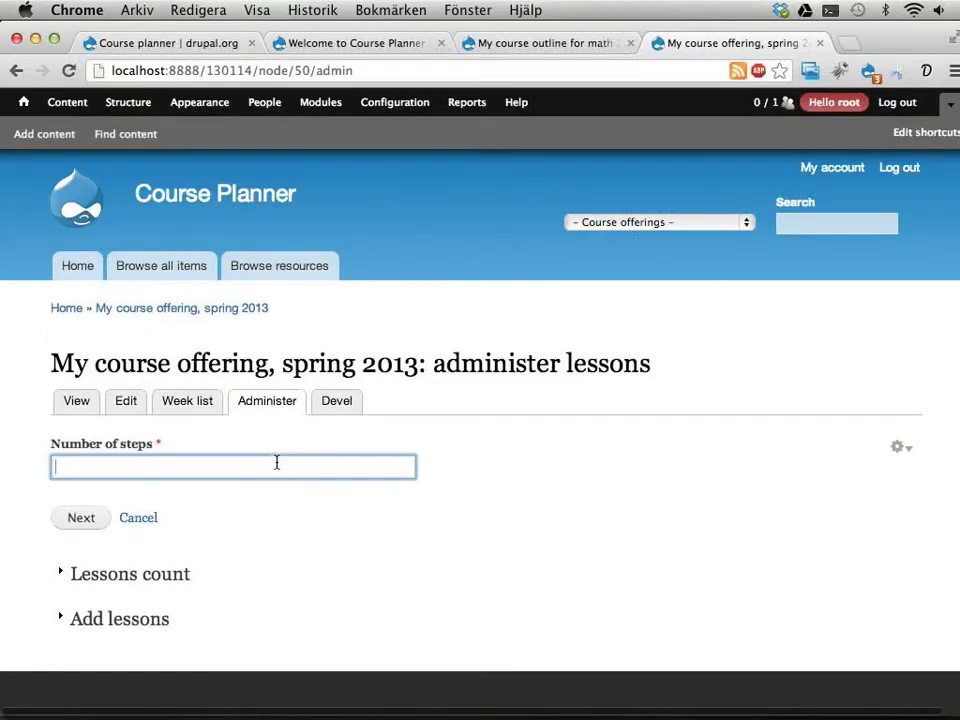
{"action": "type", "text": "2"}
{"action": "key", "text": "BackSpace"}
{"action": "type", "text": "3"}
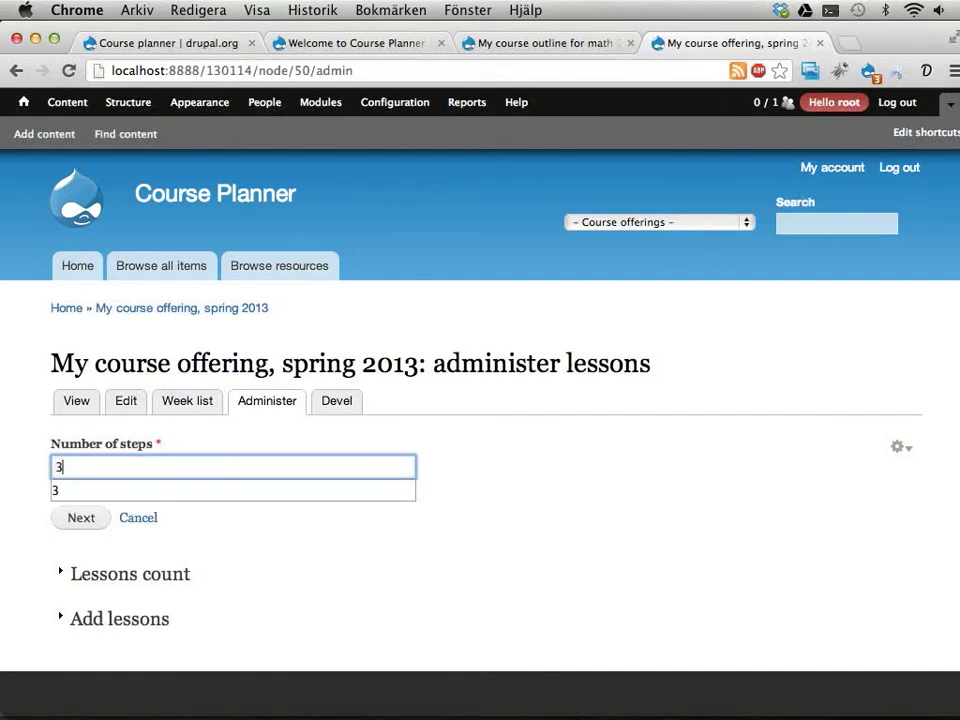
{"action": "key", "text": "BackSpace"}
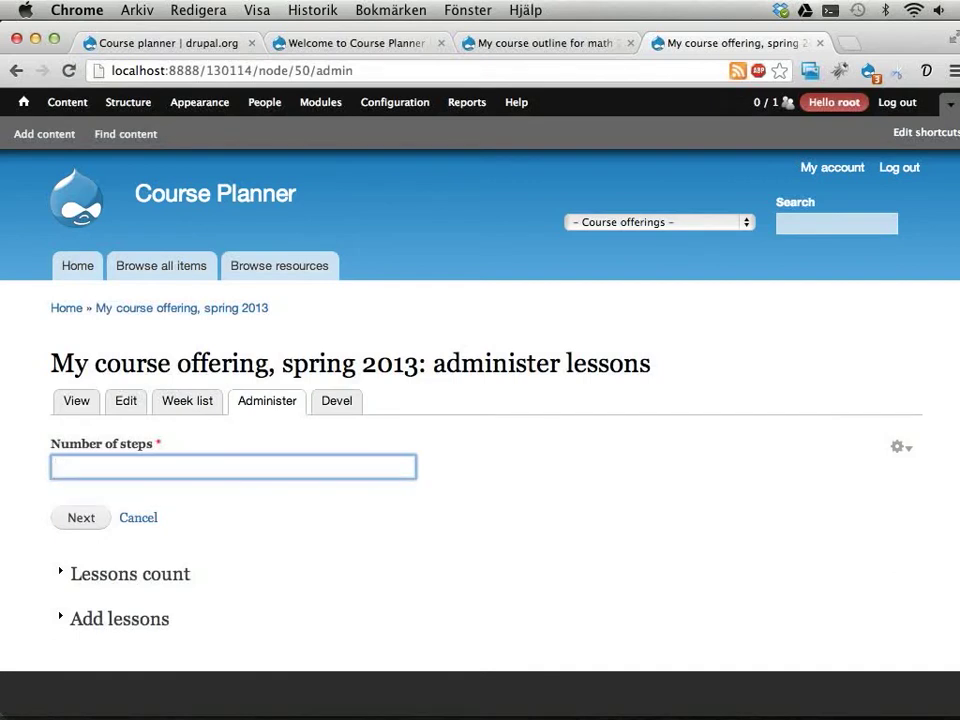
{"action": "type", "text": "-1"}
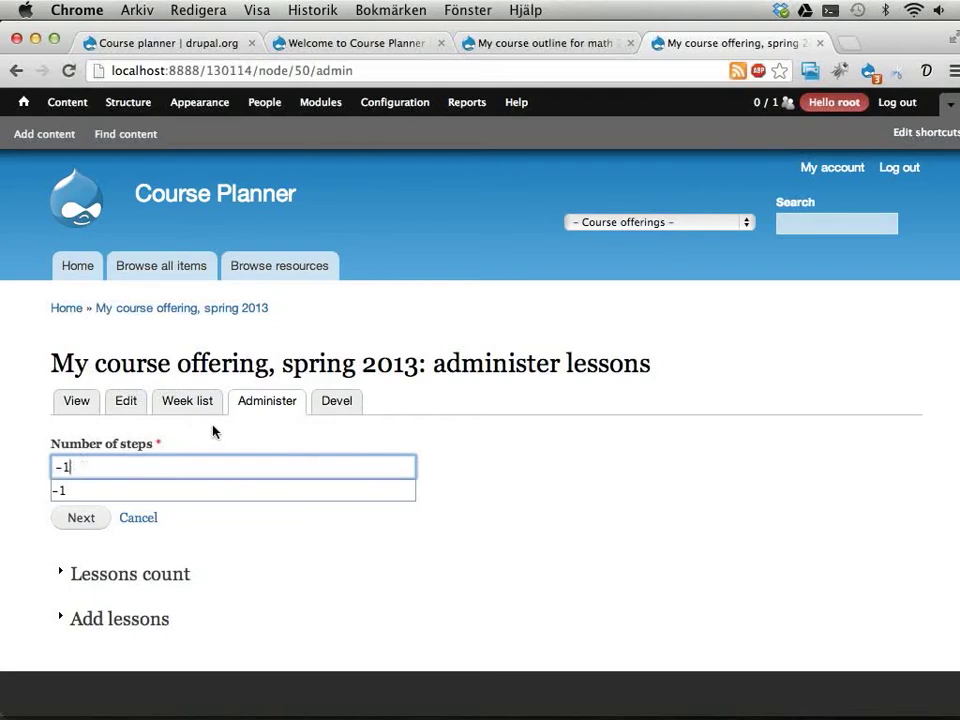
{"action": "left_click", "coordinate": [257, 404]}
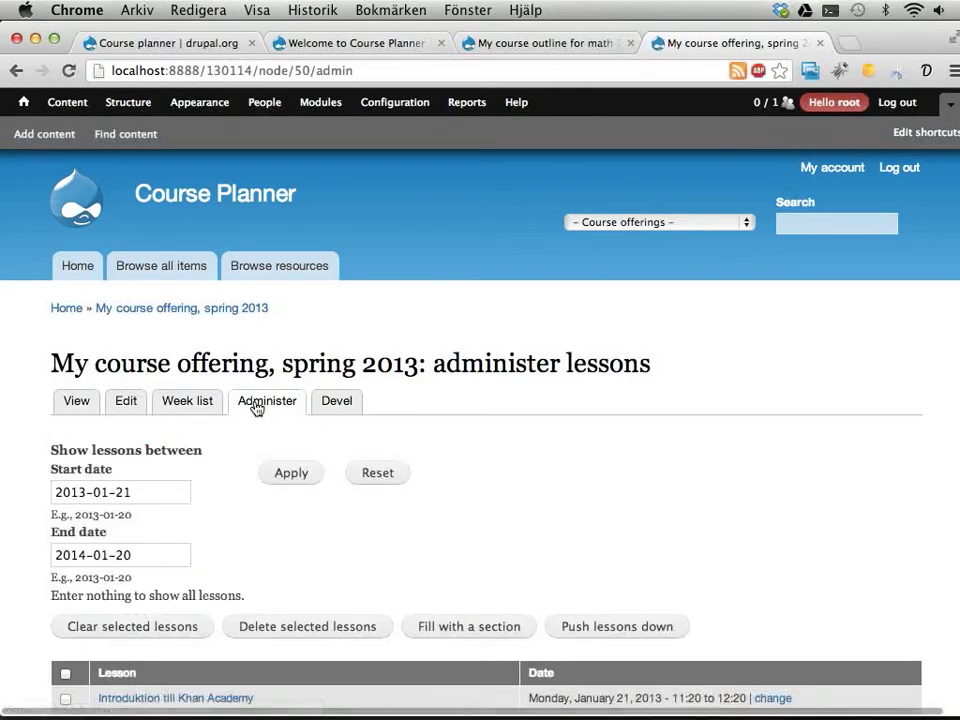
{"action": "scroll", "coordinate": [414, 476], "scroll_direction": "down", "scroll_amount": 5}
{"action": "scroll", "coordinate": [414, 477], "scroll_direction": "down", "scroll_amount": 2}
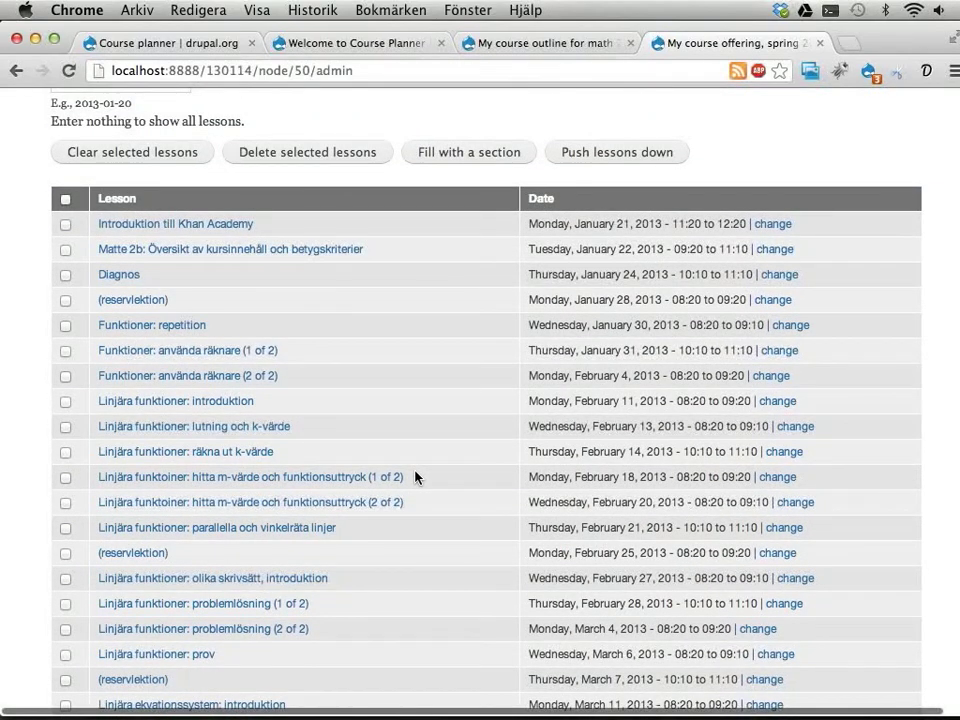
{"action": "scroll", "coordinate": [415, 477], "scroll_direction": "up", "scroll_amount": 10}
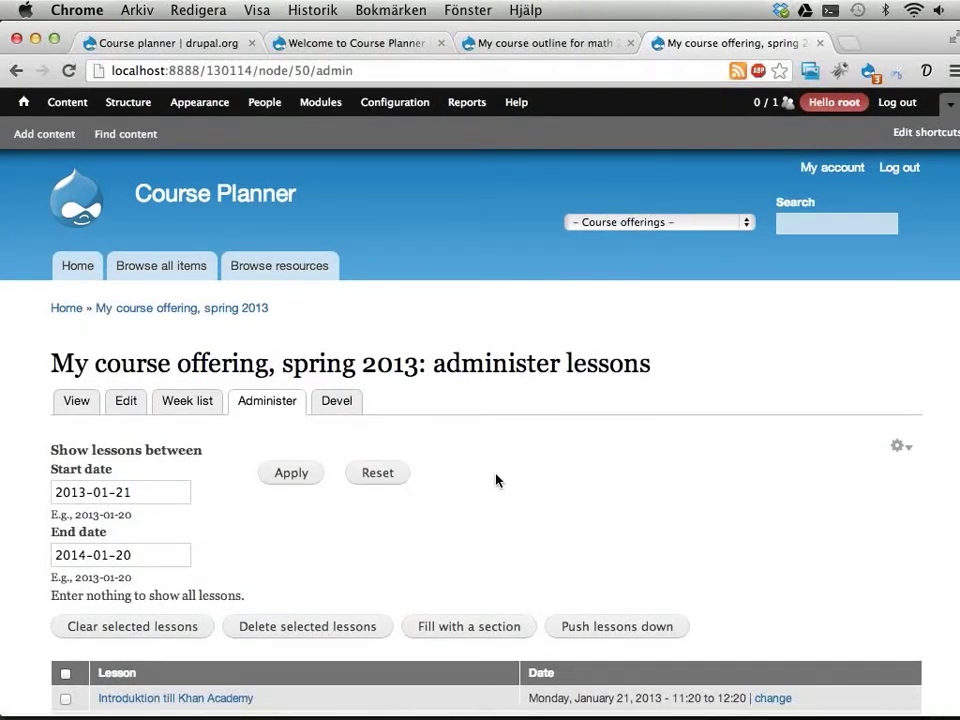
{"action": "scroll", "coordinate": [496, 481], "scroll_direction": "down", "scroll_amount": 3}
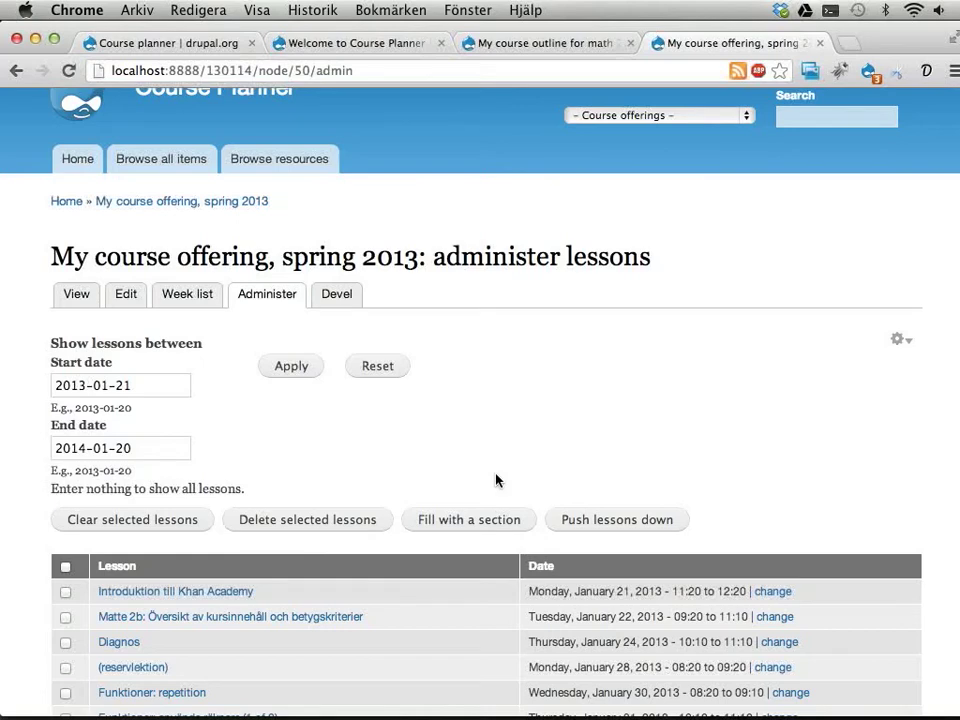
Open the overview of all Course Planner items, run cron in a separate tab, and reload the overview to browse its items.
{"action": "left_click", "coordinate": [150, 171]}
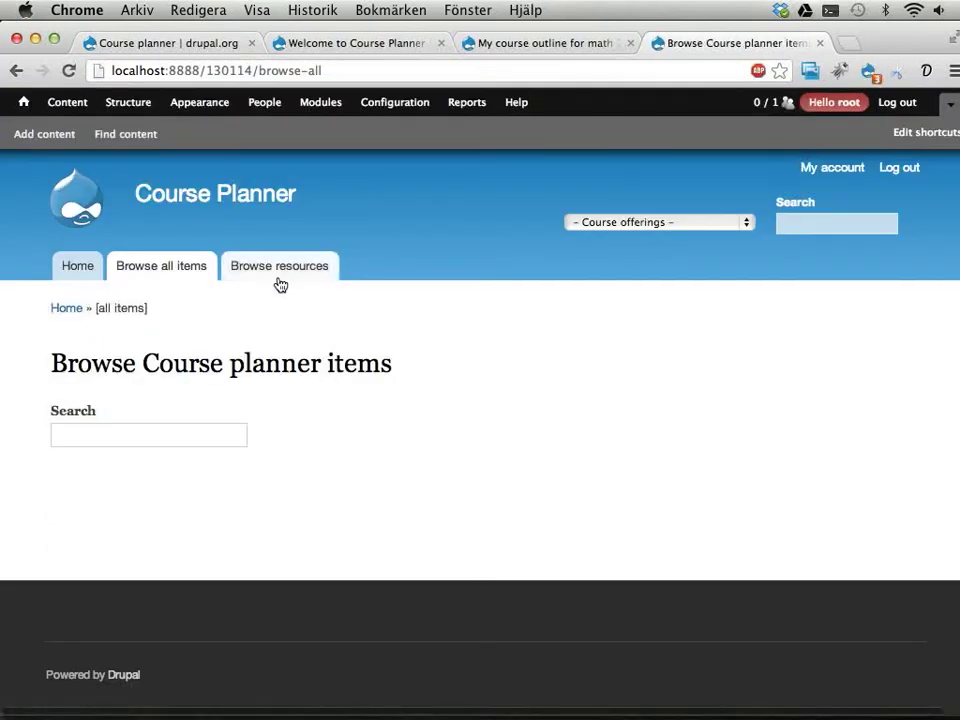
{"action": "mouse_move", "coordinate": [22, 102]}
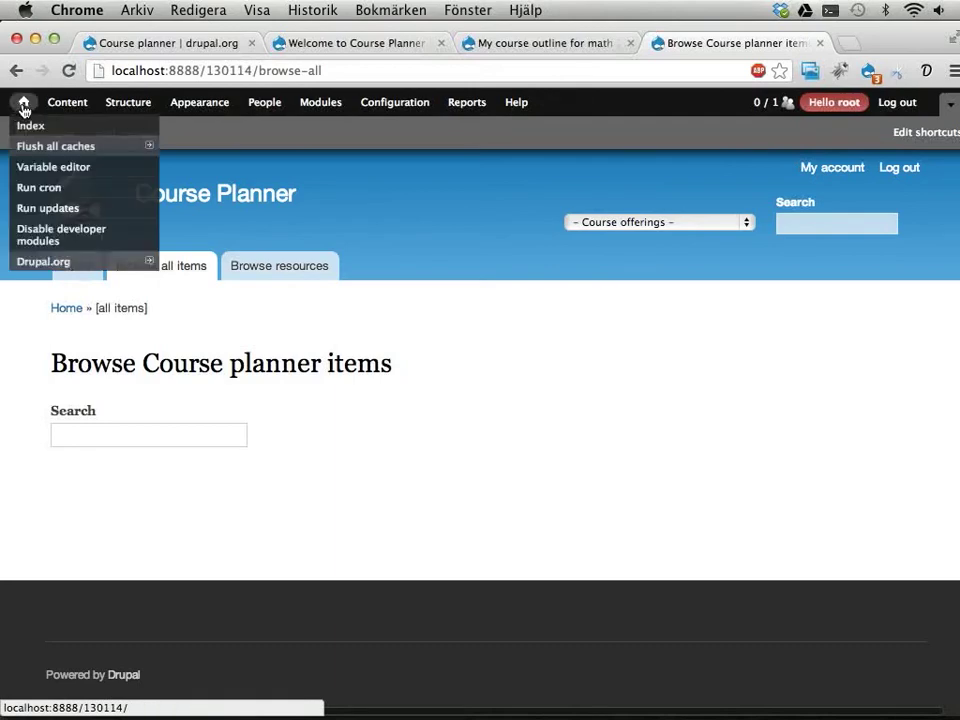
{"action": "left_click", "coordinate": [28, 192], "text": "super"}
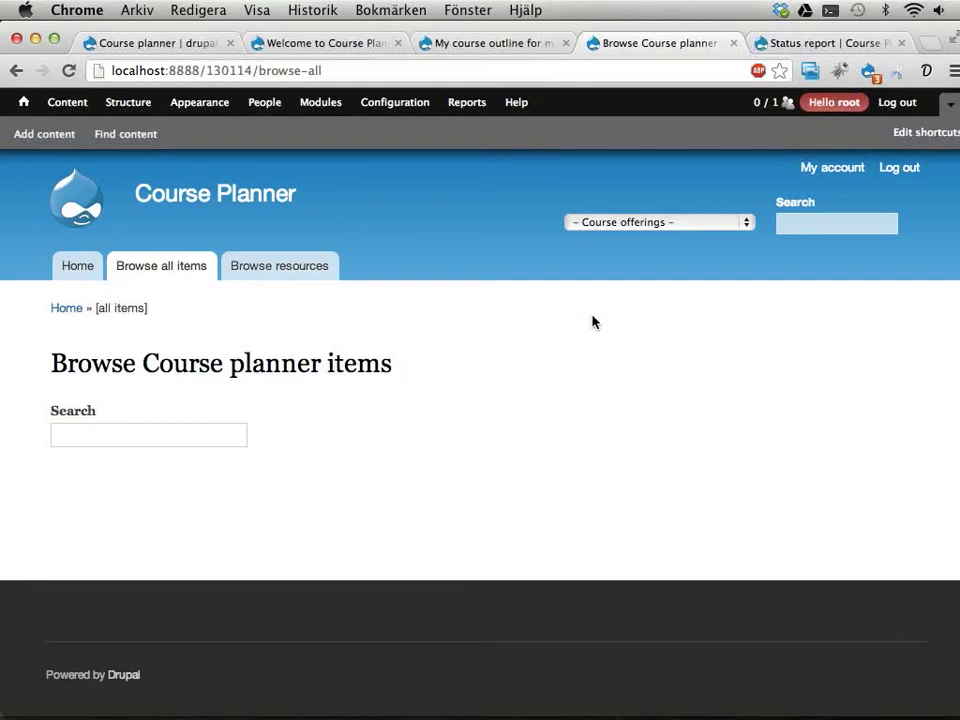
{"action": "key", "text": "super+r"}
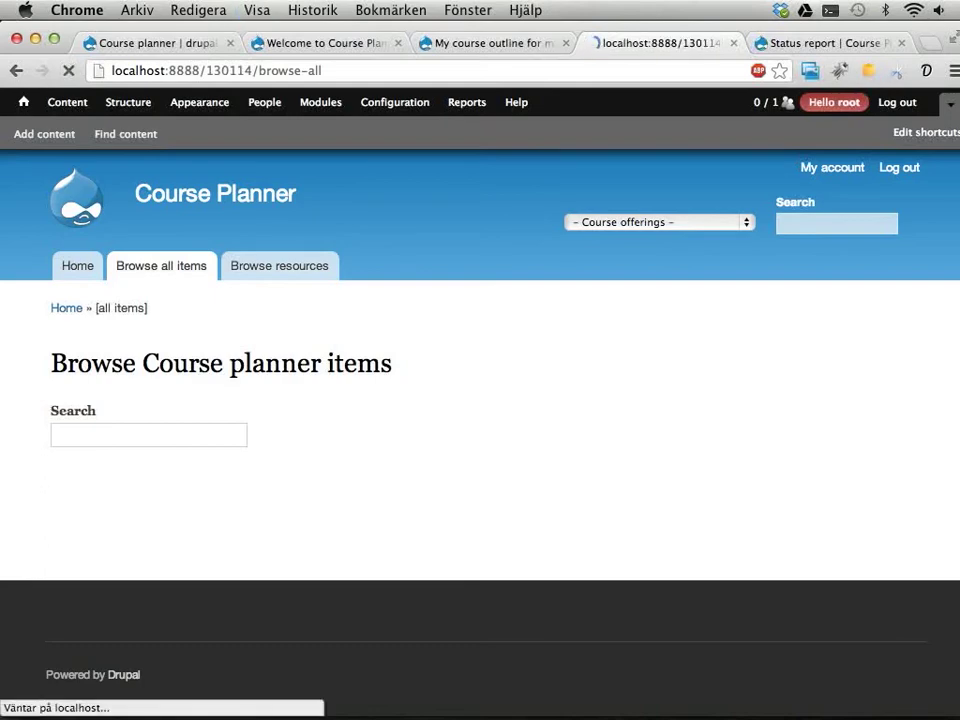
{"action": "scroll", "coordinate": [540, 484], "scroll_direction": "down", "scroll_amount": 6}
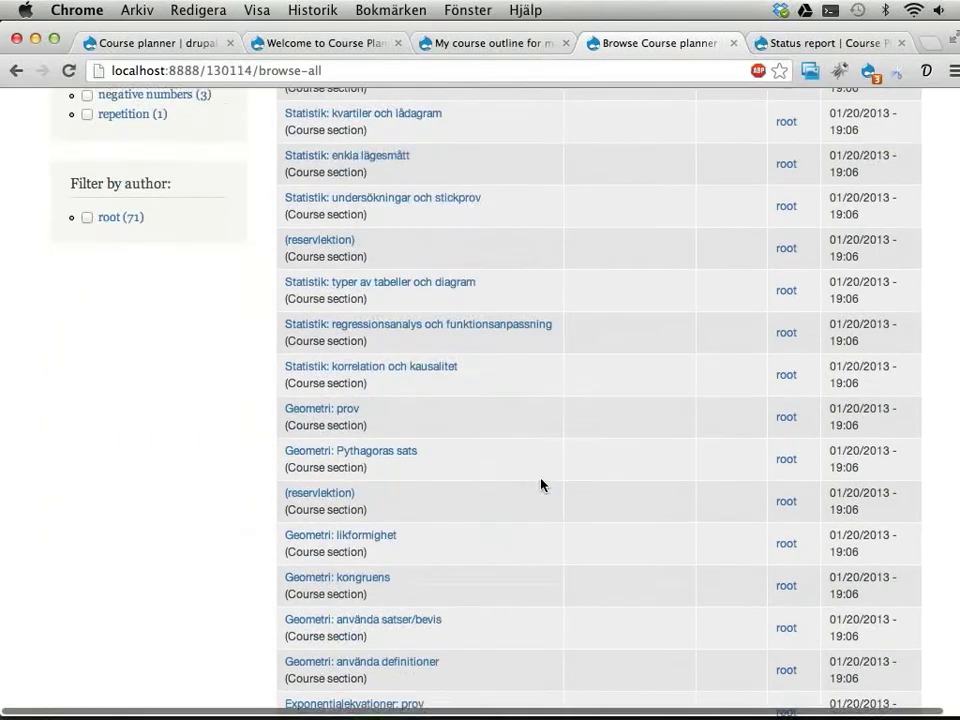
Look over the status report page with its list of indexing warnings and close that page.
{"action": "scroll", "coordinate": [540, 484], "scroll_direction": "up", "scroll_amount": 6}
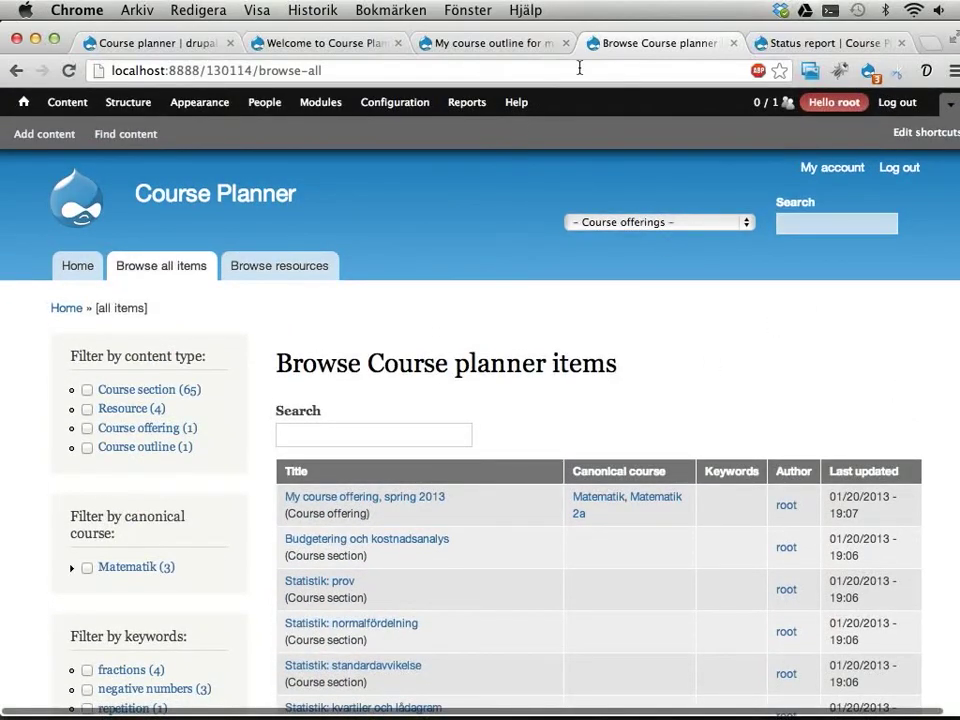
{"action": "left_click", "coordinate": [845, 43]}
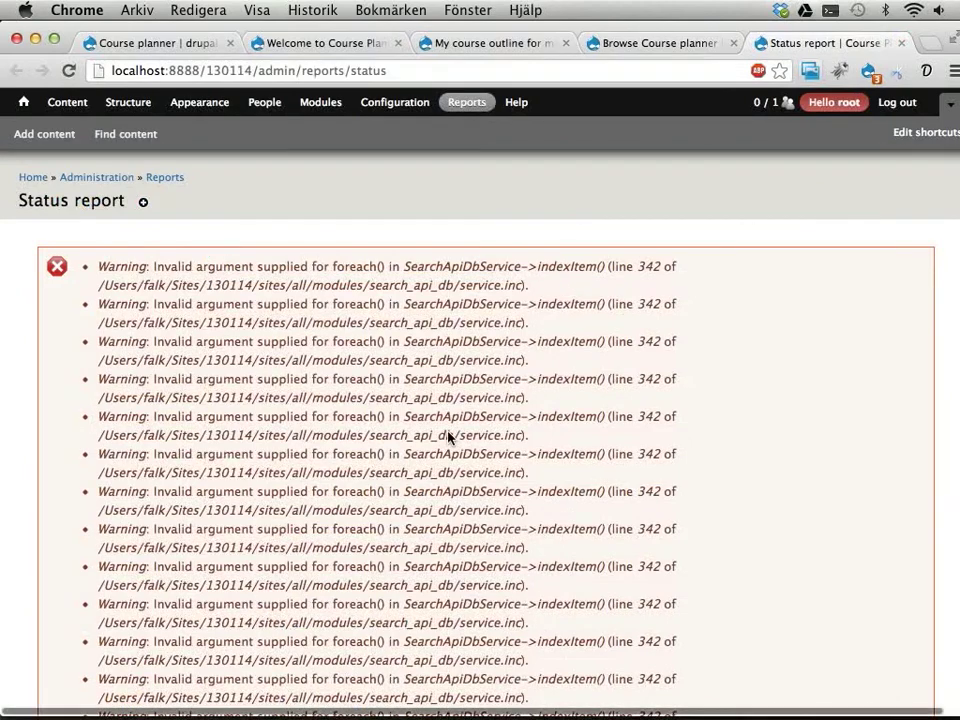
{"action": "scroll", "coordinate": [449, 437], "scroll_direction": "down", "scroll_amount": 5}
{"action": "scroll", "coordinate": [449, 437], "scroll_direction": "up", "scroll_amount": 5}
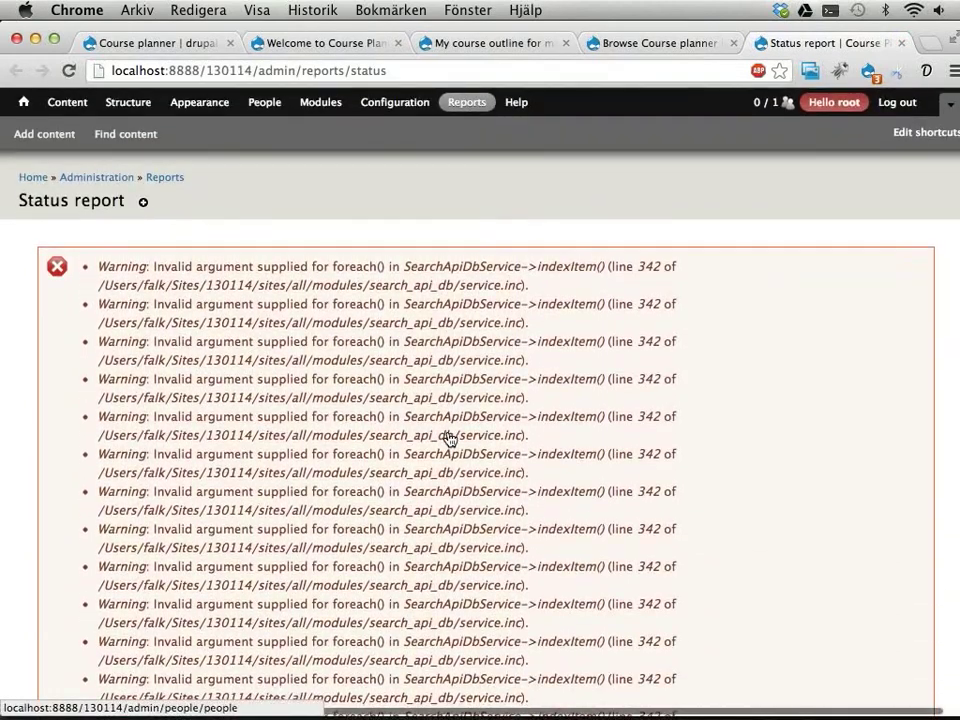
{"action": "key", "text": "super+w"}
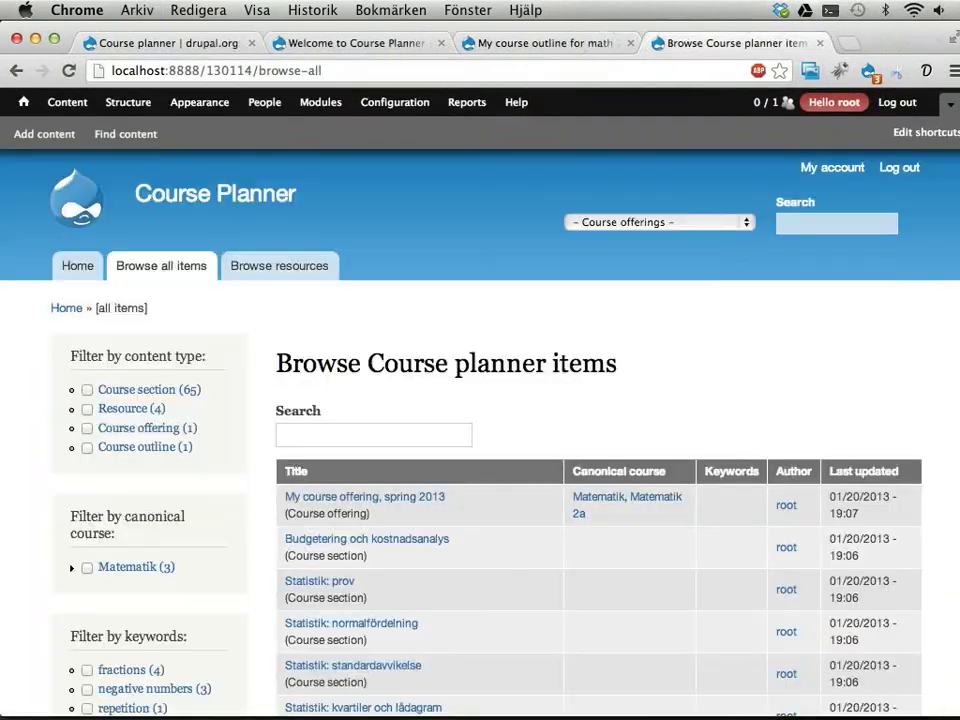
Try to search the site for geometri from the page of the math 2b course outline.
{"action": "left_click", "coordinate": [522, 46]}
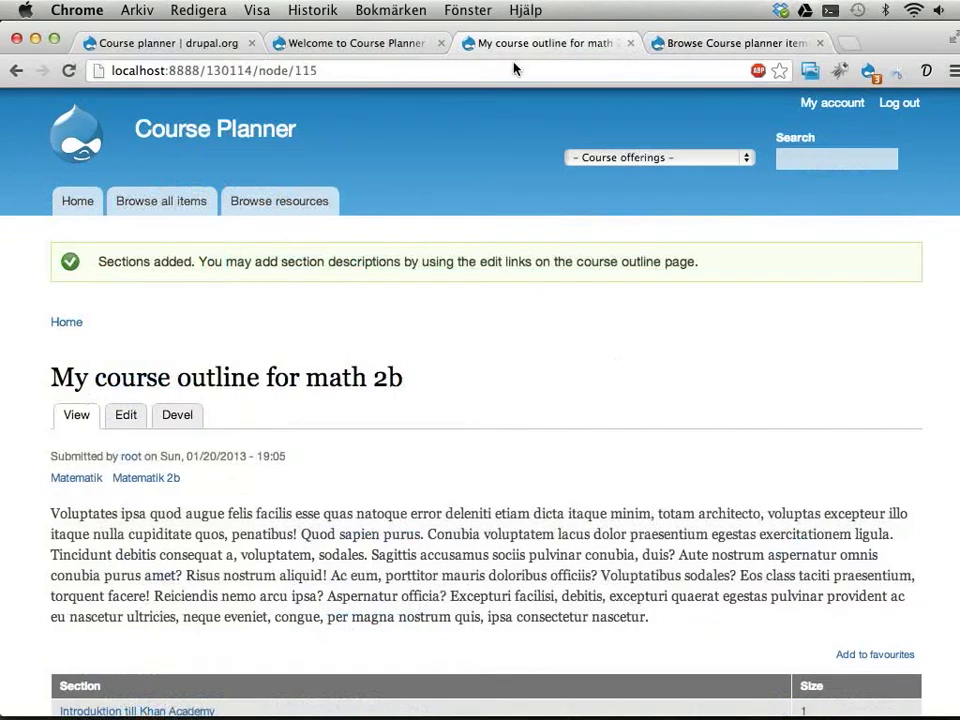
{"action": "left_click", "coordinate": [801, 157]}
{"action": "type", "text": "geometri"}
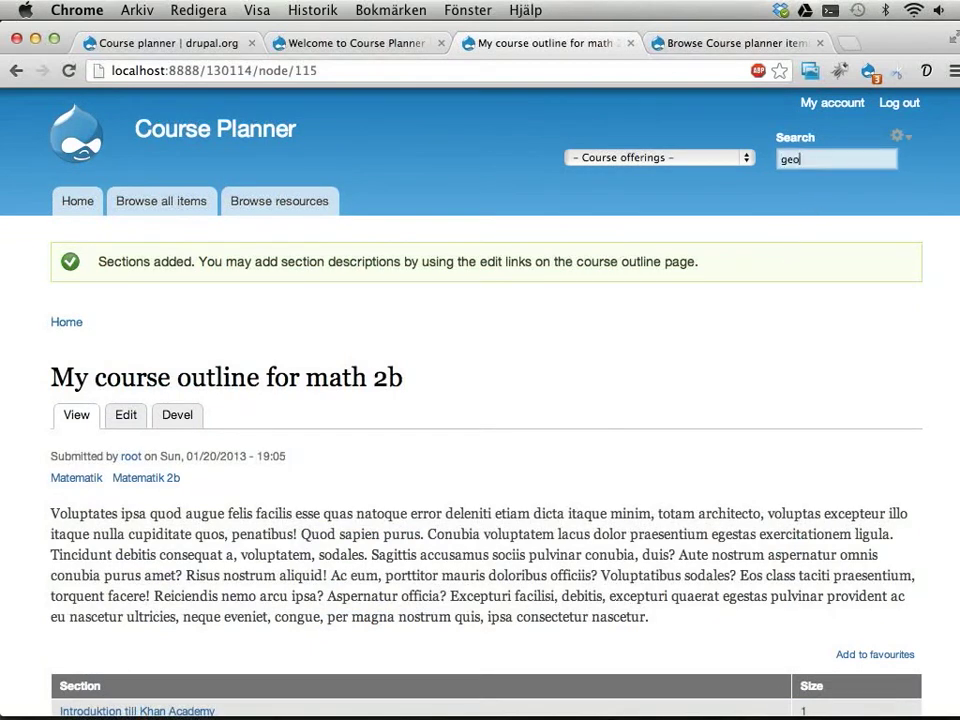
{"action": "key", "text": "Return"}
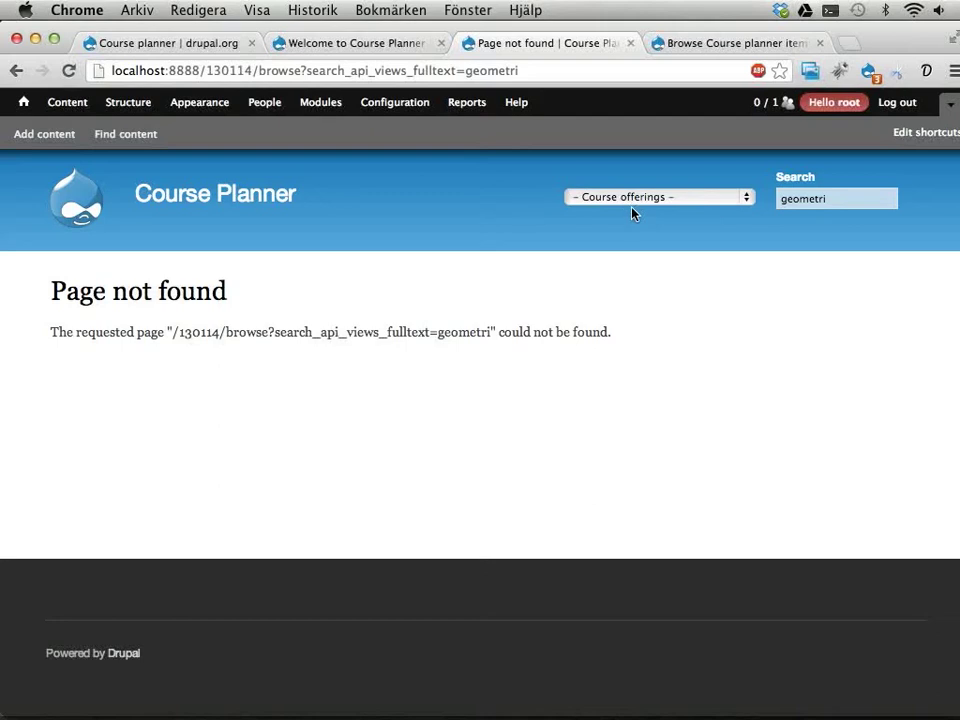
Search the overview of all Course Planner items for geometri and look through the matching items.
{"action": "left_click", "coordinate": [748, 44]}
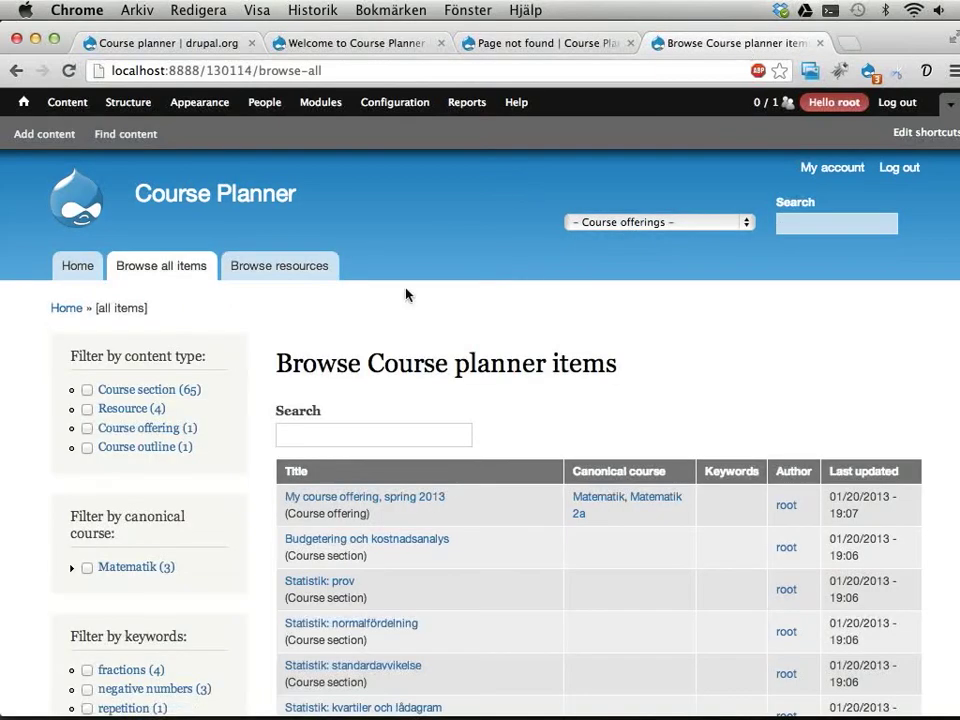
{"action": "left_click", "coordinate": [323, 434]}
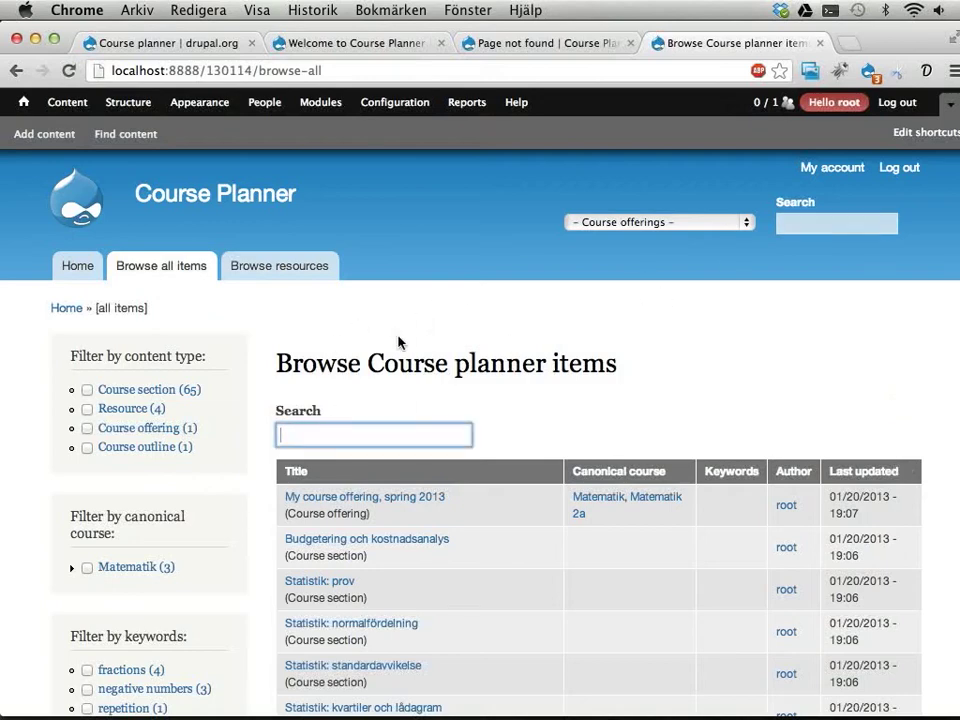
{"action": "type", "text": "geometri"}
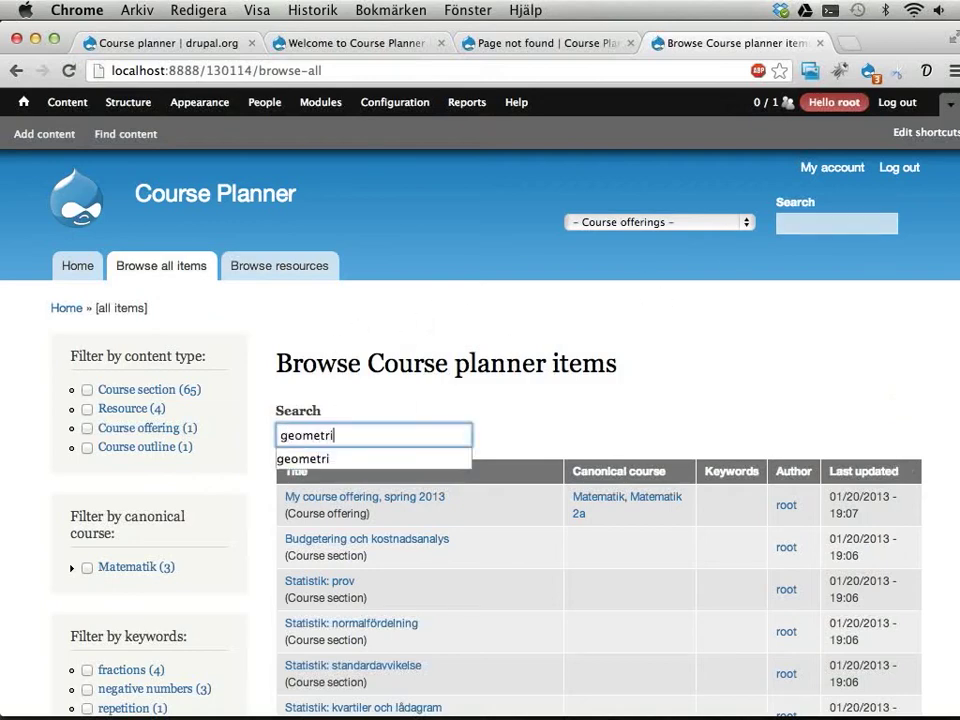
{"action": "key", "text": "Return"}
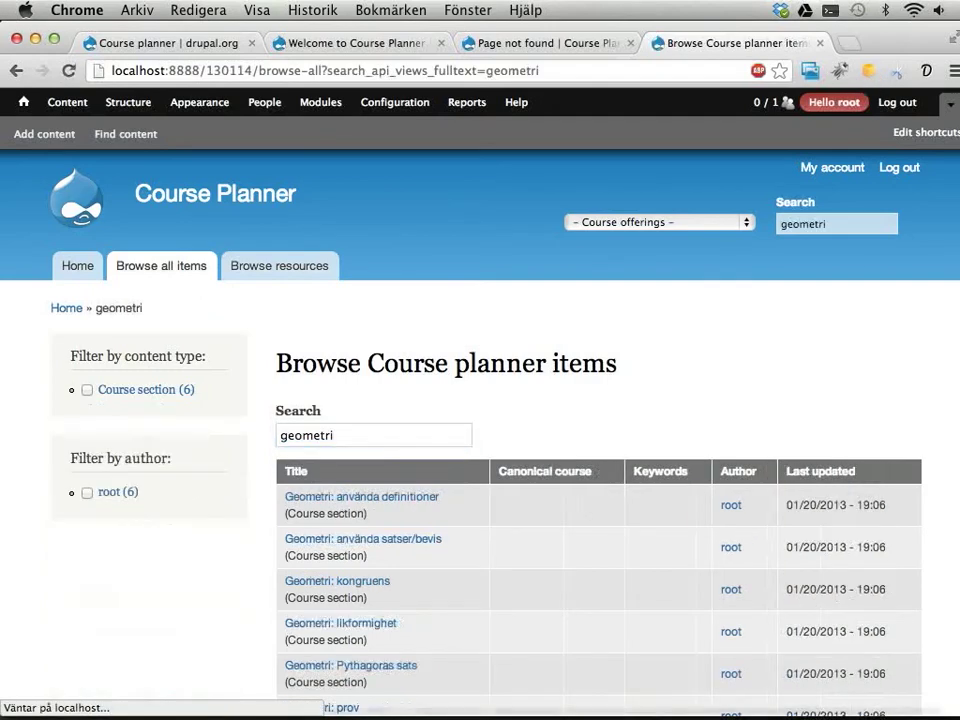
{"action": "scroll", "coordinate": [383, 510], "scroll_direction": "down", "scroll_amount": 5}
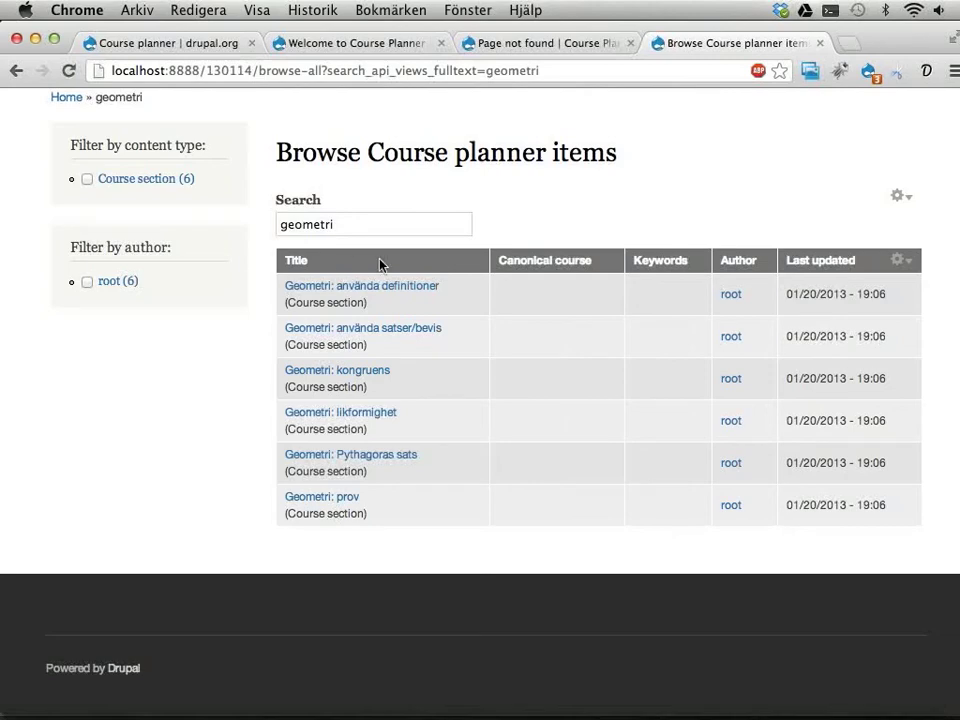
Clear the geometri search and filter the item overview to the content type Resource.
{"action": "double_click", "coordinate": [365, 224]}
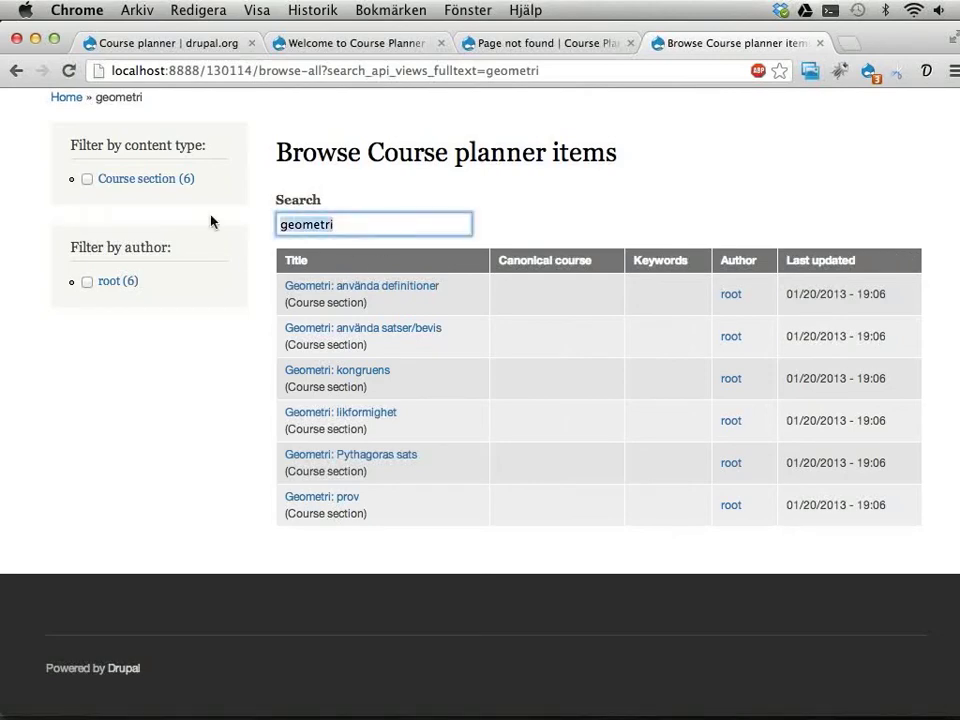
{"action": "key", "text": "BackSpace"}
{"action": "key", "text": "Return"}
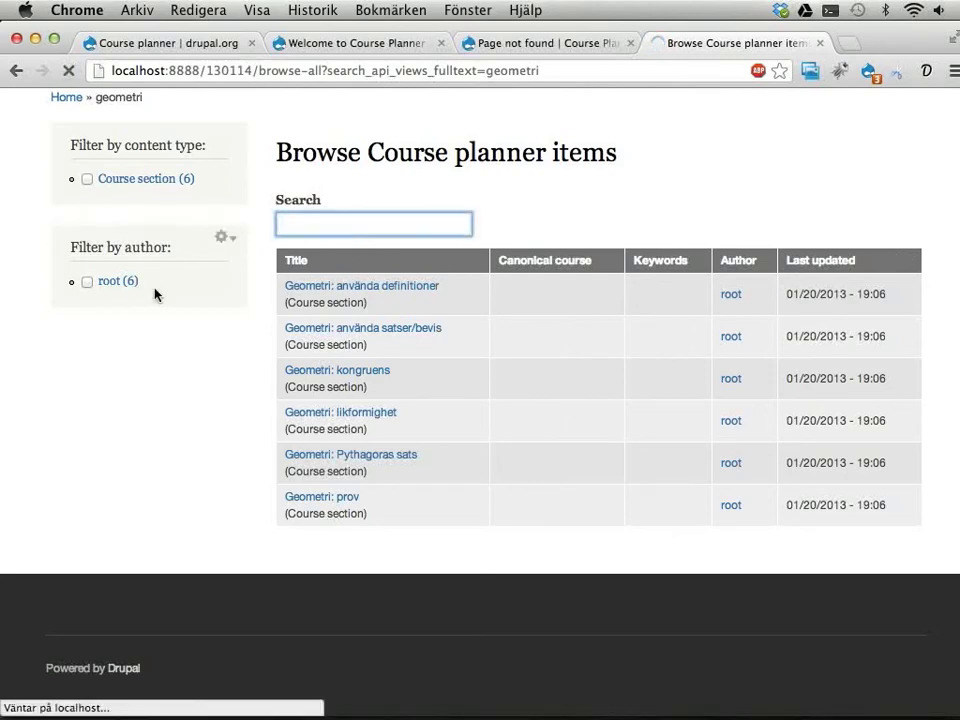
{"action": "scroll", "coordinate": [405, 294], "scroll_direction": "down", "scroll_amount": 5}
{"action": "scroll", "coordinate": [405, 292], "scroll_direction": "up", "scroll_amount": 3}
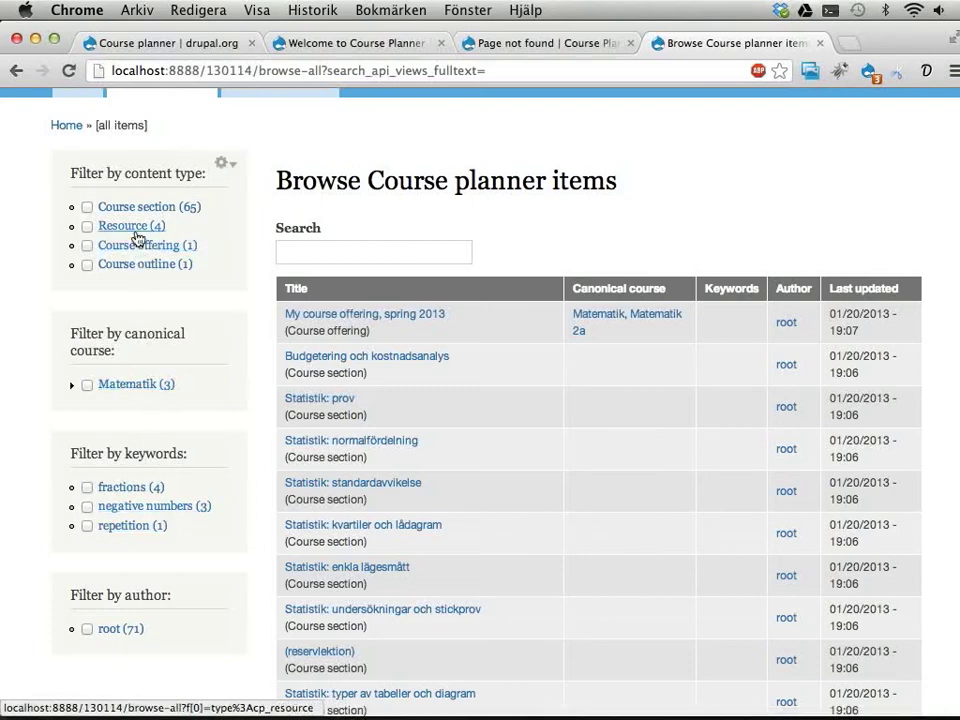
{"action": "left_click", "coordinate": [135, 229]}
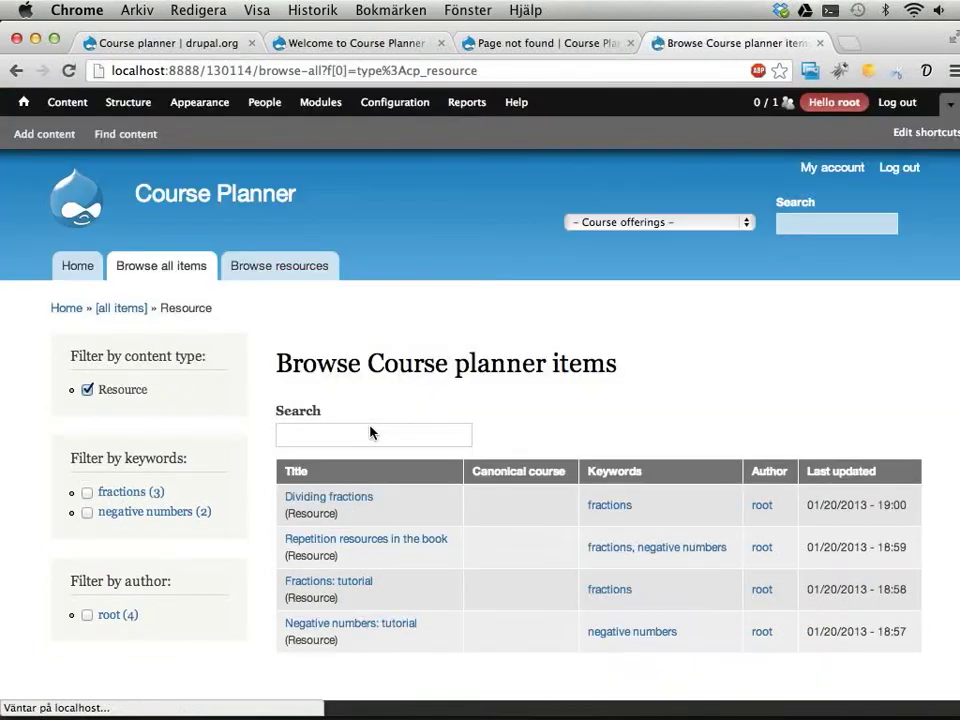
{"action": "scroll", "coordinate": [371, 433], "scroll_direction": "down", "scroll_amount": 2}
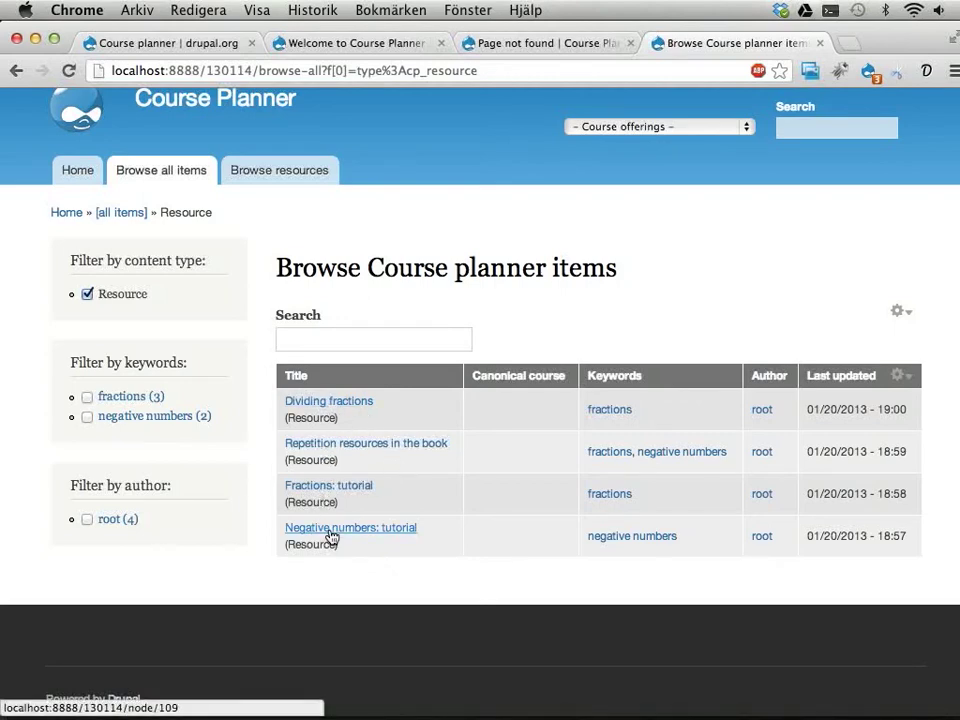
Browse the resources overview and open the Dividing fractions resource separately to check which sections use it.
{"action": "left_click", "coordinate": [268, 182]}
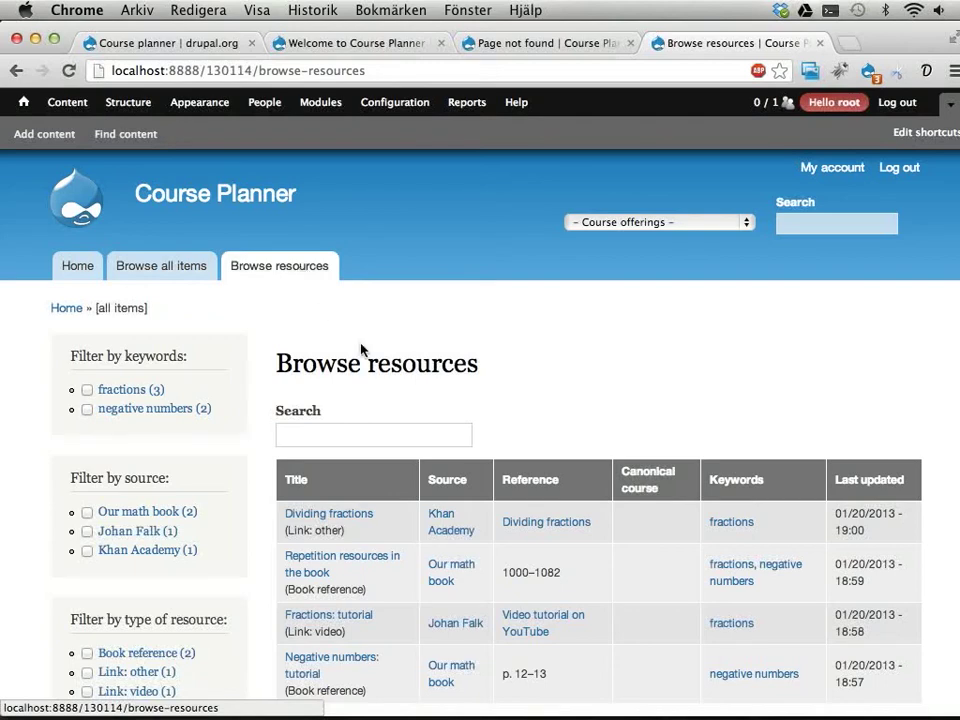
{"action": "scroll", "coordinate": [431, 371], "scroll_direction": "down", "scroll_amount": 4}
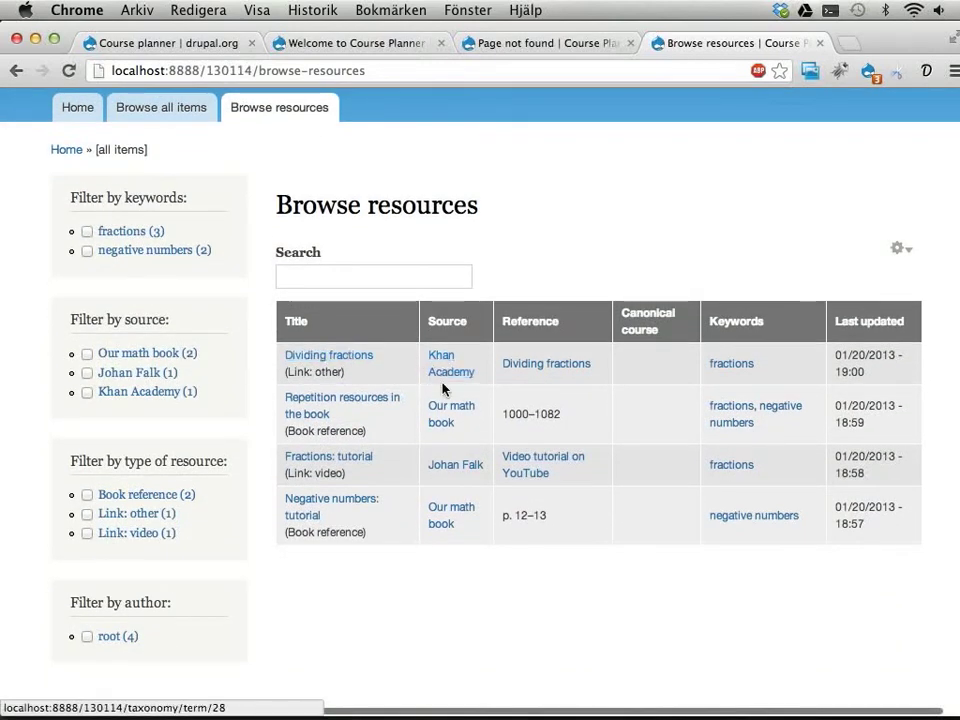
{"action": "left_click", "coordinate": [340, 362]}
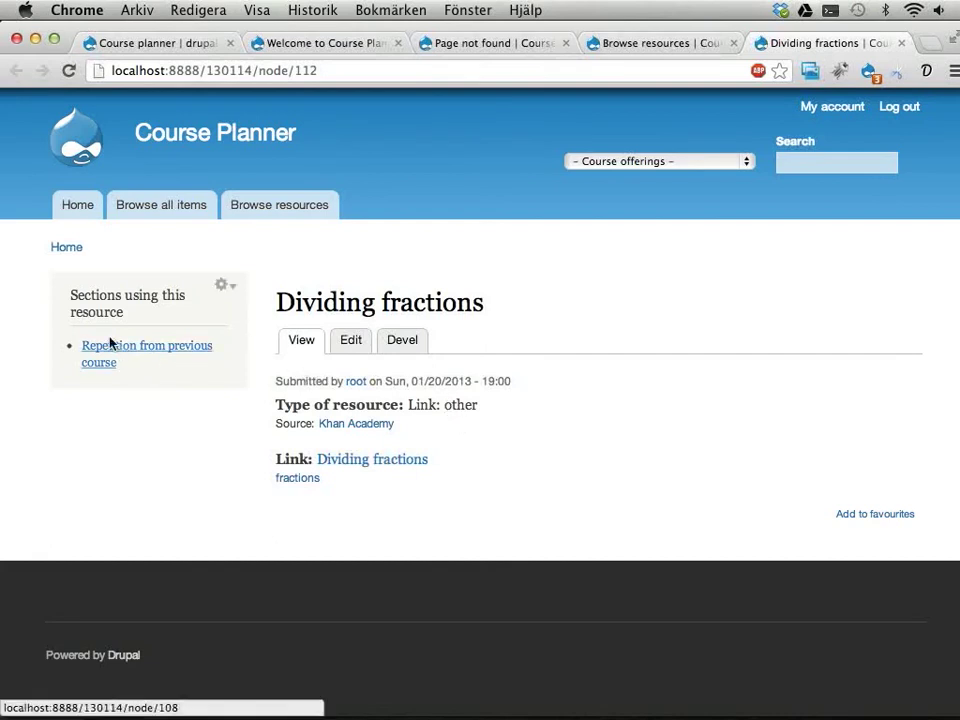
{"action": "left_click_drag", "start_coordinate": [96, 296], "coordinate": [96, 317]}
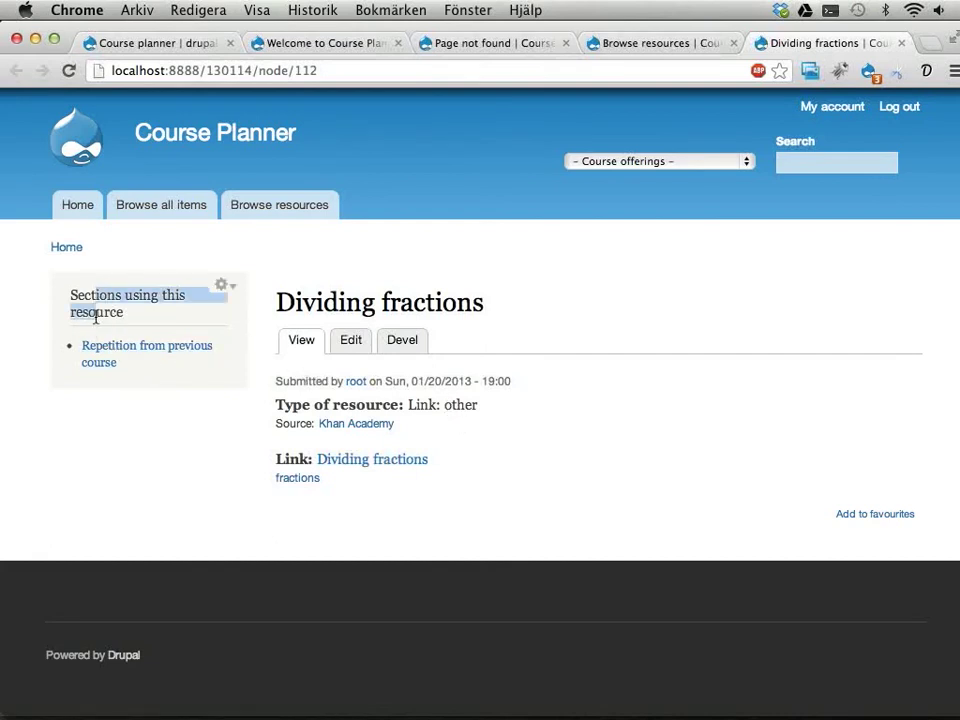
{"action": "left_click", "coordinate": [111, 313]}
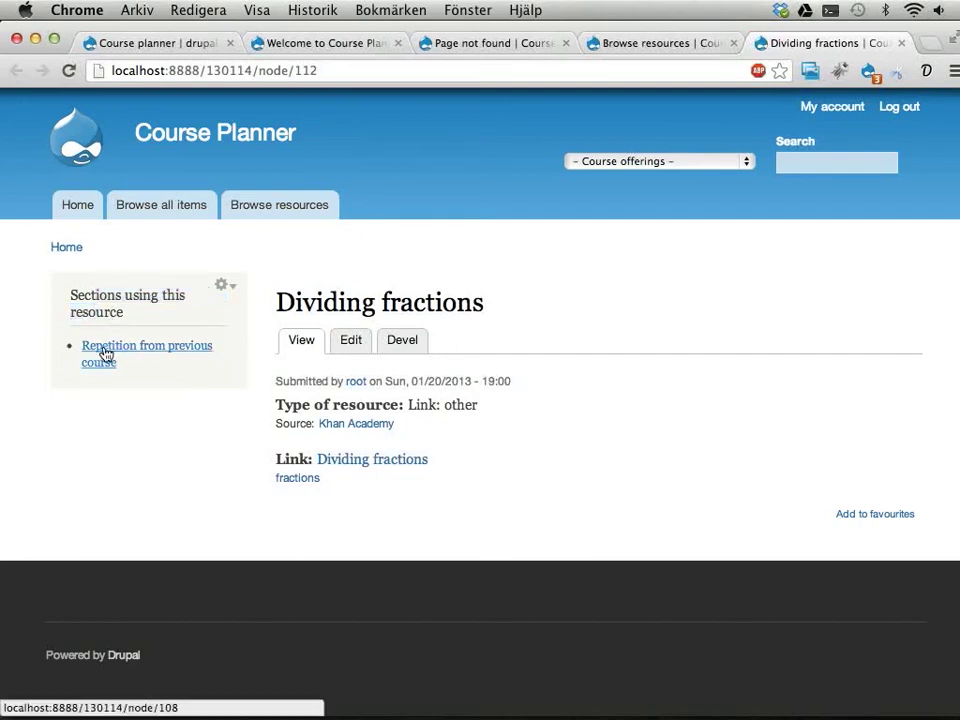
Open the section Repetition from previous course, which uses the resource, and review its title and resource lists.
{"action": "left_click", "coordinate": [112, 355]}
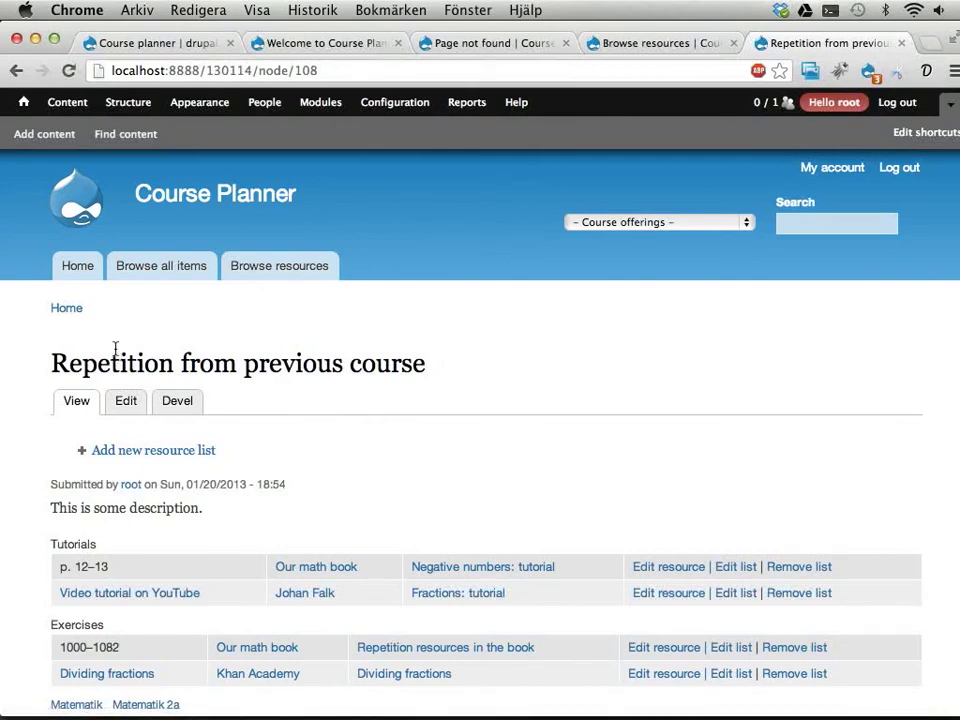
{"action": "scroll", "coordinate": [287, 424], "scroll_direction": "down", "scroll_amount": 3}
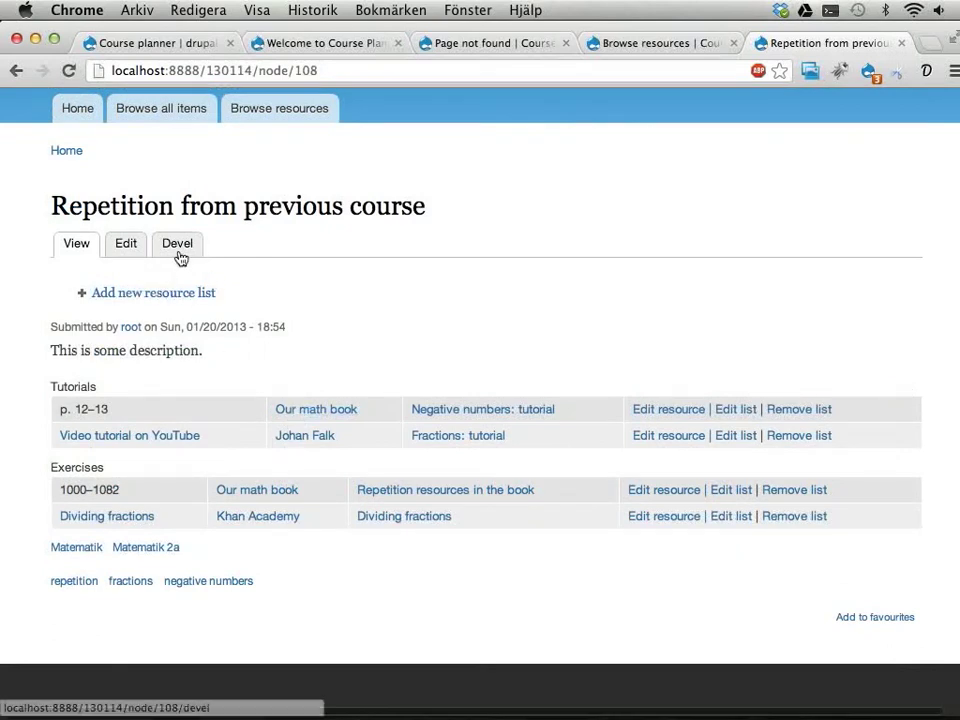
{"action": "left_click_drag", "start_coordinate": [97, 206], "coordinate": [376, 208]}
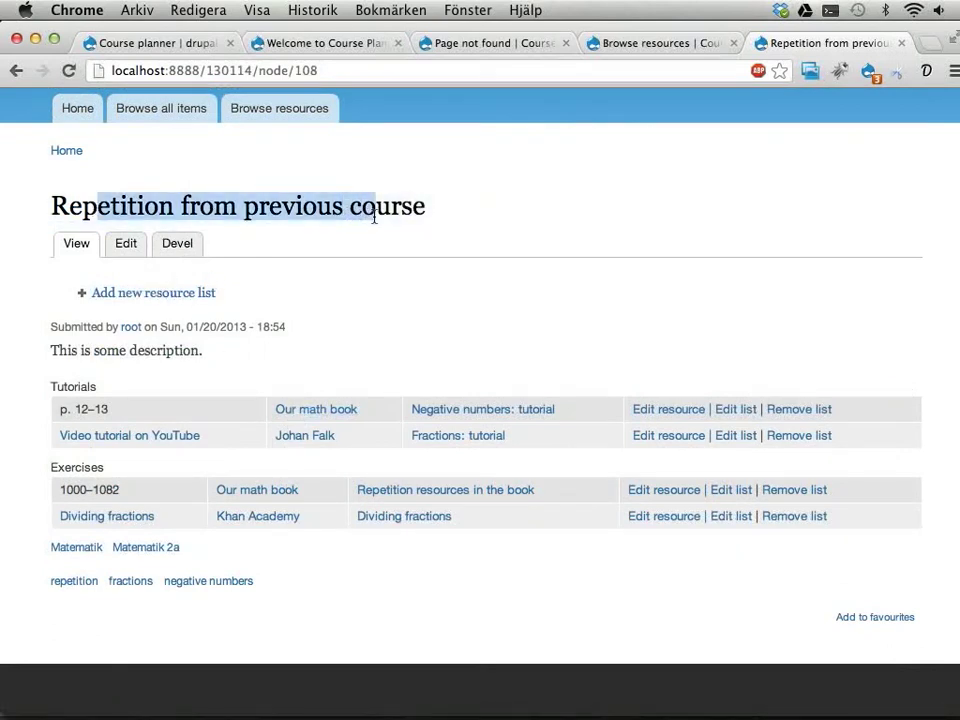
{"action": "left_click_drag", "start_coordinate": [375, 218], "coordinate": [391, 212]}
{"action": "scroll", "coordinate": [342, 205], "scroll_direction": "up", "scroll_amount": 3}
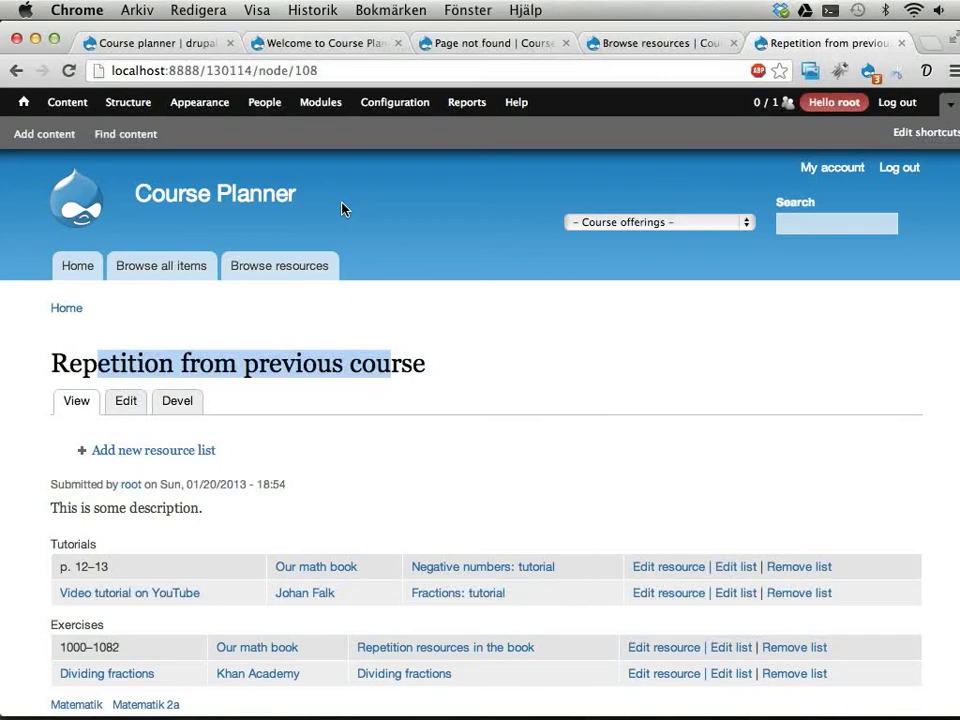
Switch to NetBeans and close the simplytest.make file.
{"action": "key", "text": "super+Tab"}
{"action": "key", "text": "super+Tab"}
{"action": "key", "text": "super+Tab"}
{"action": "key", "text": "super+Tab"}
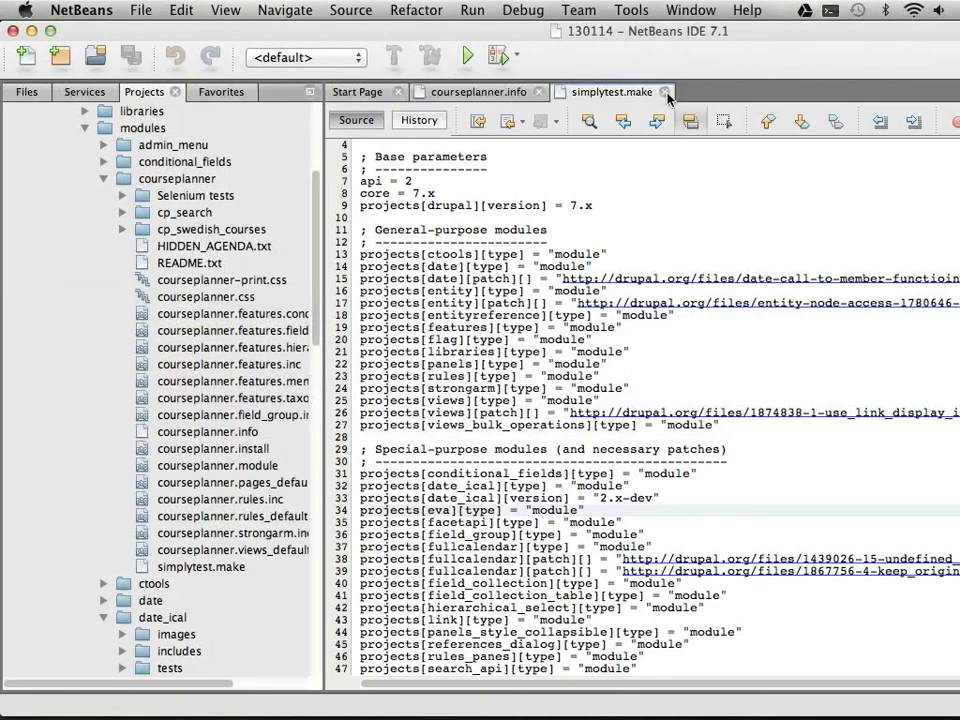
{"action": "left_click", "coordinate": [665, 92]}
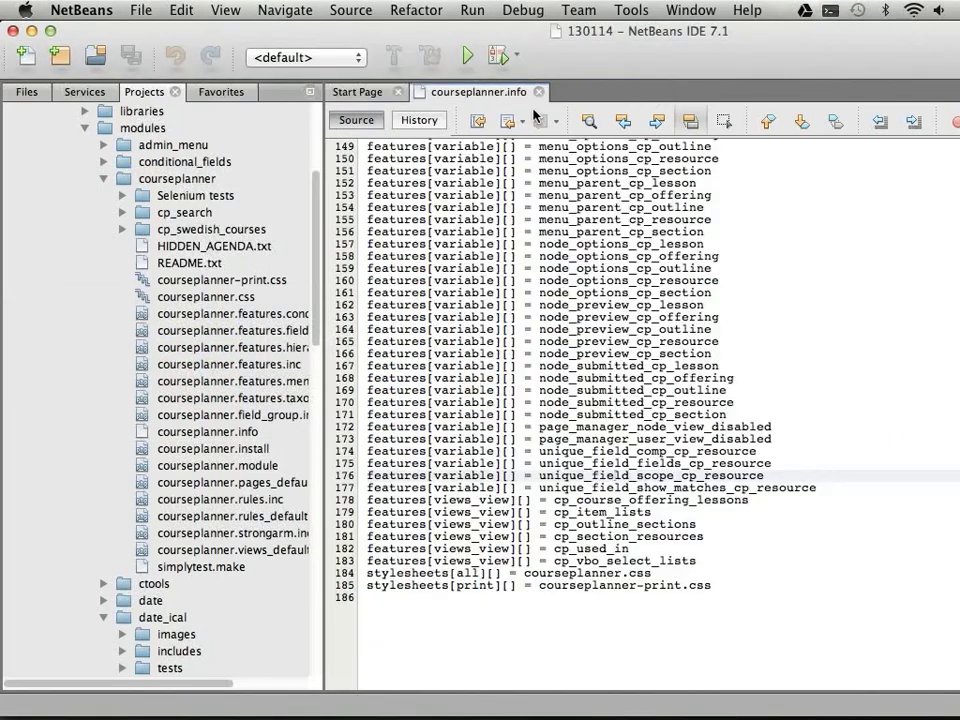
Highlight all the dependencies lines in courseplanner.info, from conditional_fields through viewsnodefield.
{"action": "scroll", "coordinate": [508, 376], "scroll_direction": "up", "scroll_amount": 6}
{"action": "scroll", "coordinate": [508, 376], "scroll_direction": "up", "scroll_amount": 10}
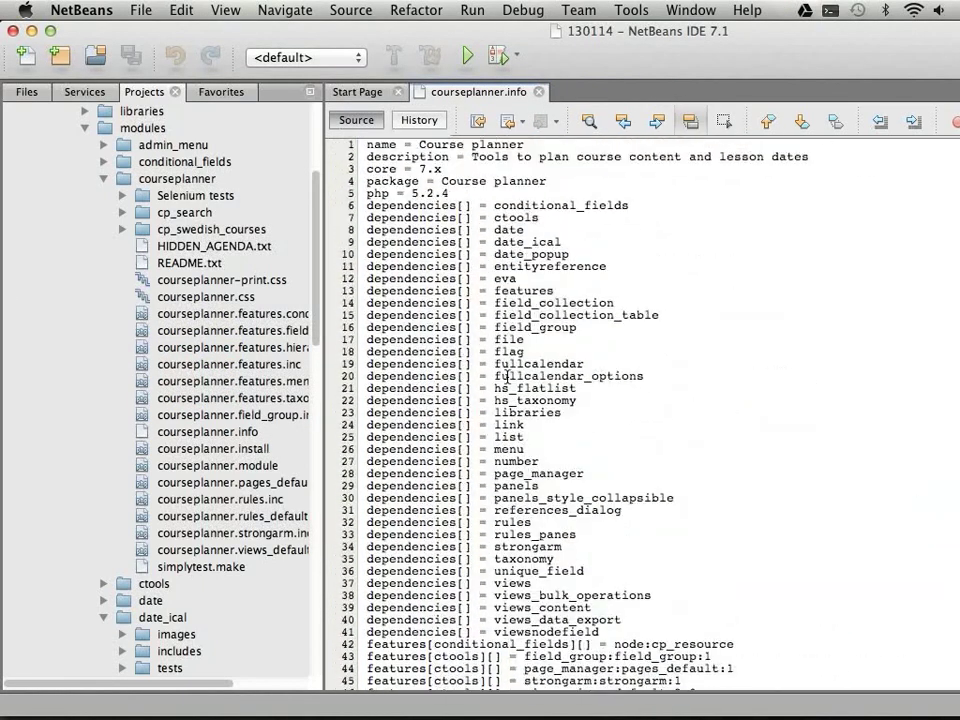
{"action": "left_click_drag", "start_coordinate": [366, 205], "coordinate": [709, 638]}
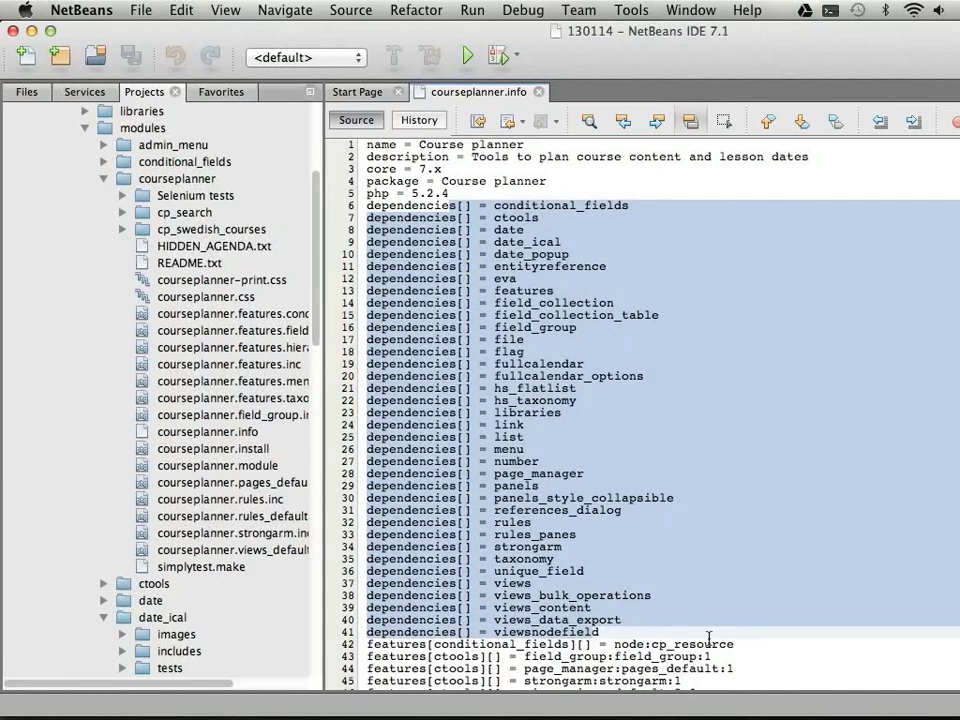
Open courseplanner.module and look through its code down to the end and back to the form alter functions.
{"action": "double_click", "coordinate": [195, 471]}
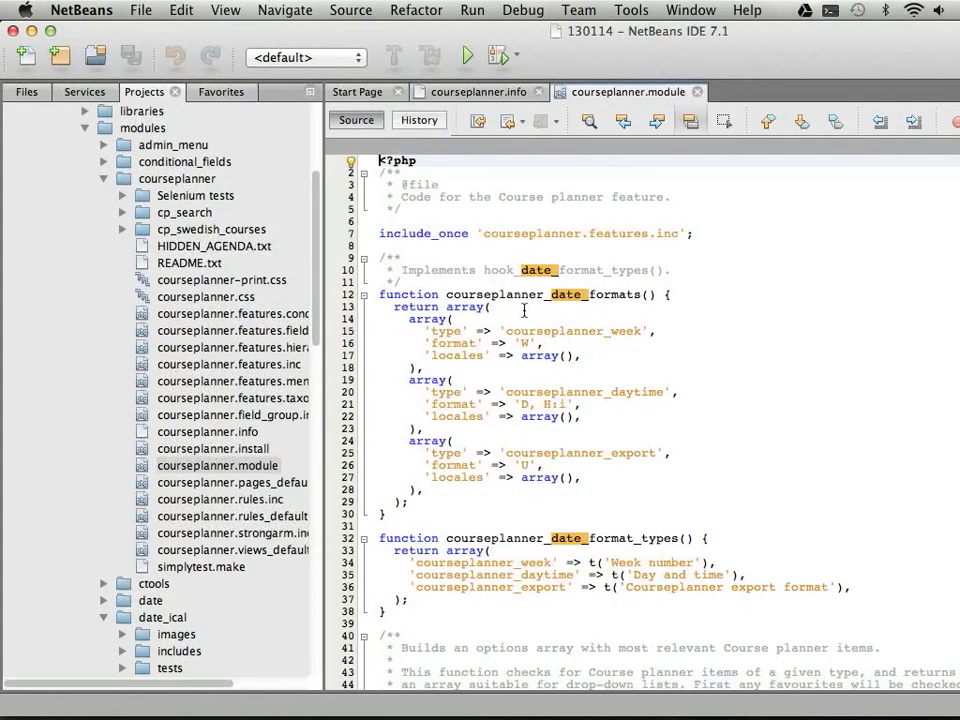
{"action": "scroll", "coordinate": [480, 300], "scroll_direction": "down", "scroll_amount": 20}
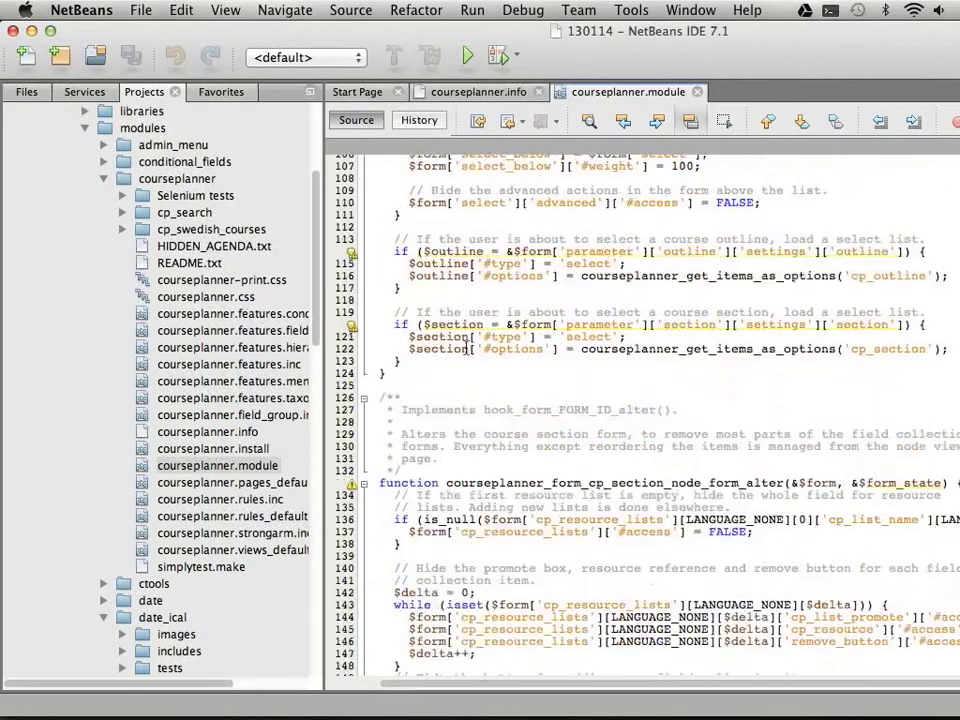
{"action": "scroll", "coordinate": [466, 347], "scroll_direction": "down", "scroll_amount": 20}
{"action": "left_click", "coordinate": [431, 514]}
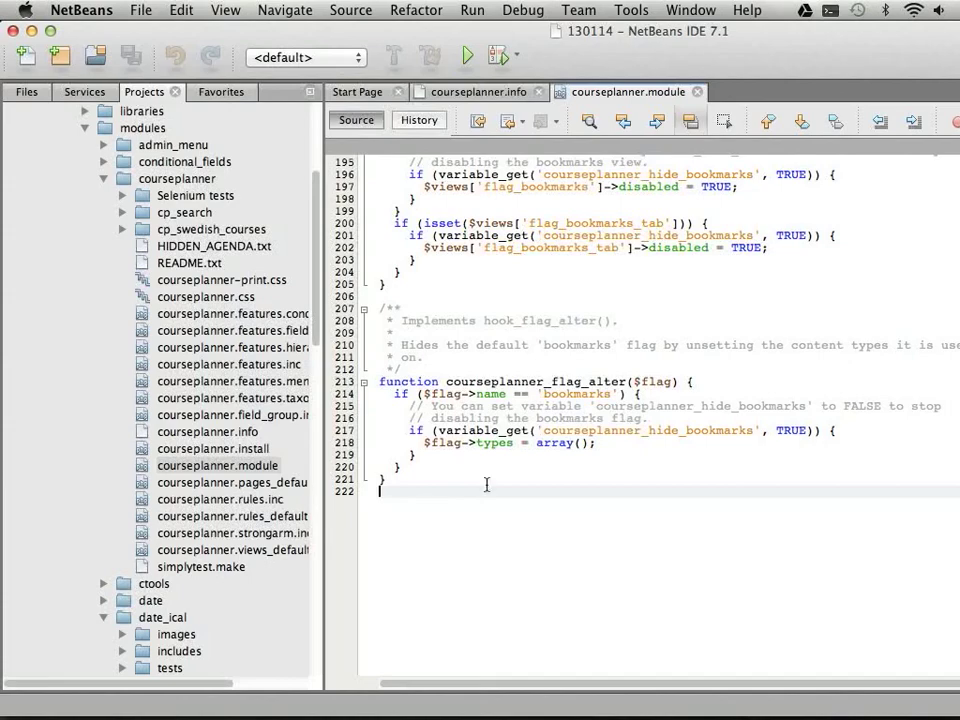
{"action": "scroll", "coordinate": [487, 485], "scroll_direction": "up", "scroll_amount": 10}
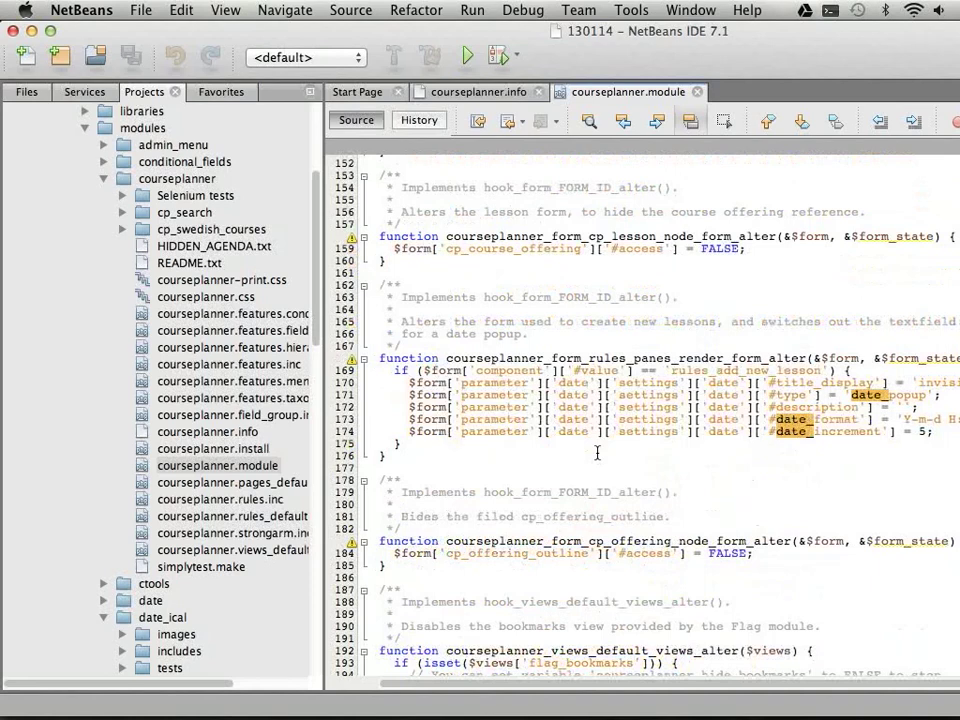
Open the courseplanner.rules.inc file from the courseplanner module folder.
{"action": "double_click", "coordinate": [222, 499]}
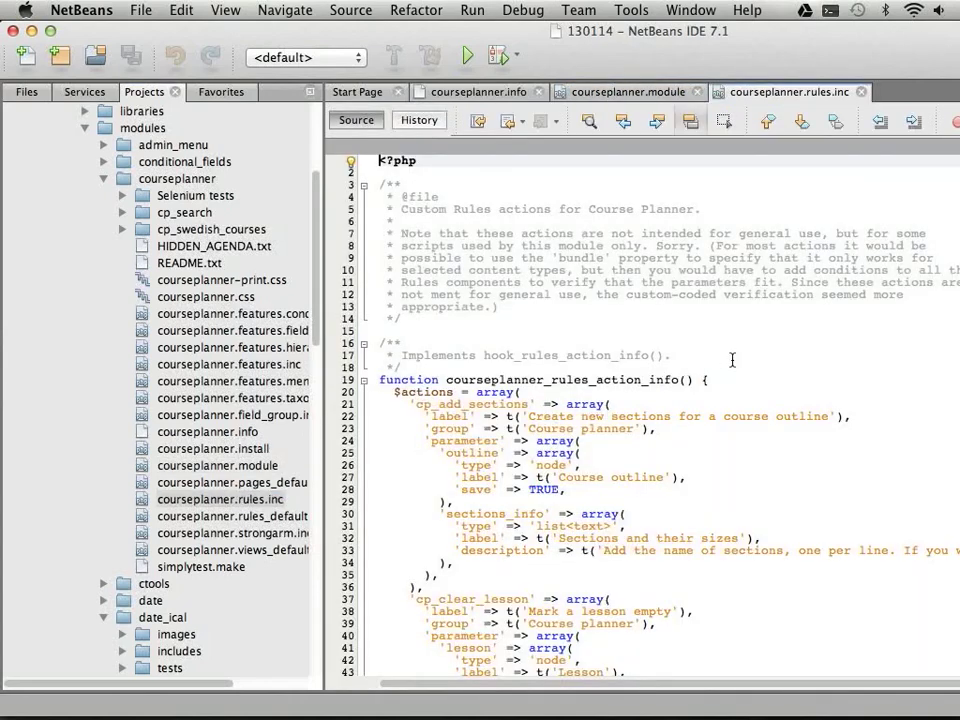
Switch to Chrome and open the lesson administration page of My course offering, spring 2013 to show its lesson actions and list.
{"action": "key", "text": "super+Tab"}
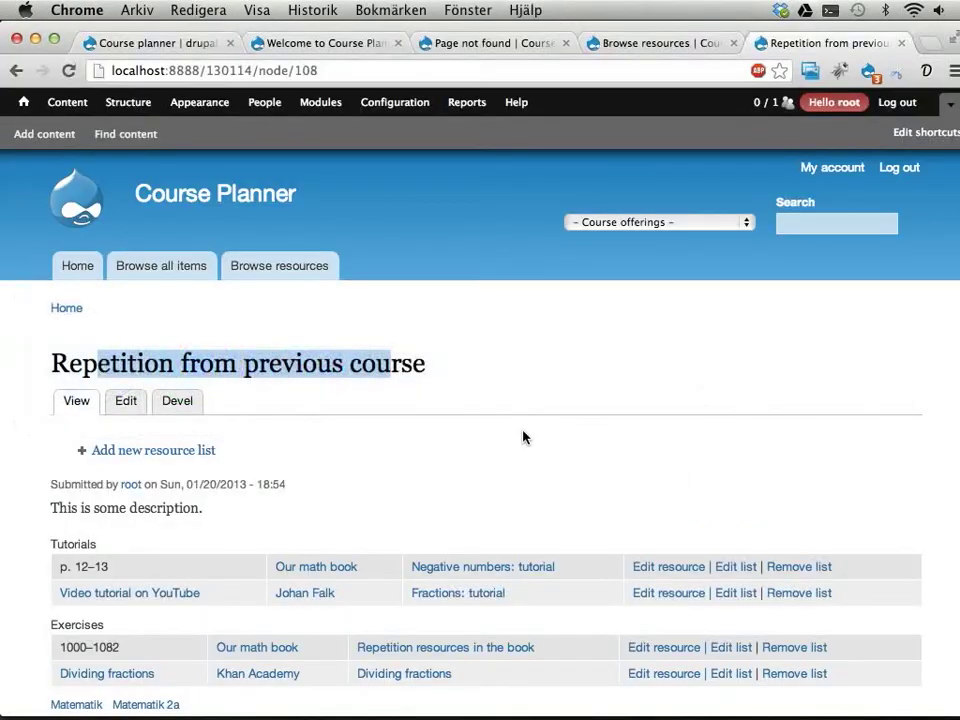
{"action": "scroll", "coordinate": [315, 426], "scroll_direction": "down", "scroll_amount": 5}
{"action": "scroll", "coordinate": [315, 424], "scroll_direction": "up", "scroll_amount": 4}
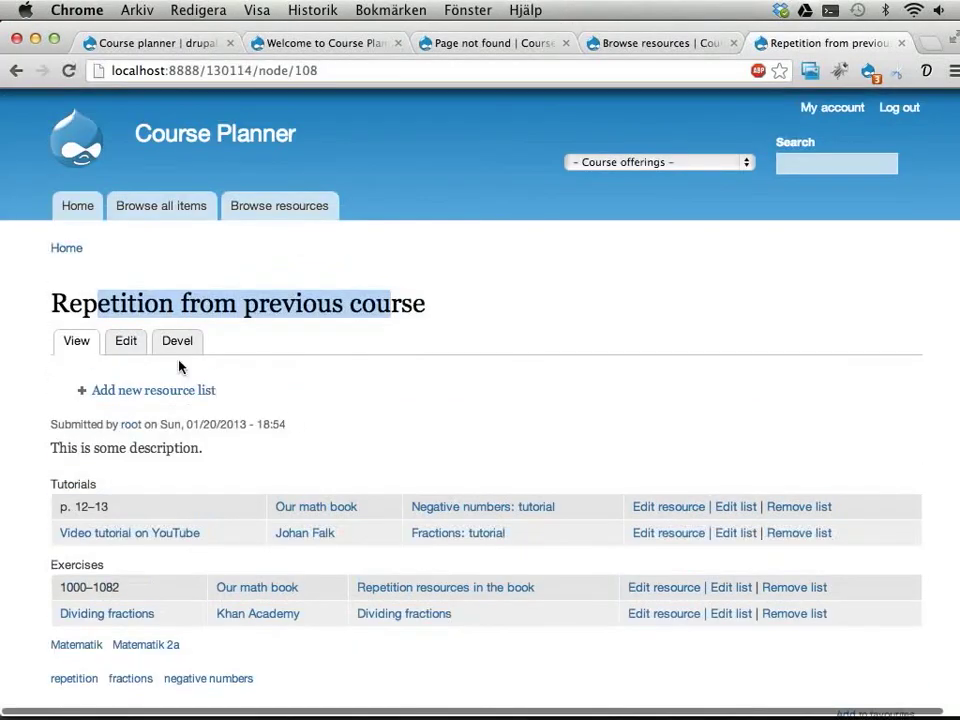
{"action": "key", "text": "ctrl+shift+Tab"}
{"action": "key", "text": "ctrl+shift+Tab"}
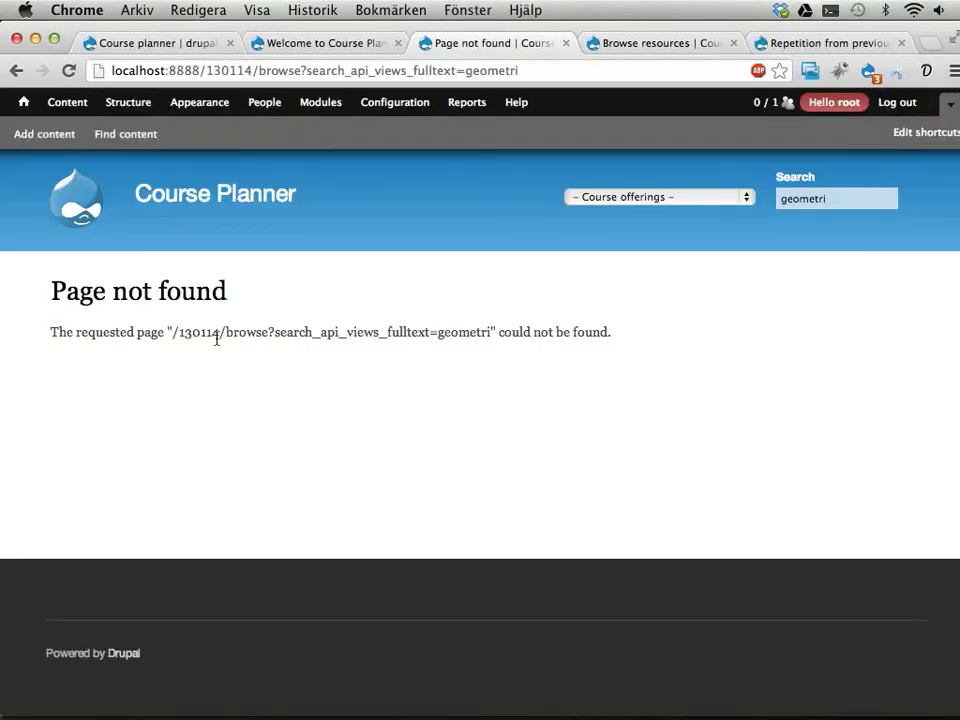
{"action": "left_click", "coordinate": [585, 203]}
{"action": "left_click", "coordinate": [585, 212]}
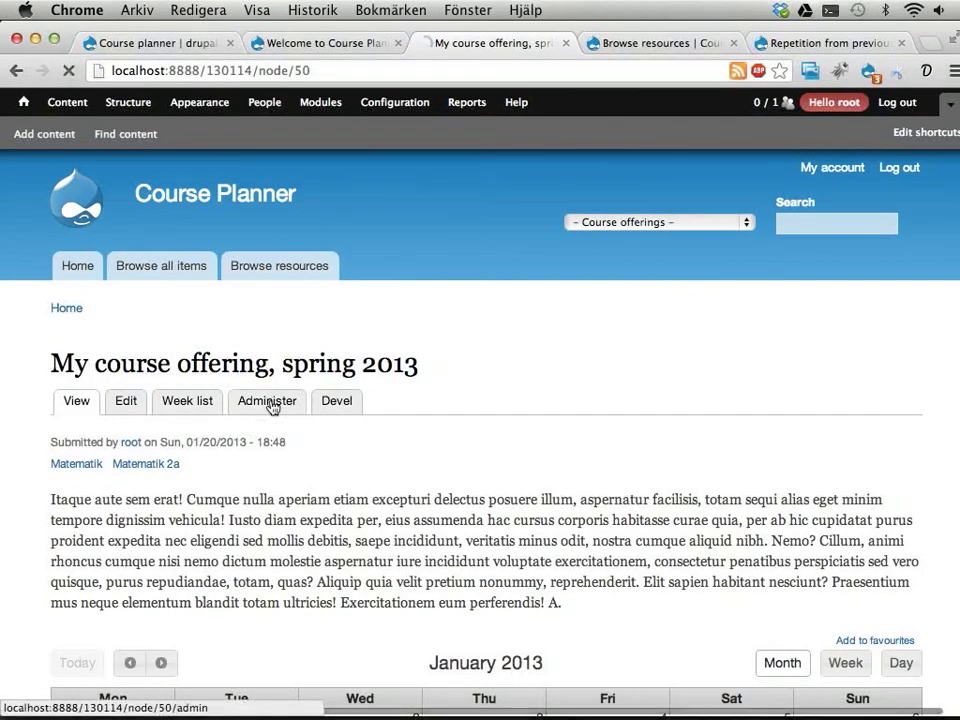
{"action": "left_click", "coordinate": [270, 404]}
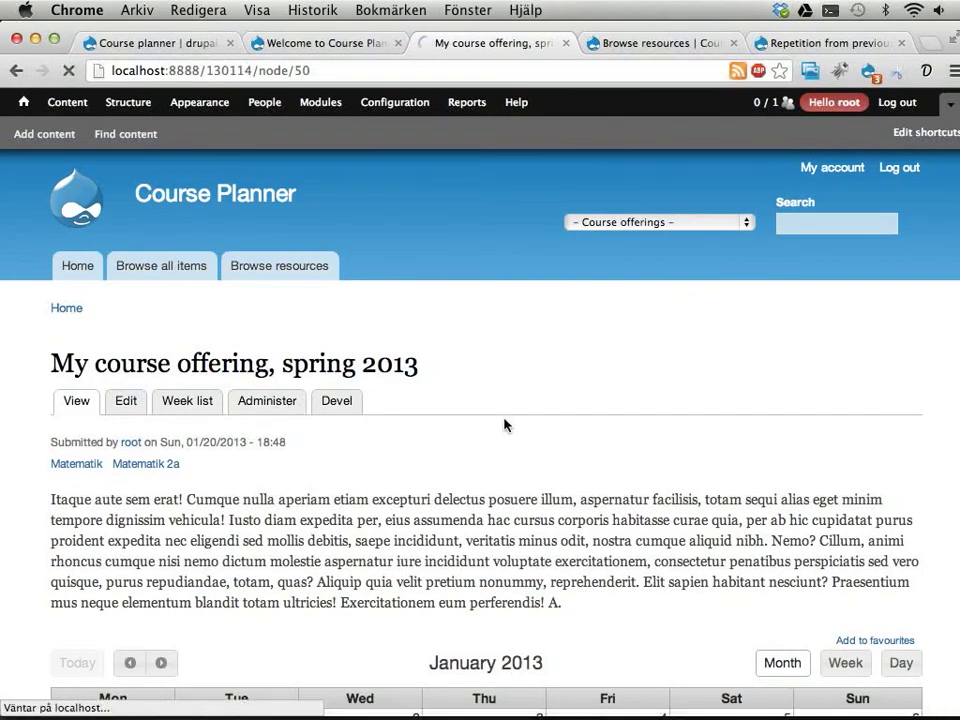
{"action": "scroll", "coordinate": [521, 535], "scroll_direction": "down", "scroll_amount": 5}
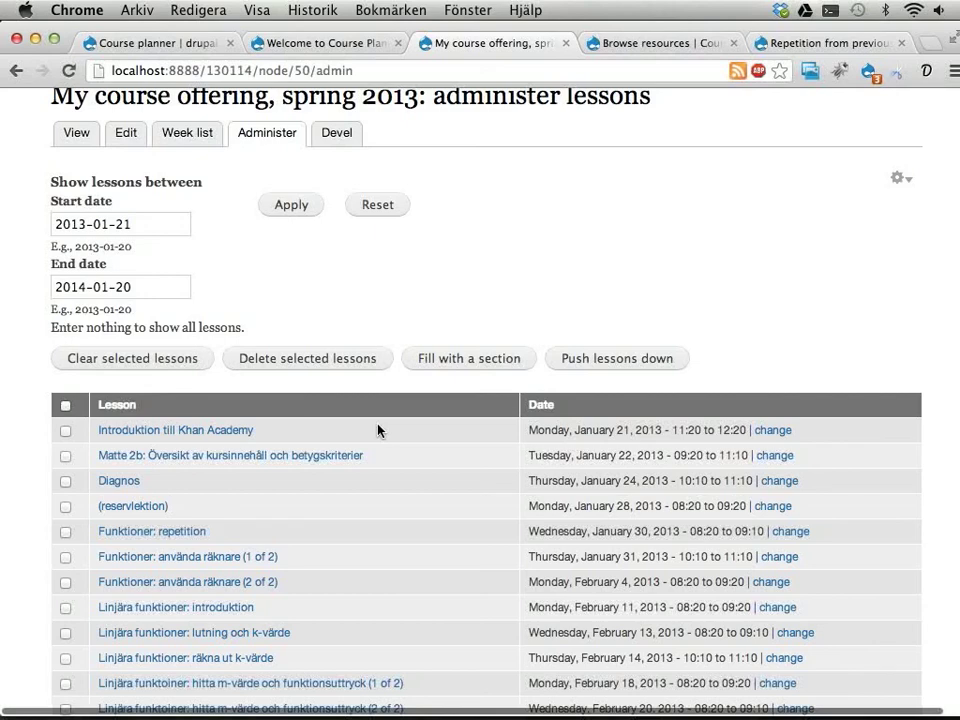
{"action": "scroll", "coordinate": [438, 427], "scroll_direction": "down", "scroll_amount": 1}
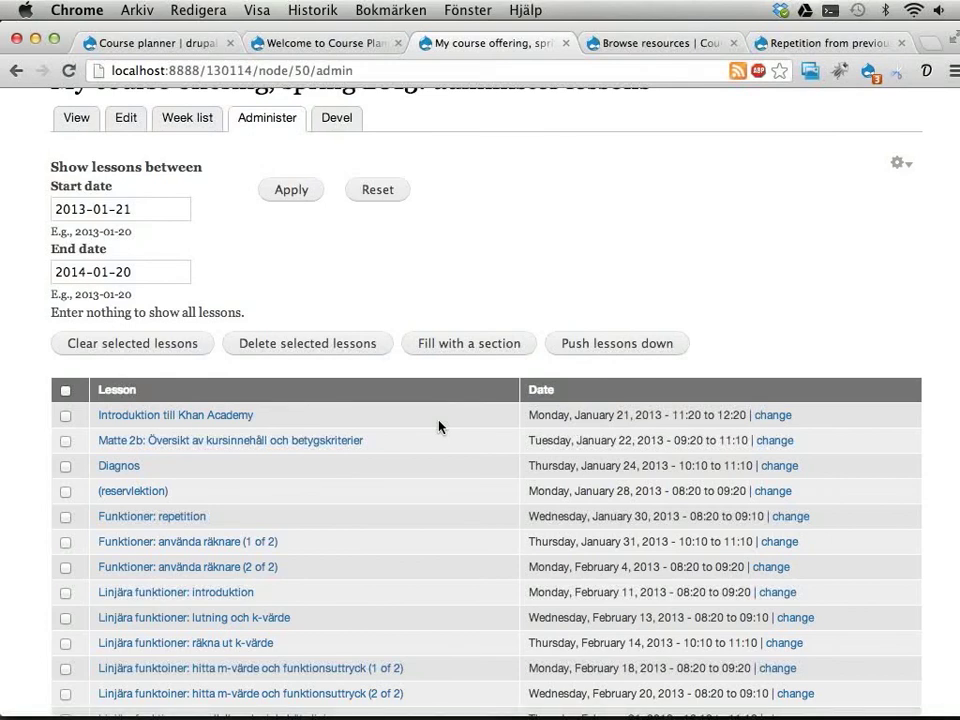
{"action": "key", "text": "super+Tab"}
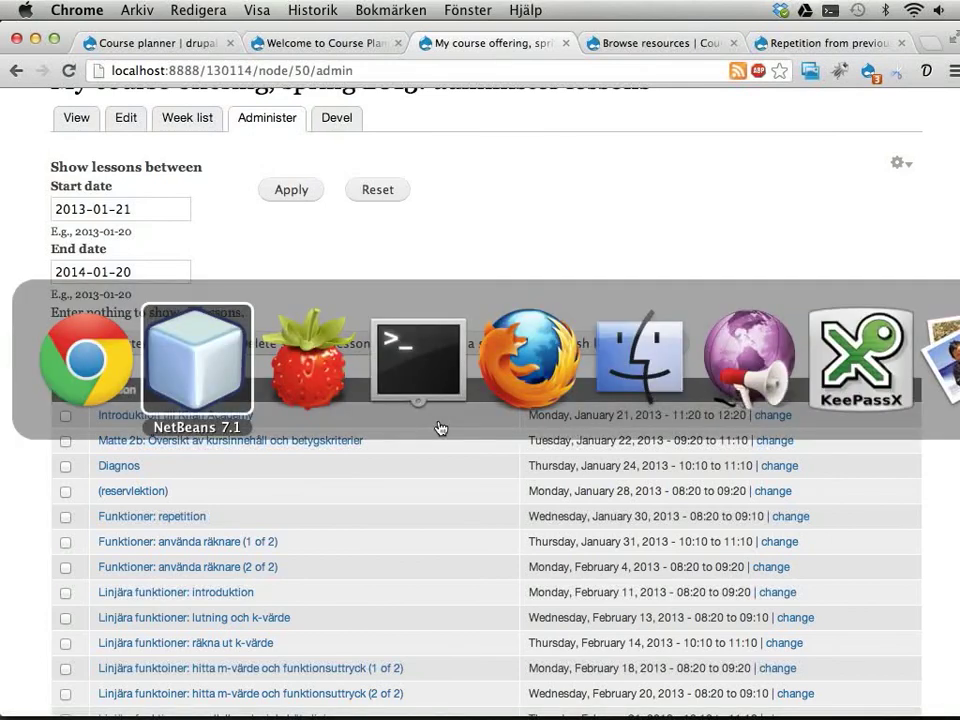
{"action": "key", "text": "Escape"}
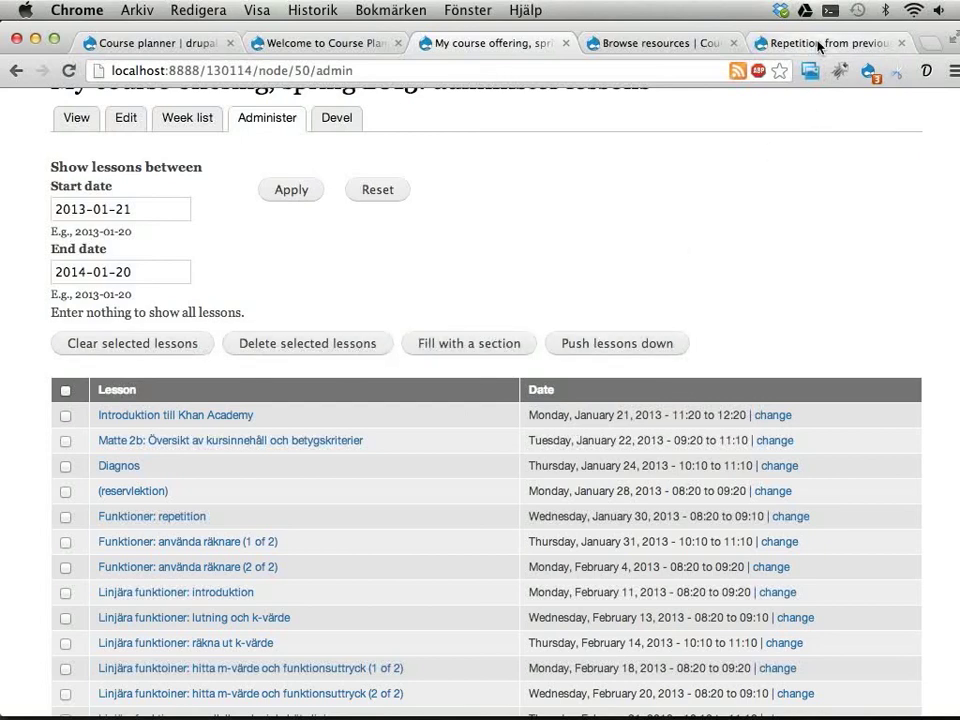
Switch to NetBeans and look through courseplanner.module from its last line back up to the start of the file.
{"action": "key", "text": "super+Tab"}
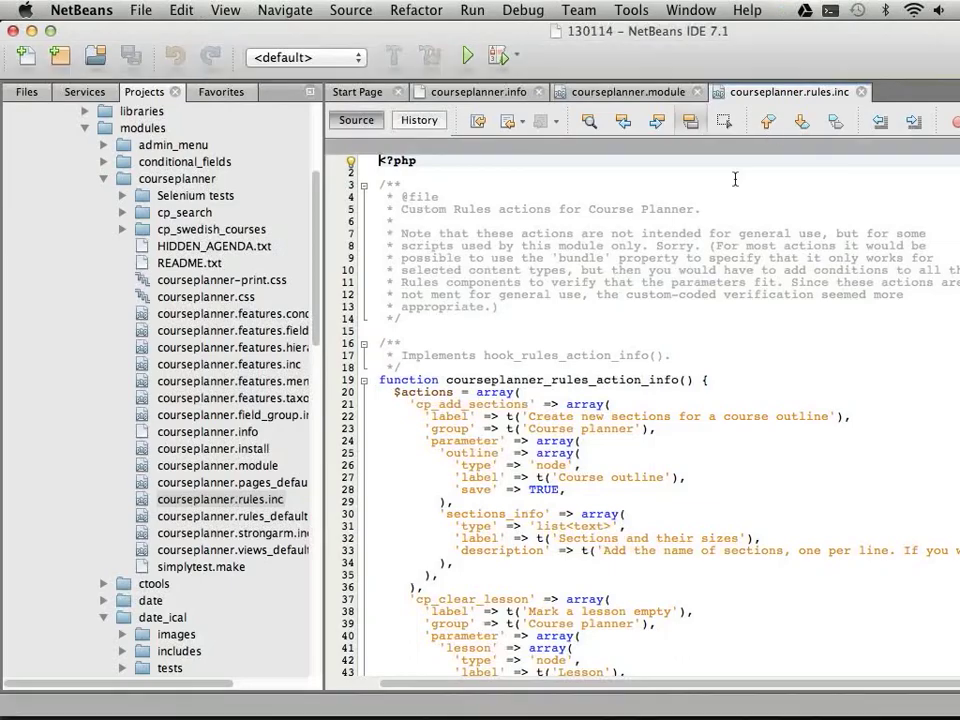
{"action": "left_click", "coordinate": [655, 93]}
{"action": "scroll", "coordinate": [561, 309], "scroll_direction": "down", "scroll_amount": 10}
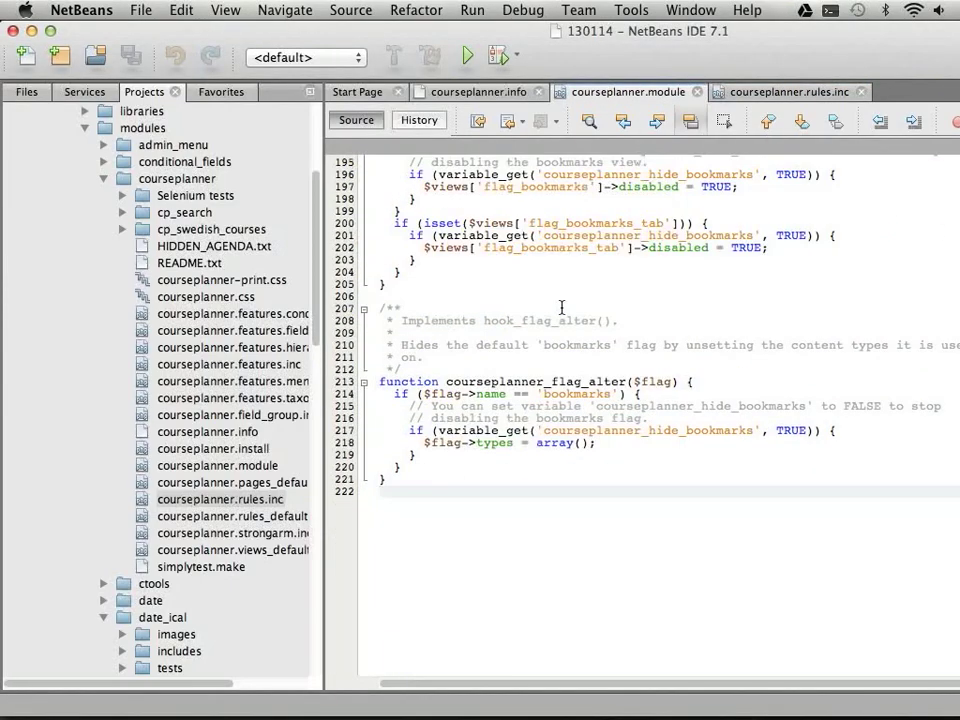
{"action": "left_click", "coordinate": [487, 491]}
{"action": "scroll", "coordinate": [487, 491], "scroll_direction": "up", "scroll_amount": 15}
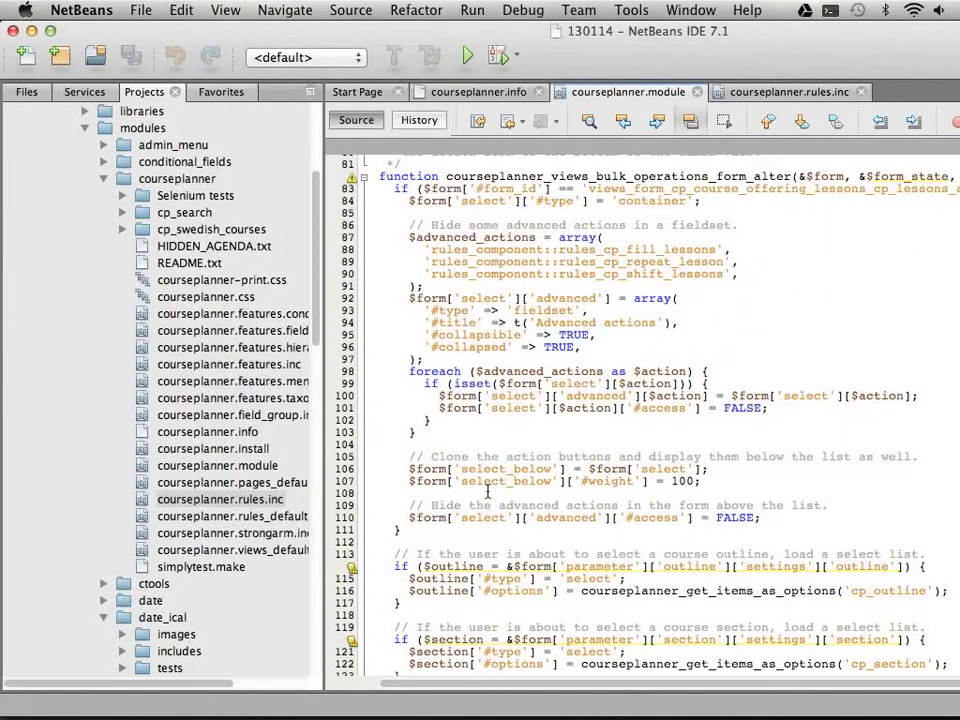
{"action": "scroll", "coordinate": [487, 491], "scroll_direction": "up", "scroll_amount": 5}
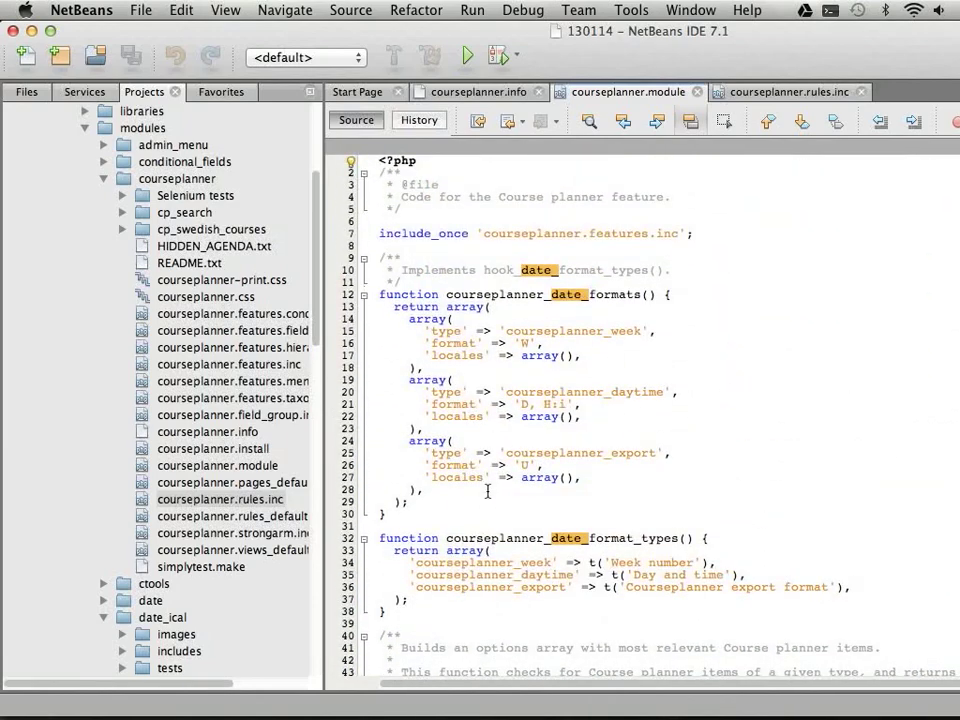
Look through courseplanner.rules.inc down to its last line and back, and close it along with courseplanner.module.
{"action": "left_click", "coordinate": [807, 95]}
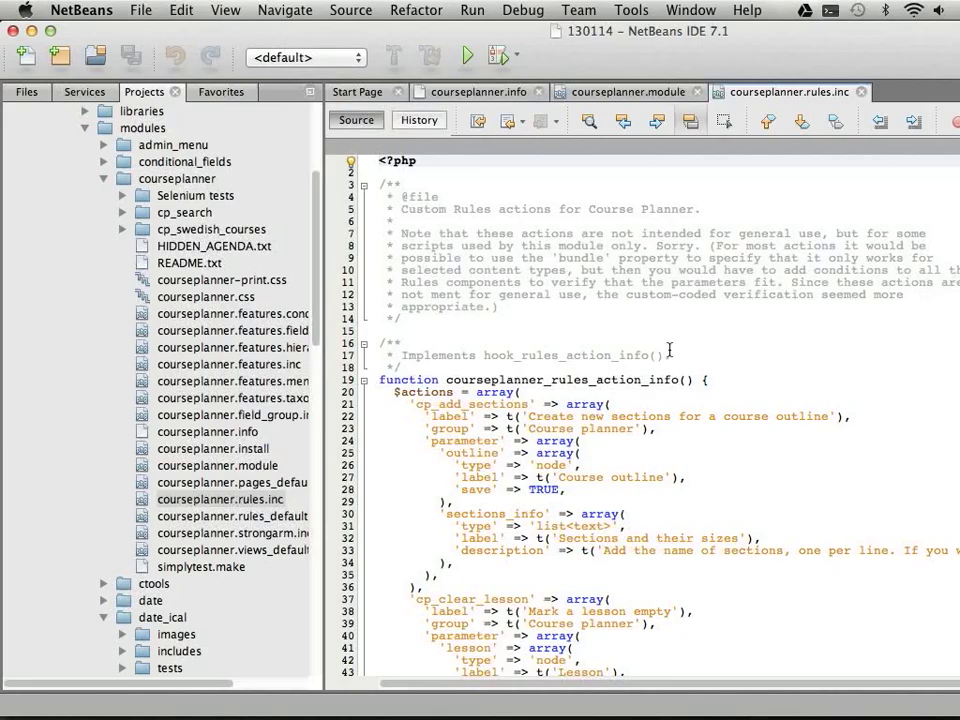
{"action": "scroll", "coordinate": [669, 350], "scroll_direction": "down", "scroll_amount": 20}
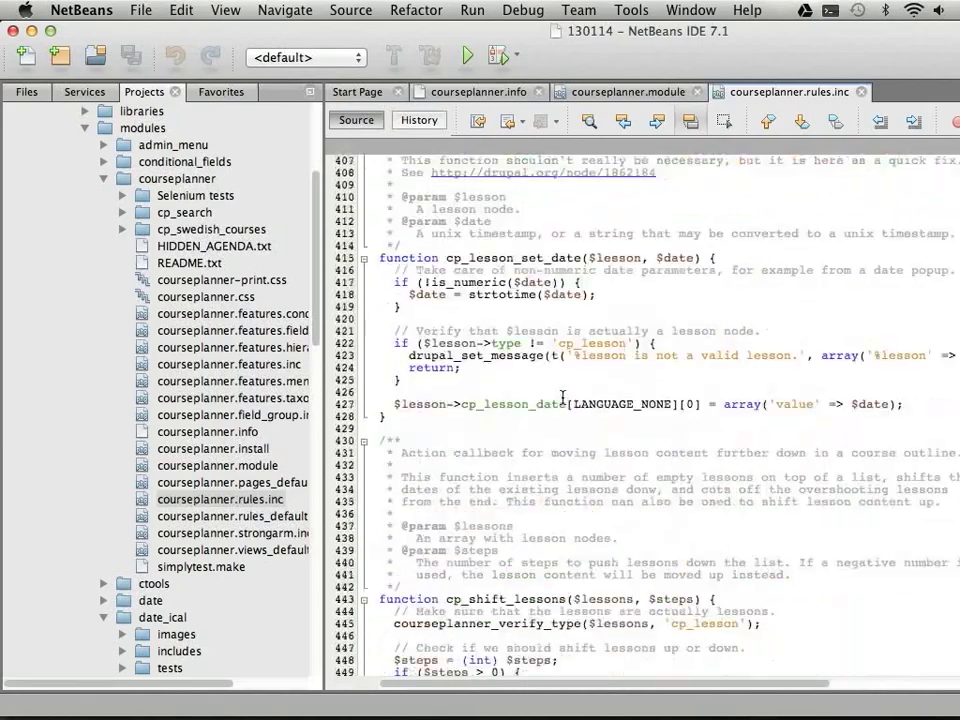
{"action": "scroll", "coordinate": [563, 398], "scroll_direction": "down", "scroll_amount": 12}
{"action": "left_click", "coordinate": [499, 506]}
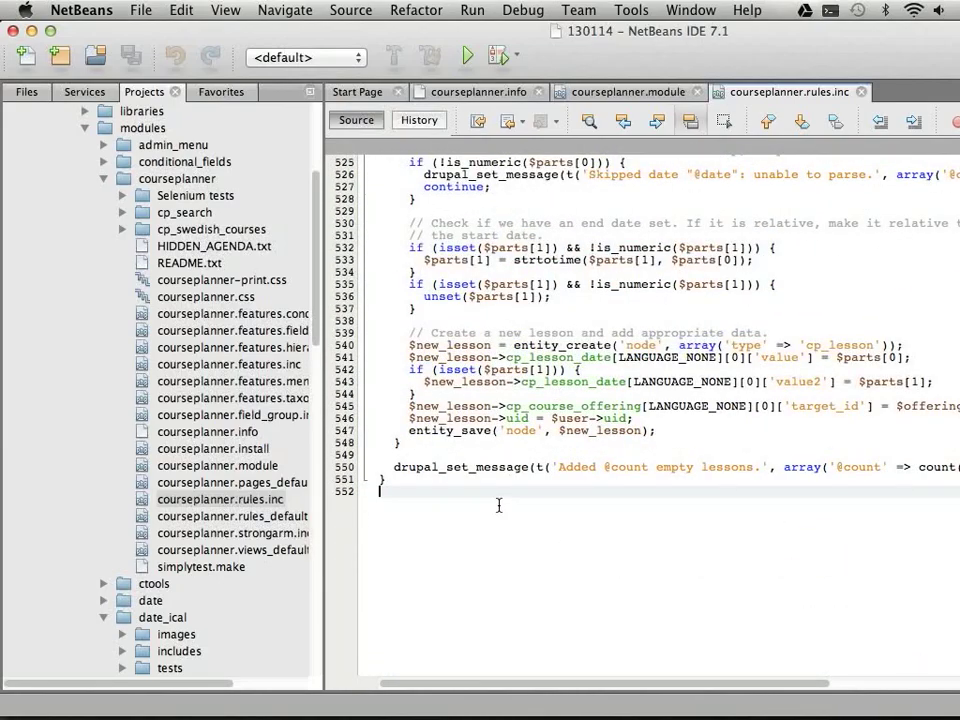
{"action": "key", "text": "super+Up"}
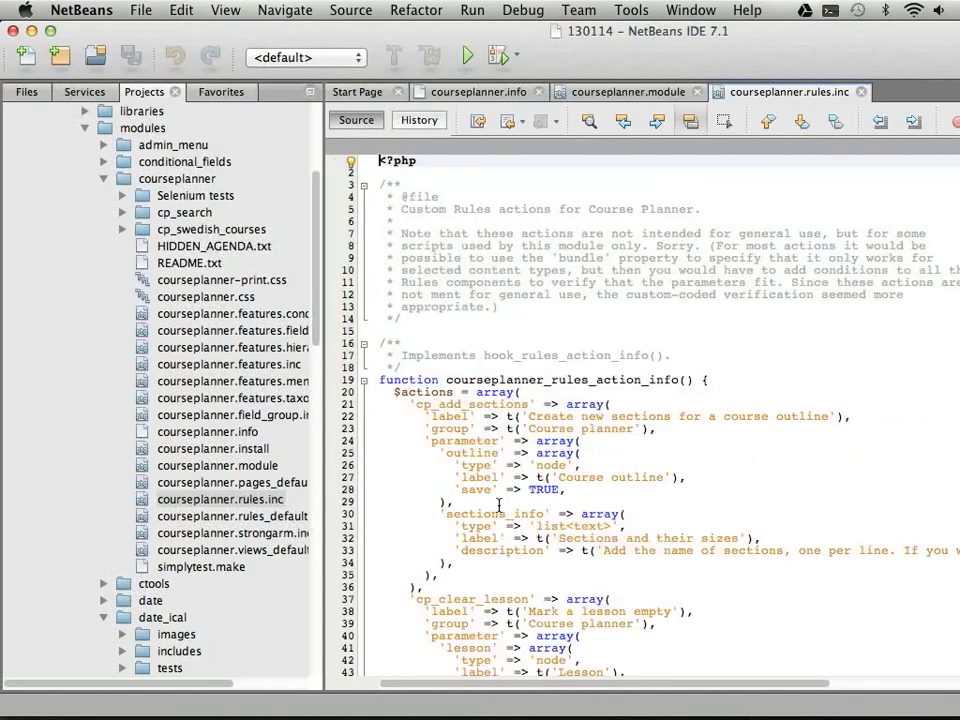
{"action": "key", "text": "super+w"}
{"action": "key", "text": "super+w"}
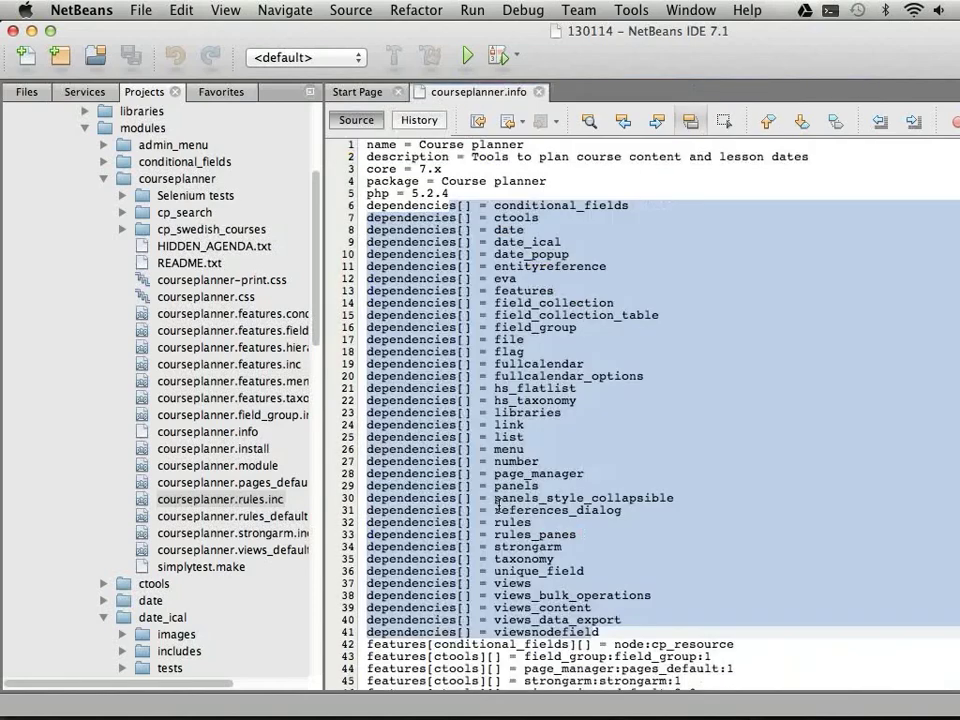
Switch to Chrome, open kursplanering.se in a new tab, and look through its Course planner items and filters.
{"action": "key", "text": "super+Tab"}
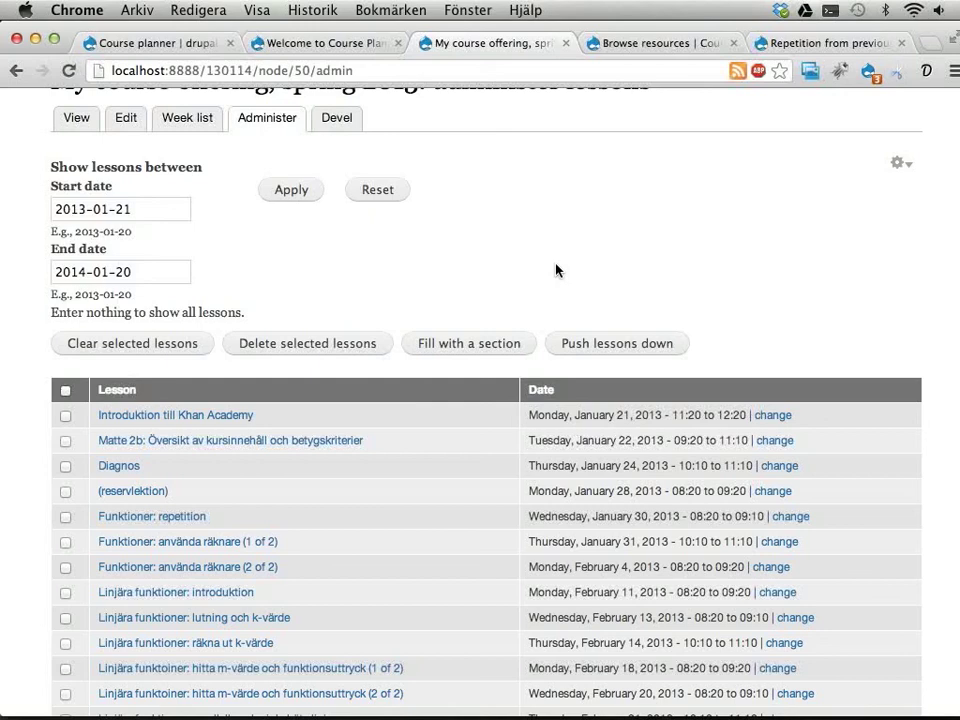
{"action": "key", "text": "super+t"}
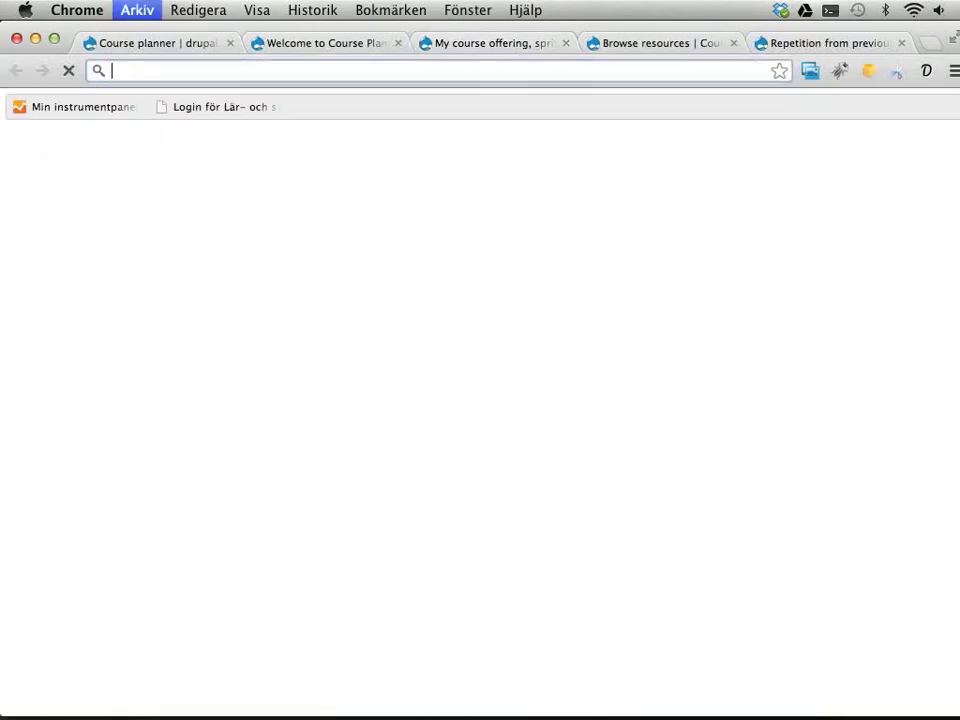
{"action": "type", "text": "kursplanering.se"}
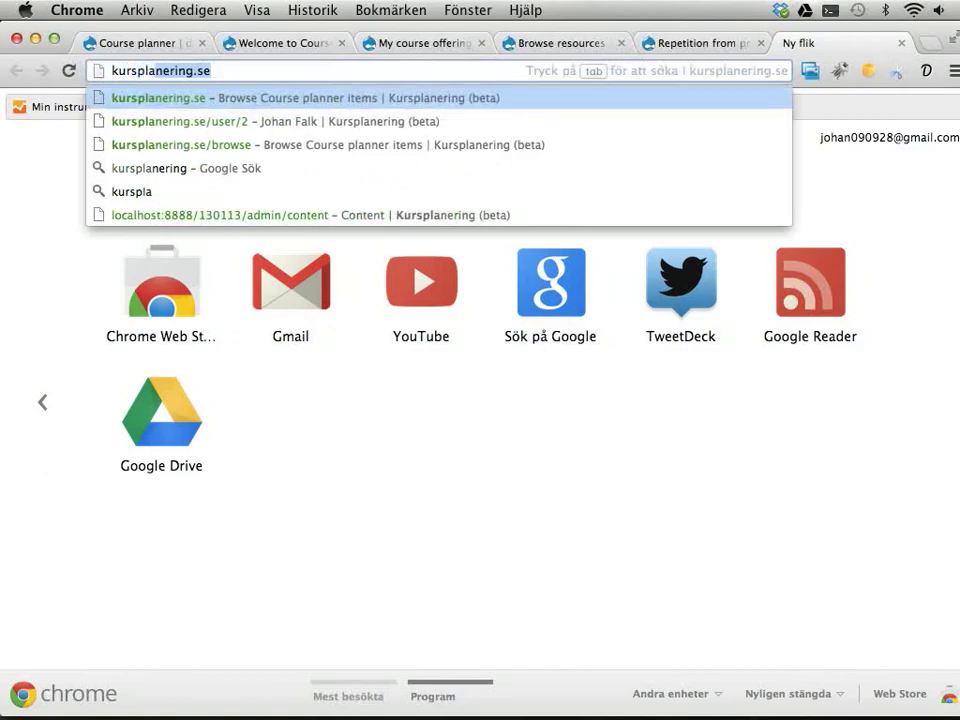
{"action": "key", "text": "Return"}
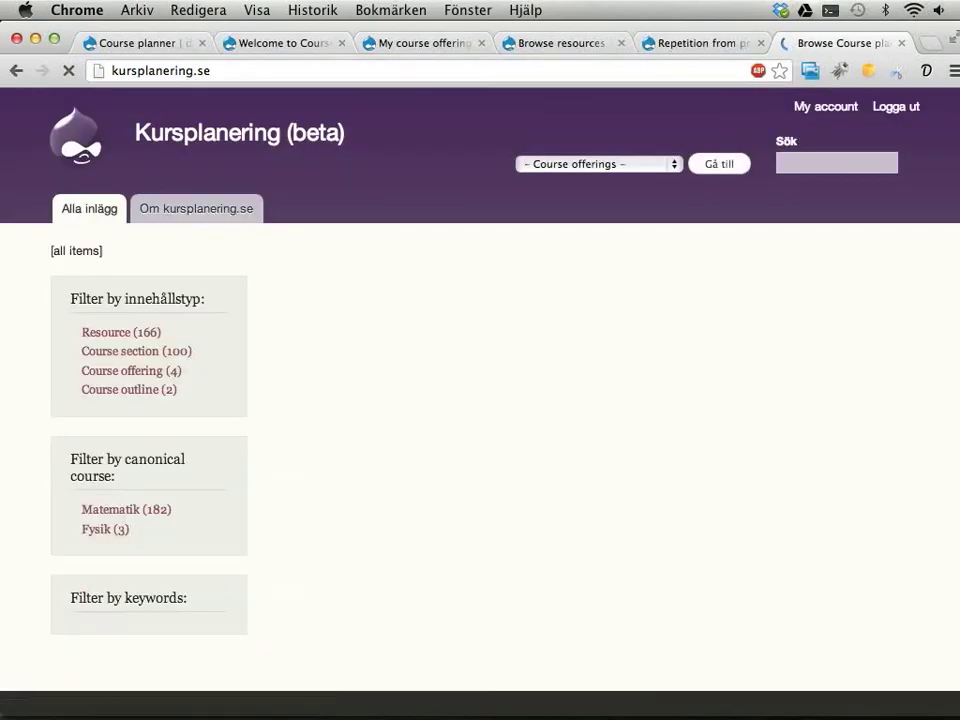
{"action": "scroll", "coordinate": [556, 395], "scroll_direction": "down", "scroll_amount": 10}
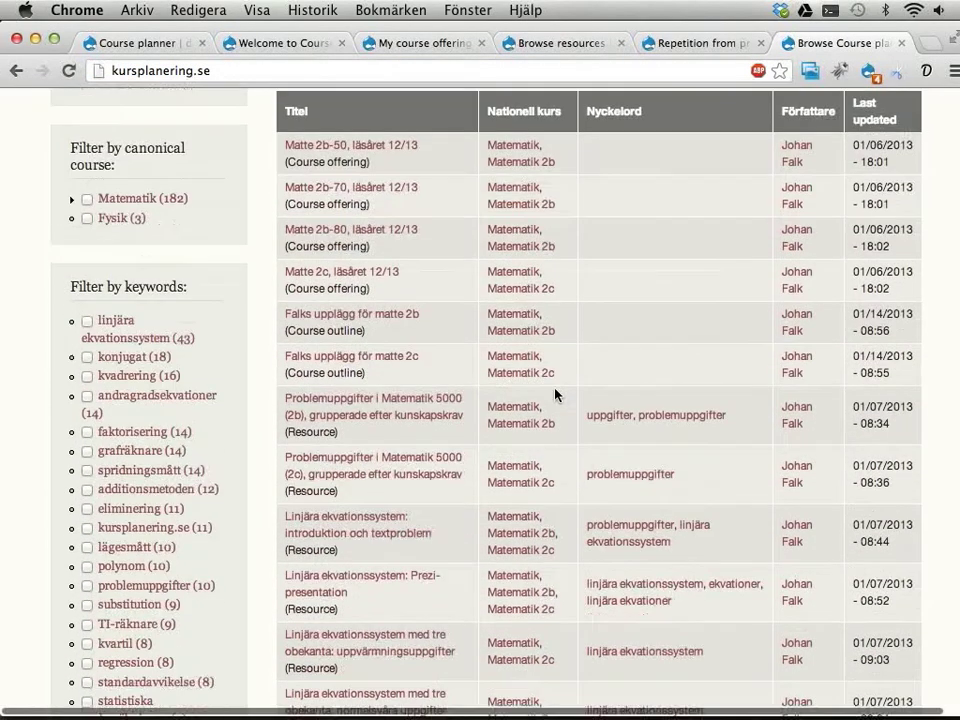
{"action": "scroll", "coordinate": [556, 395], "scroll_direction": "down", "scroll_amount": 3}
{"action": "scroll", "coordinate": [556, 395], "scroll_direction": "up", "scroll_amount": 15}
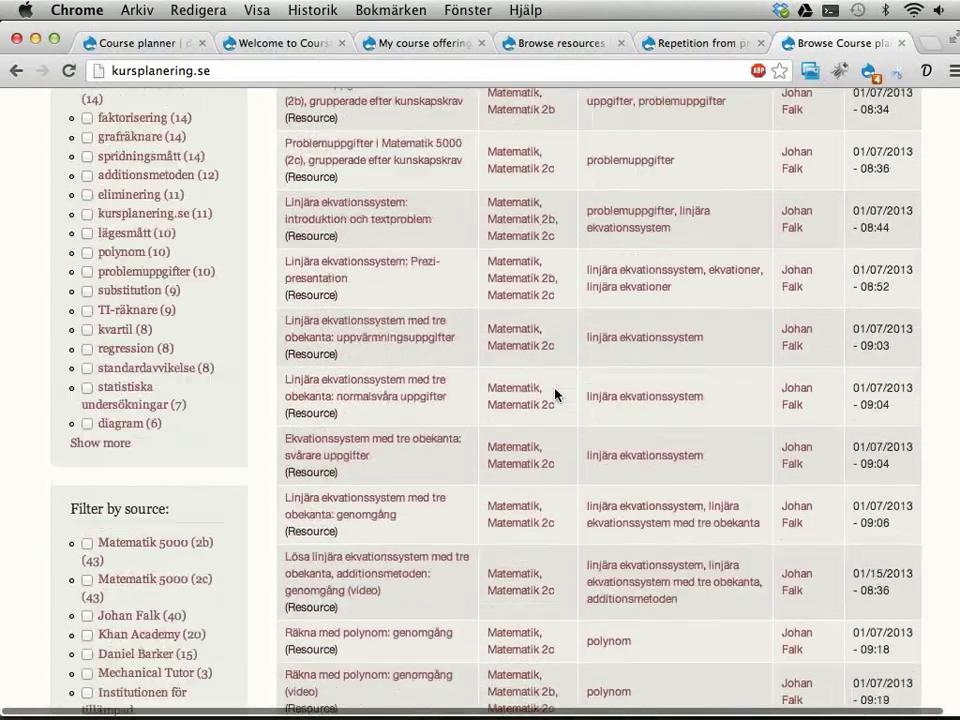
{"action": "scroll", "coordinate": [556, 396], "scroll_direction": "up", "scroll_amount": 2}
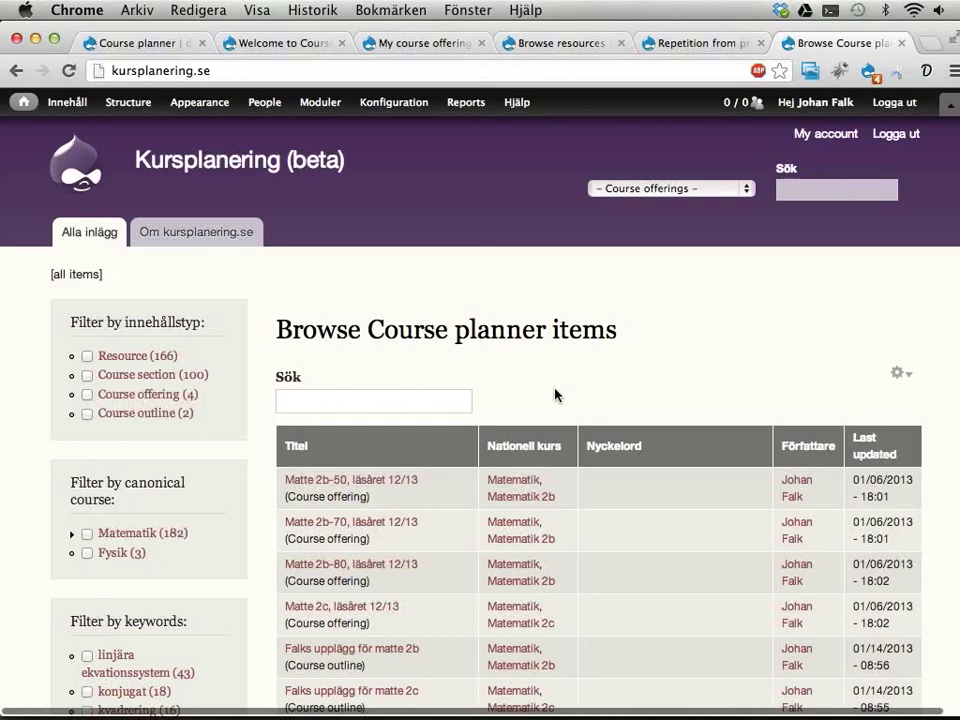
Return to the Course planner project page on drupal.org and clear the text selection on its title.
{"action": "key", "text": "ctrl+Tab"}
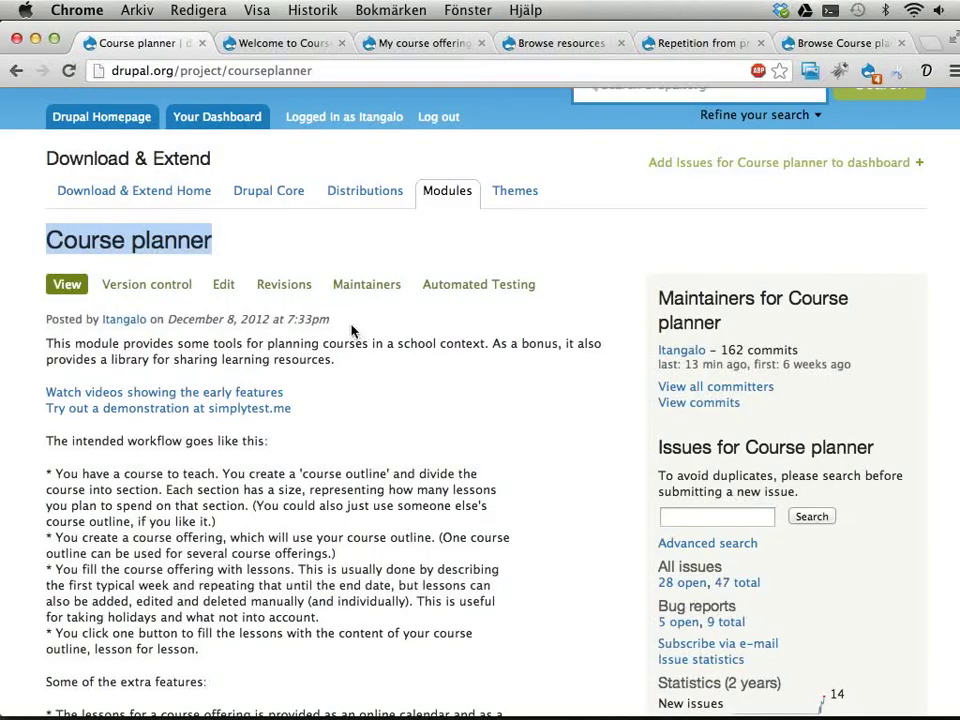
{"action": "left_click", "coordinate": [249, 245]}
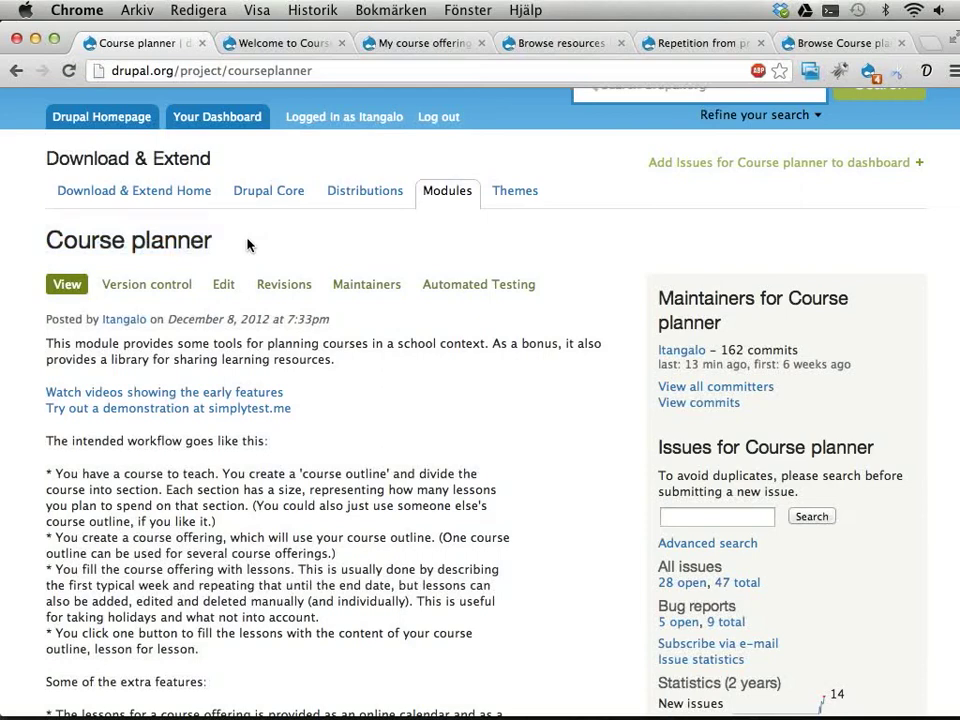